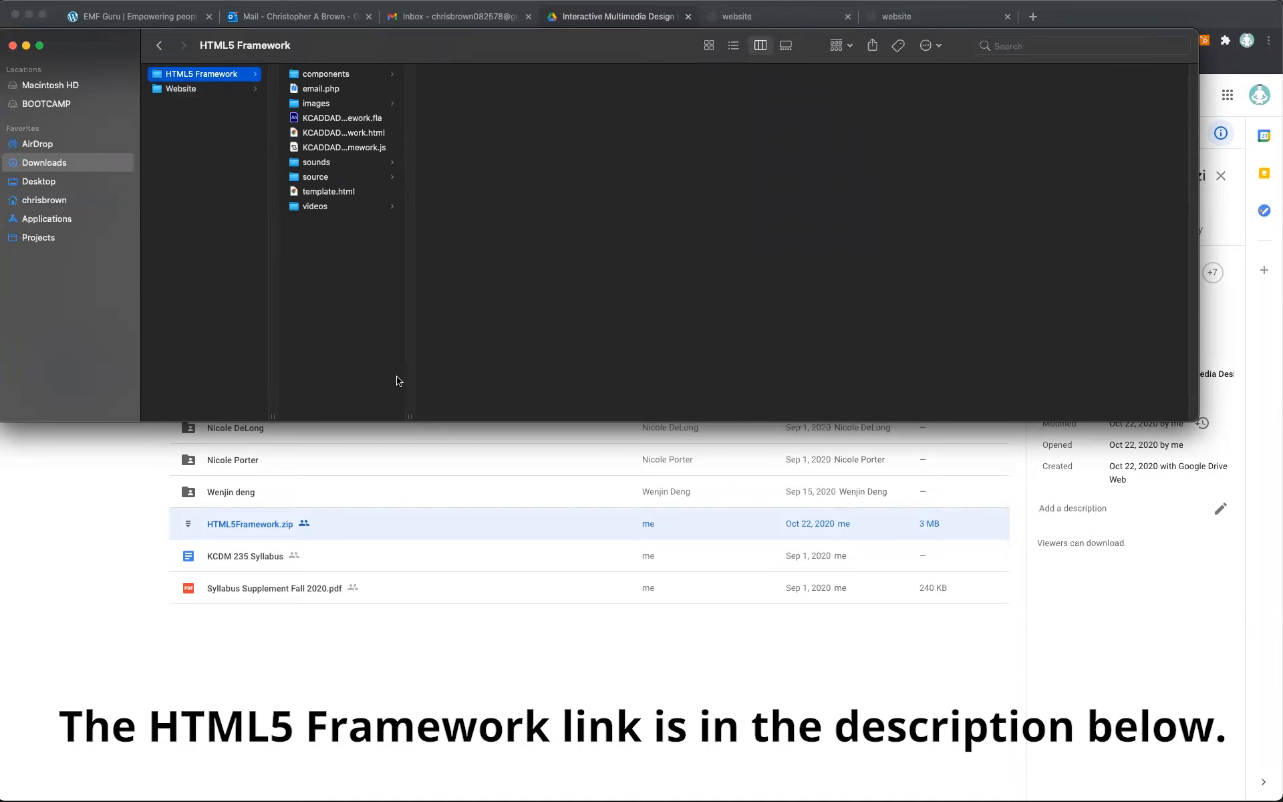
# Preview the framework's HTML, JS and FLA files, and open template.html from the HTML5 Framework folder in Atom.
pyautogui.moveTo(408, 410); pyautogui.dragTo(508, 405)
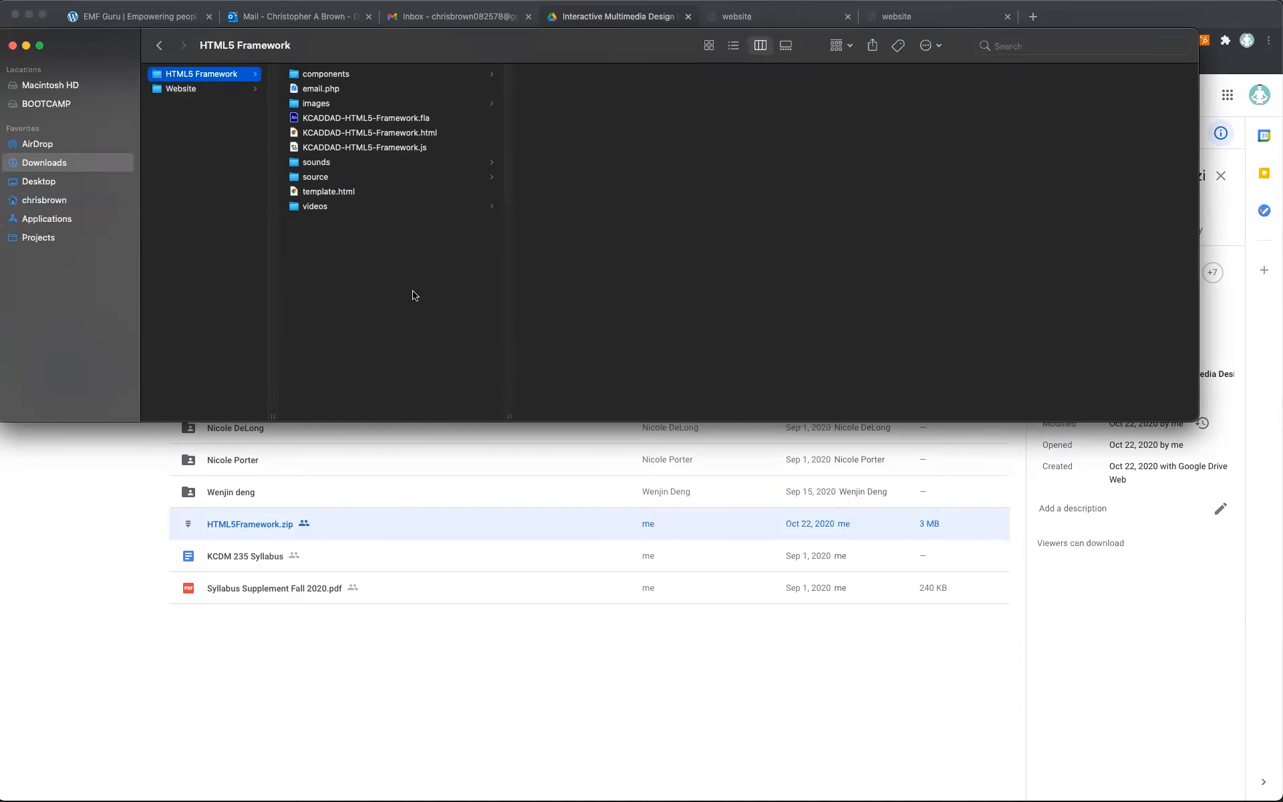
pyautogui.click(409, 133)
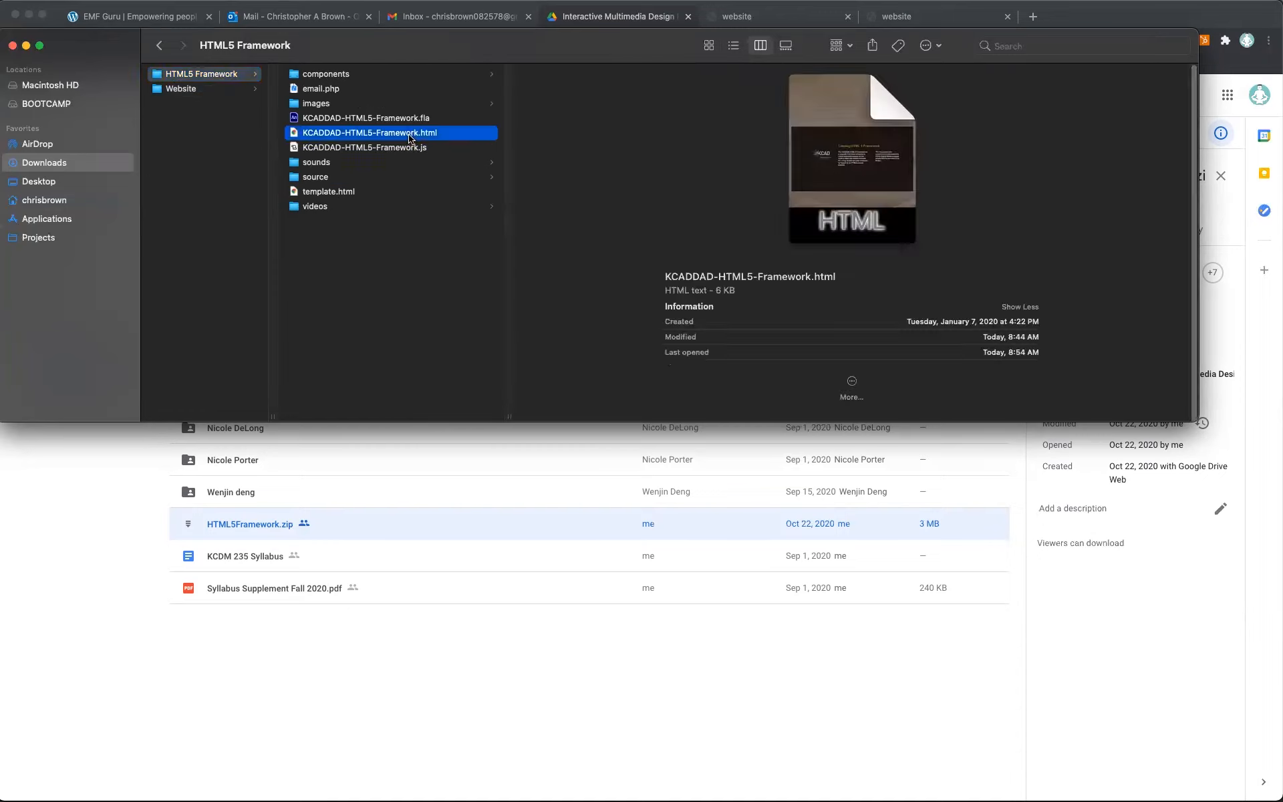
pyautogui.click(420, 149)
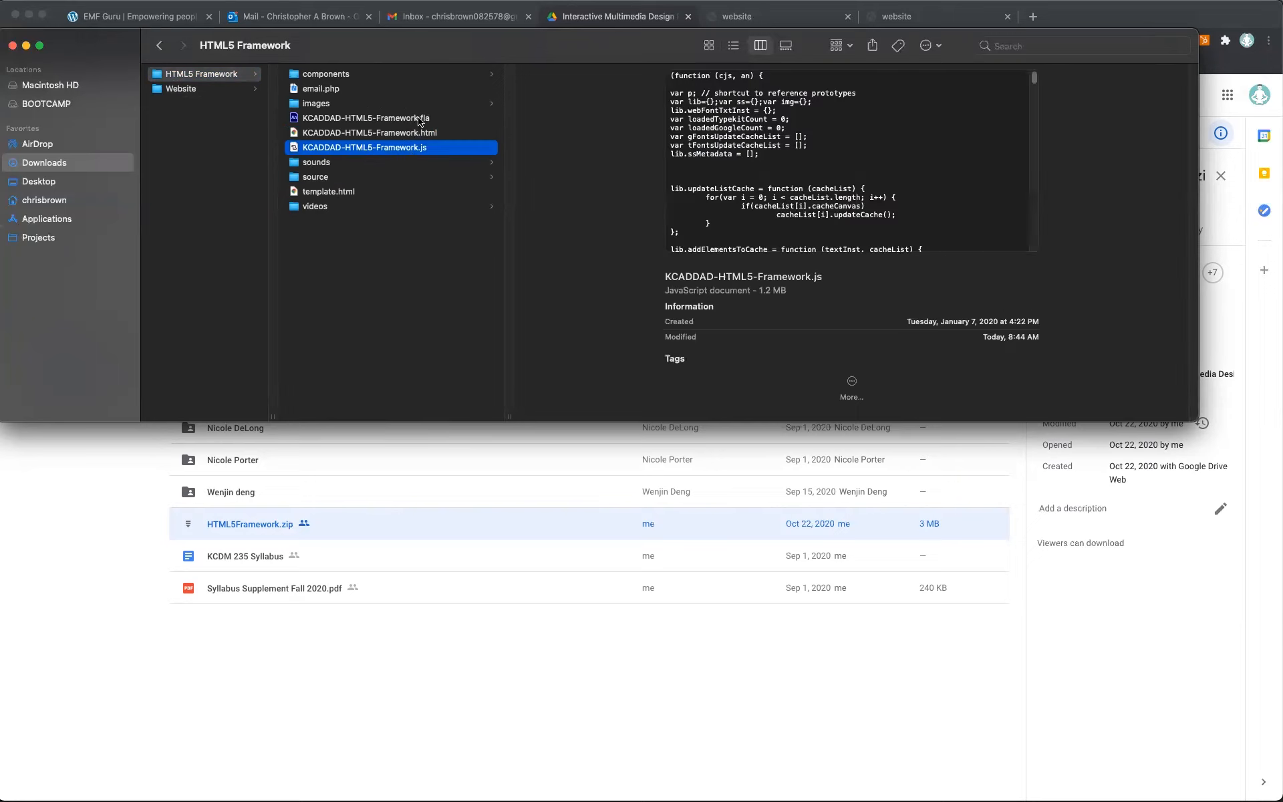
pyautogui.click(420, 119)
pyautogui.click(348, 194)
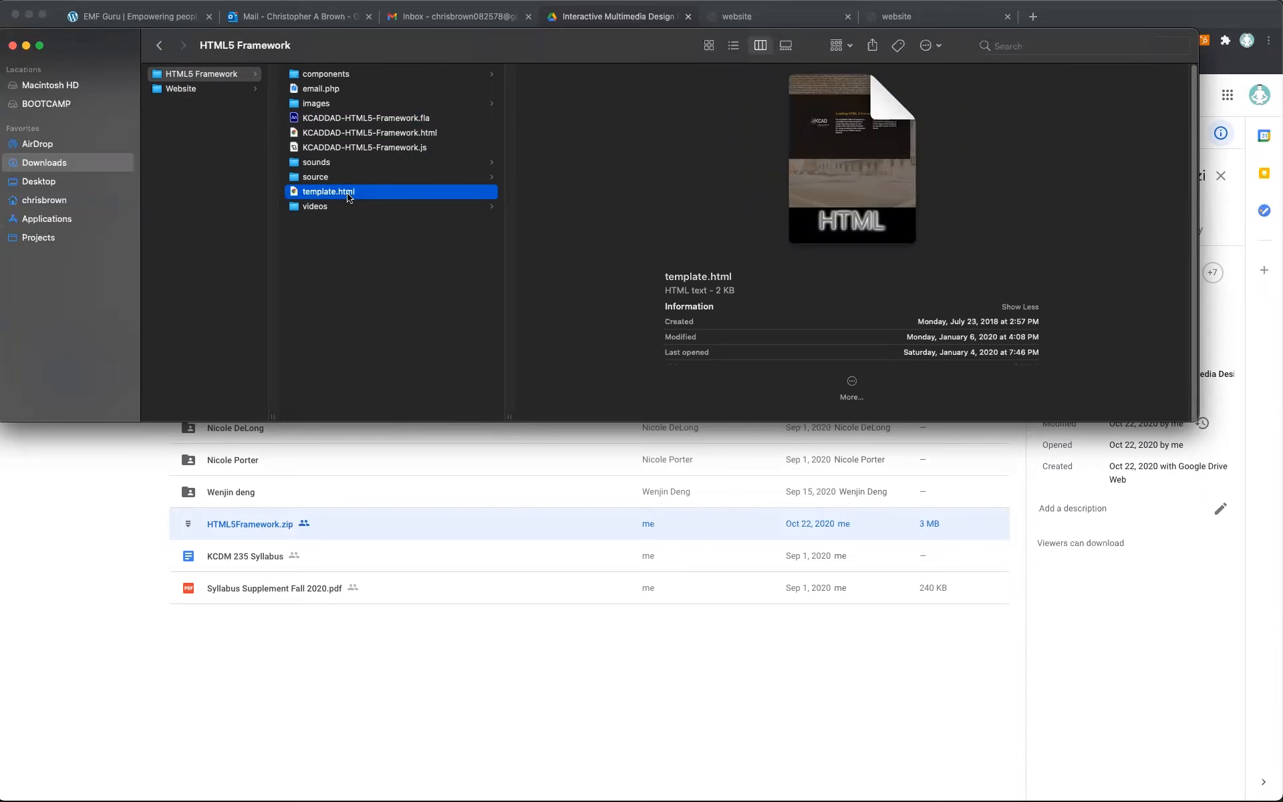
pyautogui.moveTo(296, 194); pyautogui.dragTo(904, 786)
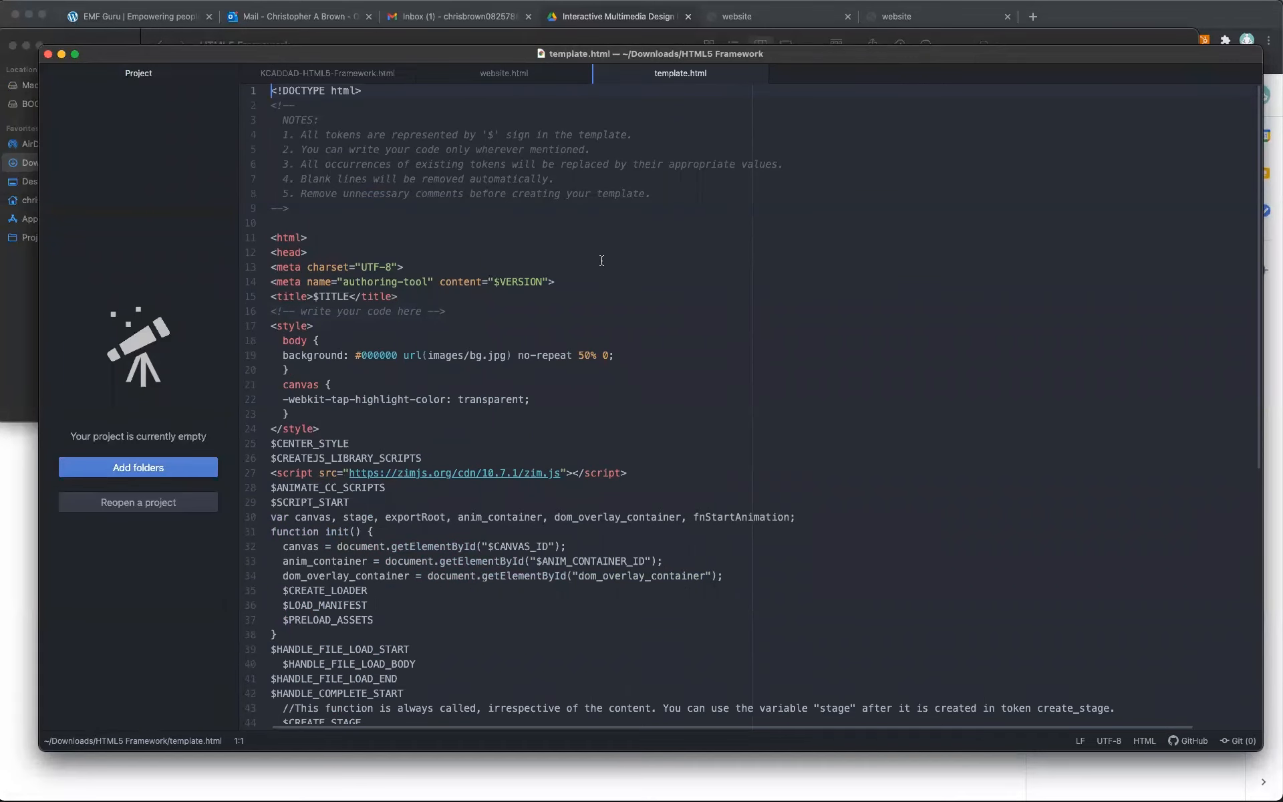
# Compare the code in template.html with the published code in website.html.
pyautogui.scroll(-10, 602, 260)
pyautogui.scroll(7, 584, 358)
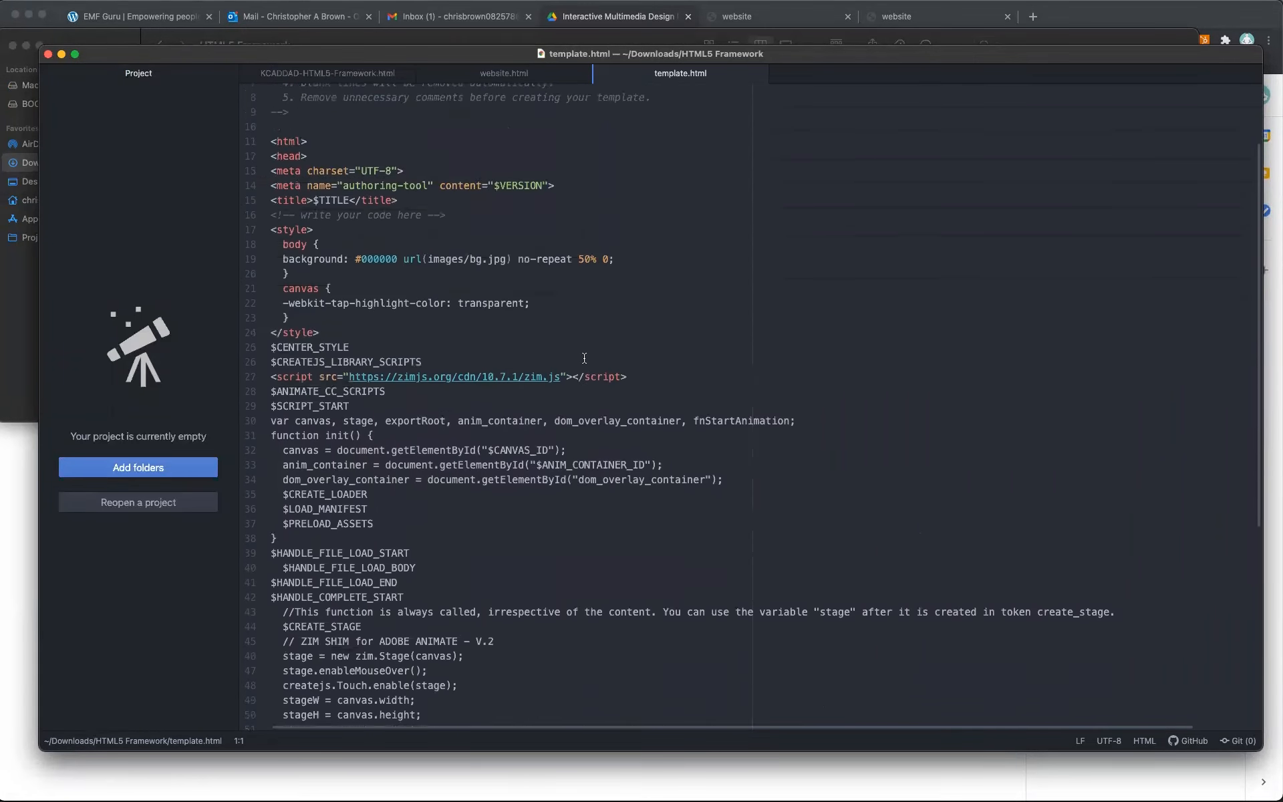
pyautogui.scroll(3, 584, 358)
pyautogui.click(504, 73)
pyautogui.scroll(8, 668, 201)
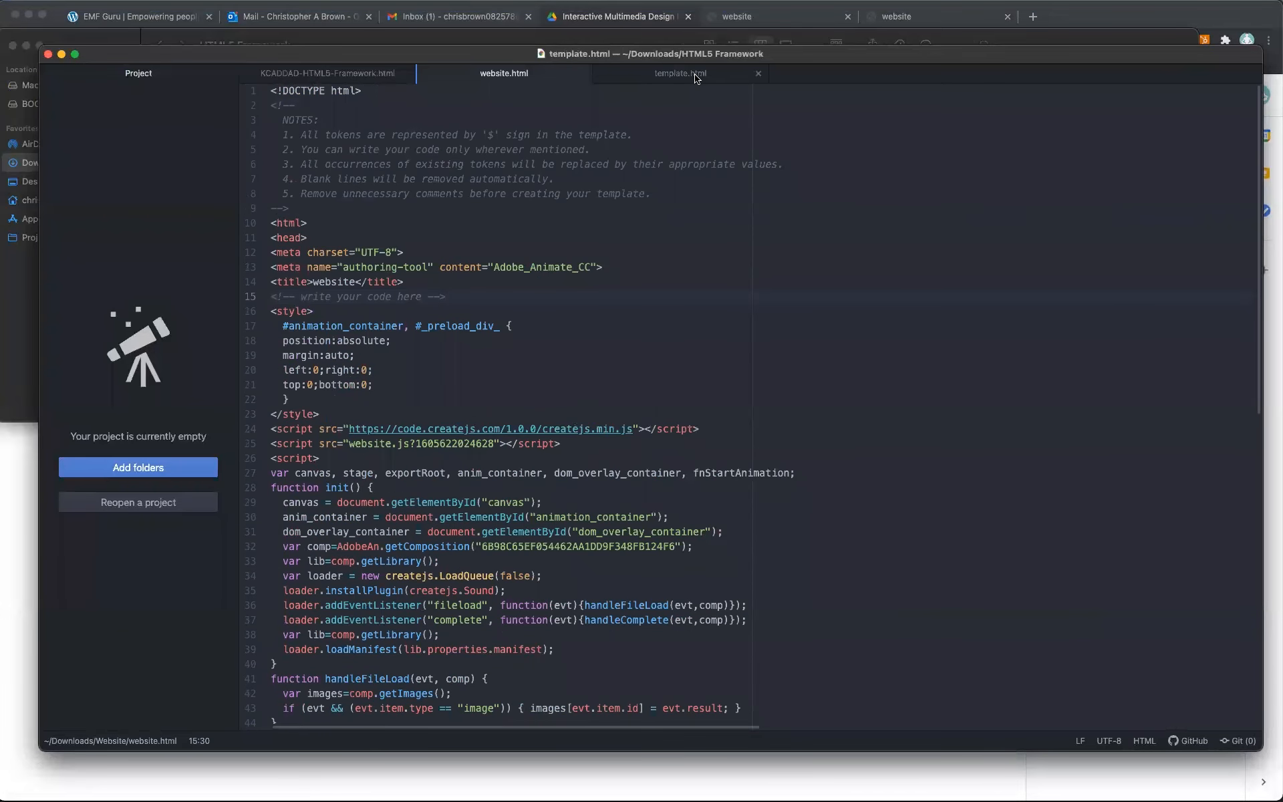
pyautogui.click(695, 78)
# Examine the $ placeholder tokens in template.html, such as $ANIMATE_CC_SCRIPTS and $SCRIPT_START, through to the end of the file.
pyautogui.scroll(-4, 589, 425)
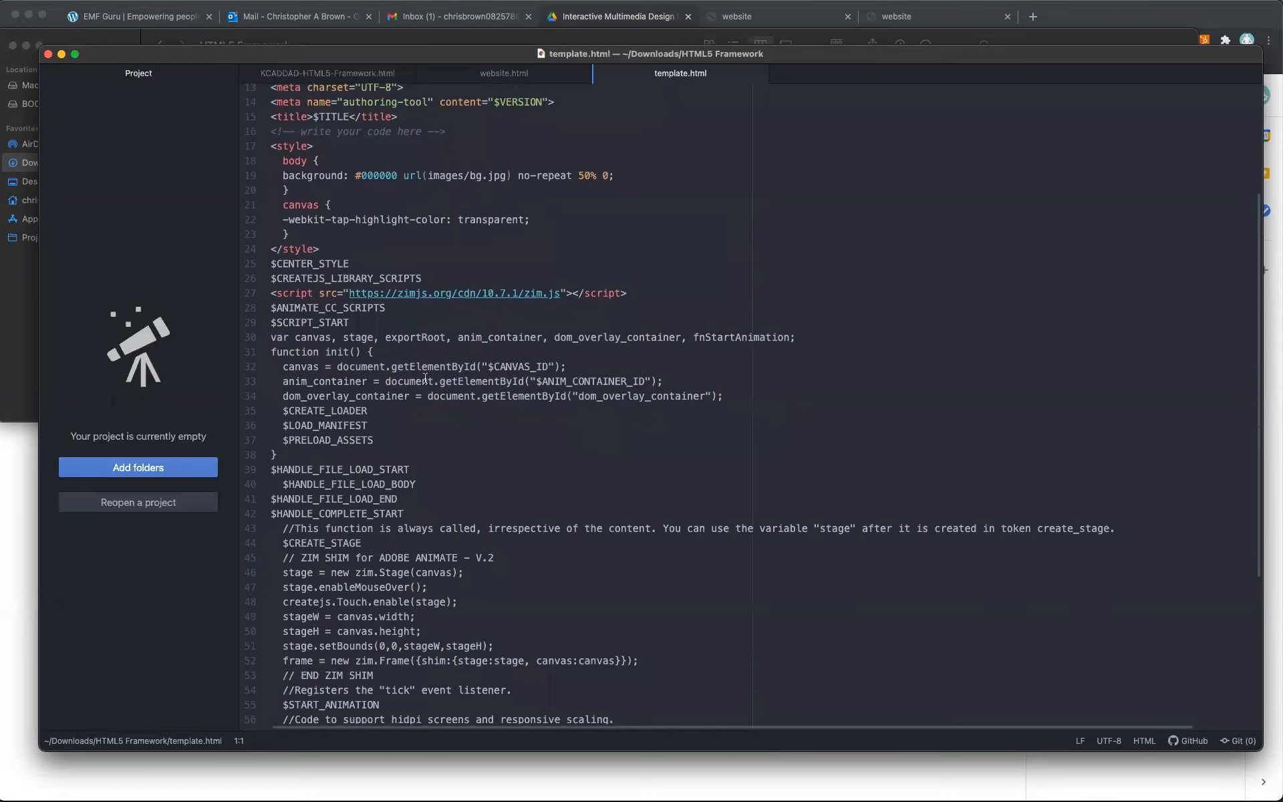
pyautogui.moveTo(272, 307); pyautogui.dragTo(387, 298)
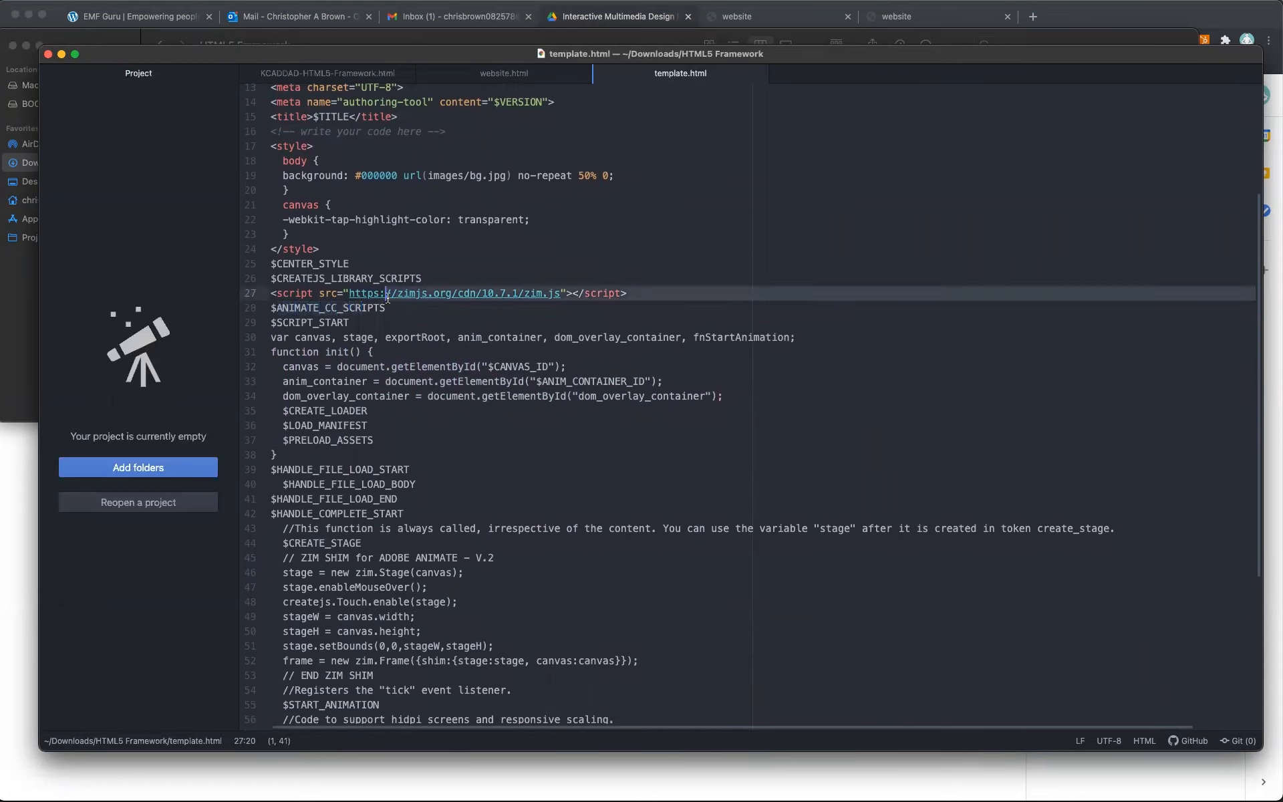
pyautogui.tripleClick(270, 324)
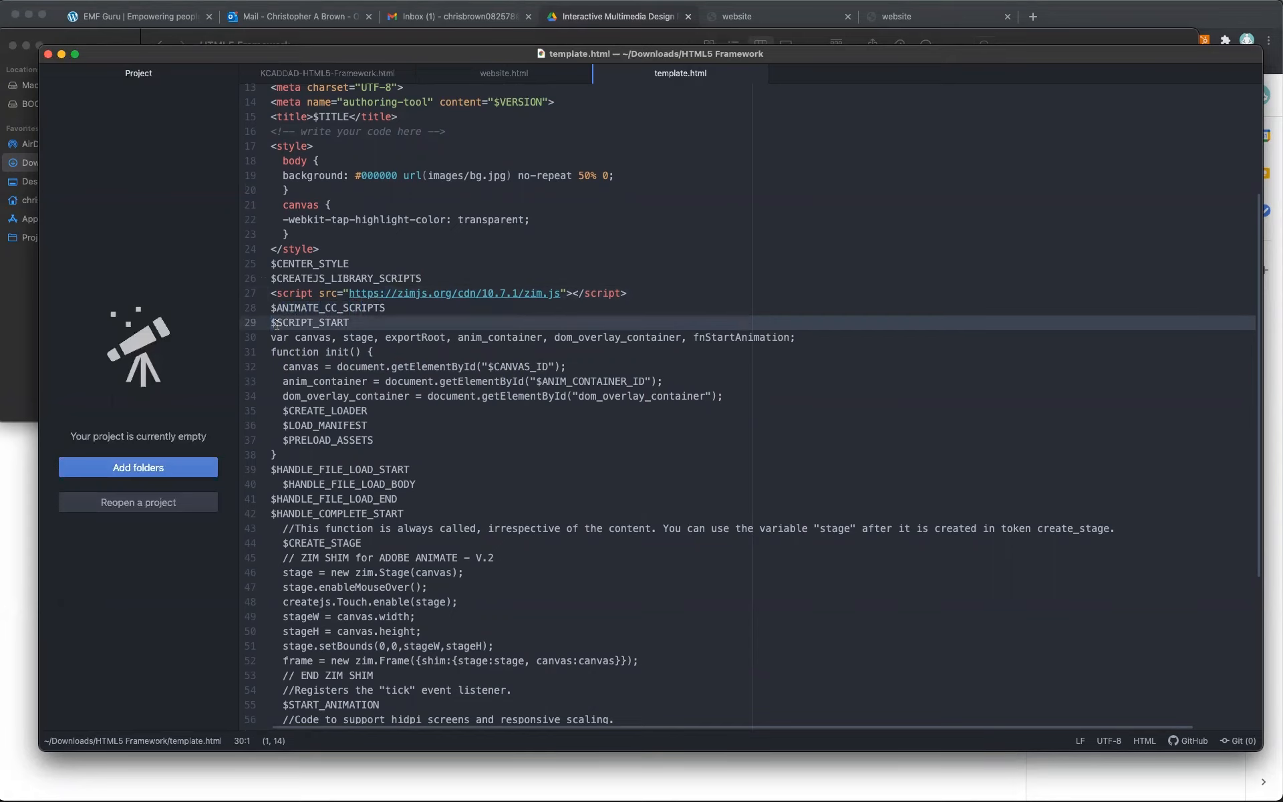
pyautogui.click(355, 319)
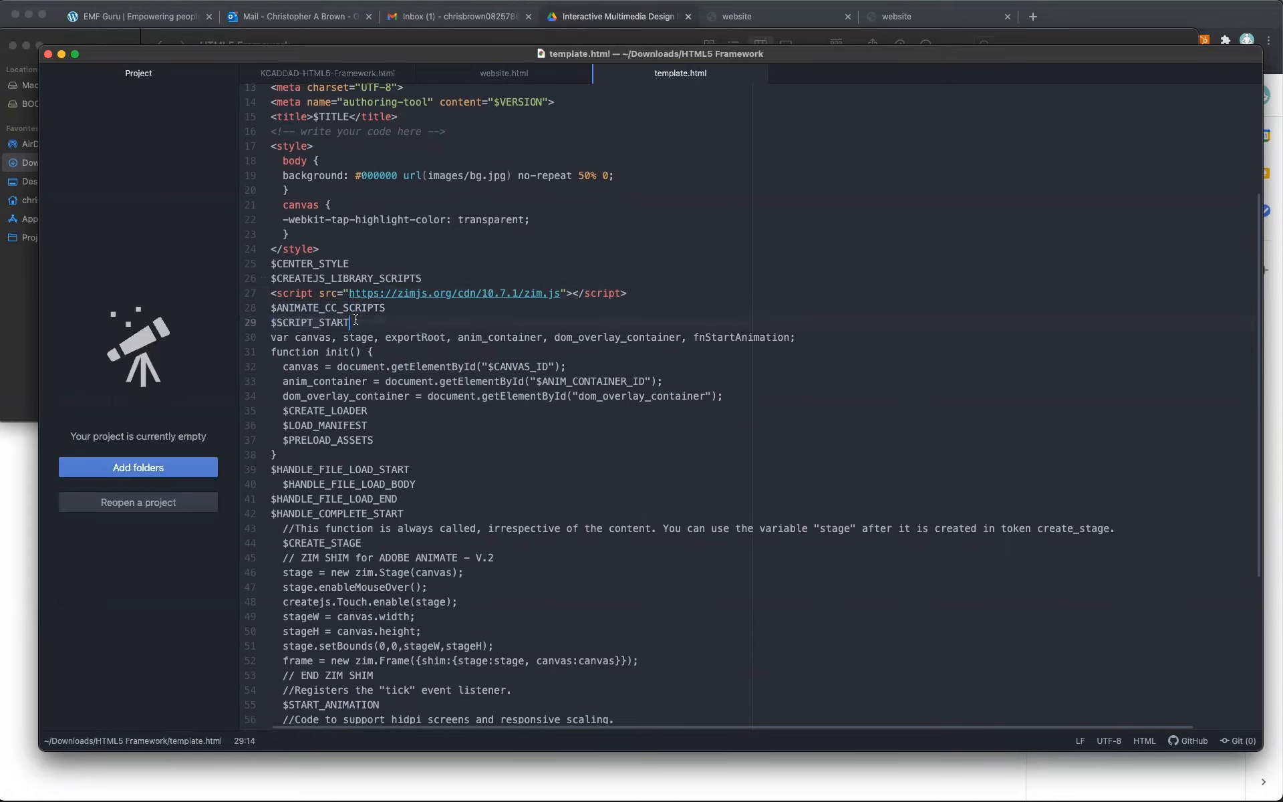
pyautogui.scroll(-5, 392, 425)
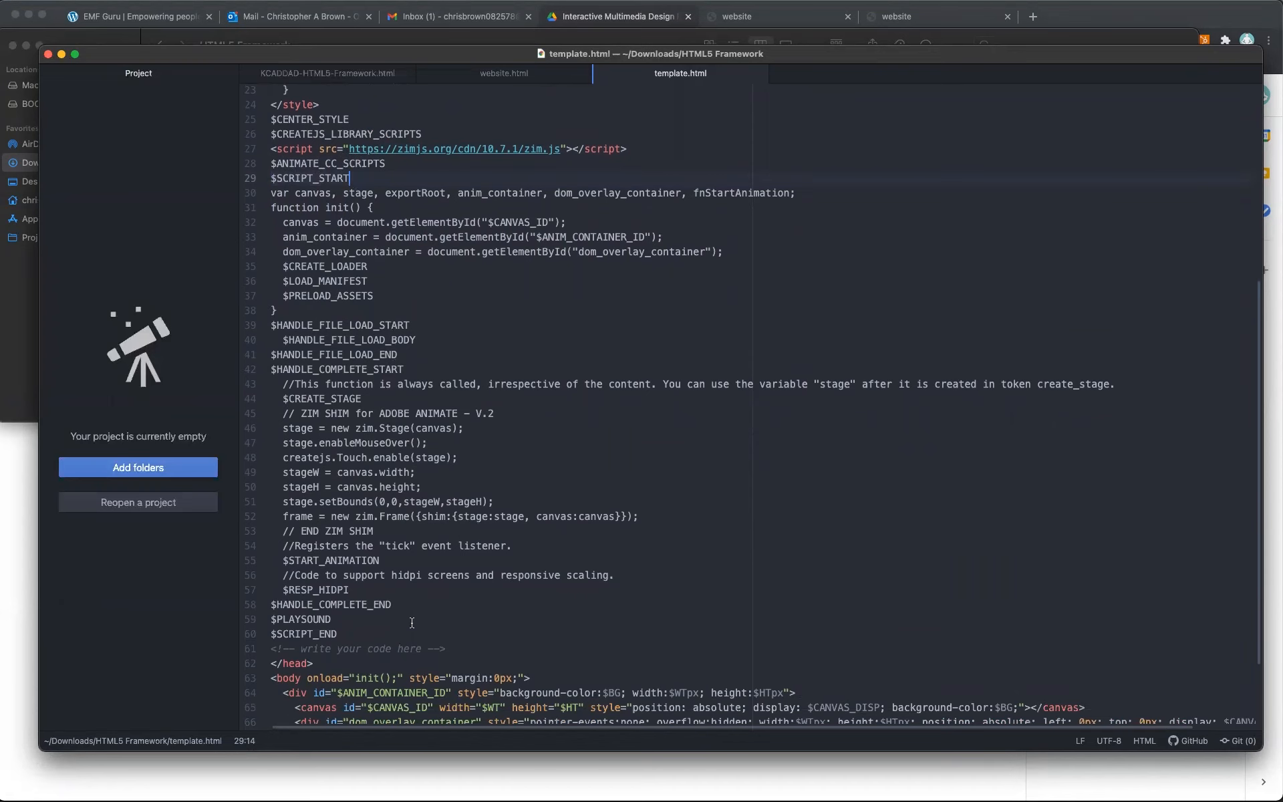
pyautogui.scroll(10, 380, 629)
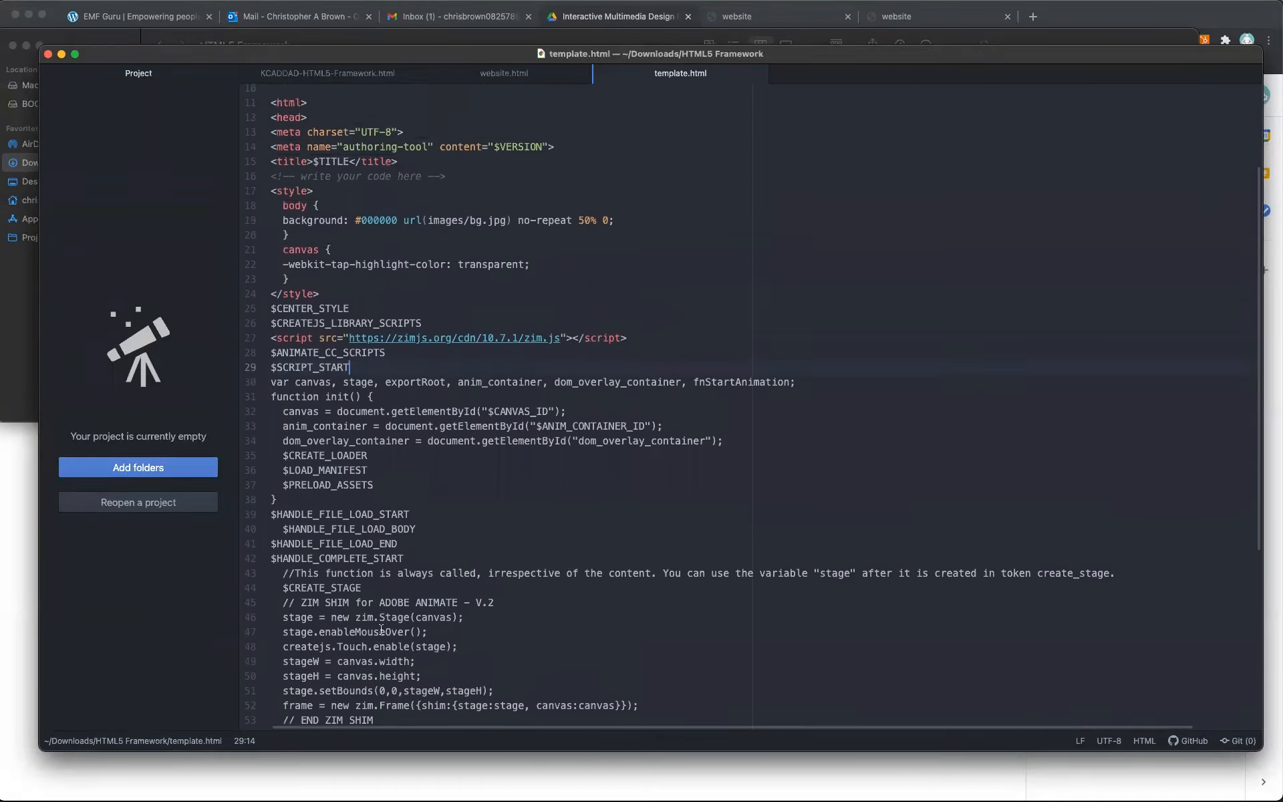
pyautogui.scroll(-12, 380, 629)
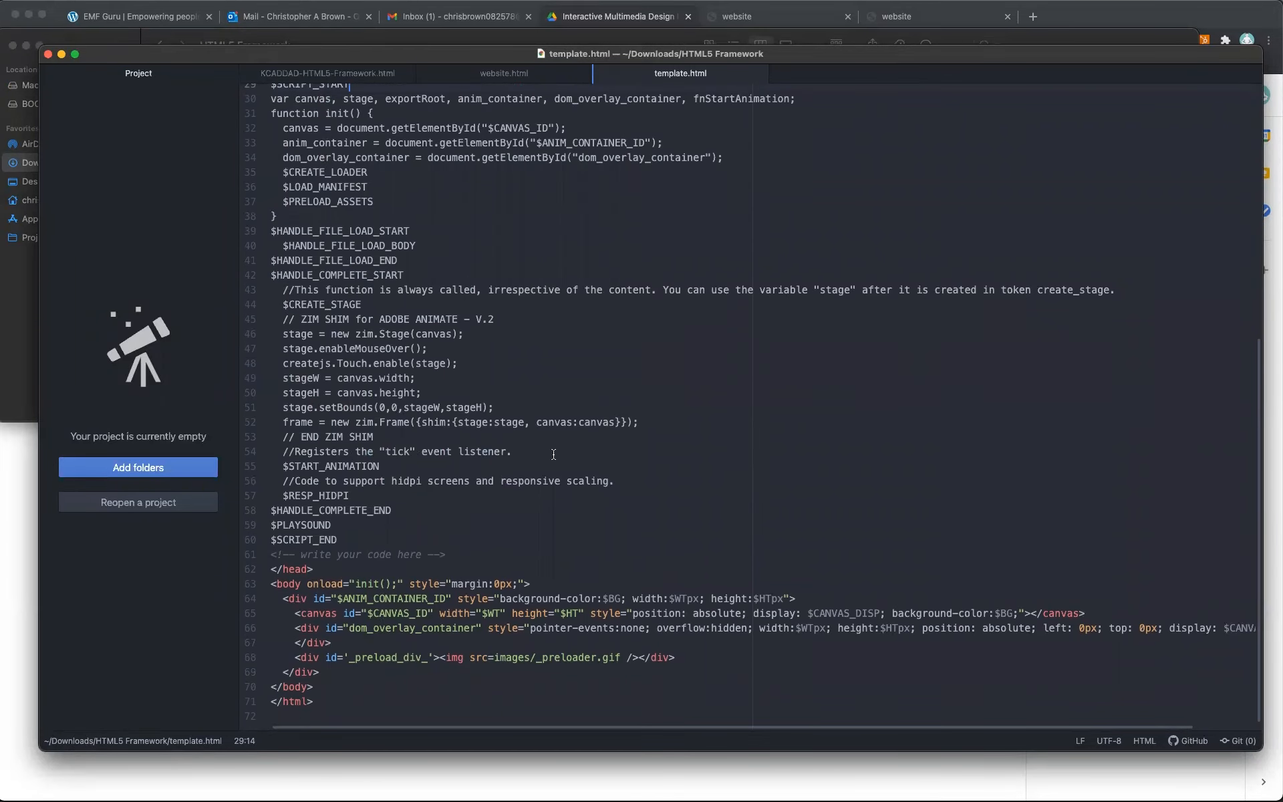
pyautogui.scroll(12, 553, 455)
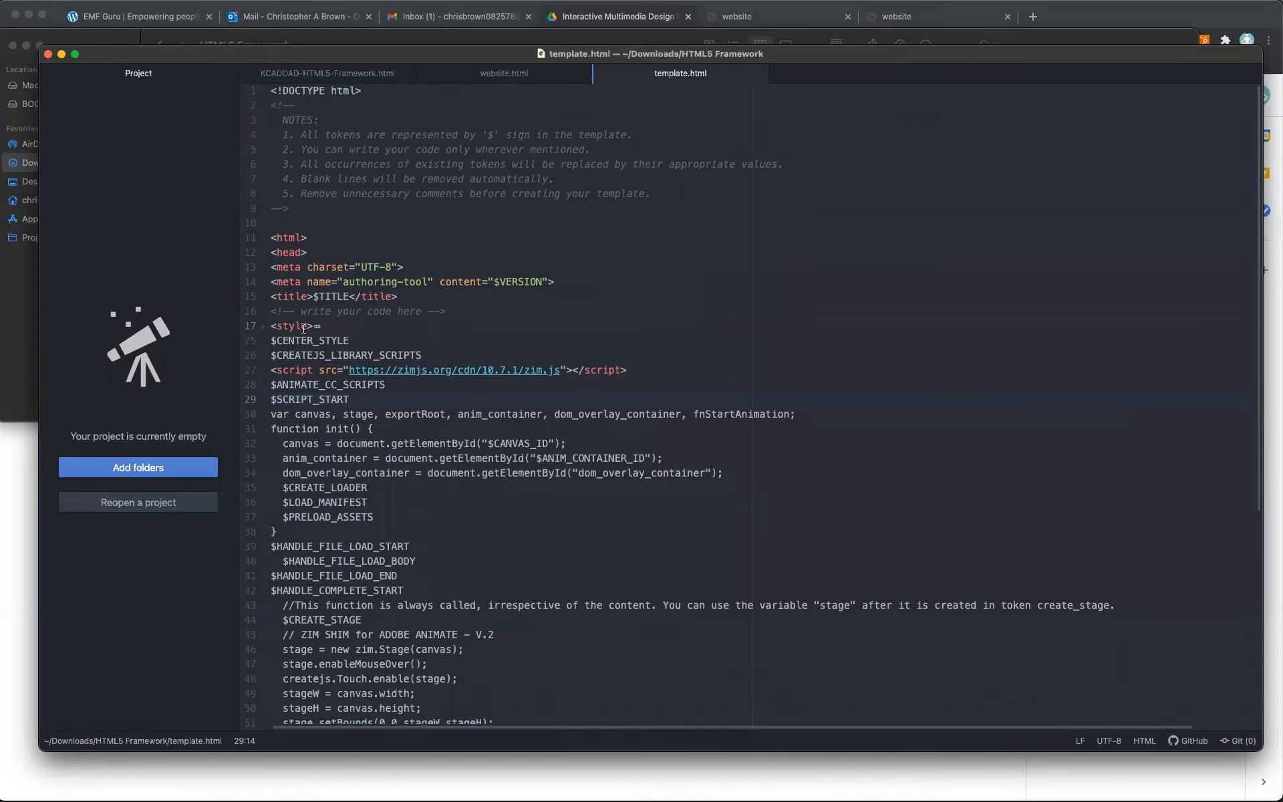
# Examine the style block in template.html, including the body background rule and the canvas tap-highlight-color rule.
pyautogui.moveTo(332, 429); pyautogui.dragTo(270, 328)
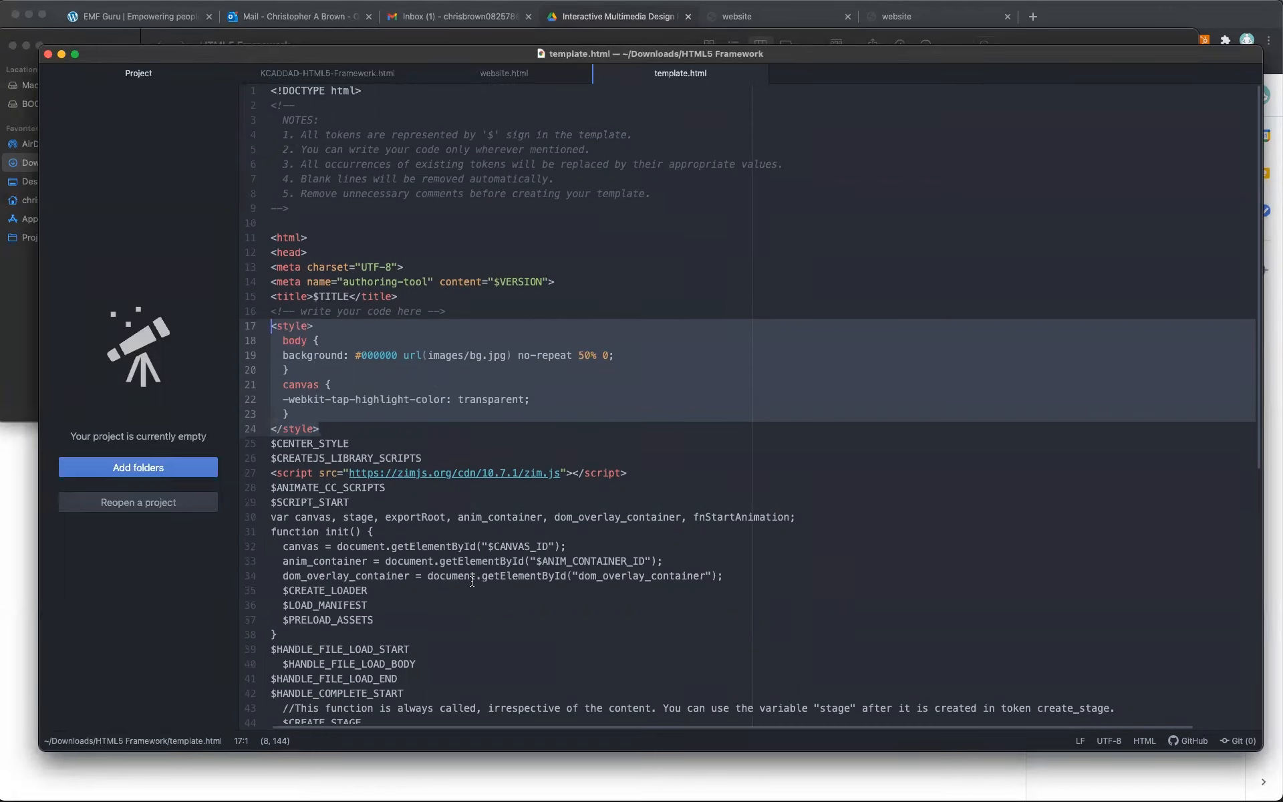
pyautogui.click(642, 411)
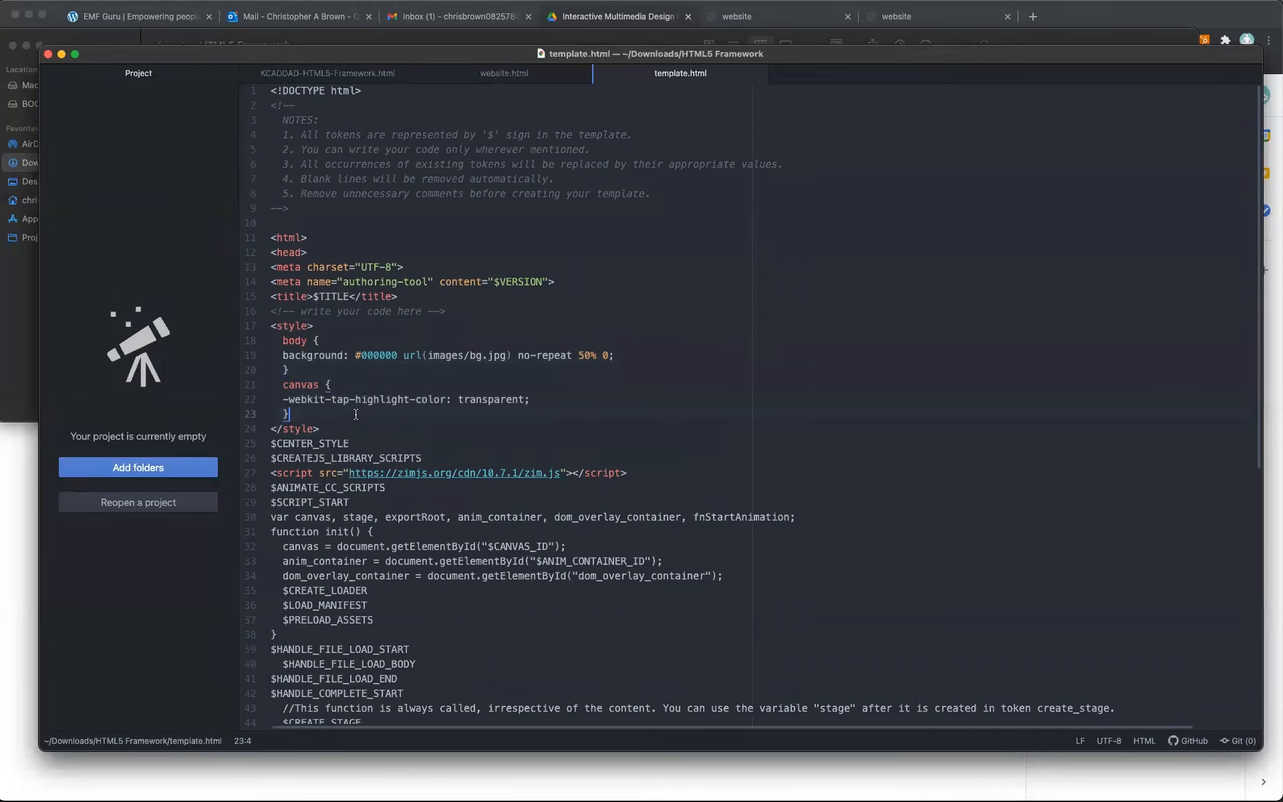
pyautogui.moveTo(332, 431); pyautogui.dragTo(267, 332)
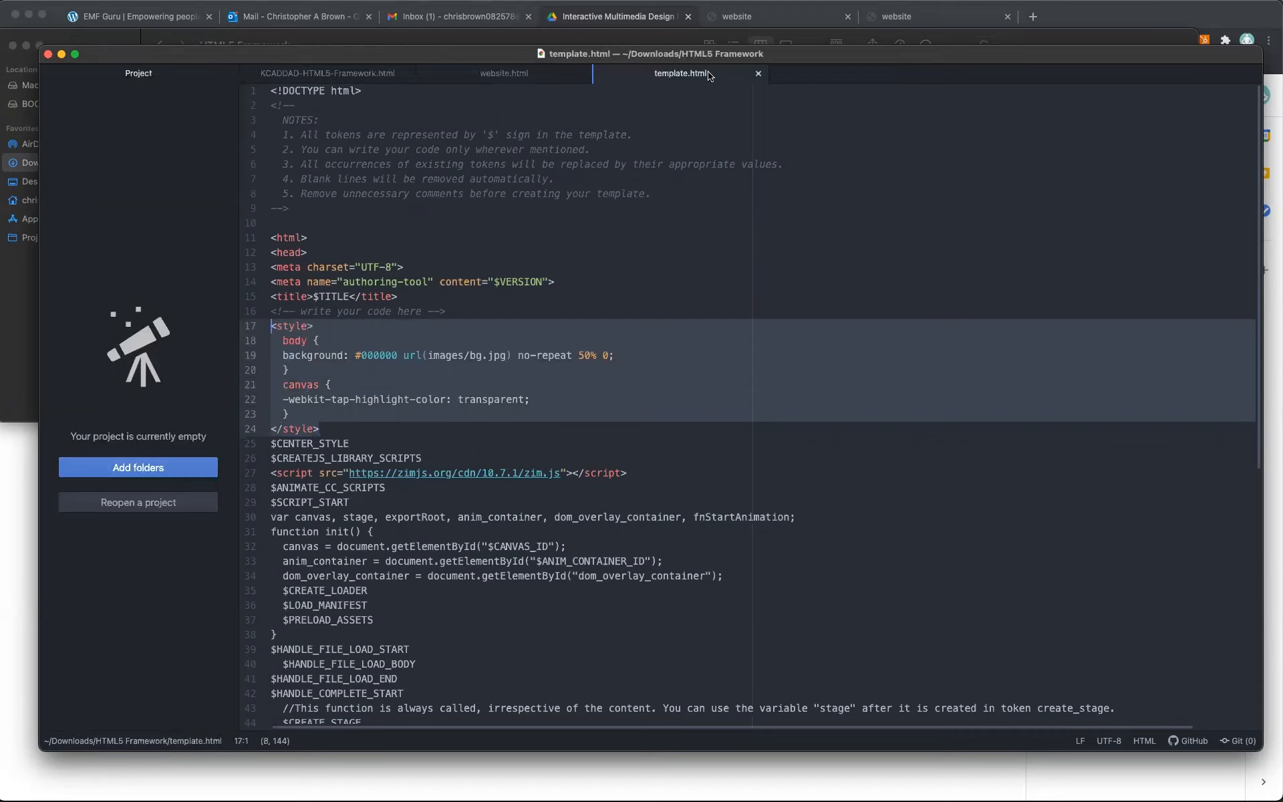
pyautogui.click(468, 342)
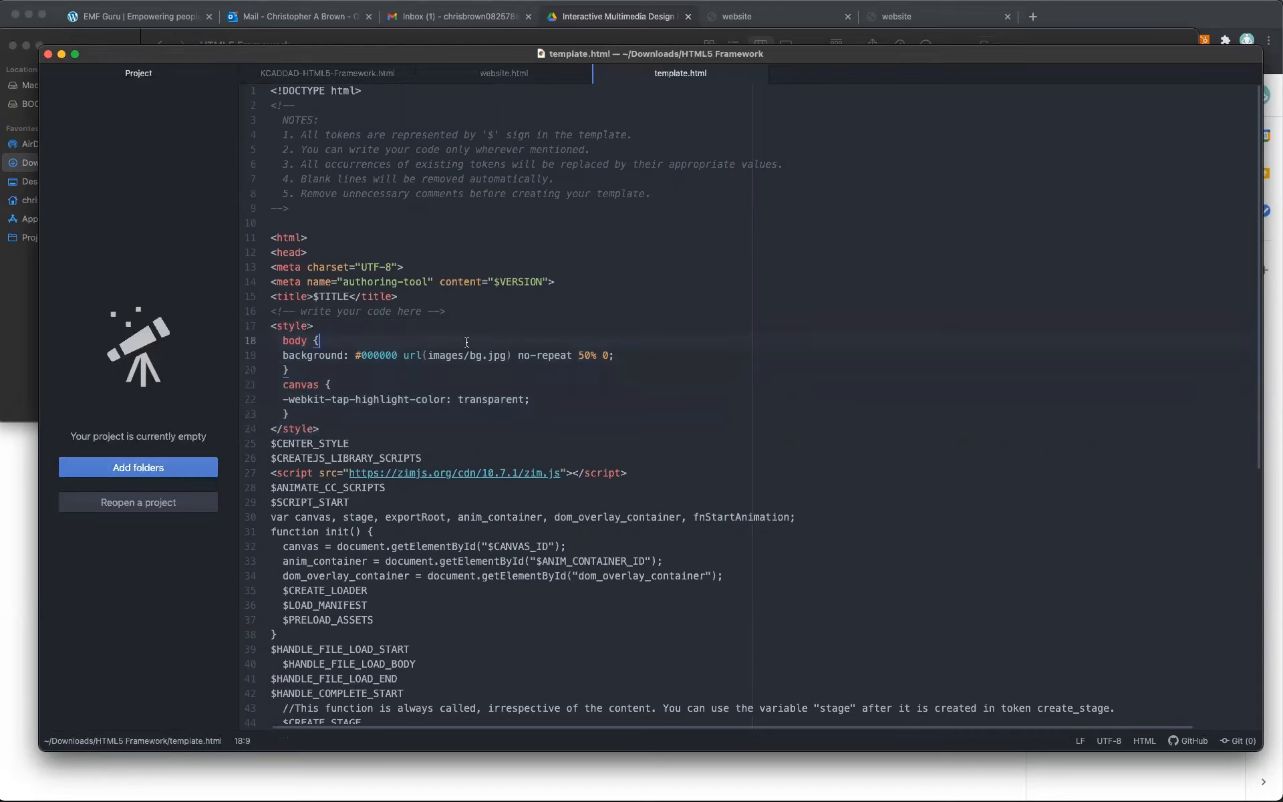
pyautogui.moveTo(334, 428); pyautogui.dragTo(271, 325)
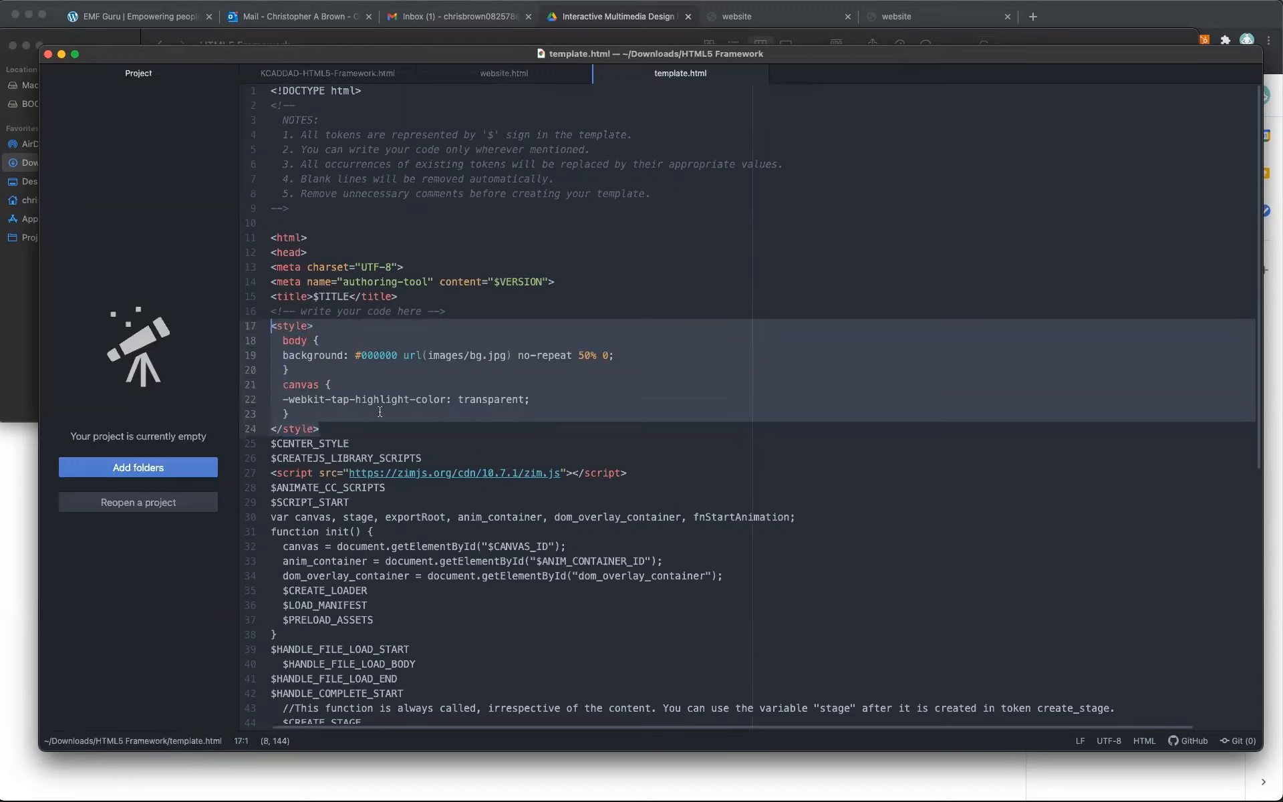
pyautogui.click(359, 365)
pyautogui.moveTo(285, 355); pyautogui.dragTo(613, 355)
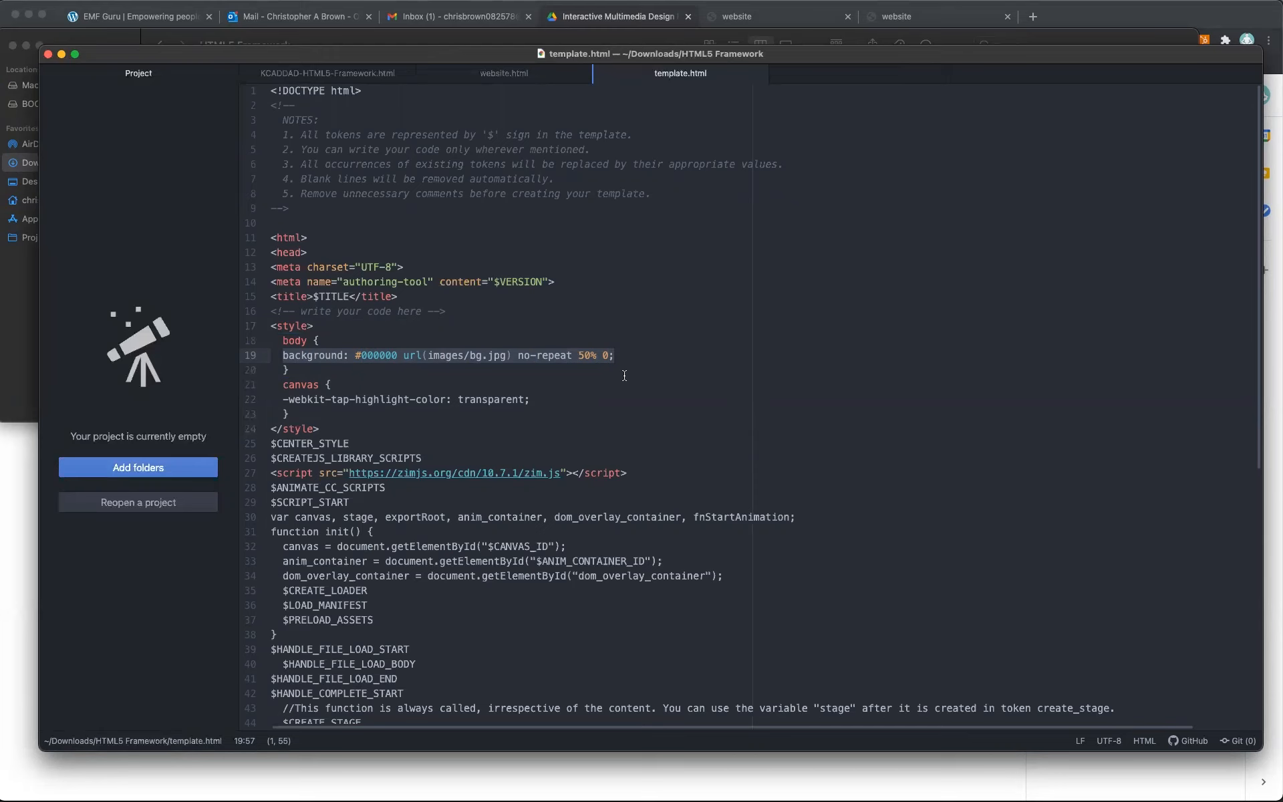
pyautogui.moveTo(533, 399); pyautogui.dragTo(278, 403)
# Review the zim.js script line and the ZIM shim code in template.html.
pyautogui.moveTo(648, 472)
pyautogui.mouseDown()
pyautogui.moveTo(287, 476)
pyautogui.moveTo(585, 458)
pyautogui.moveTo(634, 473)
pyautogui.mouseUp()
pyautogui.scroll(-1, 636, 493)
pyautogui.scroll(-8, 636, 492)
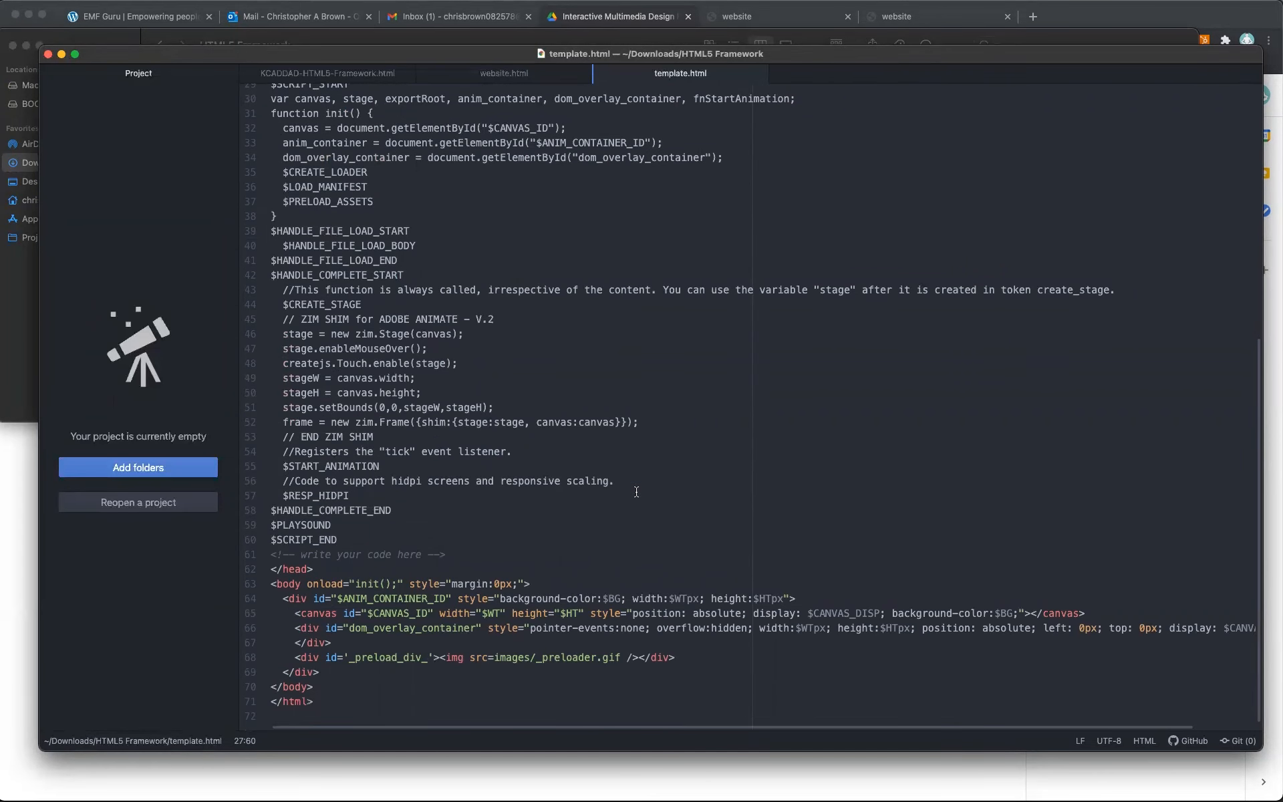
pyautogui.scroll(2, 636, 492)
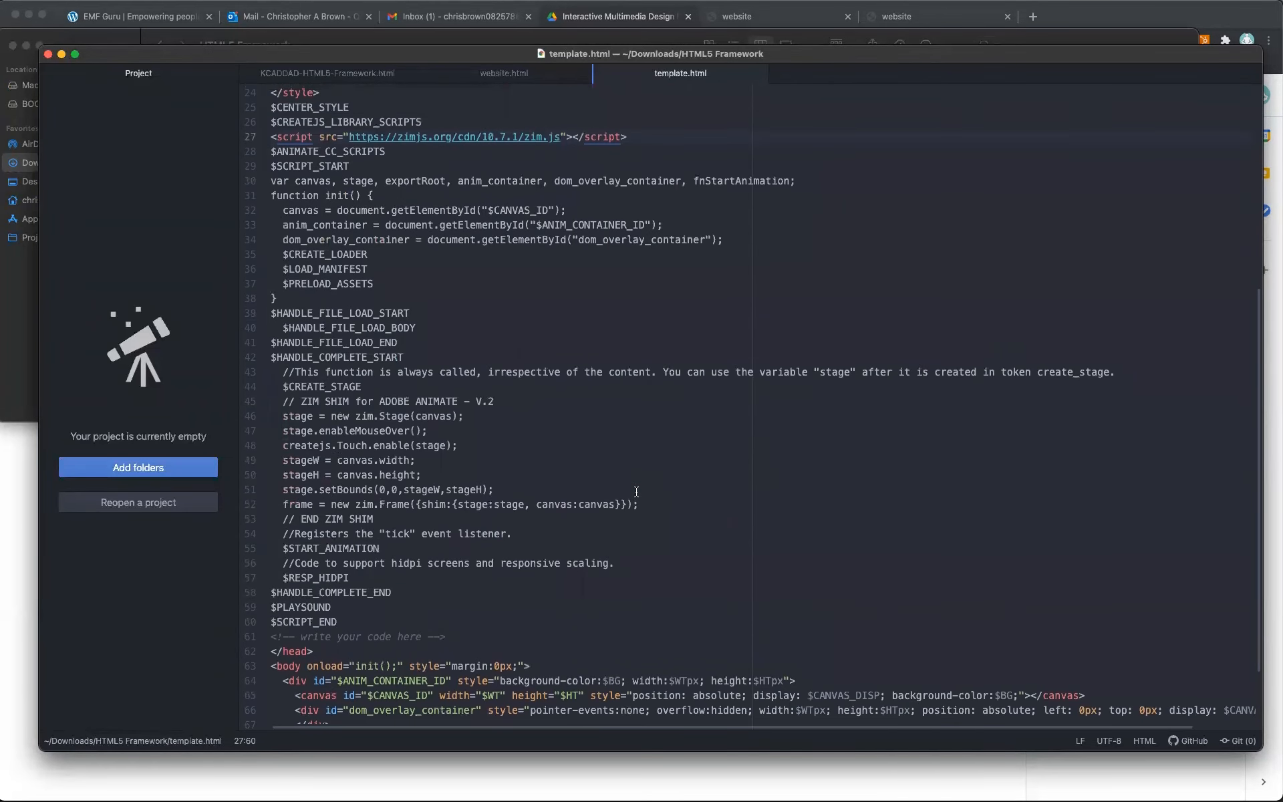
pyautogui.scroll(2, 636, 492)
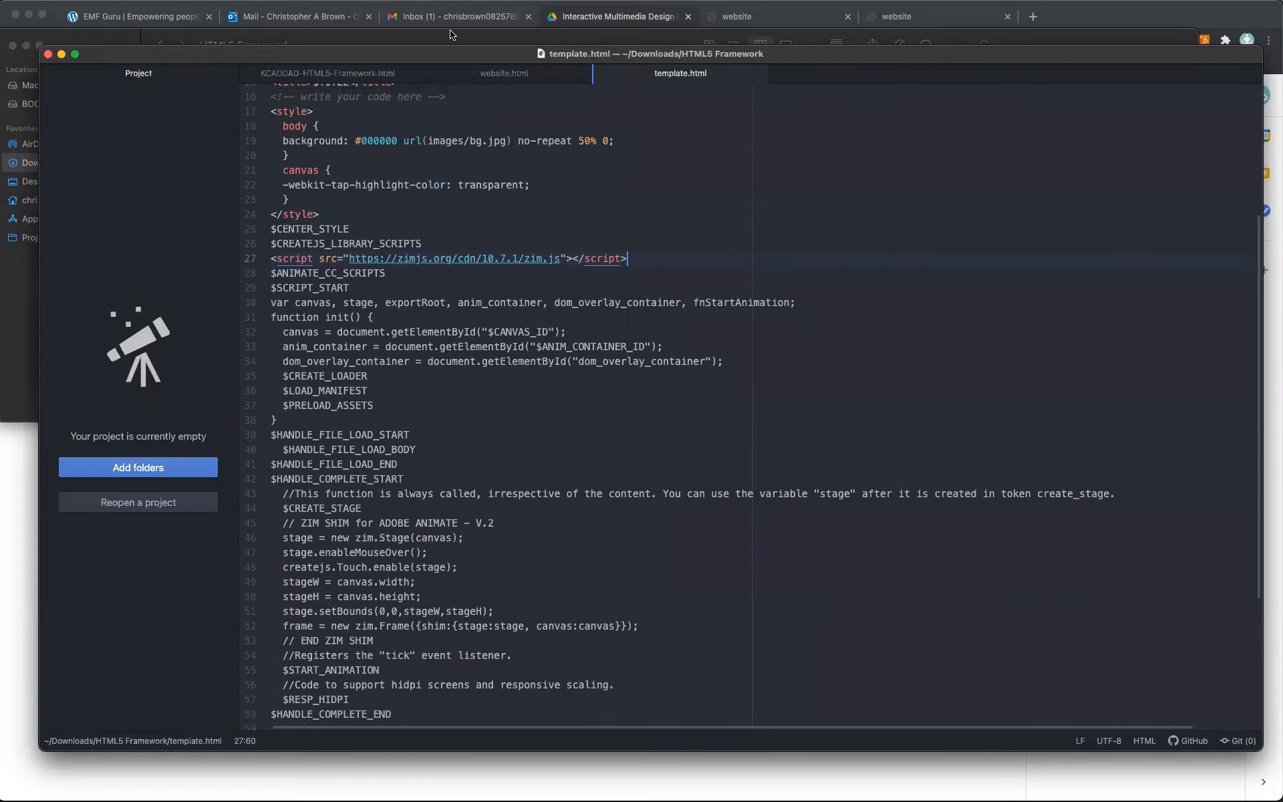
# Switch to Finder and copy template.html from the HTML5 Framework folder into the Website folder.
pyautogui.hotkey('ctrl', 'Up')
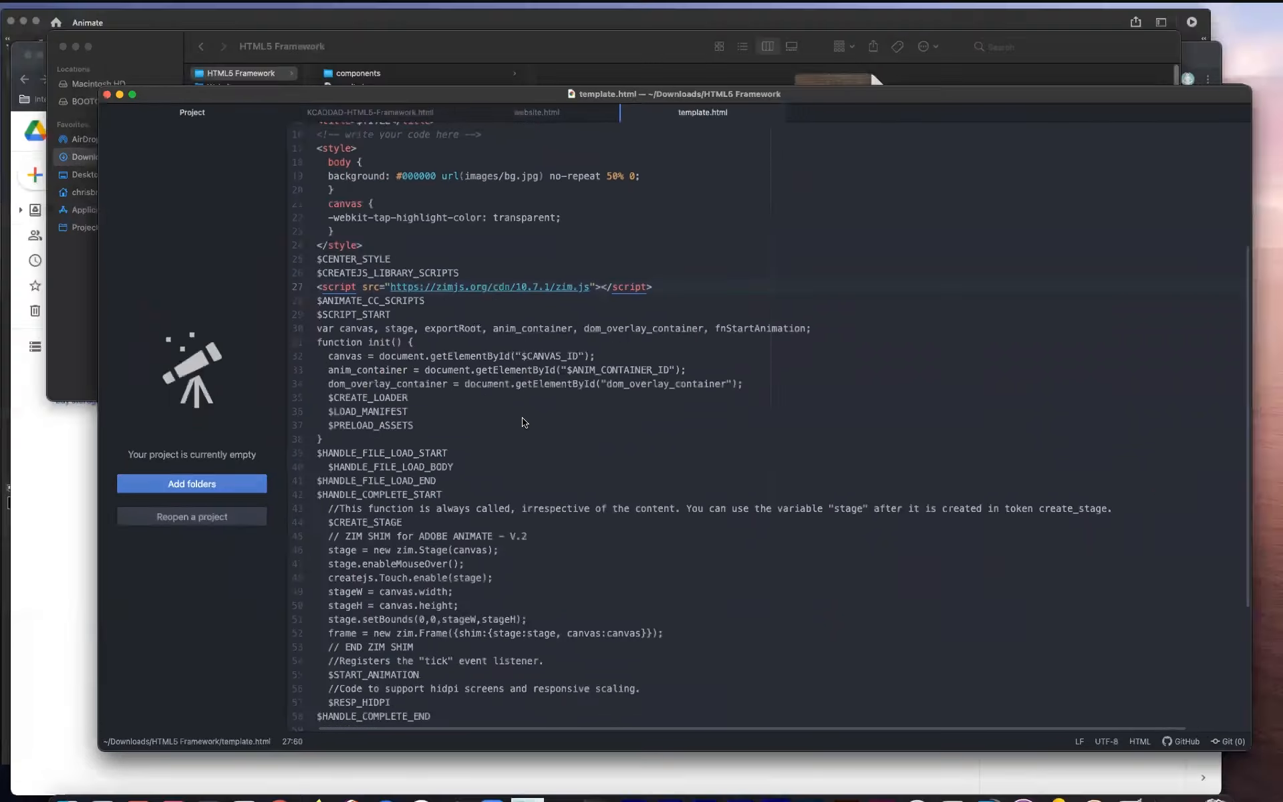
pyautogui.click(676, 86)
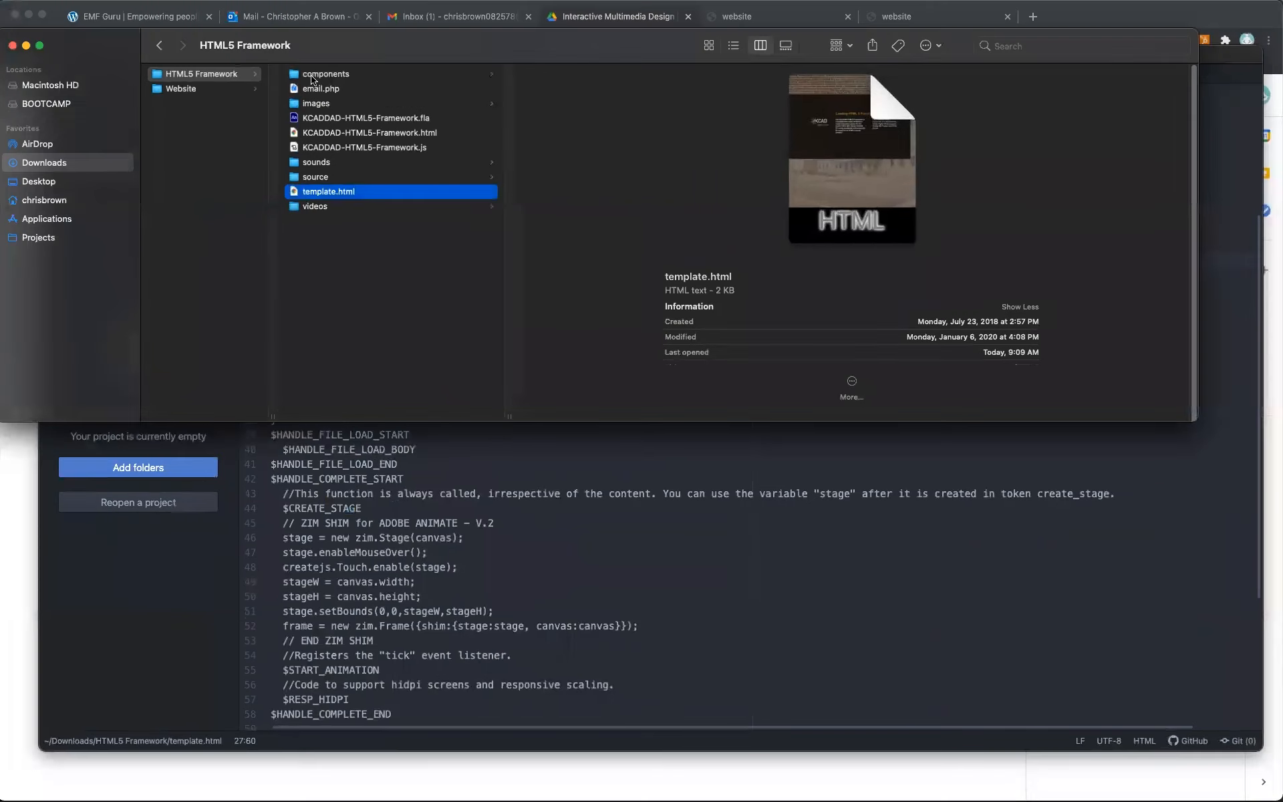
pyautogui.click(209, 117)
pyautogui.click(223, 75)
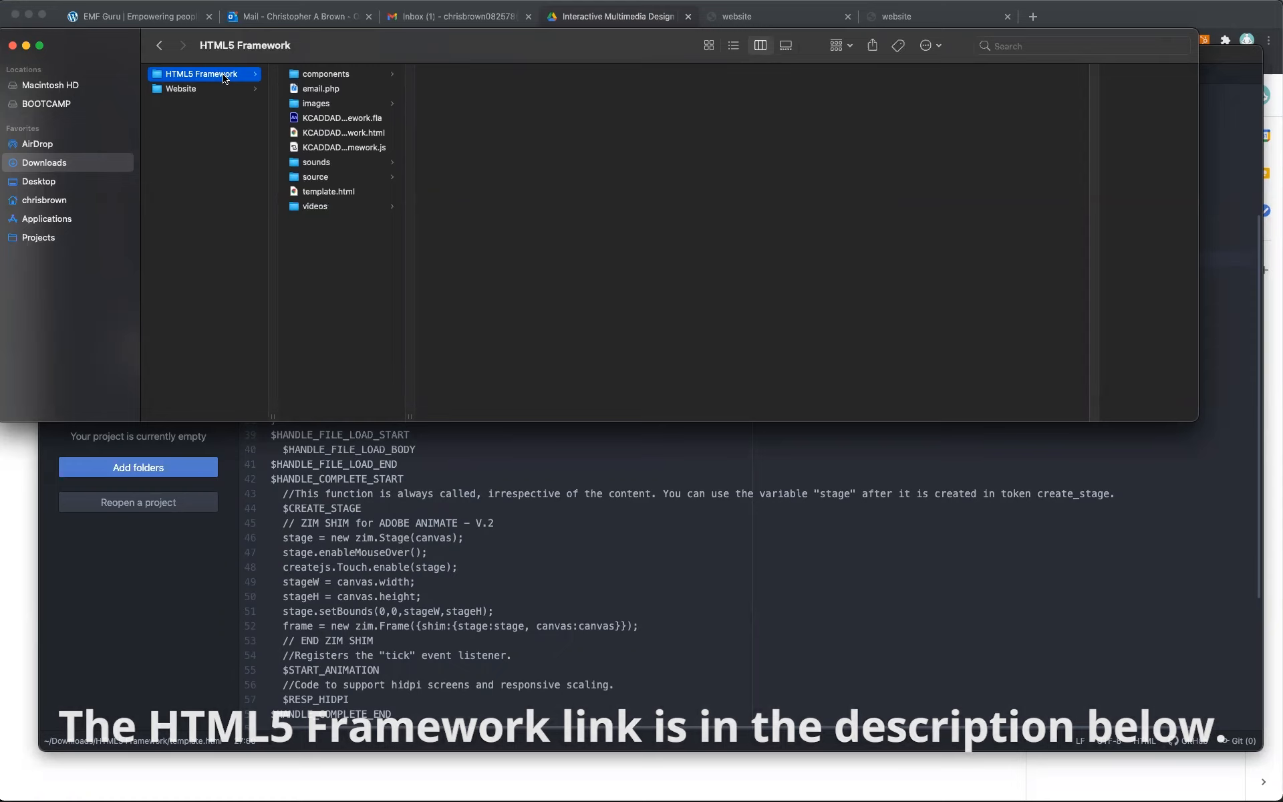
pyautogui.click(229, 119)
pyautogui.click(239, 79)
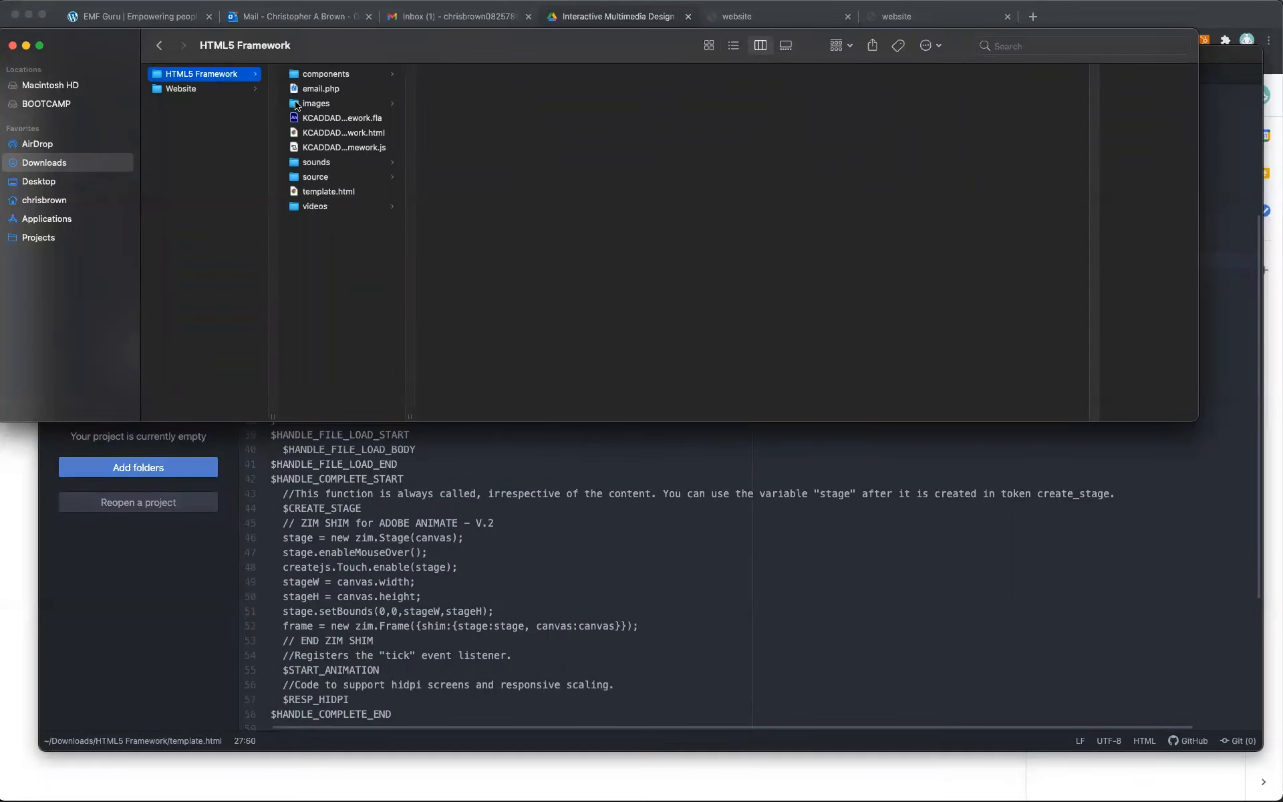
pyautogui.moveTo(410, 415); pyautogui.dragTo(593, 415)
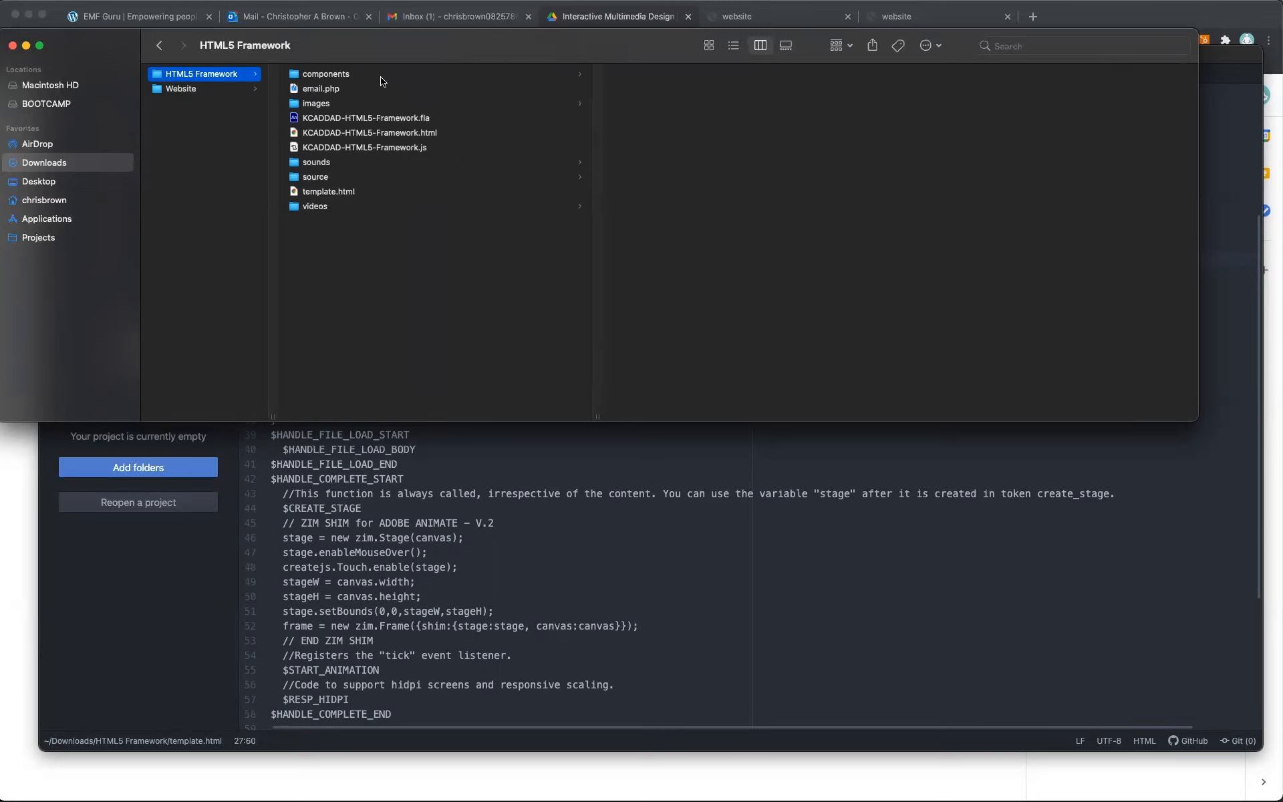
pyautogui.click(361, 193)
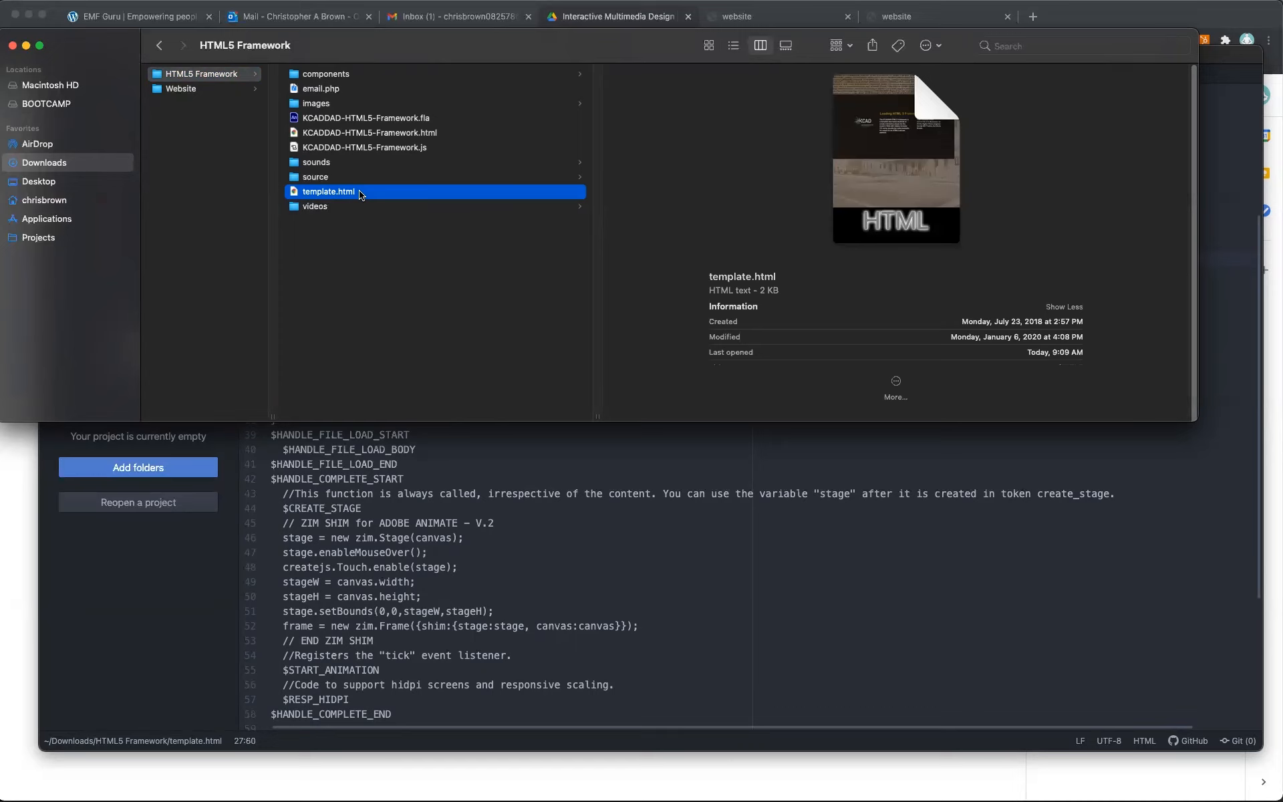
pyautogui.click(233, 91)
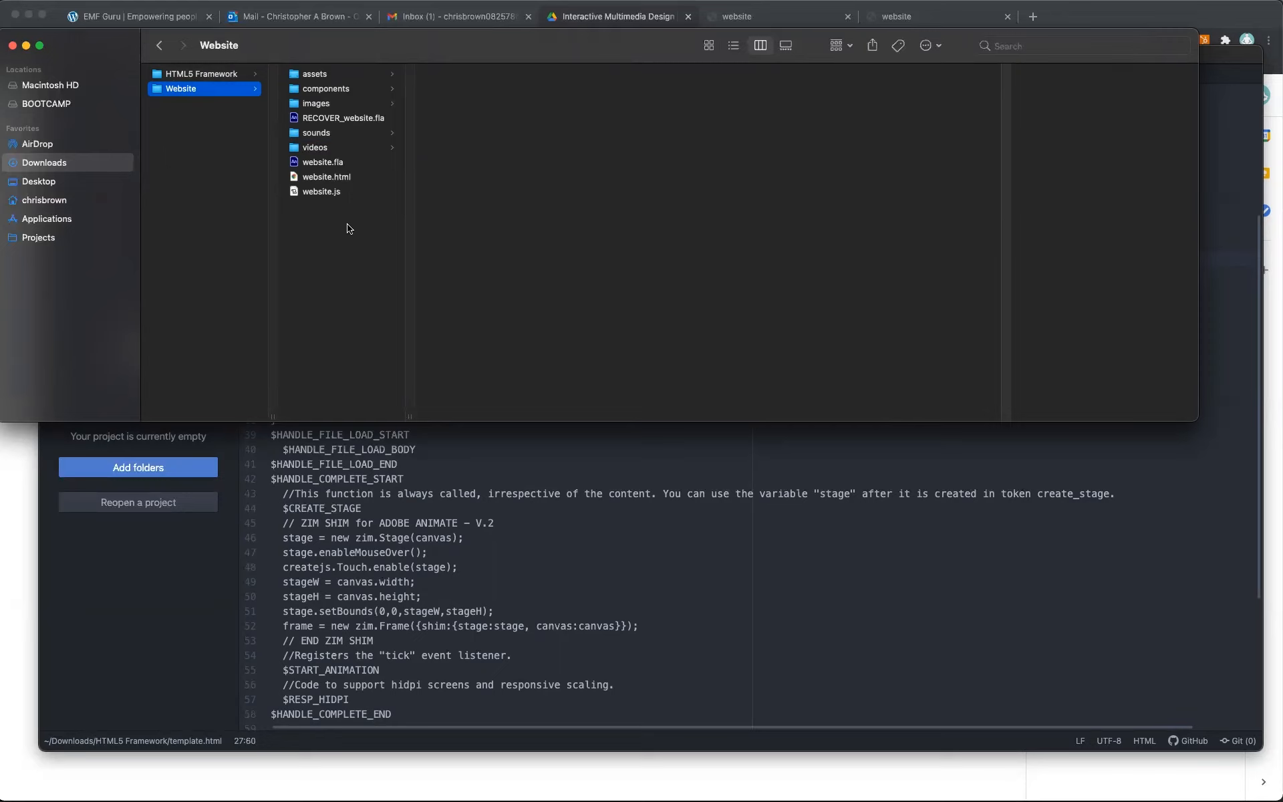
pyautogui.press('super+v')
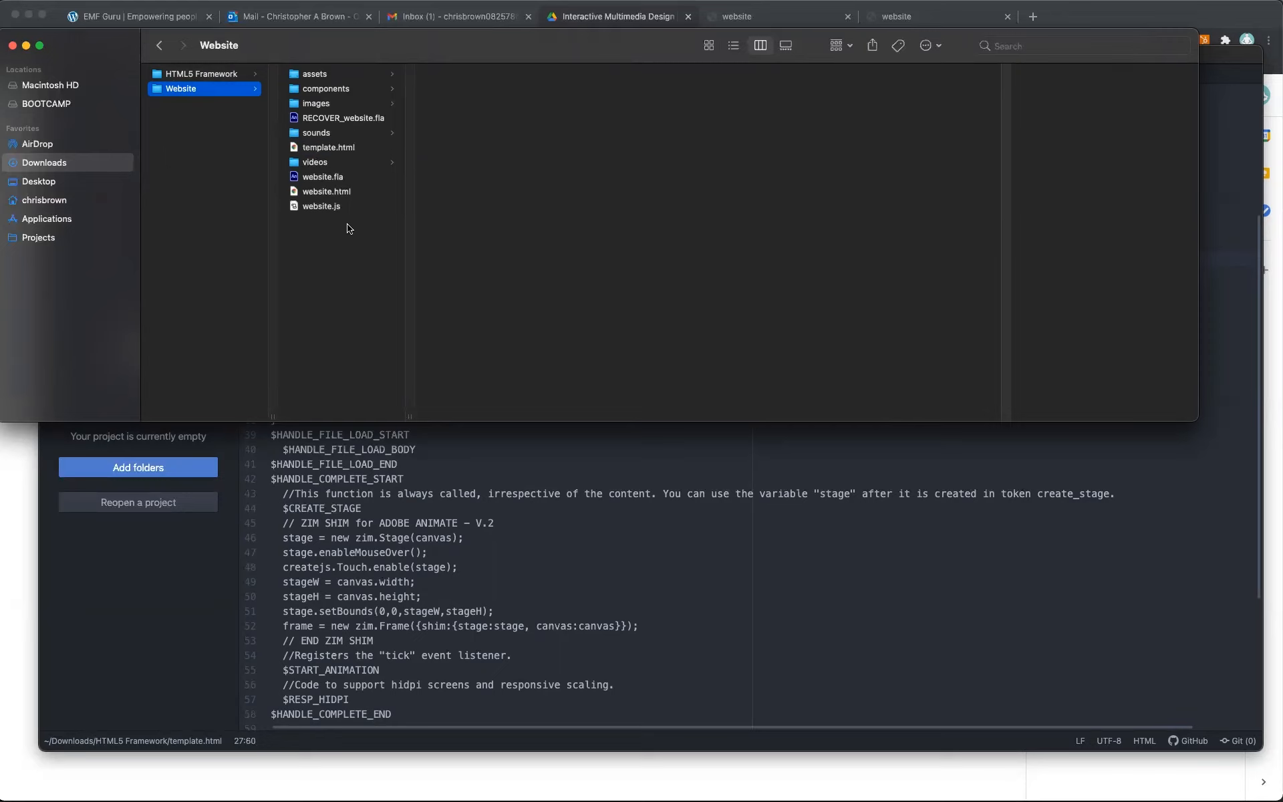
# Select the template.html copy in the Website folder and switch to Atom.
pyautogui.click(327, 146)
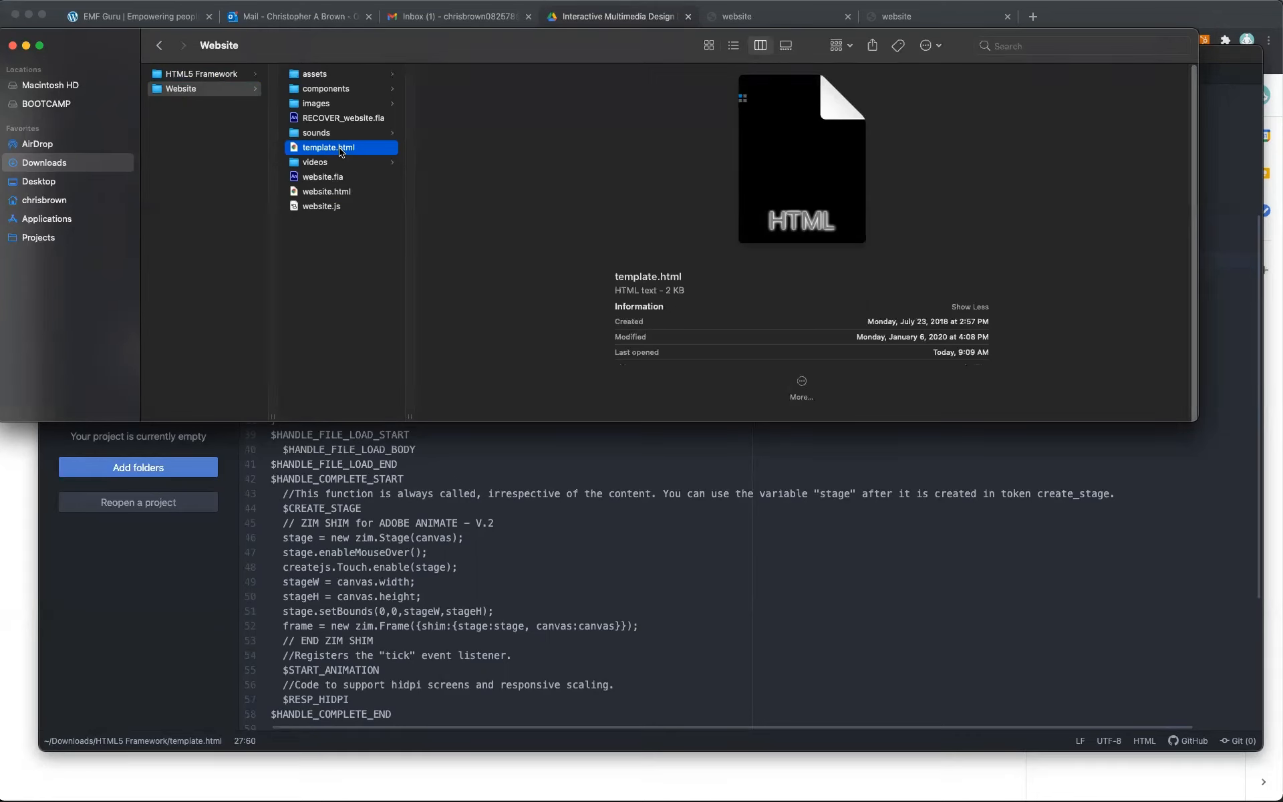
pyautogui.moveTo(942, 795)
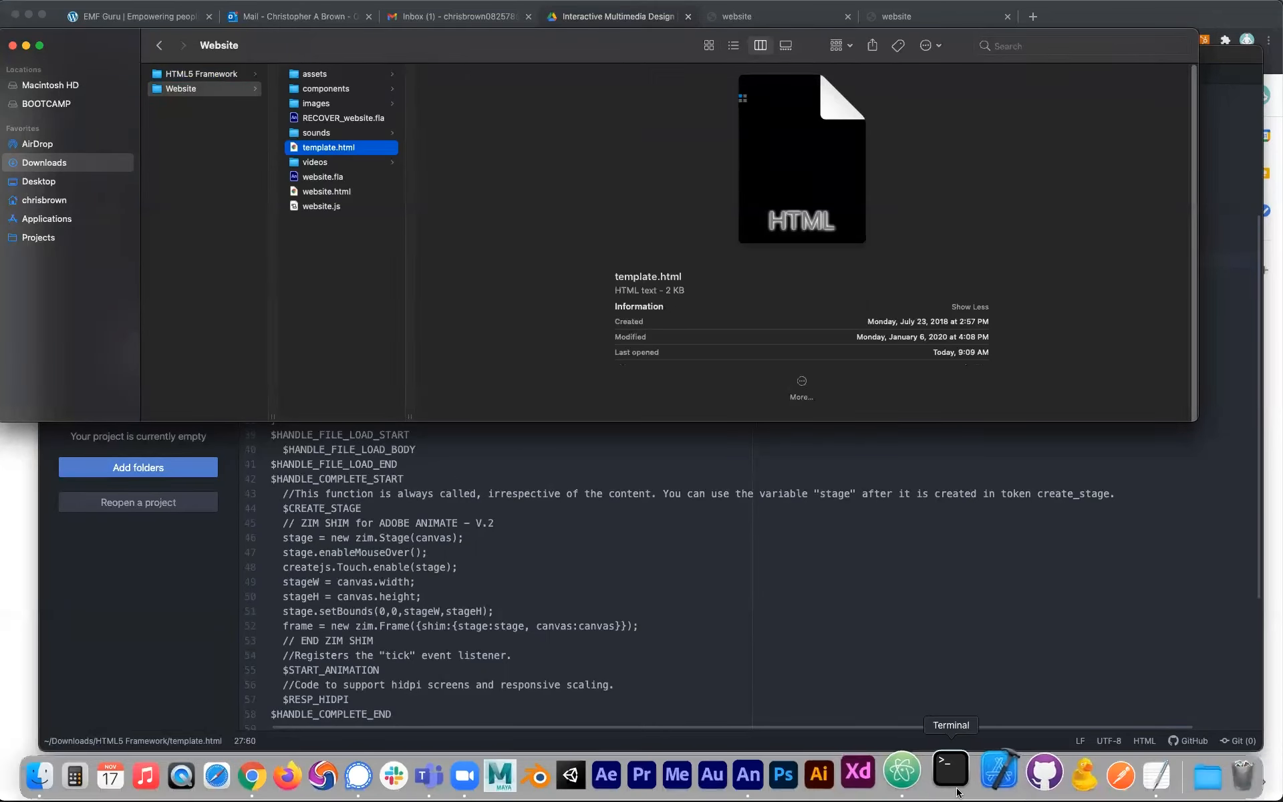
pyautogui.click(919, 778)
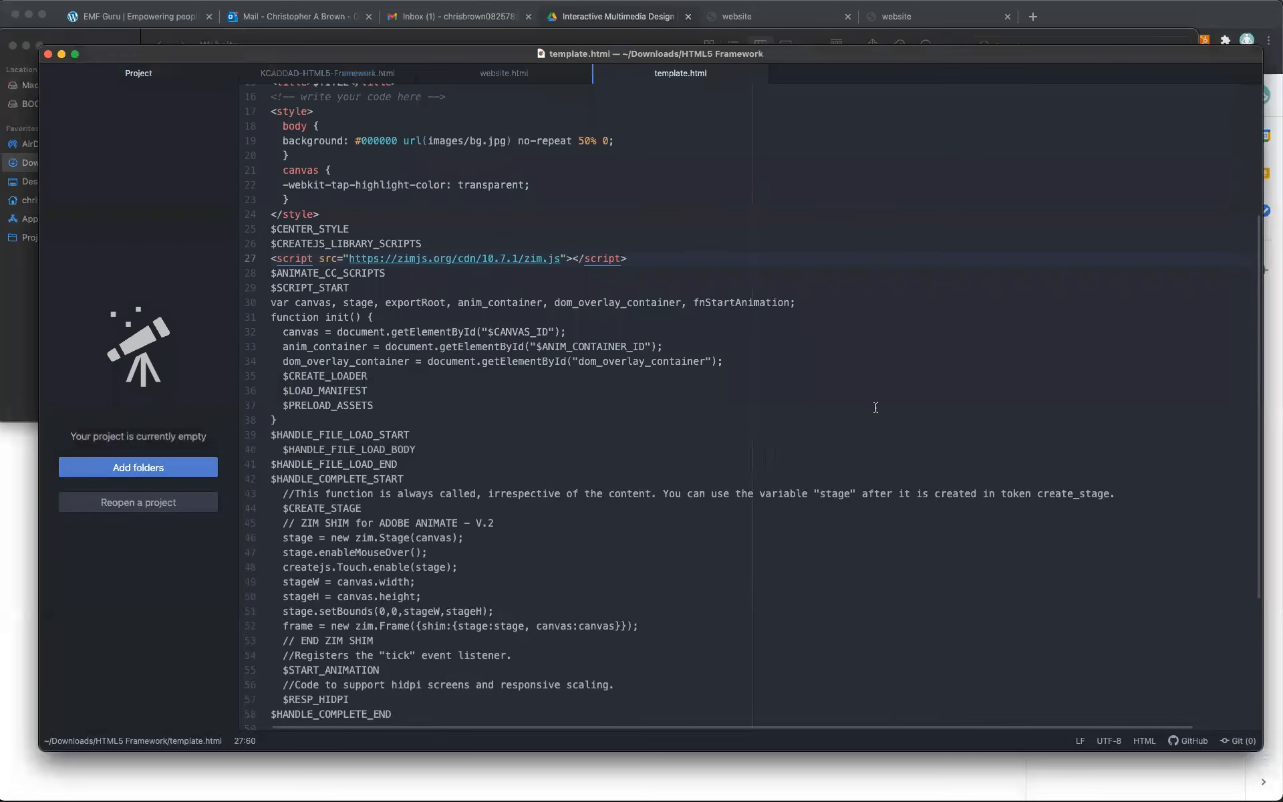
# Compare the code of template.html with the published website.html.
pyautogui.scroll(5, 656, 330)
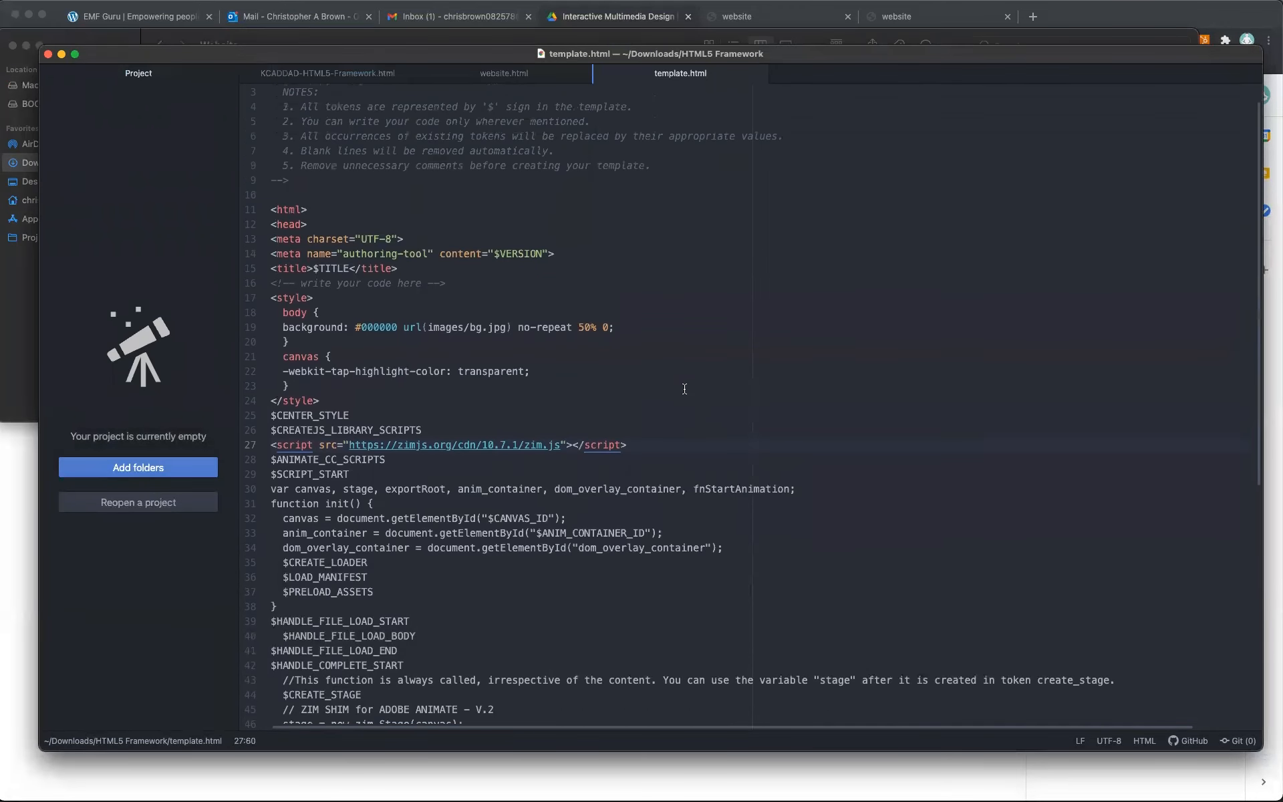
pyautogui.click(537, 81)
pyautogui.click(658, 80)
pyautogui.click(547, 80)
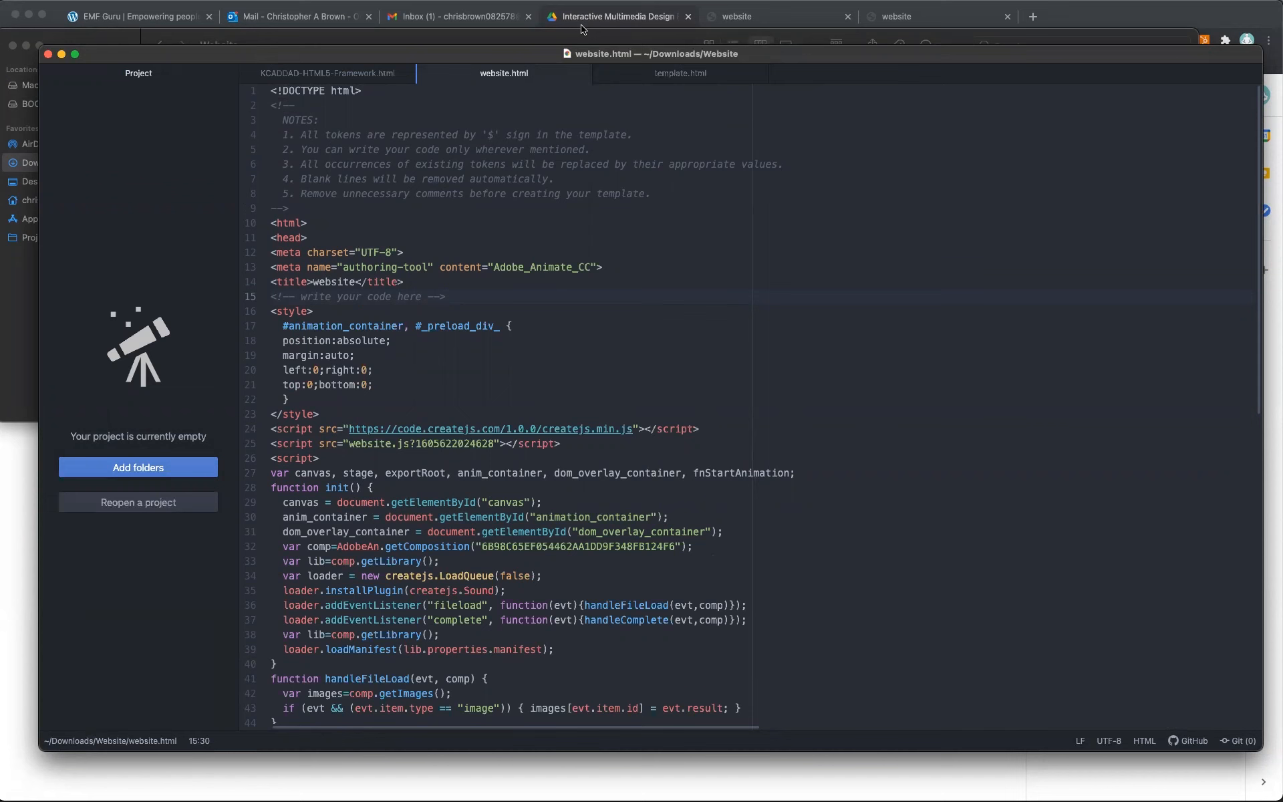
# Switch to Finder and check template.html in both the HTML5 Framework folder and the Website folder.
pyautogui.click(471, 38)
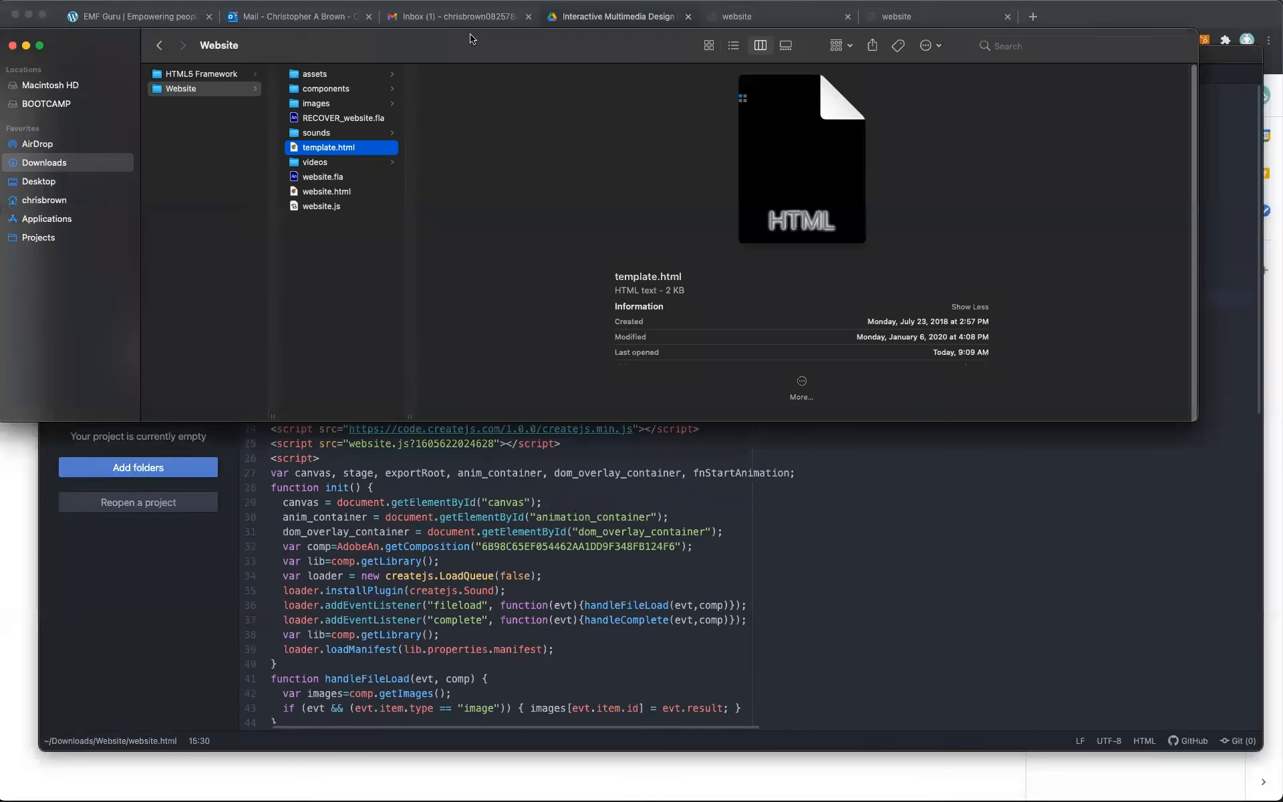
pyautogui.click(209, 75)
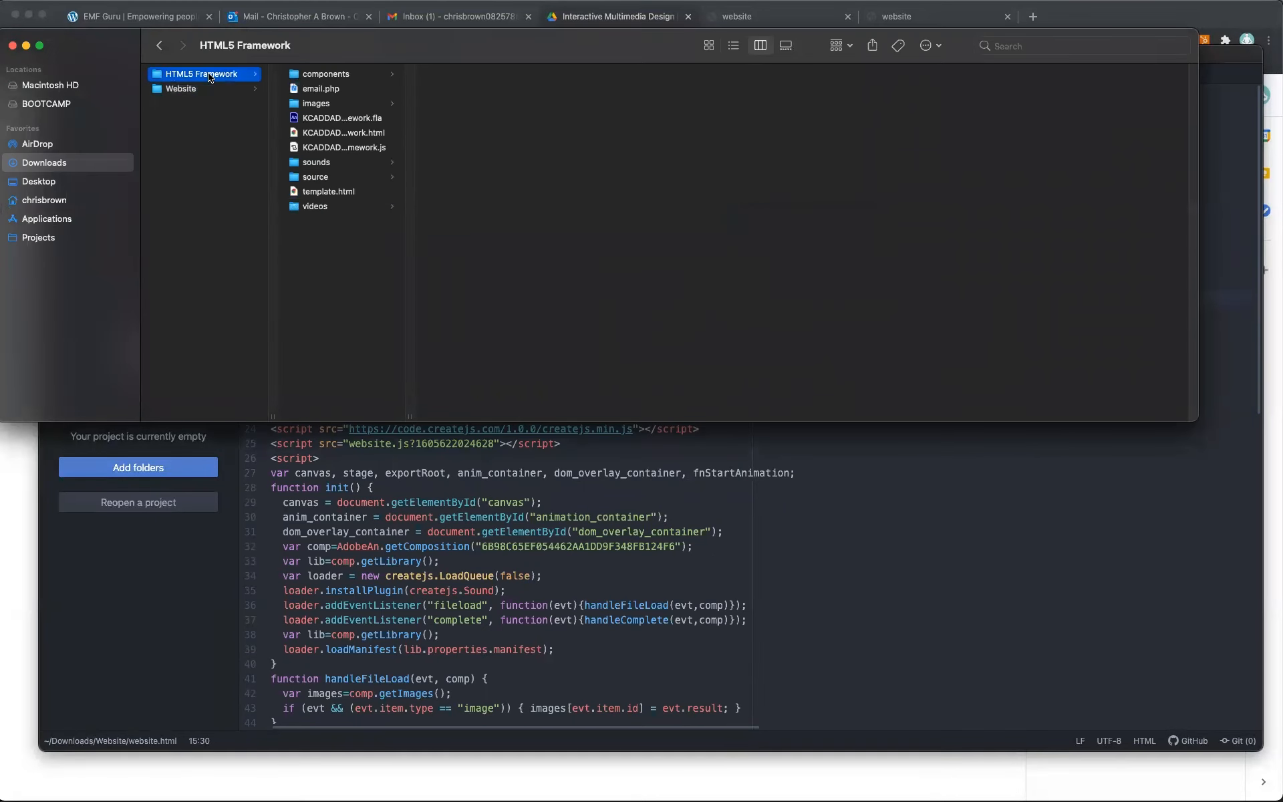
pyautogui.click(211, 92)
pyautogui.click(217, 73)
pyautogui.click(336, 193)
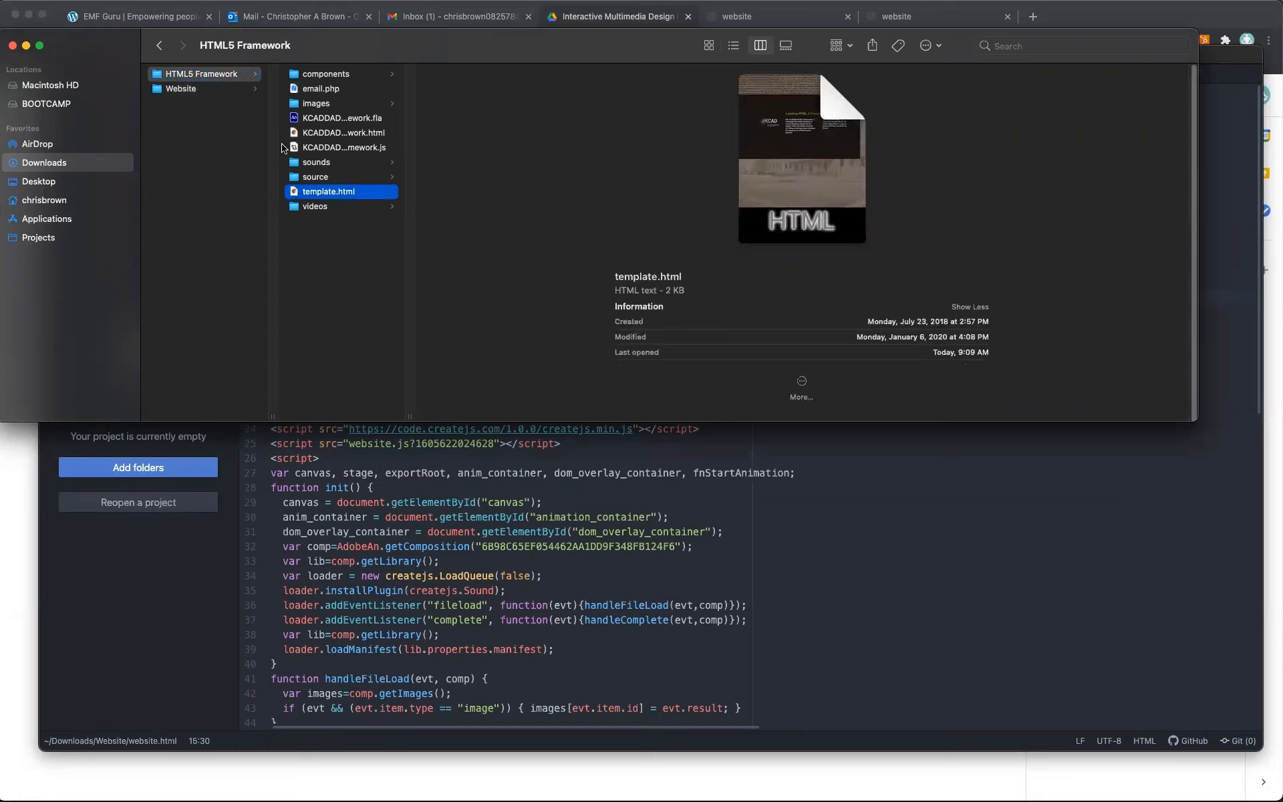
pyautogui.click(233, 92)
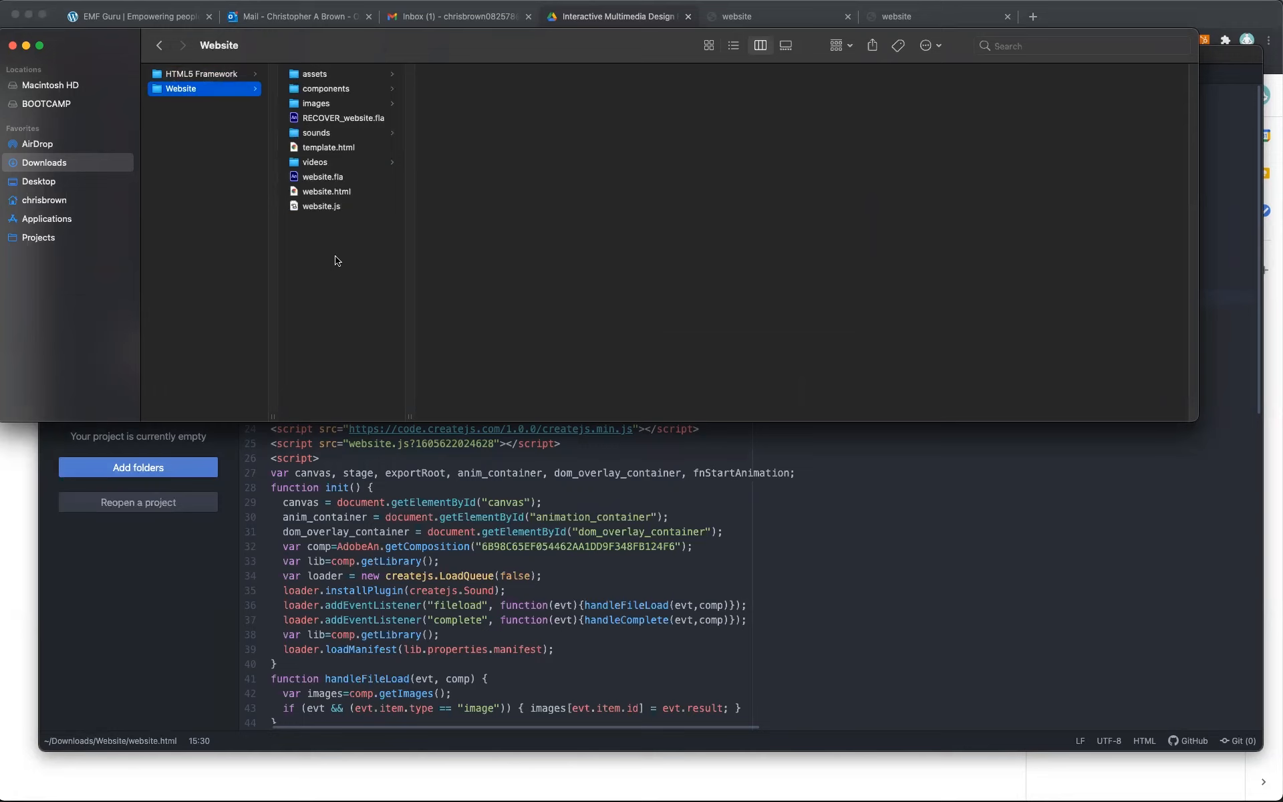
pyautogui.click(321, 147)
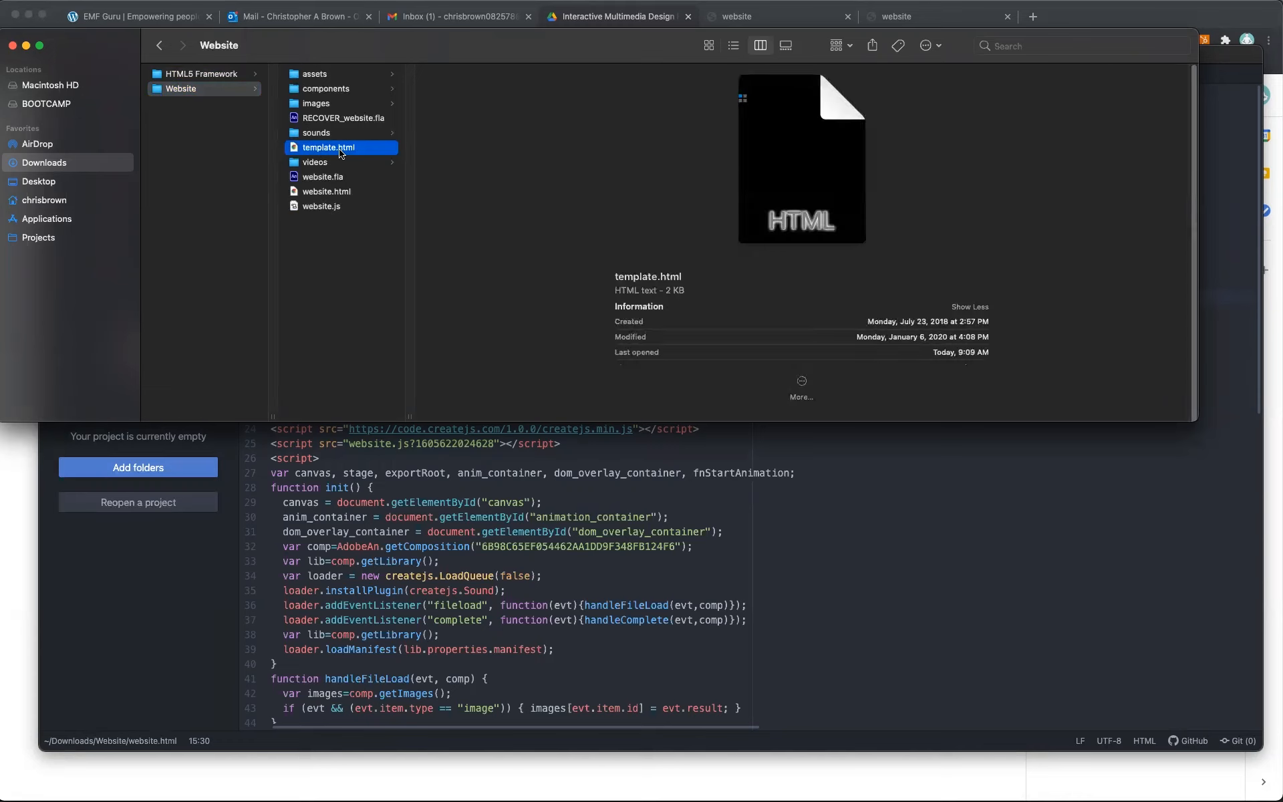
# Compare the website.html and template.html files inside the Website folder.
pyautogui.click(347, 227)
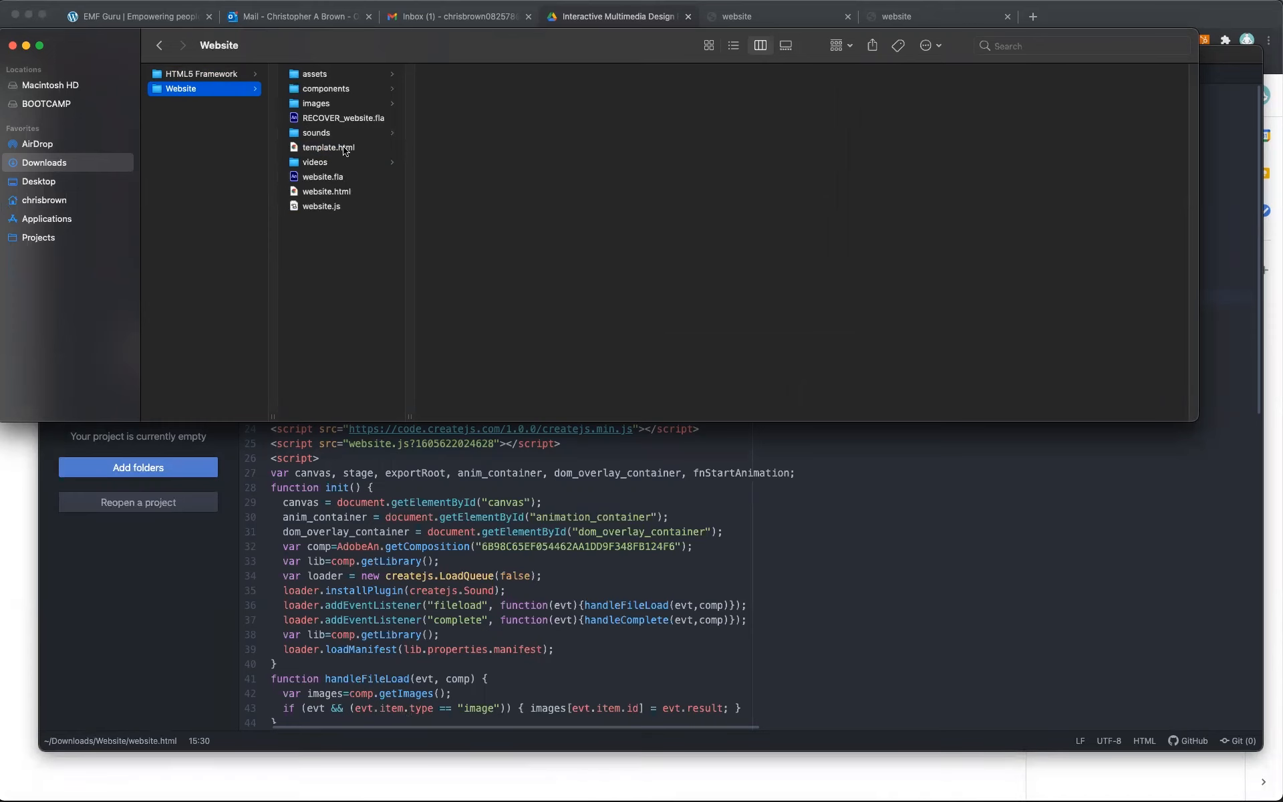
pyautogui.click(339, 194)
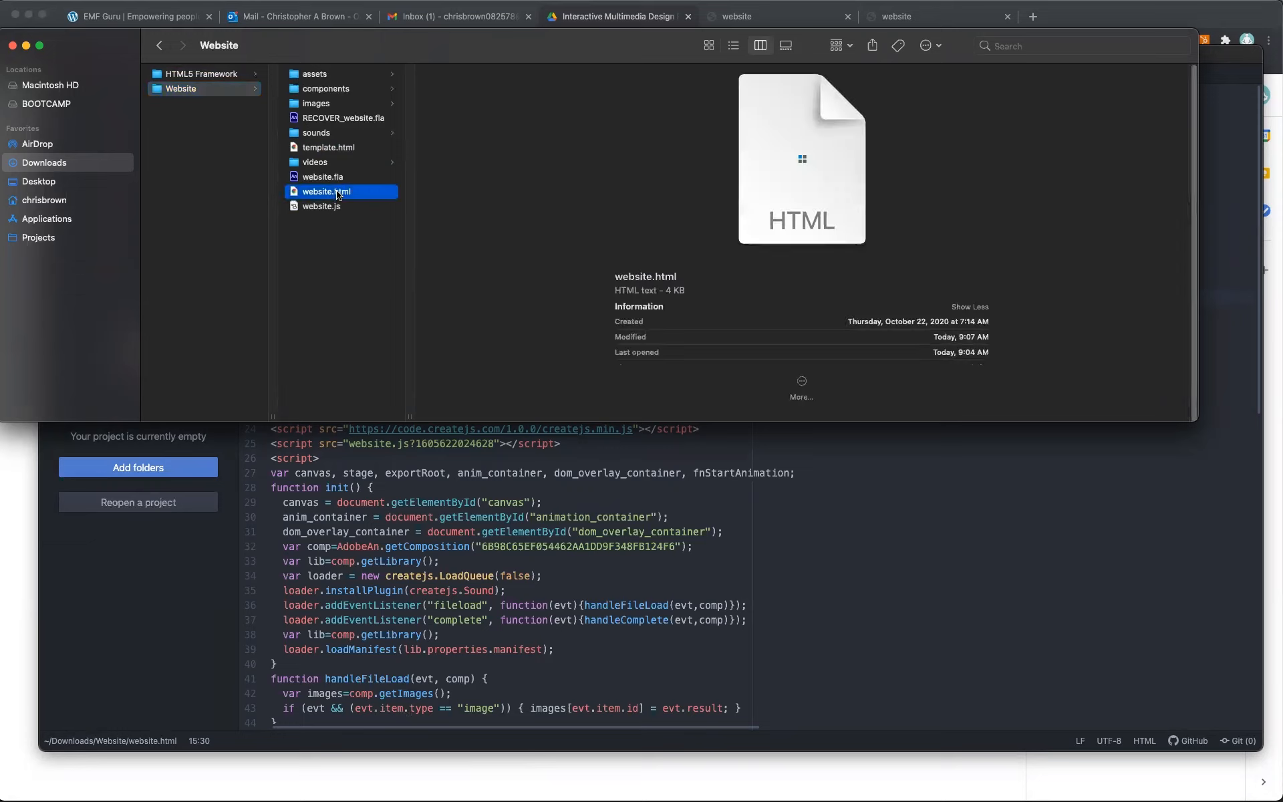
pyautogui.click(342, 153)
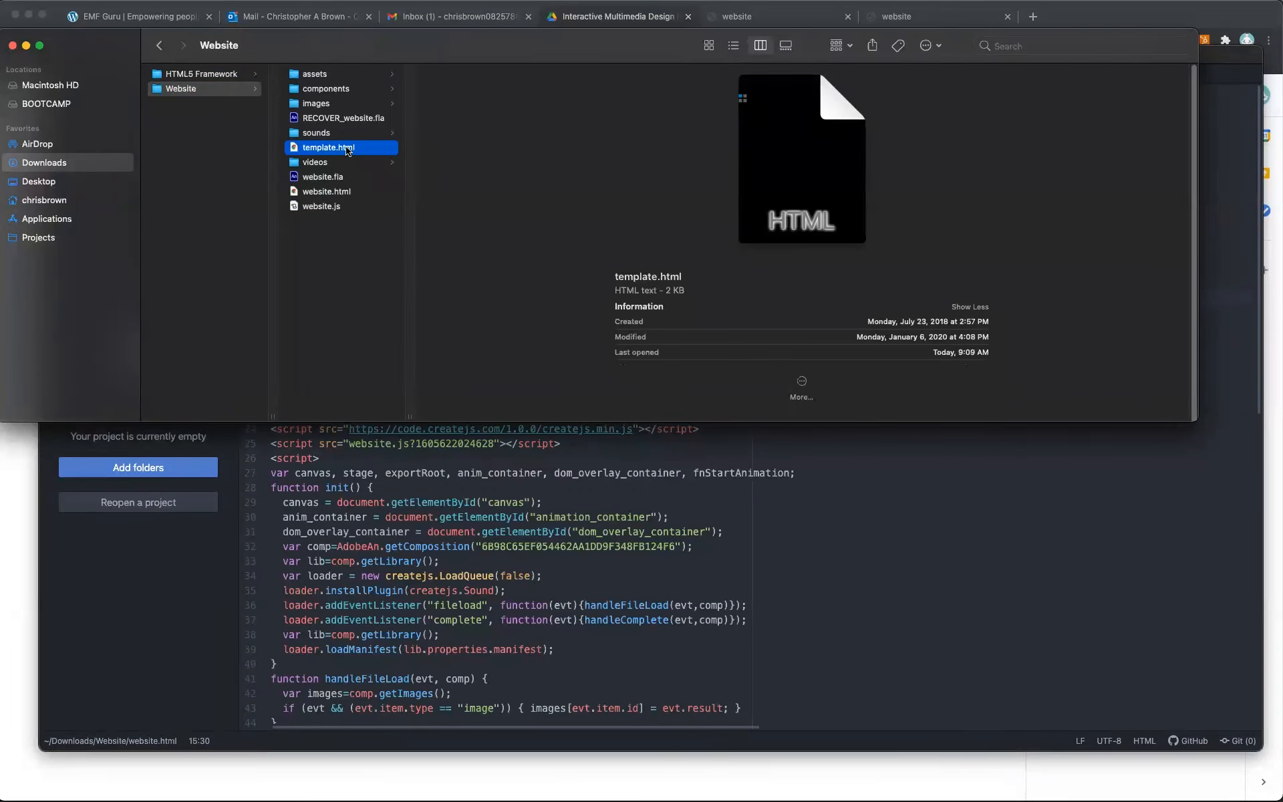
pyautogui.click(350, 191)
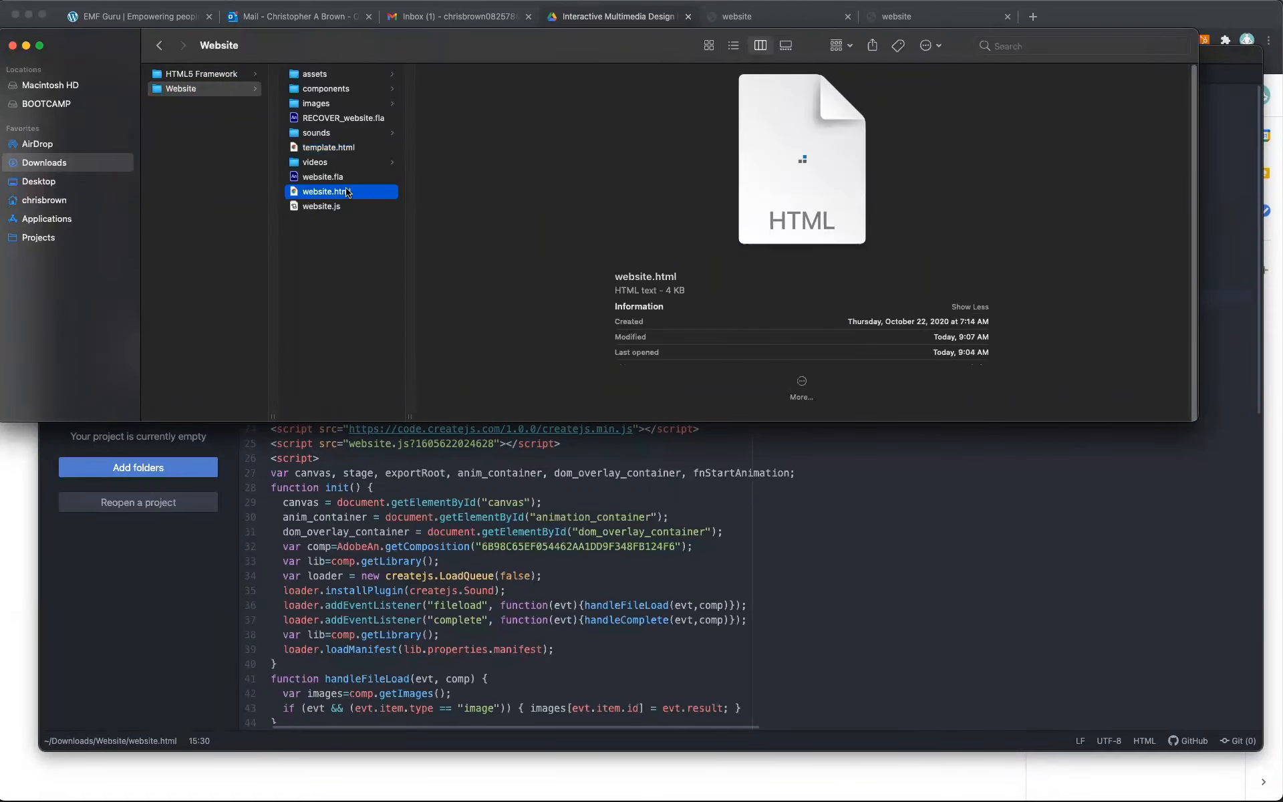
pyautogui.click(347, 241)
pyautogui.click(355, 151)
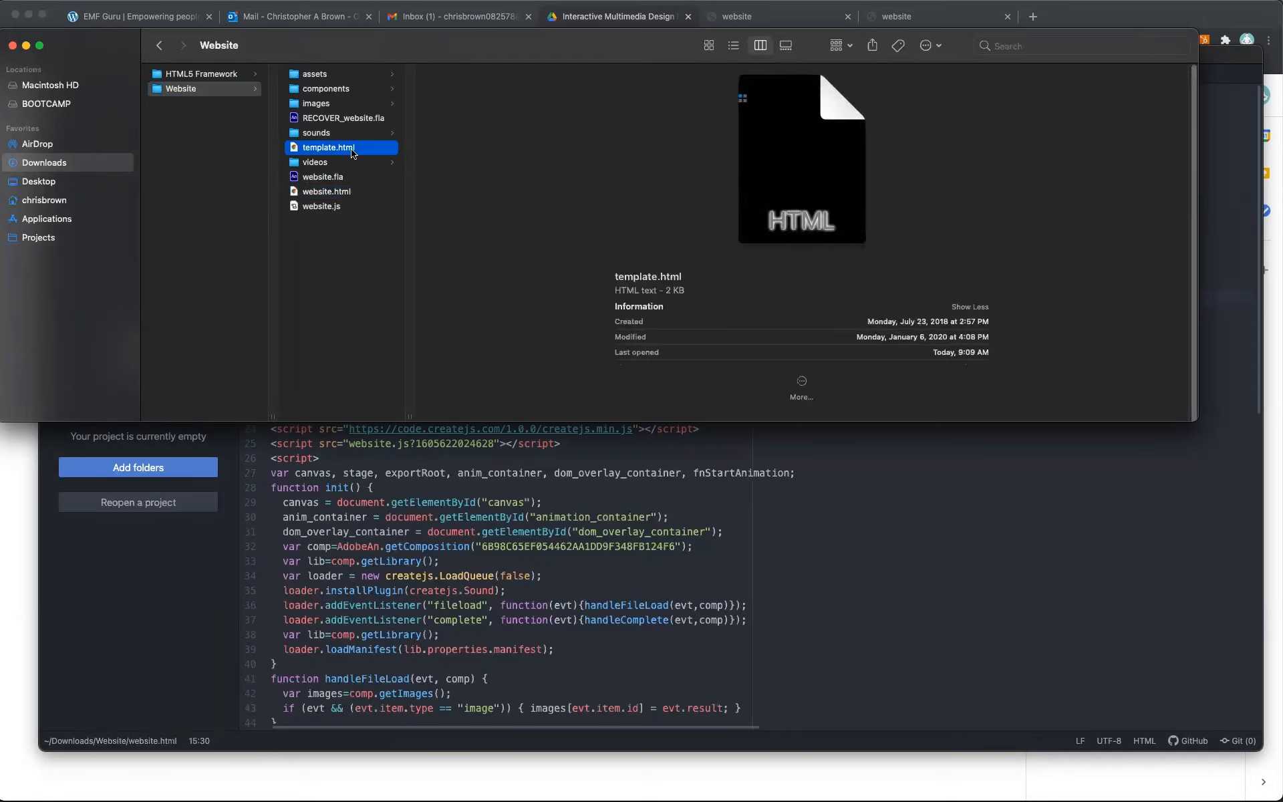
pyautogui.click(344, 196)
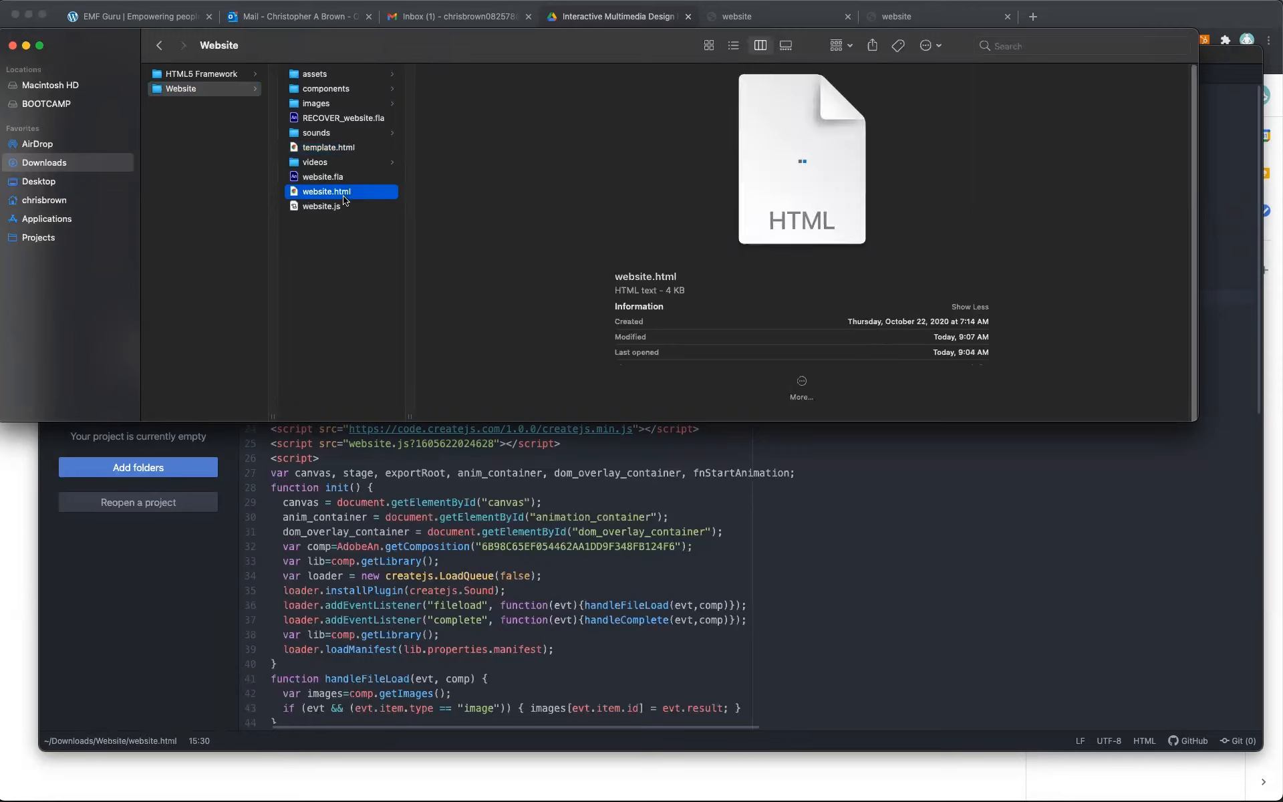
pyautogui.click(346, 247)
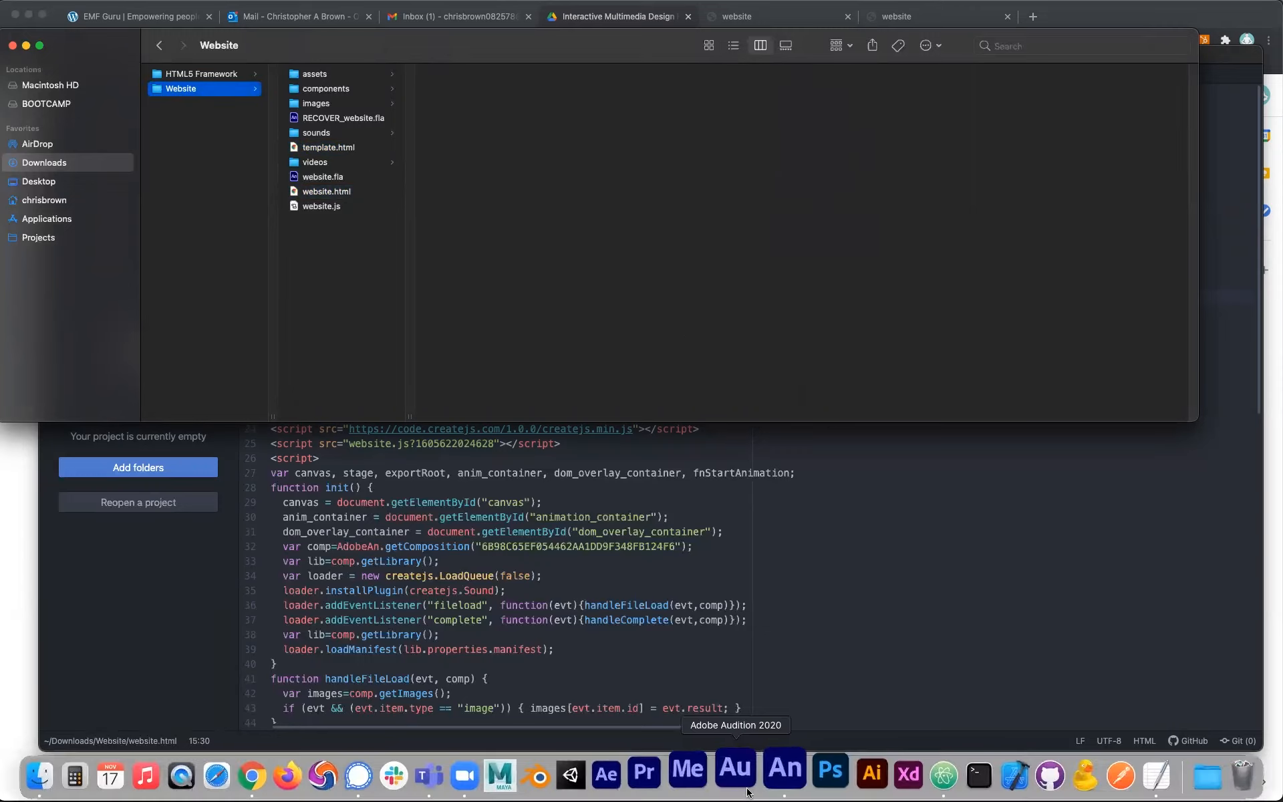
# Switch to Adobe Animate, open the full publish settings of website.fla and check the preloader choices.
pyautogui.click(773, 776)
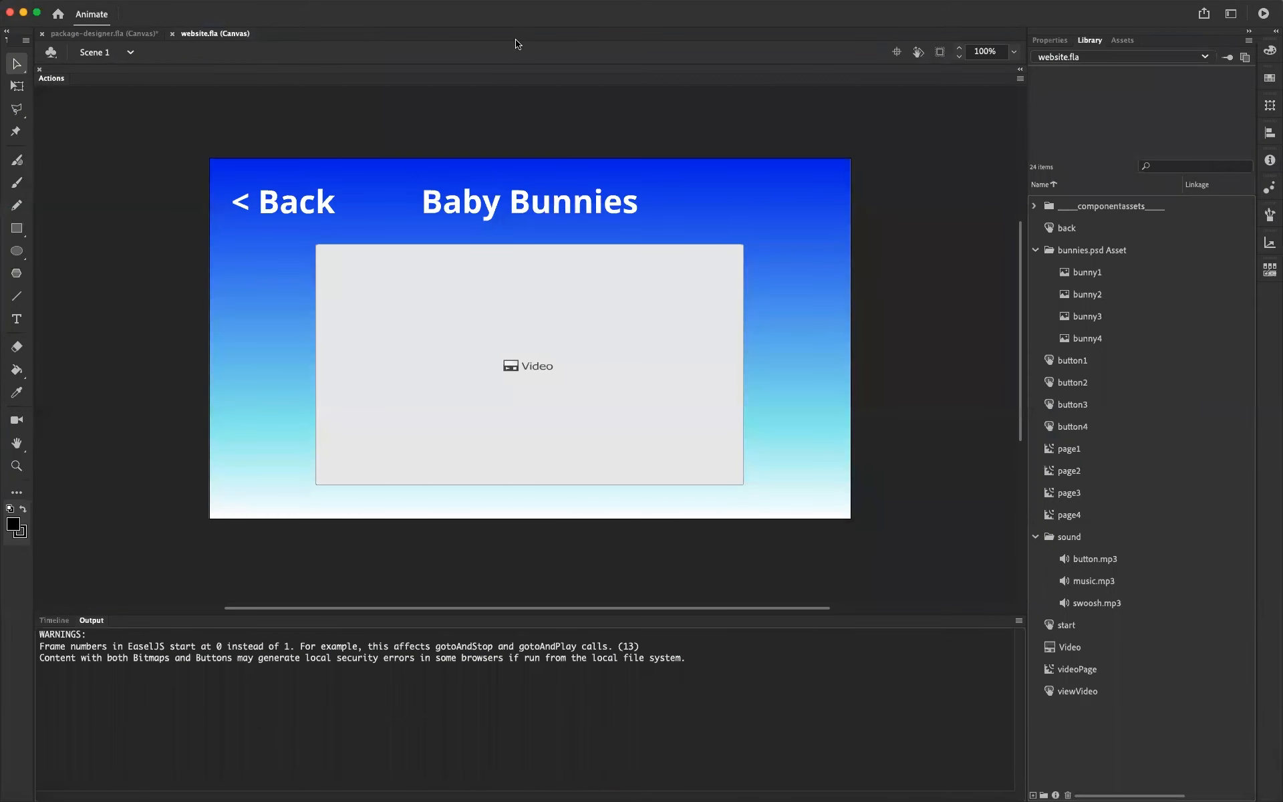
pyautogui.click(1056, 41)
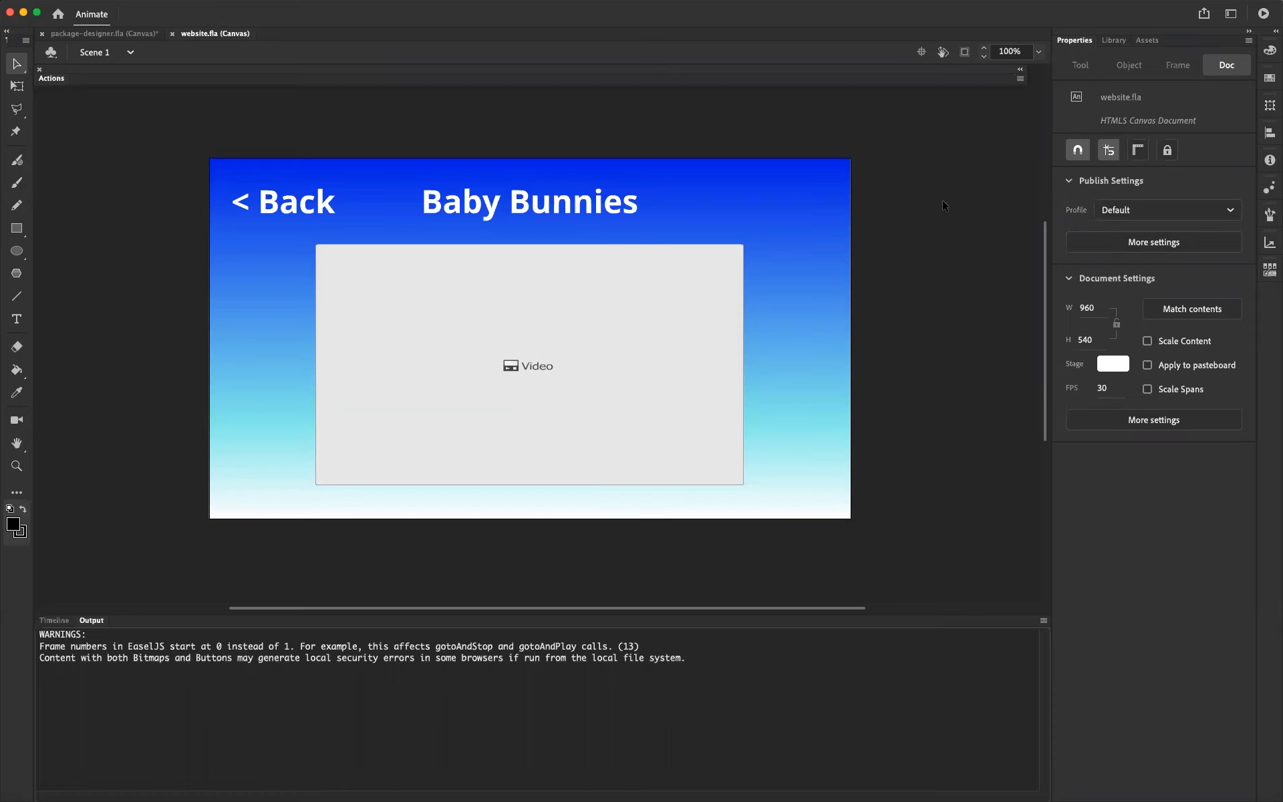
pyautogui.click(54, 620)
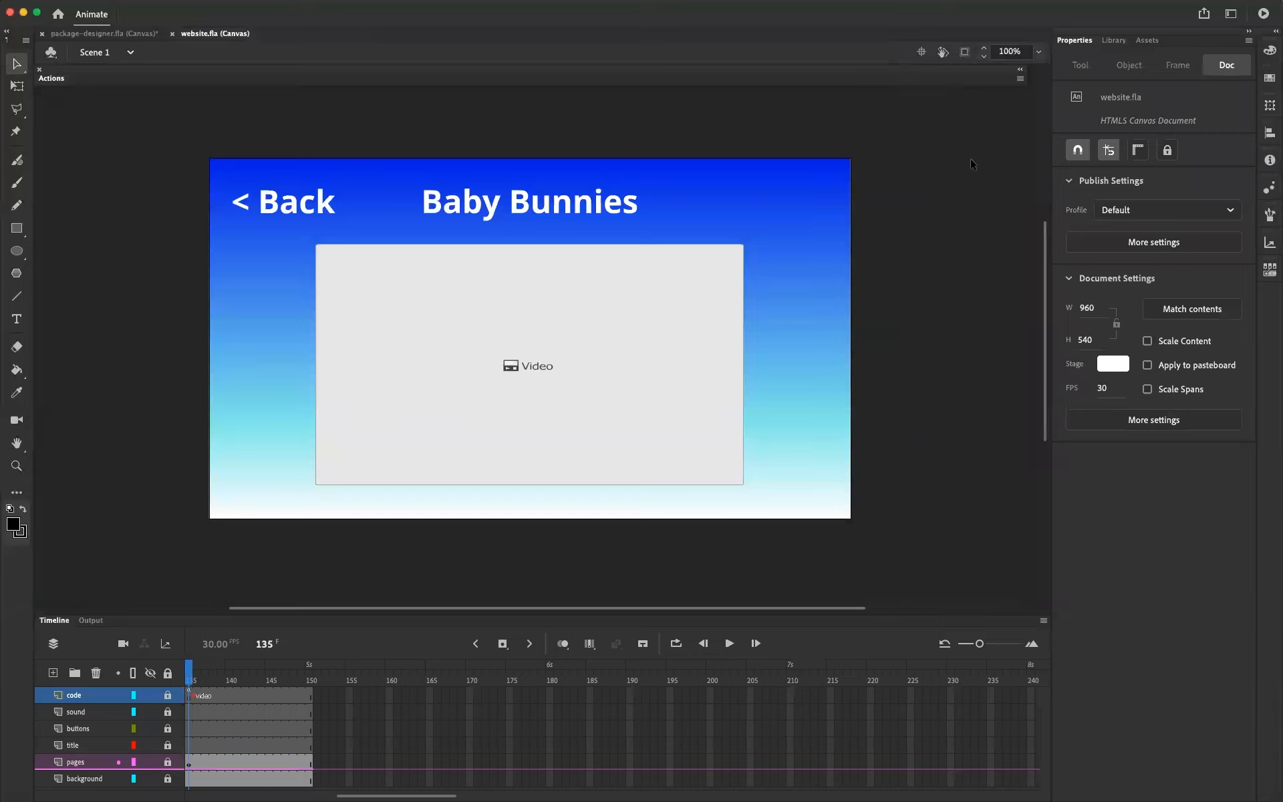
pyautogui.click(1154, 242)
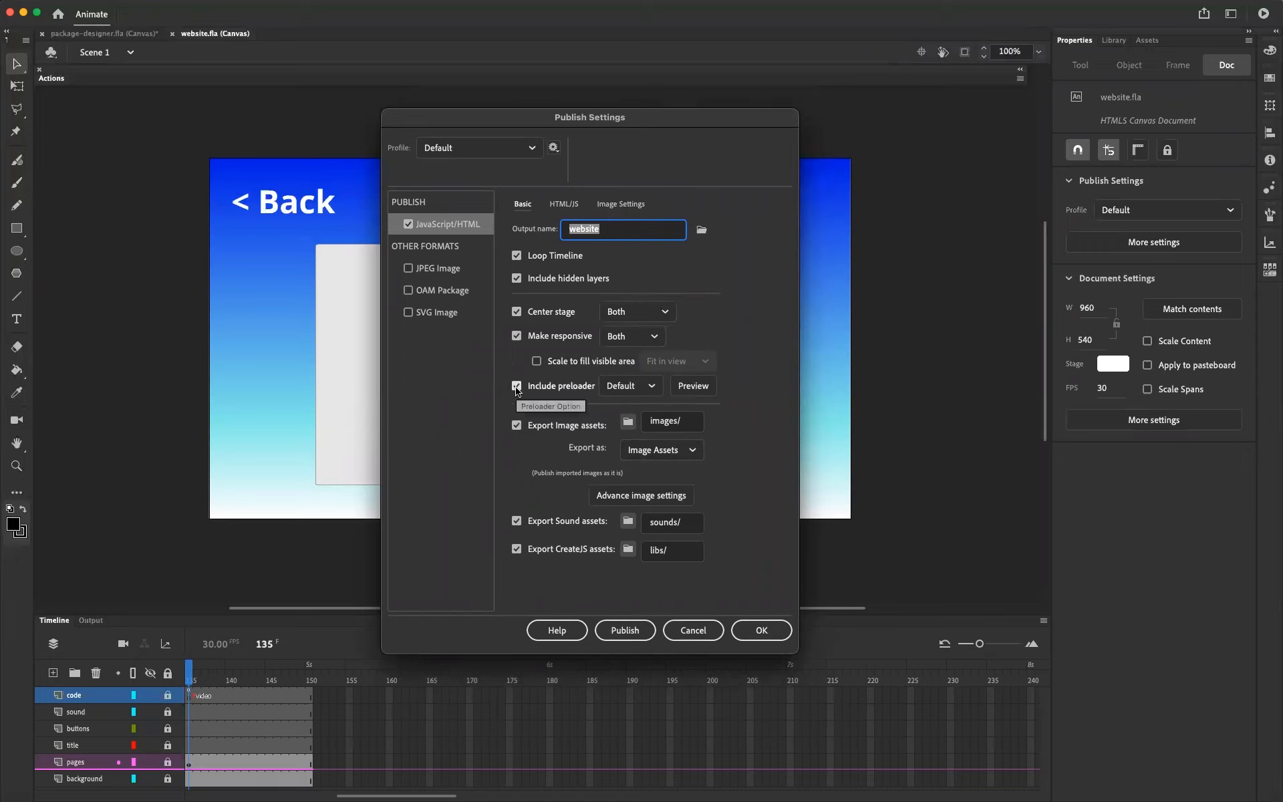
pyautogui.click(652, 386)
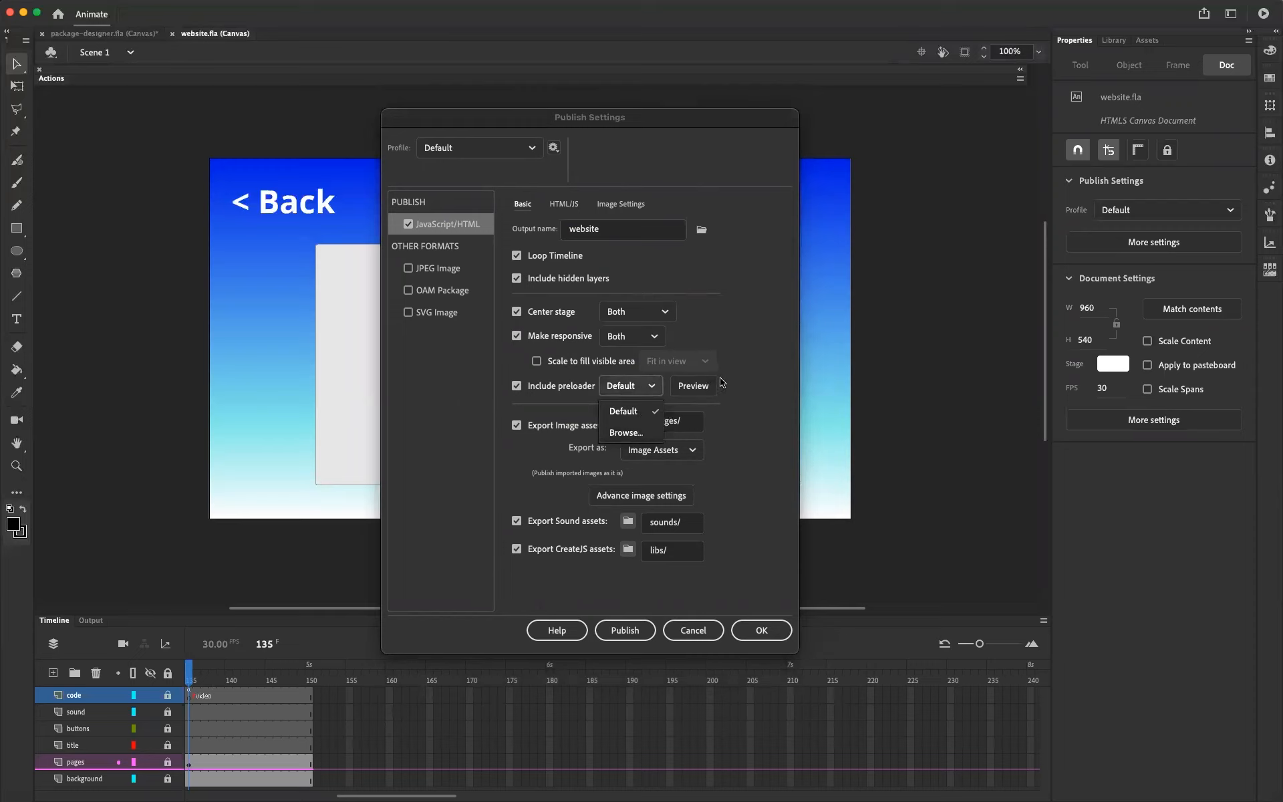
pyautogui.click(735, 386)
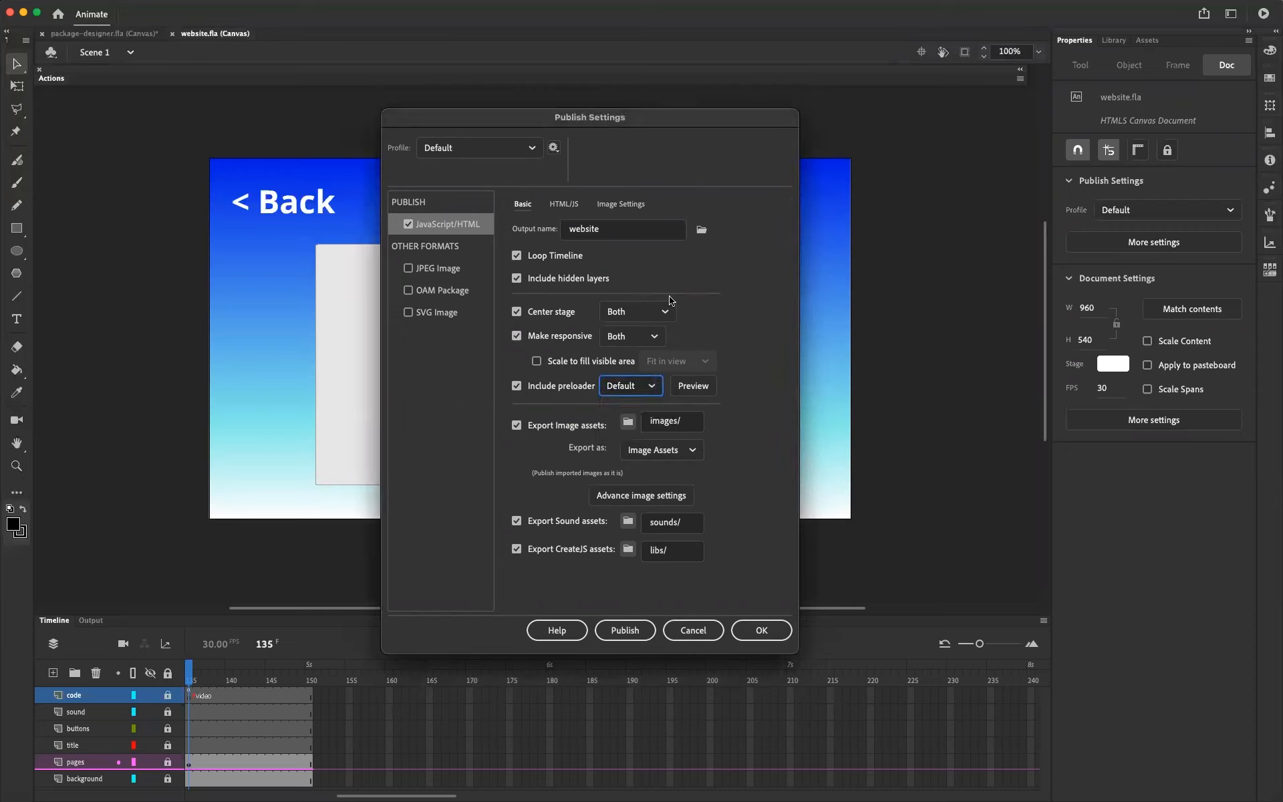
# Import template.html from the Website folder in Downloads as the HTML publishing template and accept the publish settings.
pyautogui.click(564, 211)
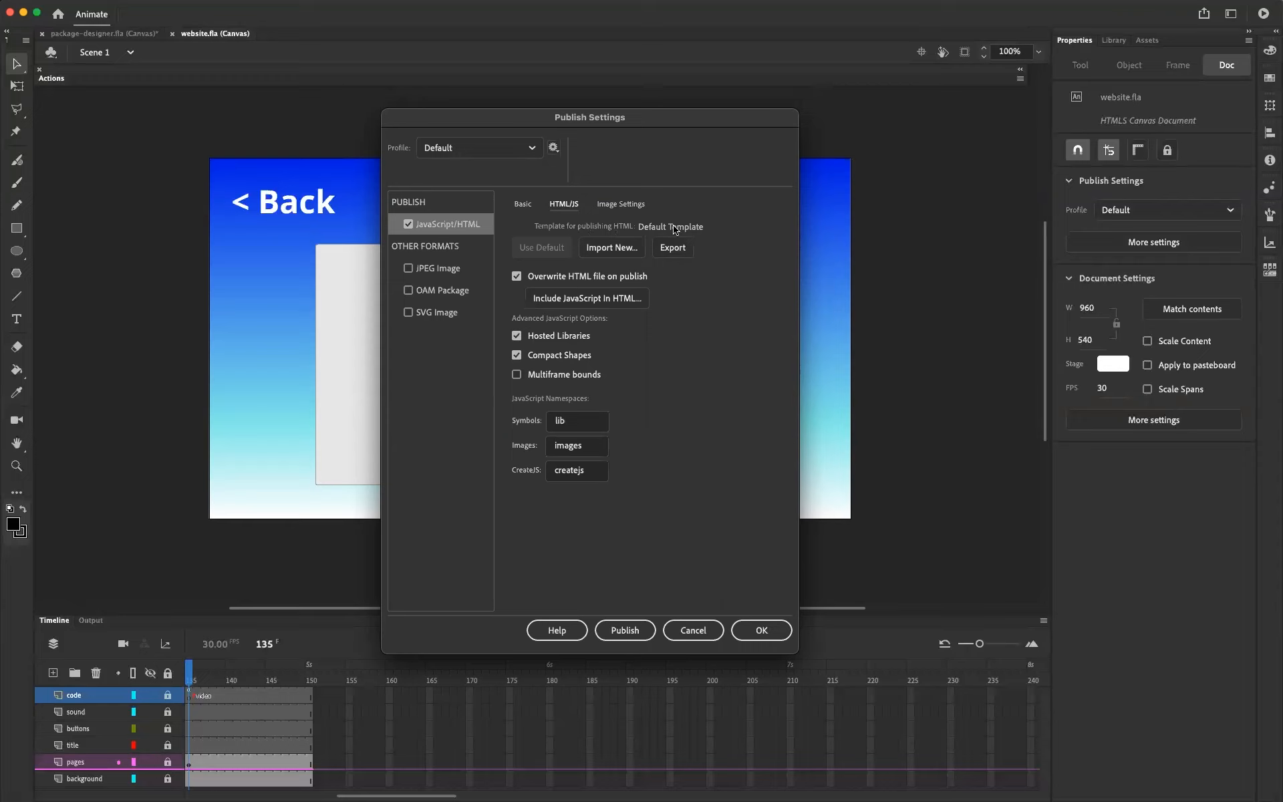
pyautogui.click(608, 251)
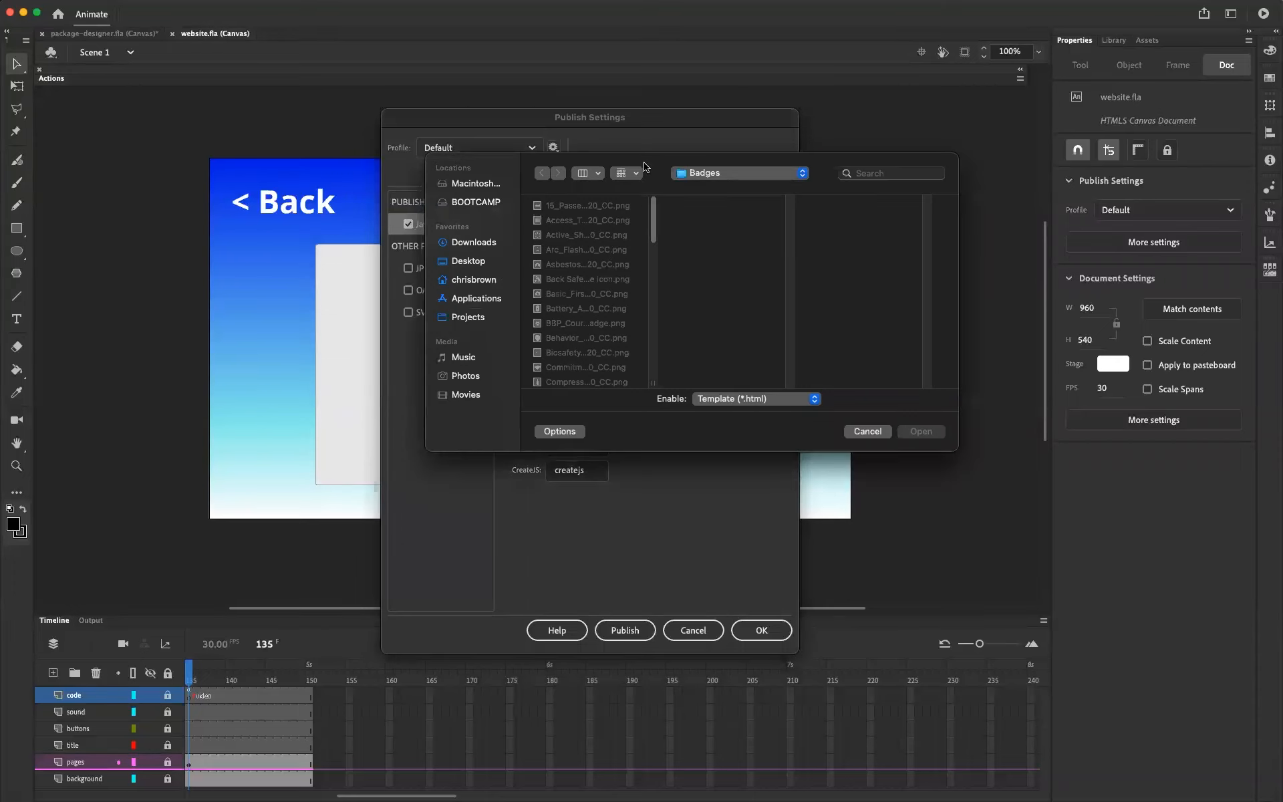
pyautogui.moveTo(645, 167); pyautogui.dragTo(509, 307)
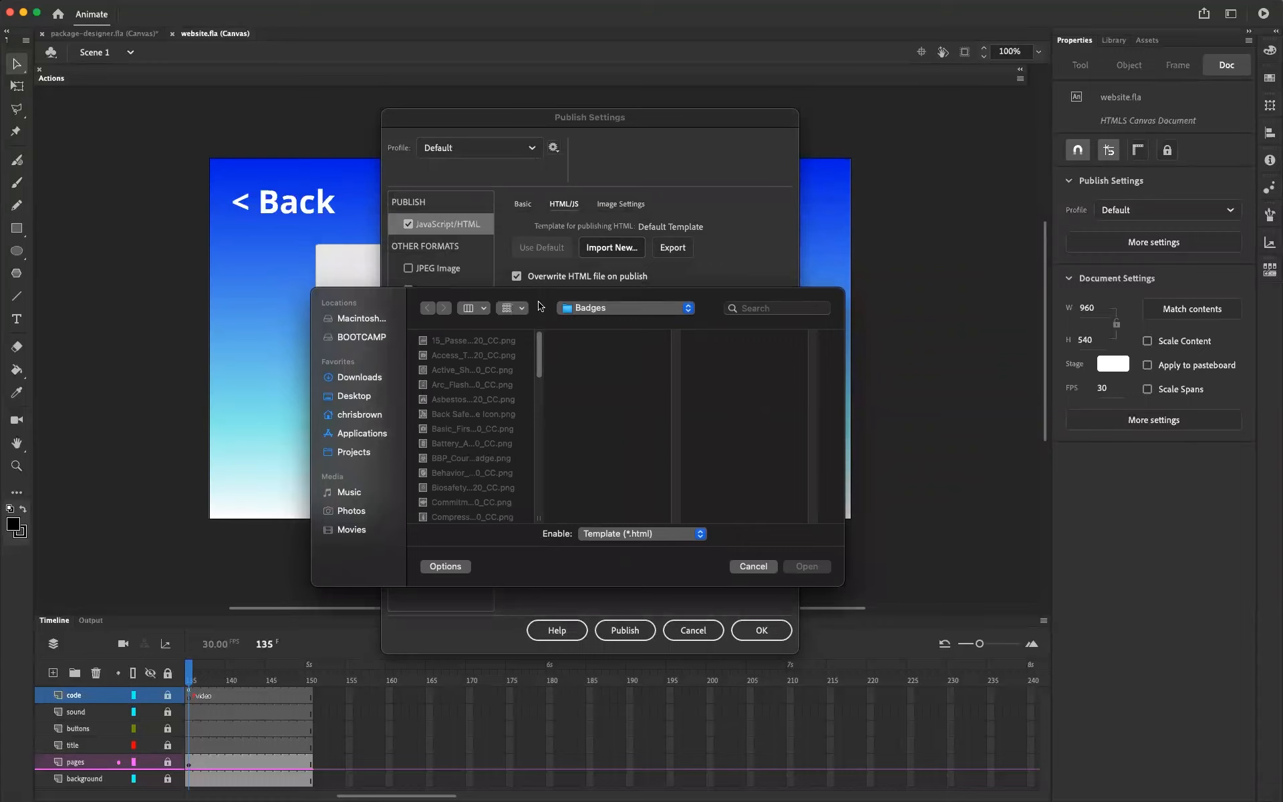
pyautogui.moveTo(541, 306)
pyautogui.mouseDown()
pyautogui.moveTo(542, 334)
pyautogui.moveTo(549, 278)
pyautogui.moveTo(545, 289)
pyautogui.mouseUp()
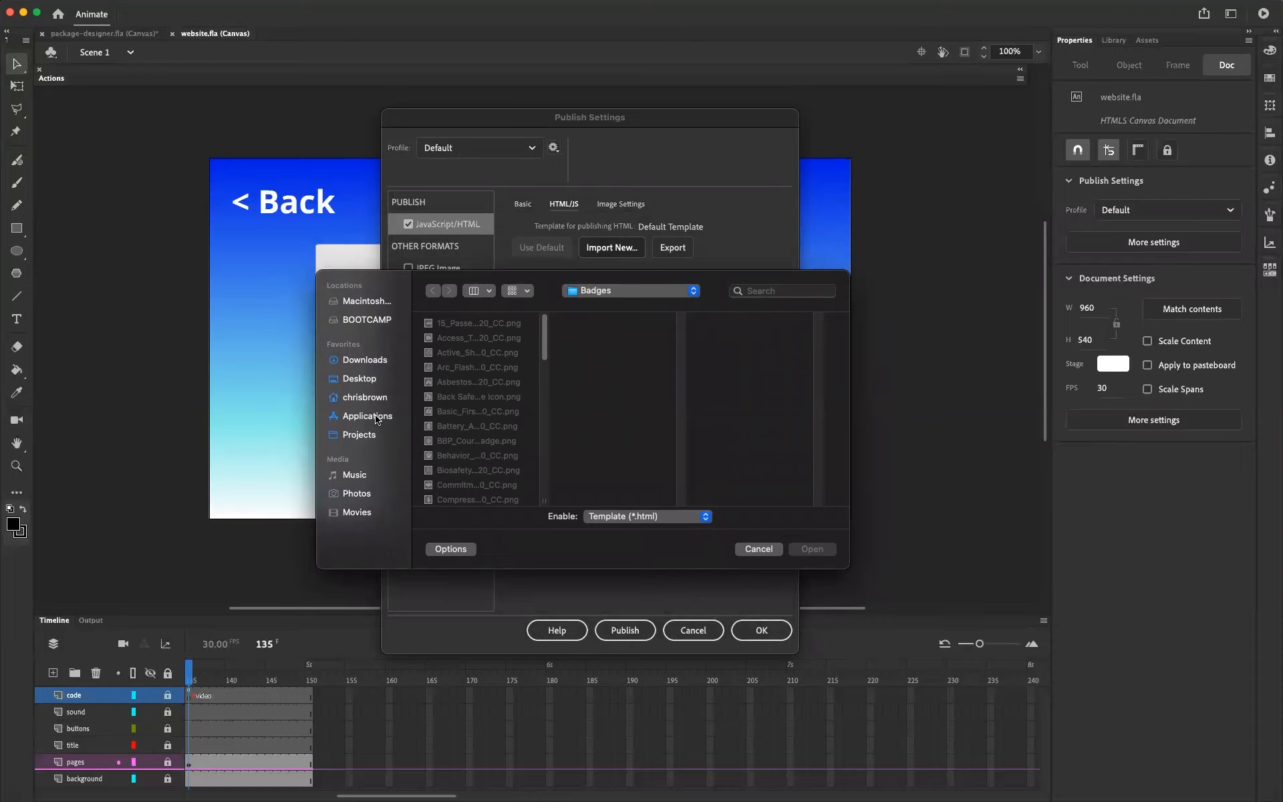
pyautogui.click(369, 363)
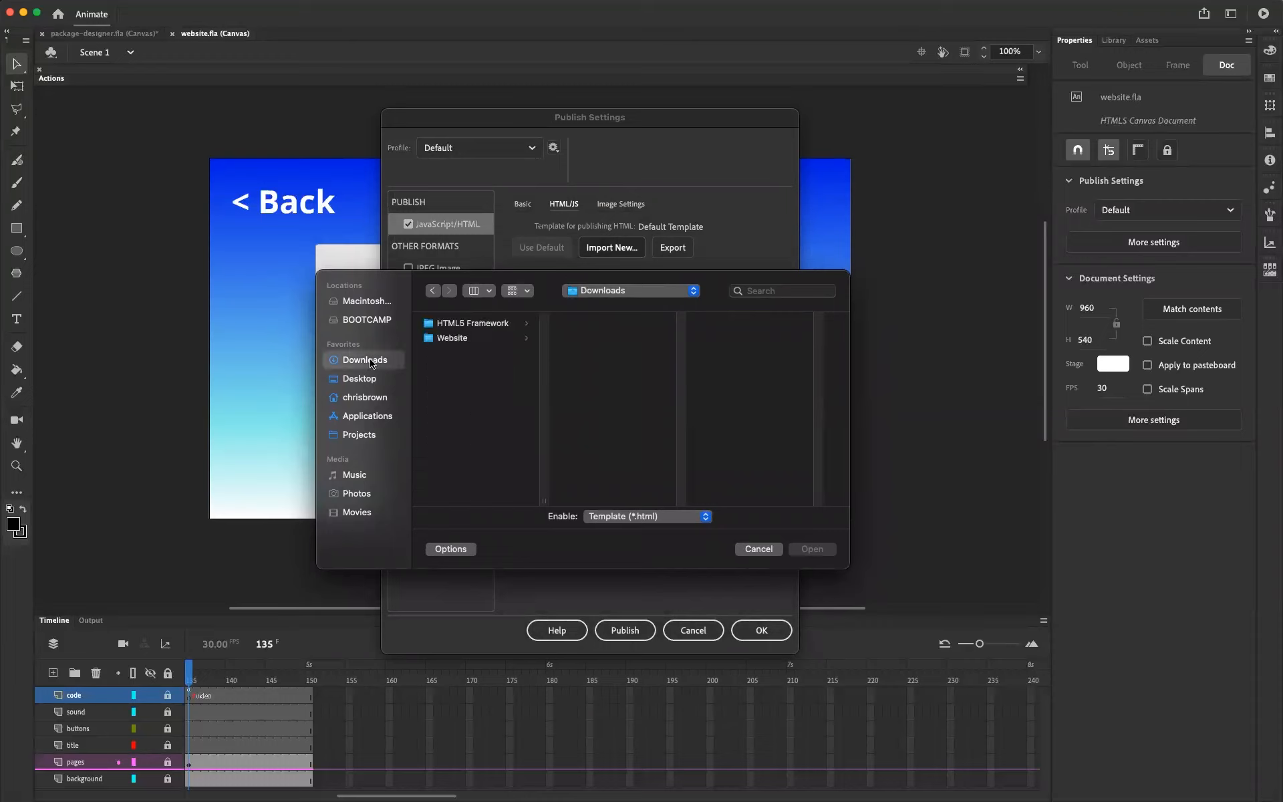
pyautogui.click(474, 343)
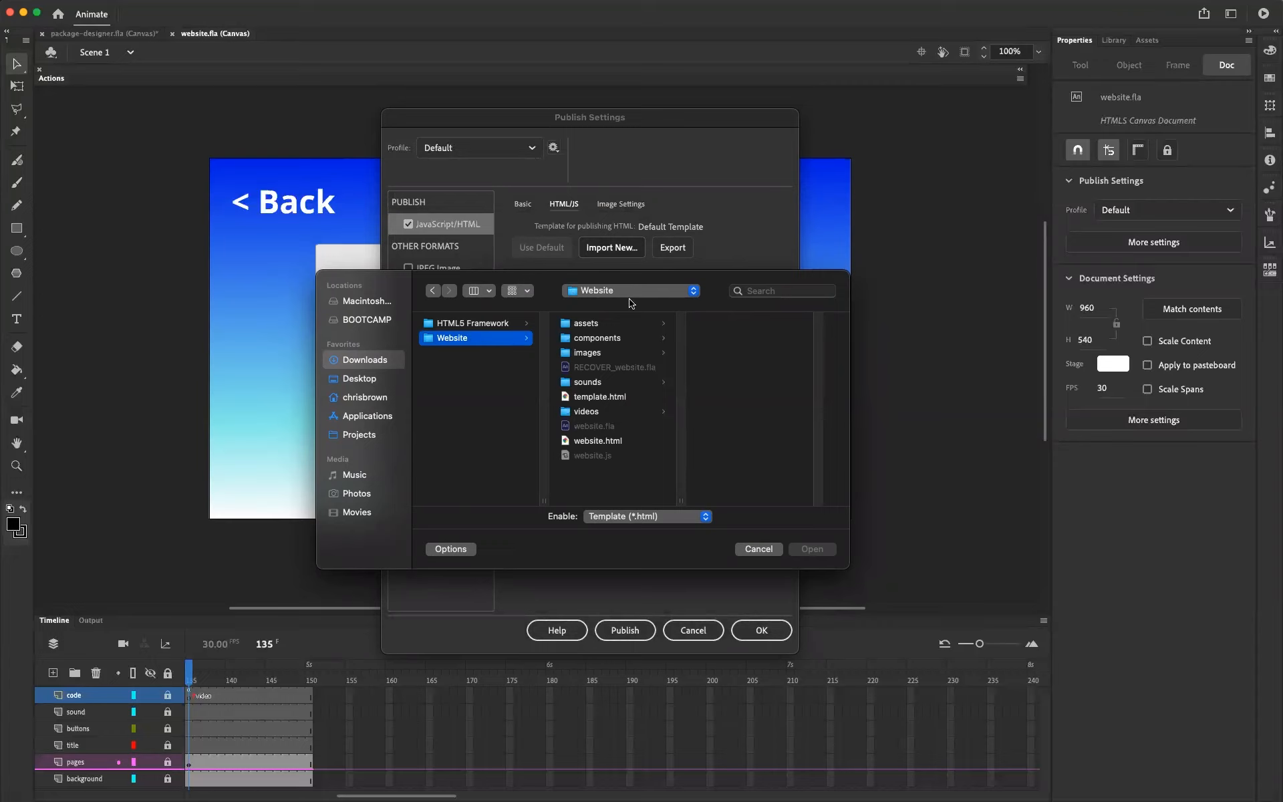
pyautogui.click(508, 325)
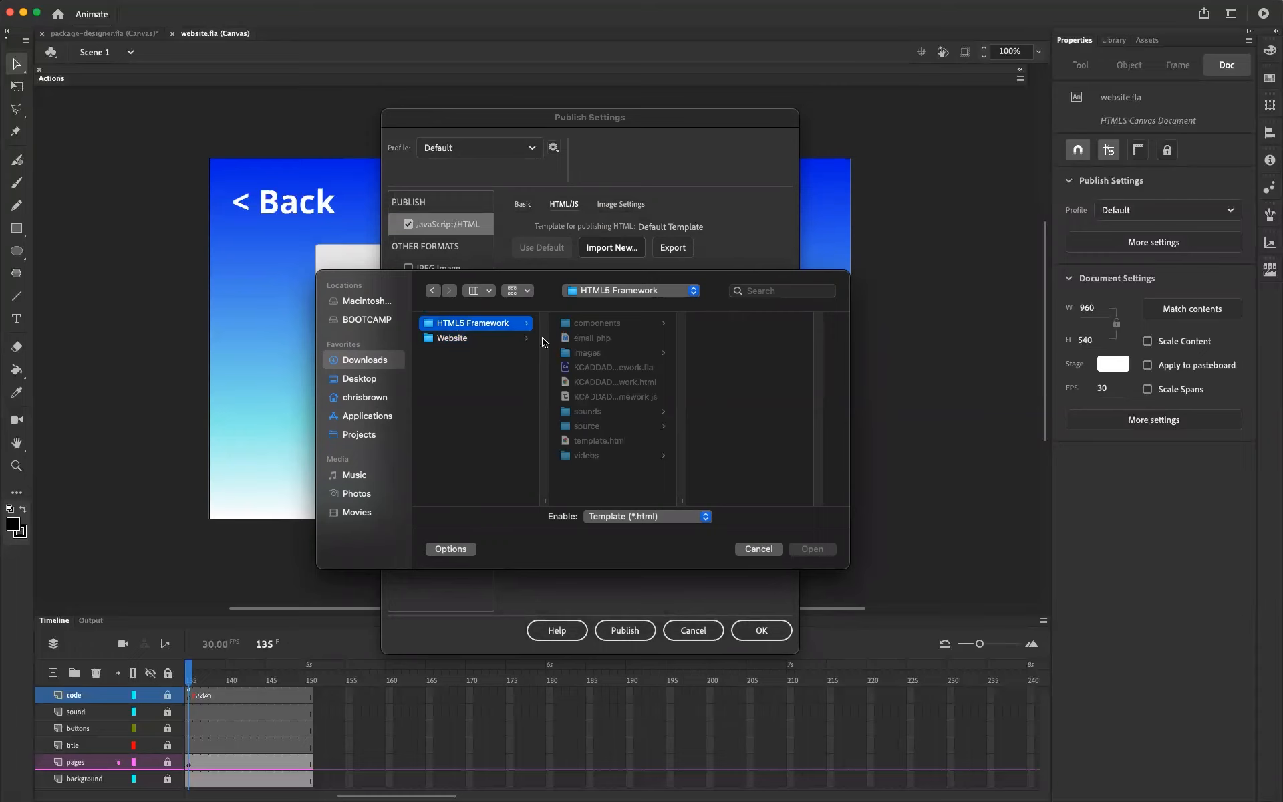
pyautogui.click(502, 338)
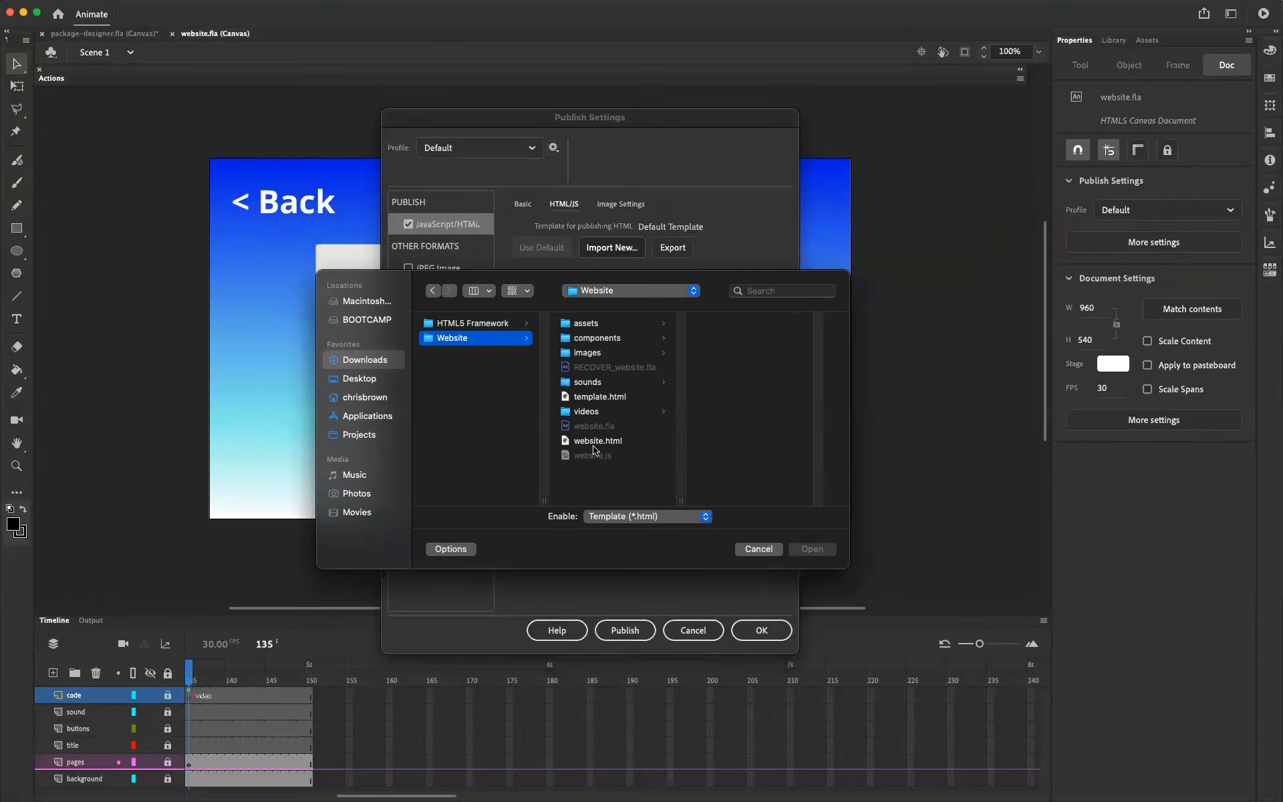
pyautogui.click(597, 396)
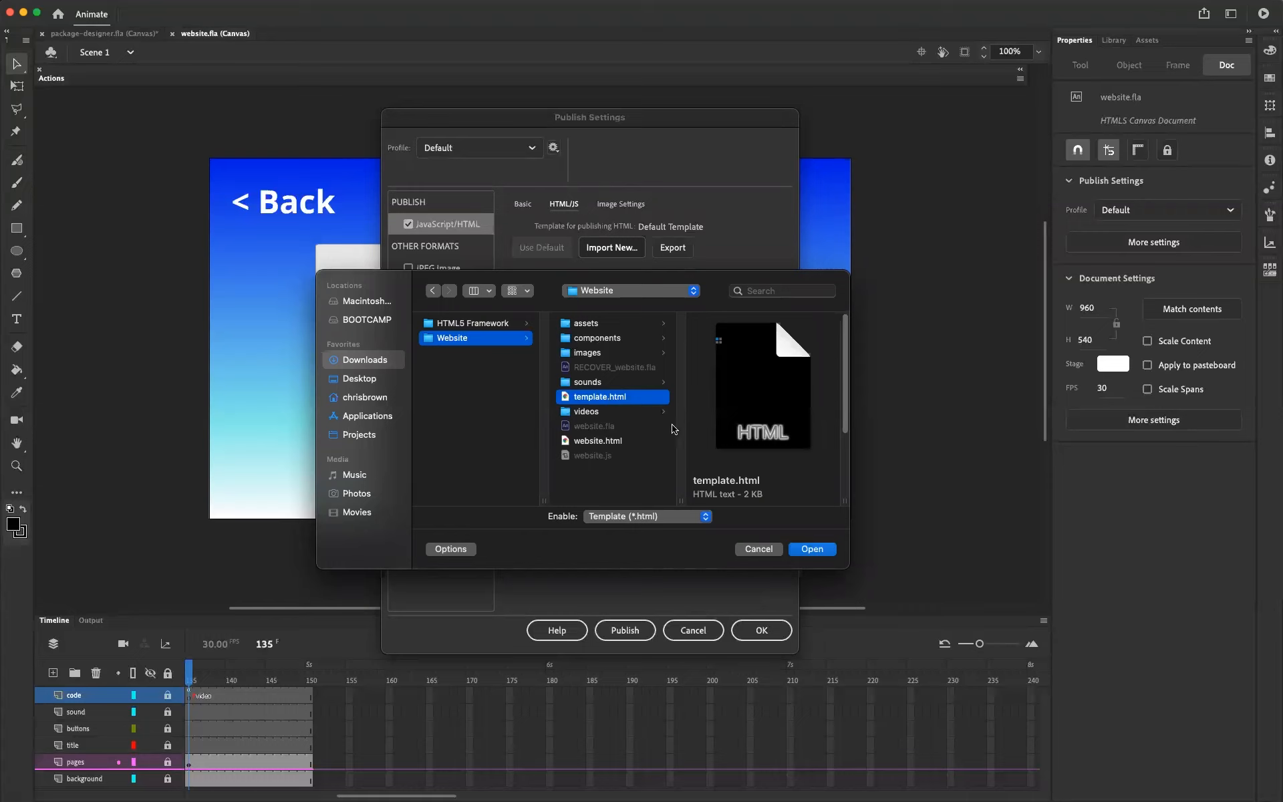
pyautogui.click(817, 553)
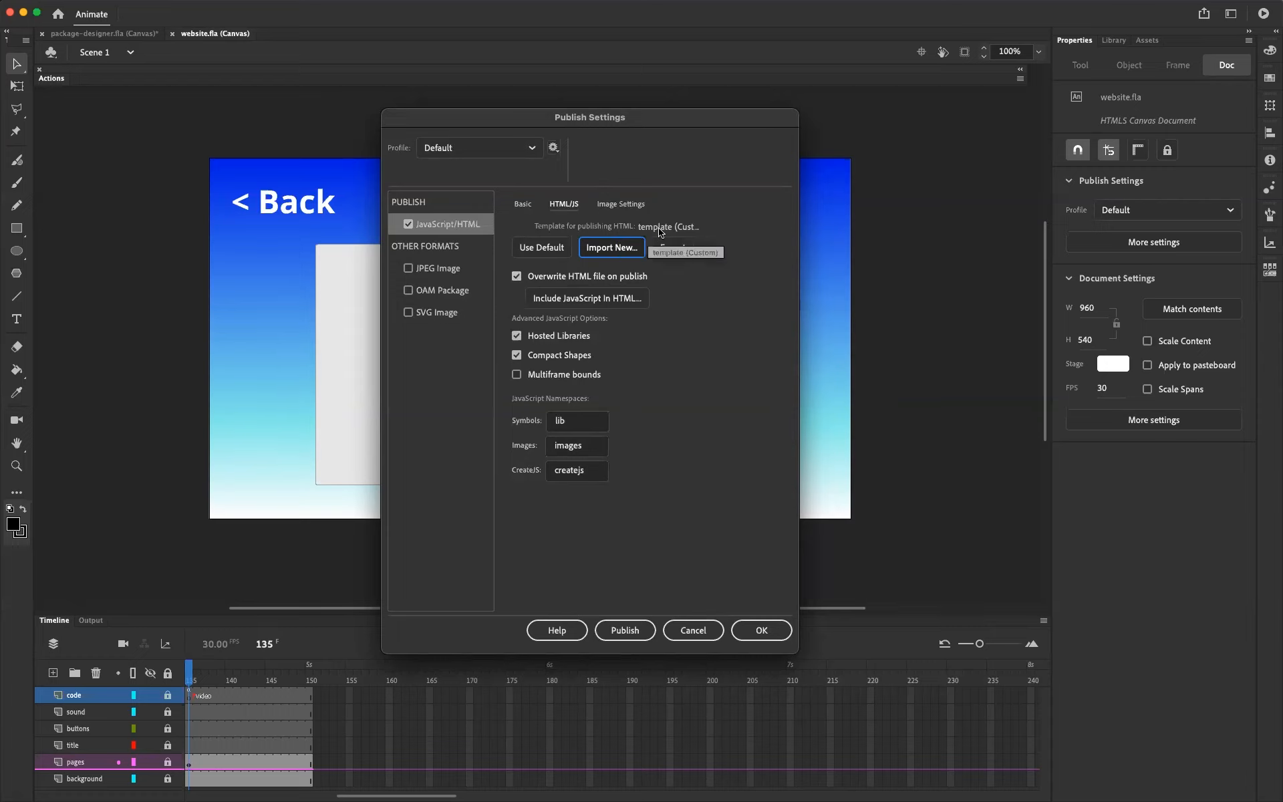
pyautogui.click(778, 637)
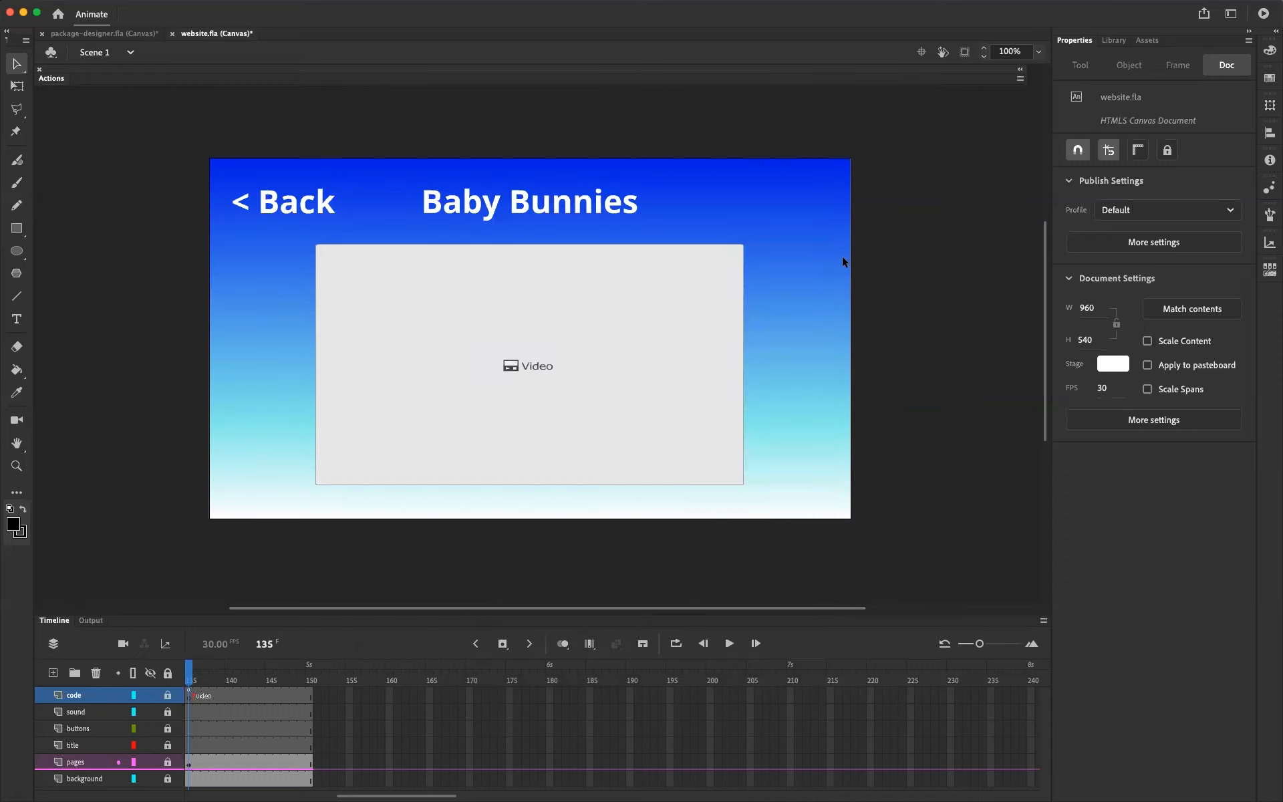
# Test the movie in the browser, close the older website preview and reload the new one.
pyautogui.press('super+Return')
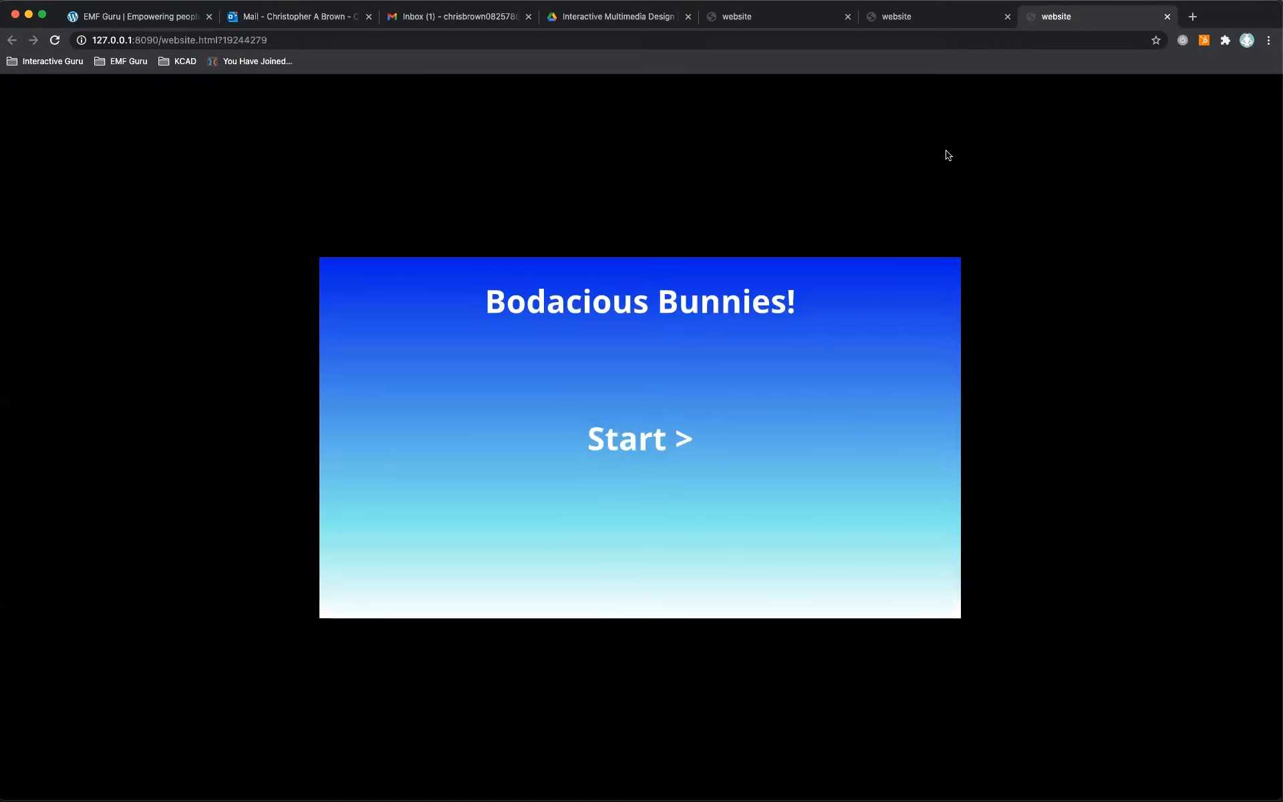
pyautogui.click(1008, 17)
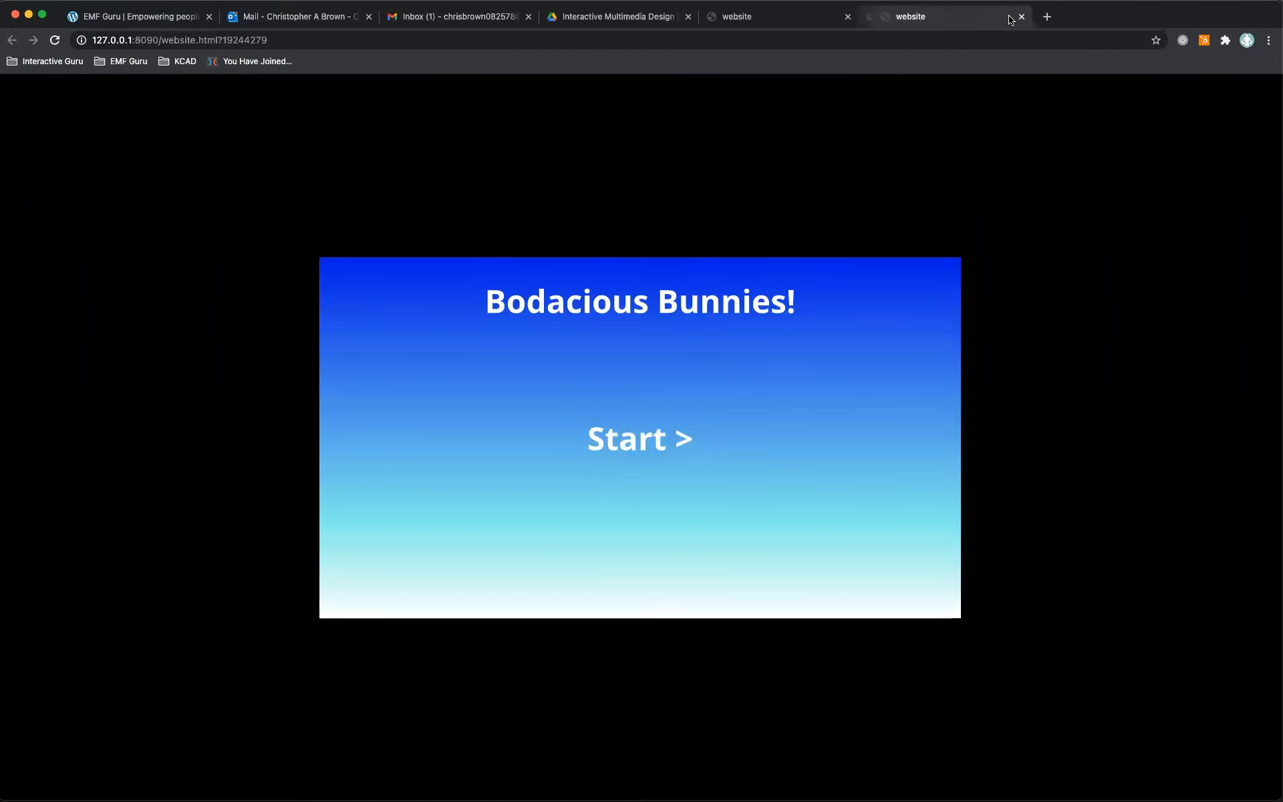
pyautogui.click(54, 40)
# Switch to Finder and select template.html in the Website folder.
pyautogui.moveTo(388, 793)
pyautogui.click(44, 782)
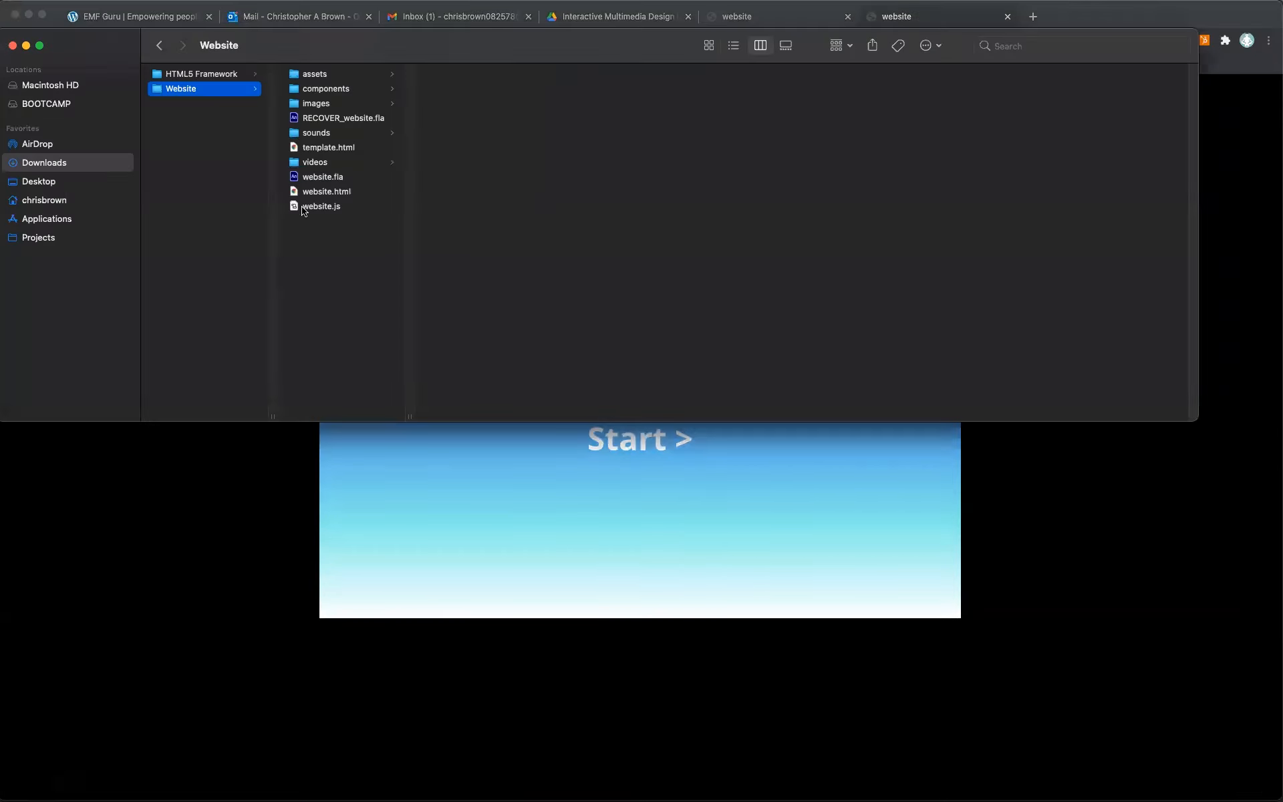
pyautogui.click(336, 150)
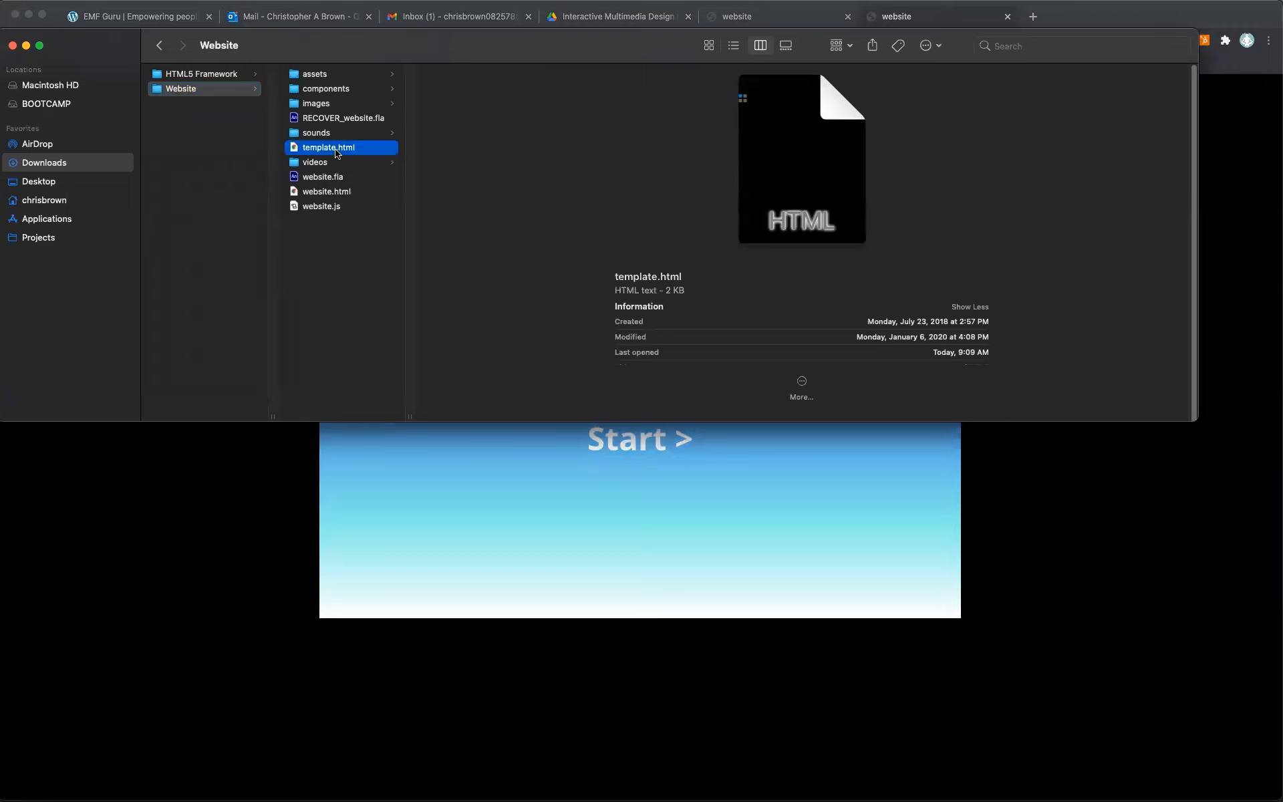
# Return to the browser, close the duplicate website preview and reload the remaining one.
pyautogui.click(1070, 495)
pyautogui.click(848, 16)
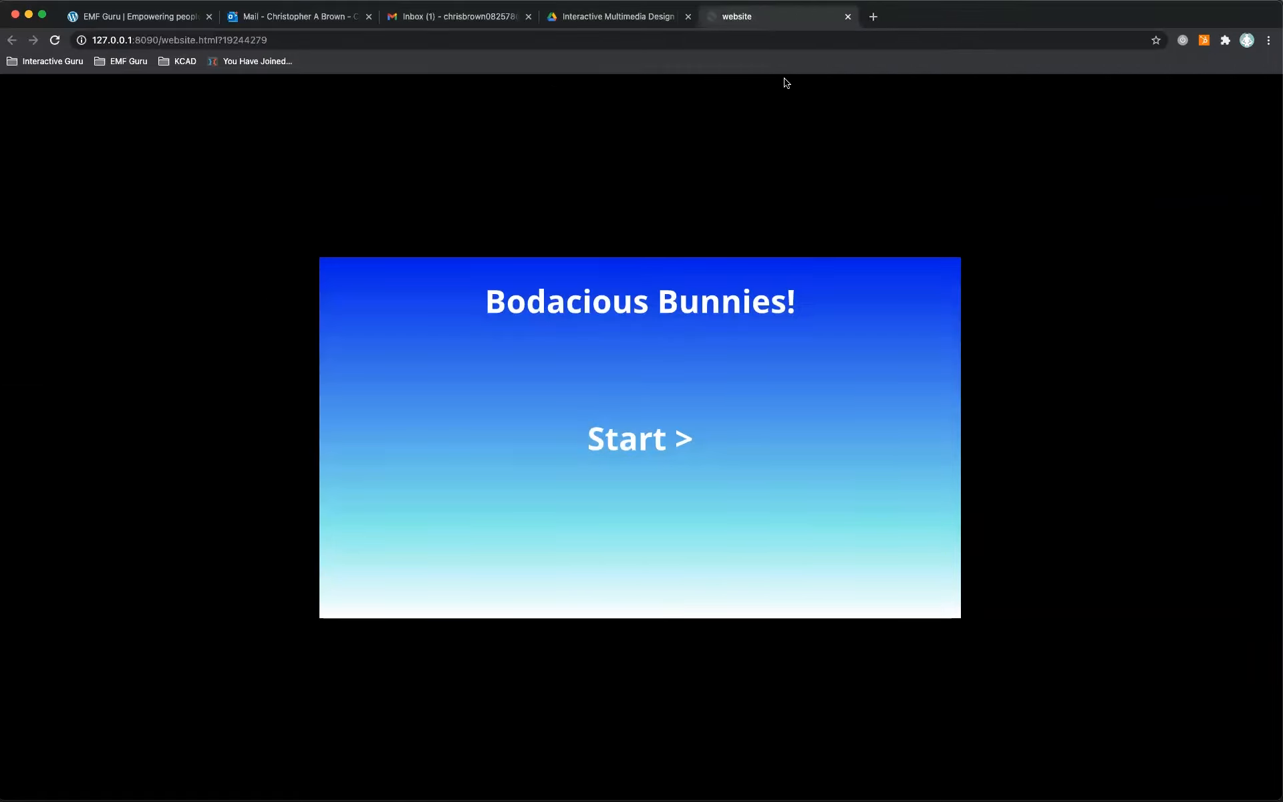
pyautogui.click(54, 41)
# Switch to Atom and close website.html and KCADDAD-HTML5-Framework.html, keeping only template.html open.
pyautogui.moveTo(997, 746)
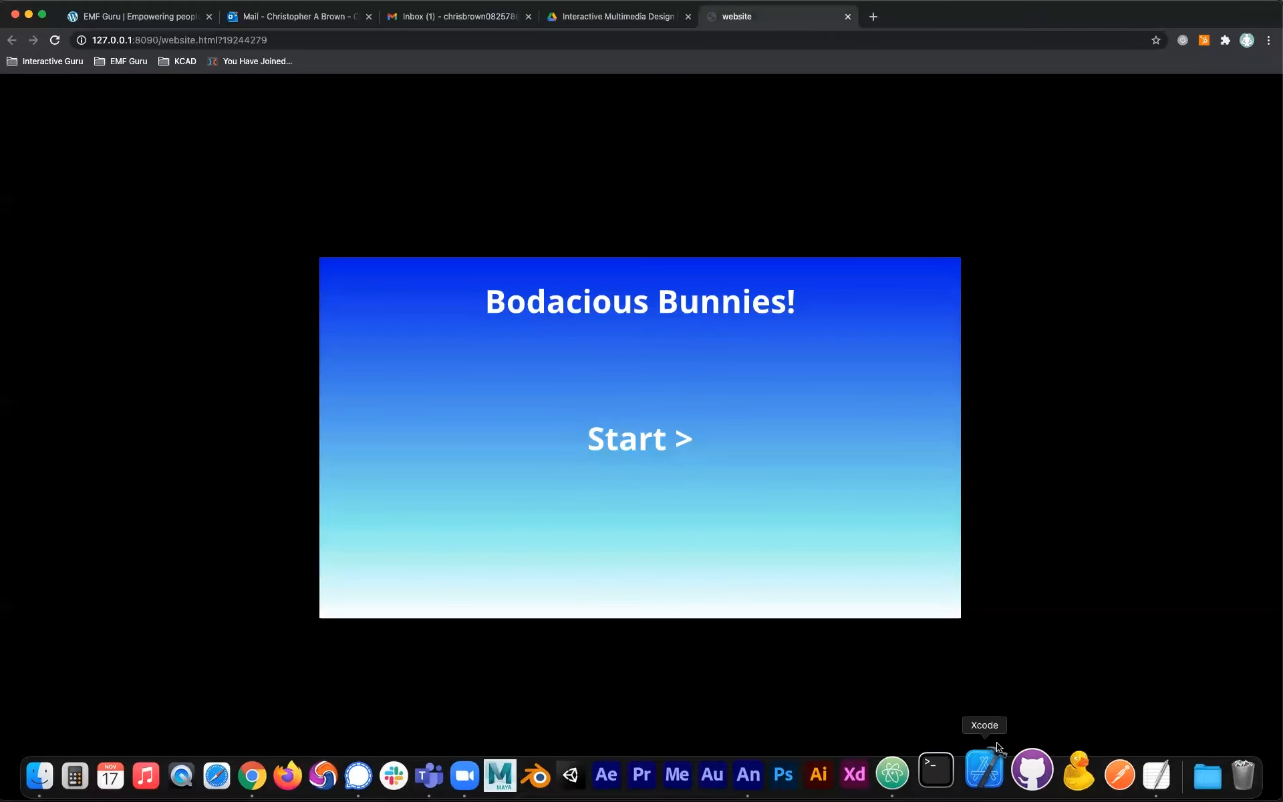
pyautogui.click(915, 778)
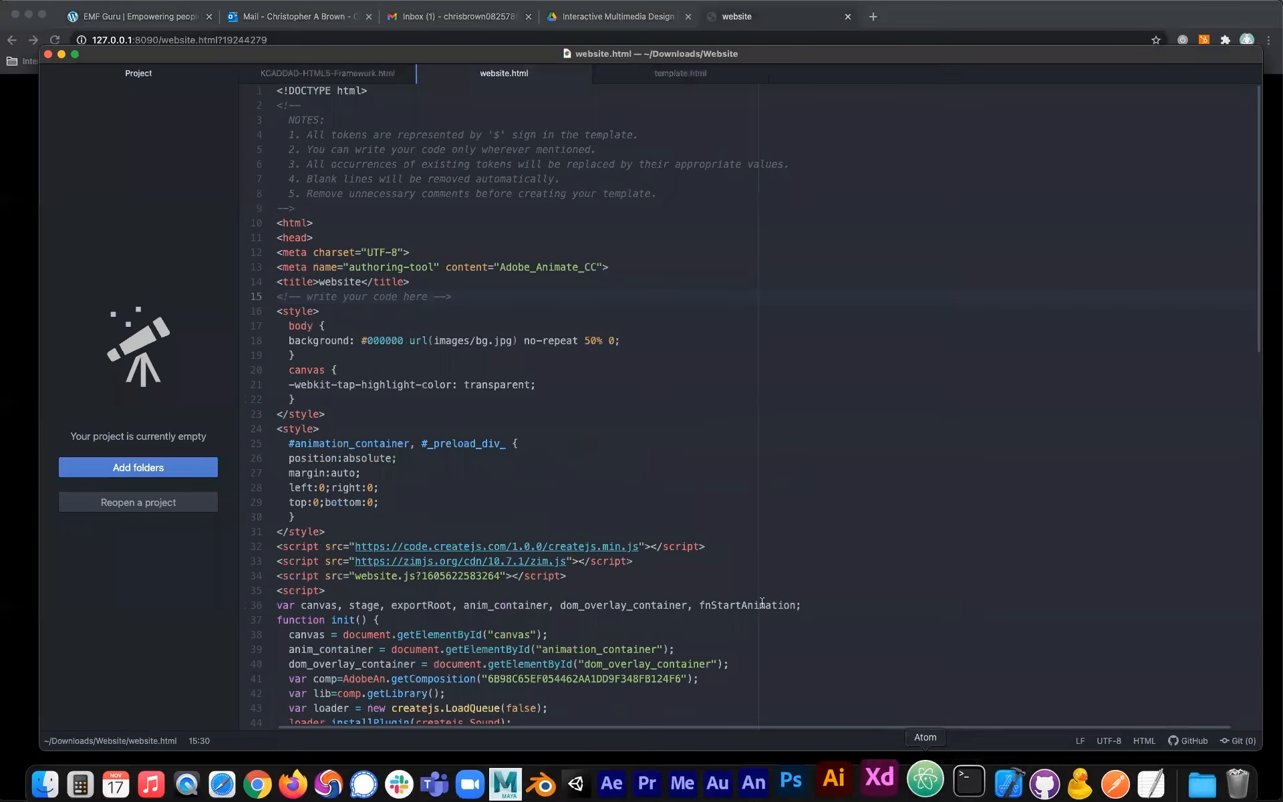
pyautogui.click(673, 74)
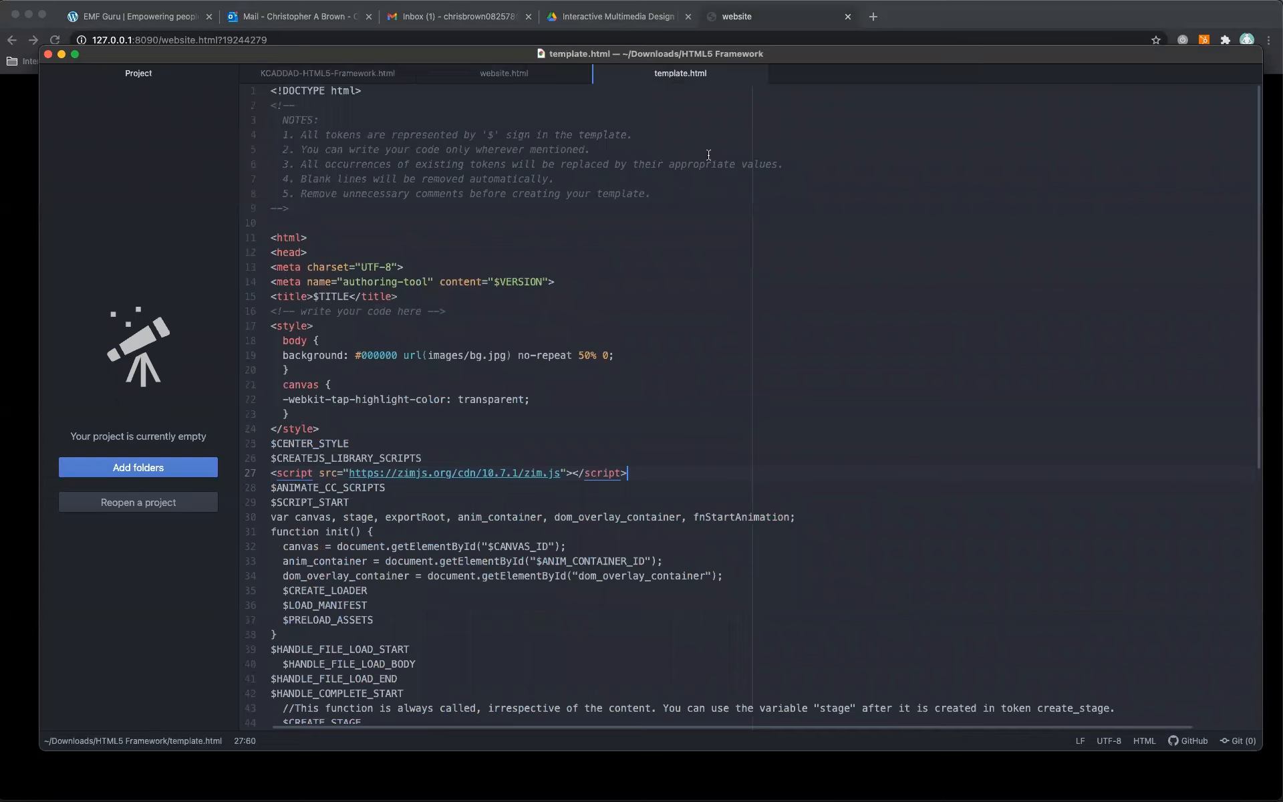
pyautogui.click(581, 73)
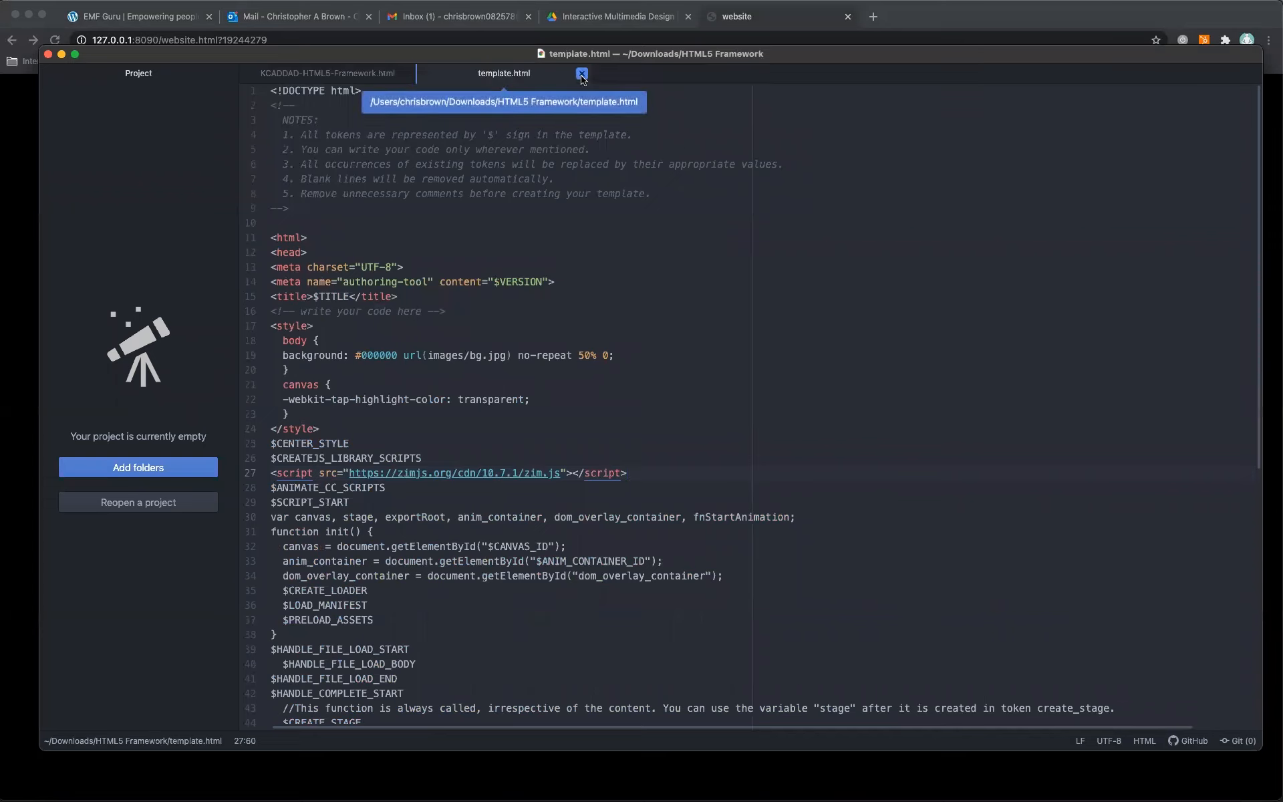
pyautogui.click(405, 74)
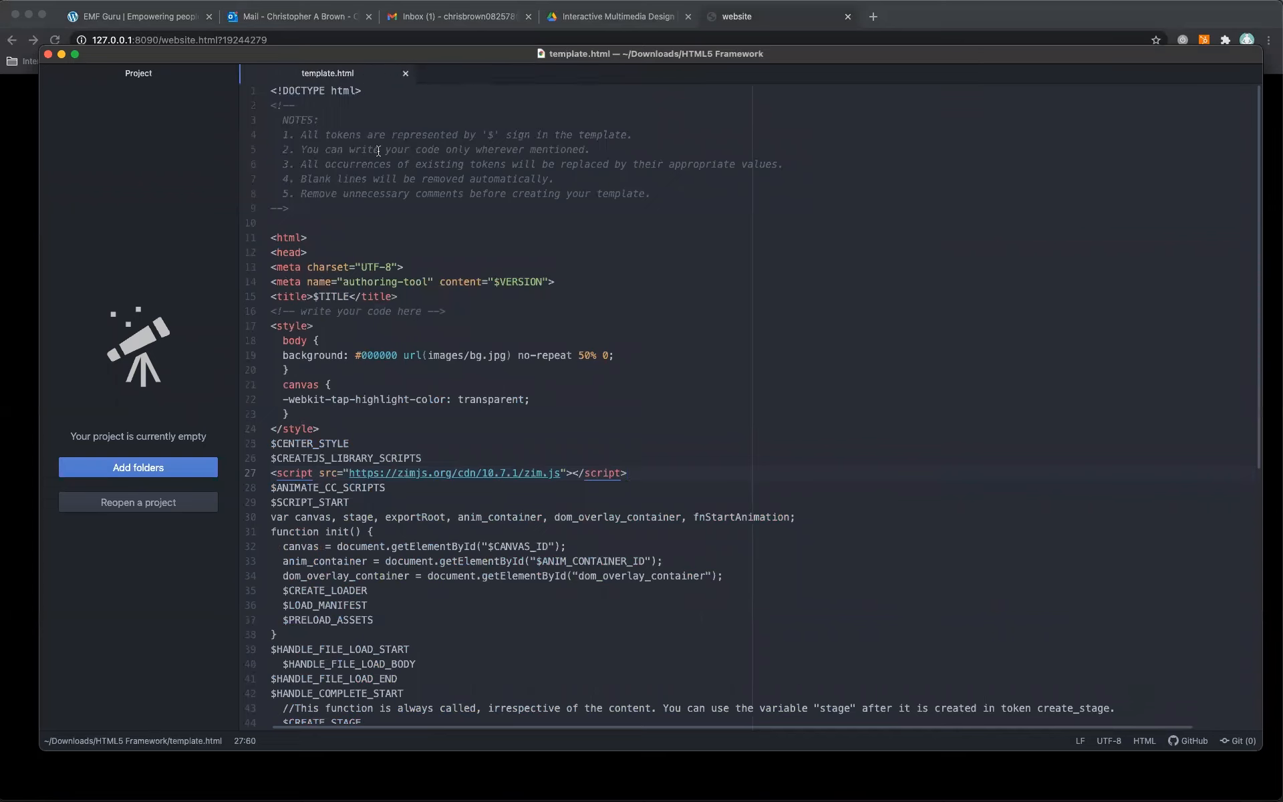
# Switch to Finder and check template.html in both the HTML5 Framework and Website folders.
pyautogui.click(43, 774)
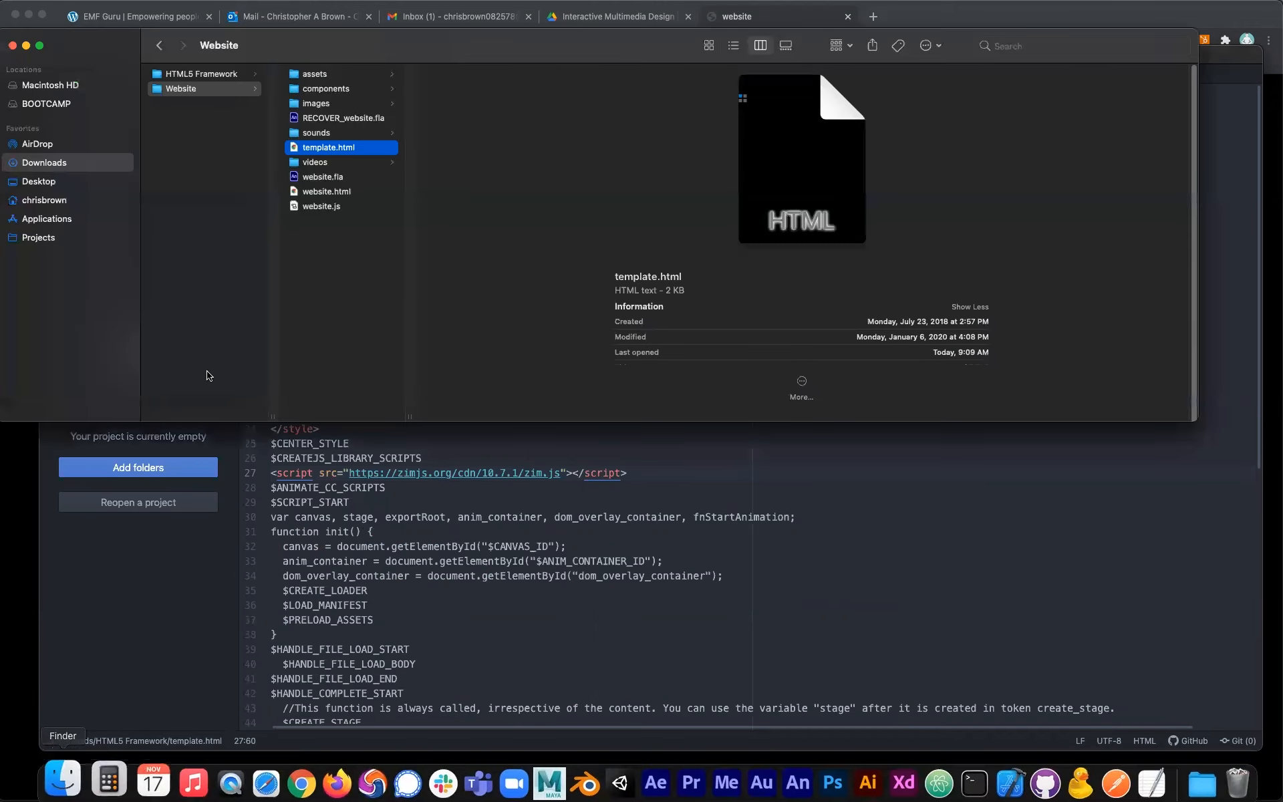
pyautogui.click(220, 74)
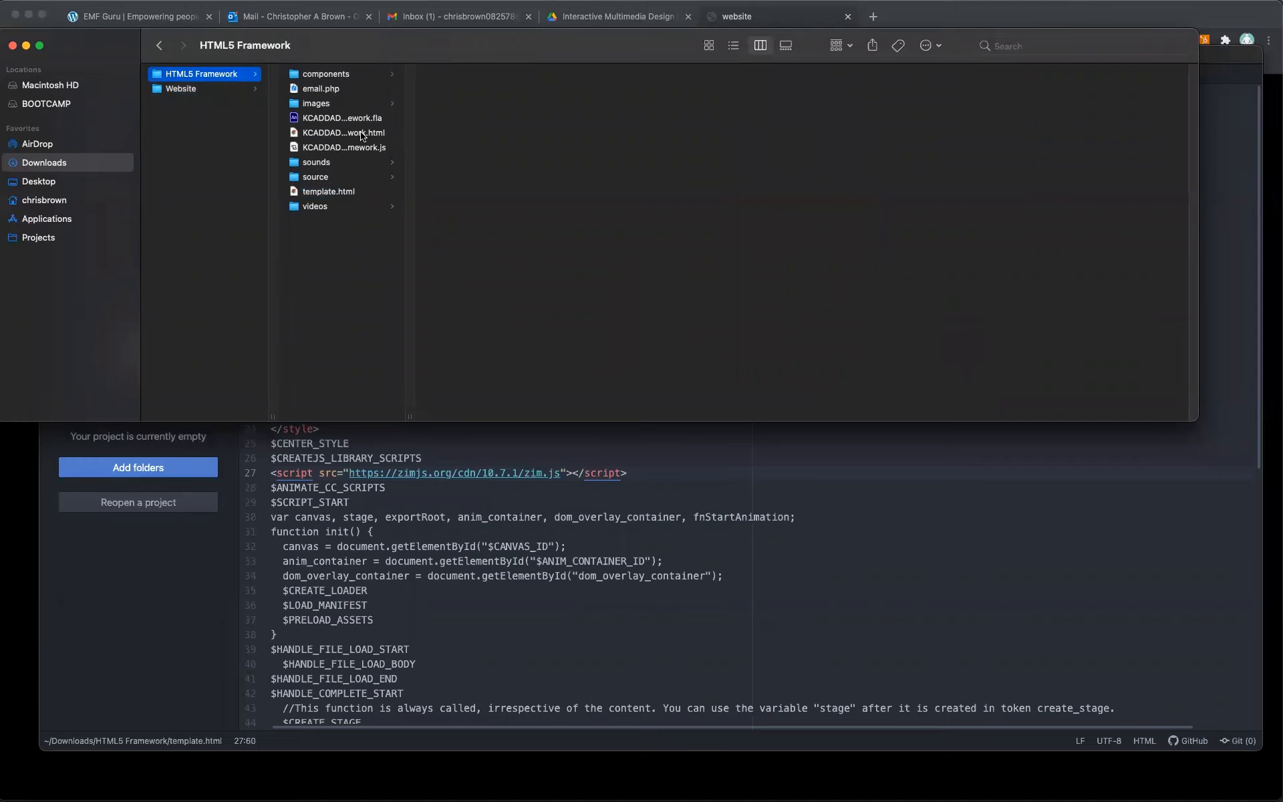
pyautogui.click(344, 194)
pyautogui.click(218, 89)
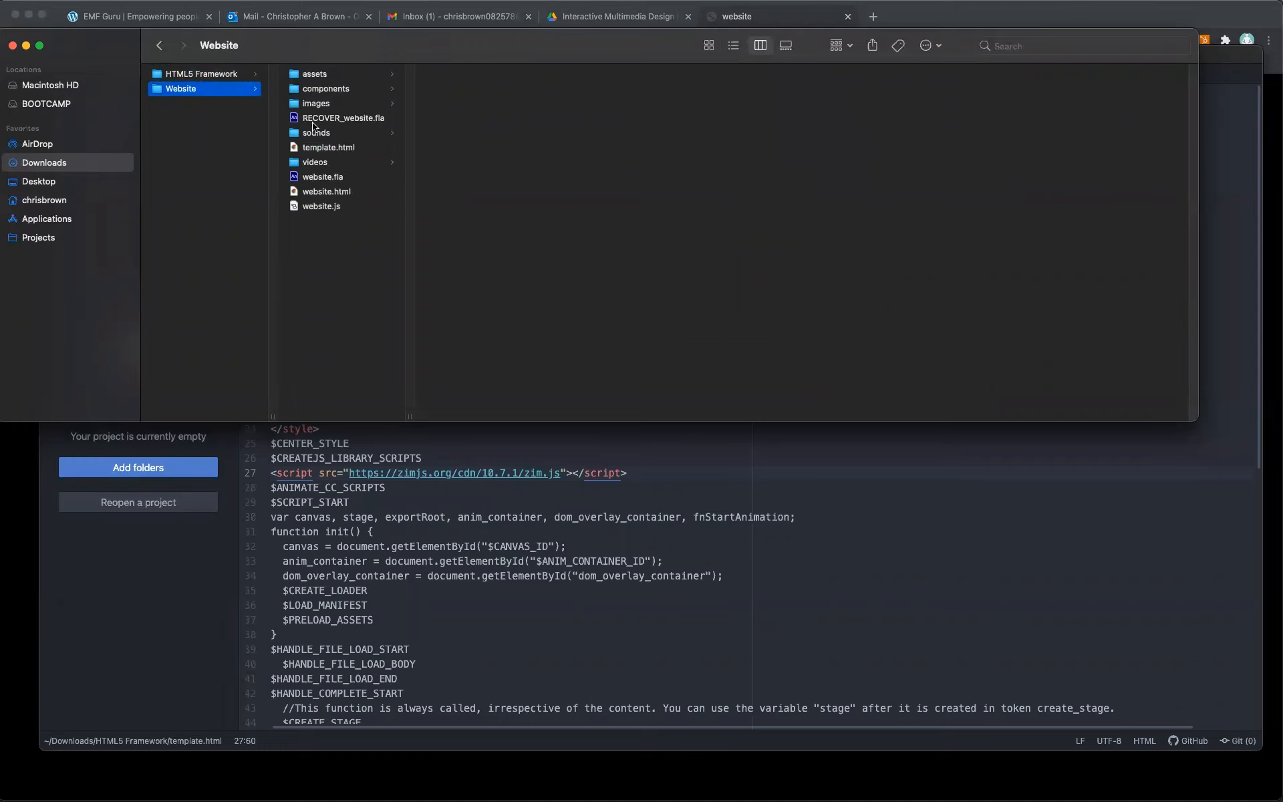
pyautogui.click(327, 151)
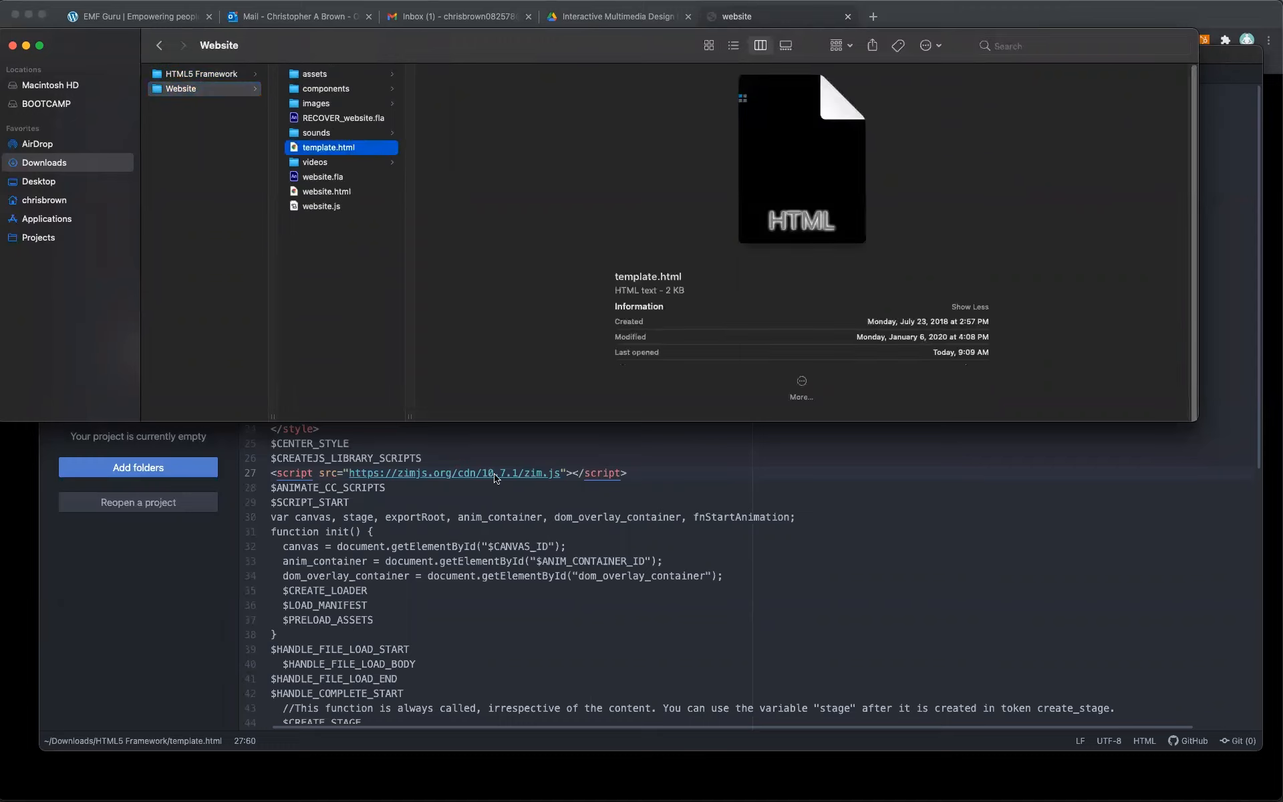
# Switch to Adobe Animate, import template.html from the Website folder again as the HTML publishing template and accept the publish settings.
pyautogui.hotkey('ctrl', 'Up')
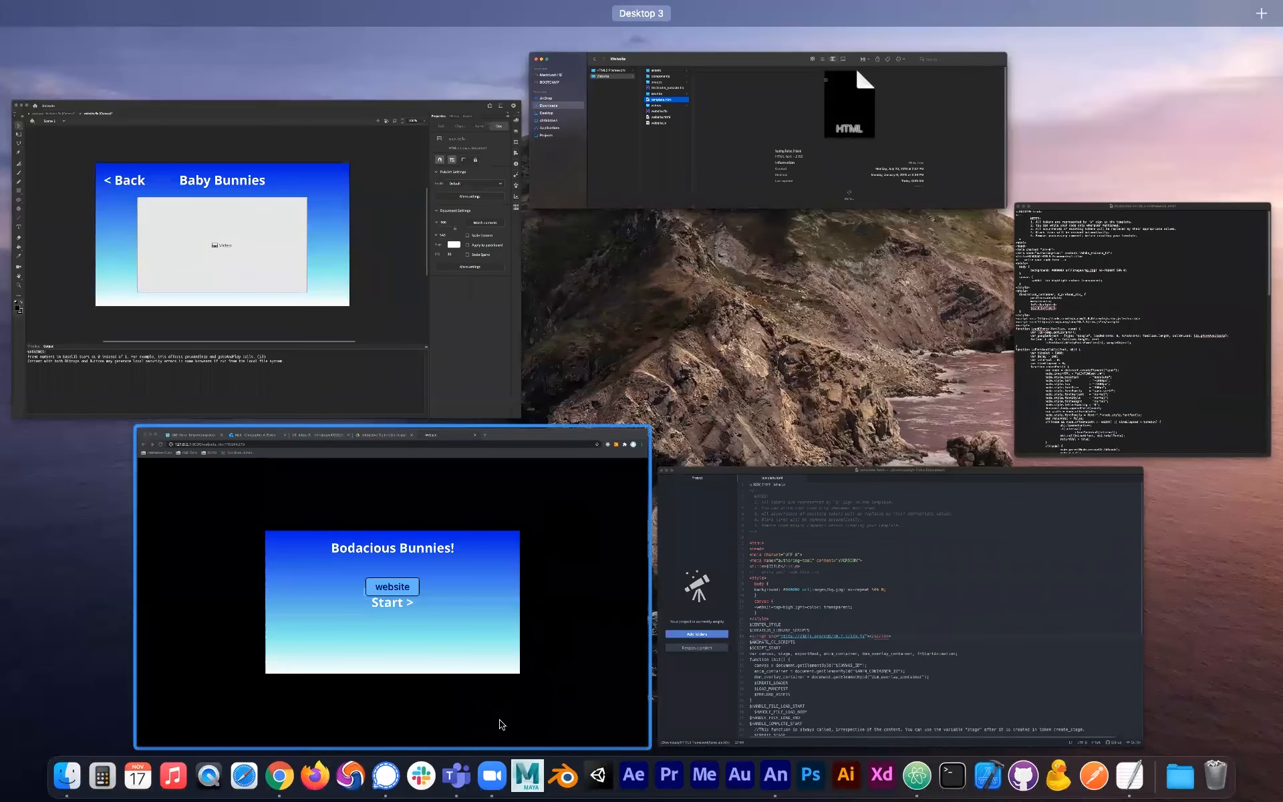
pyautogui.click(775, 775)
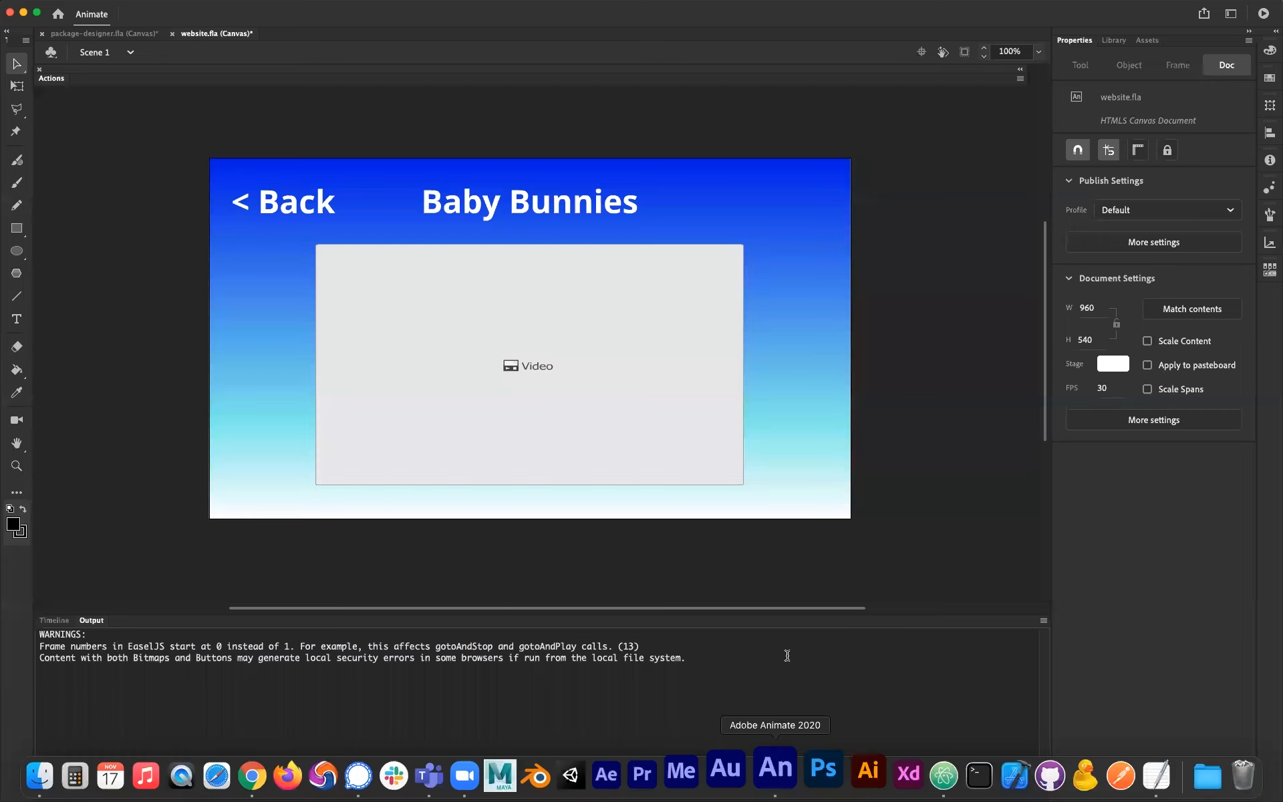
pyautogui.click(1136, 242)
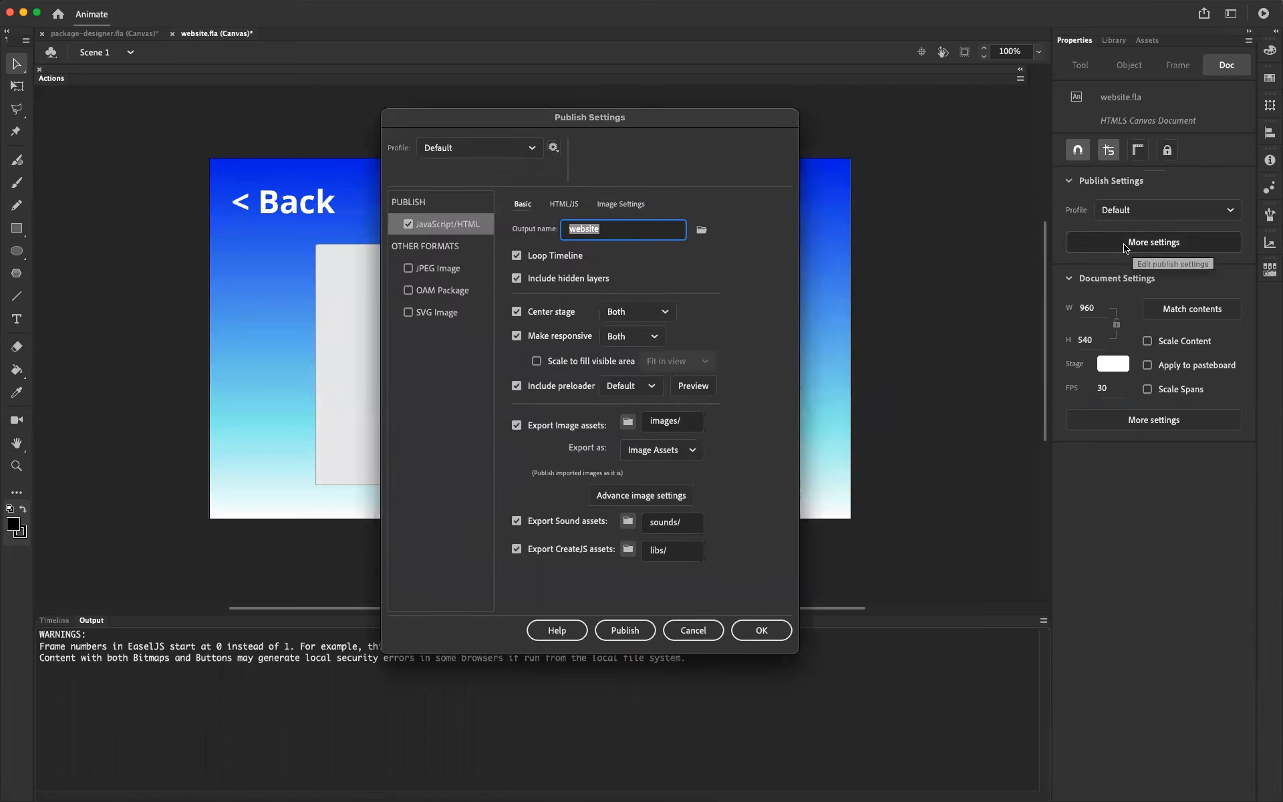
pyautogui.click(557, 202)
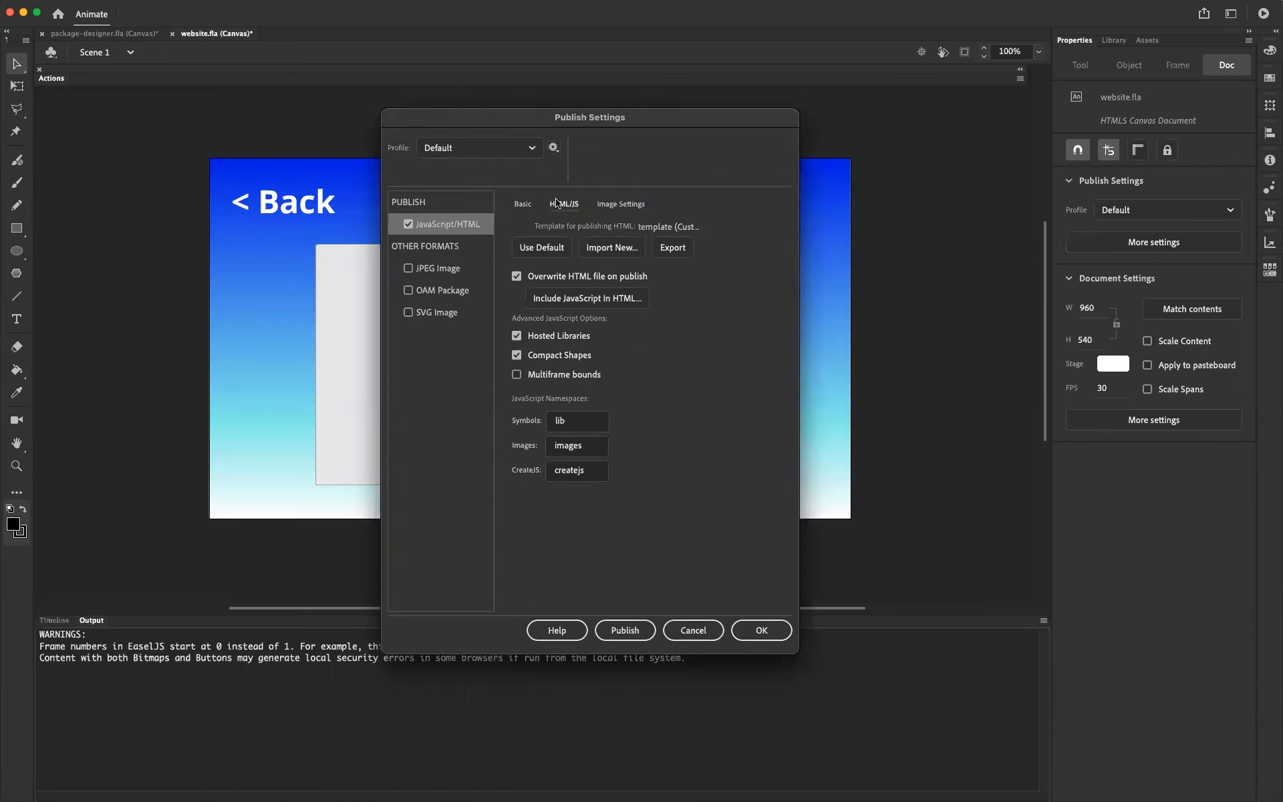
pyautogui.click(610, 248)
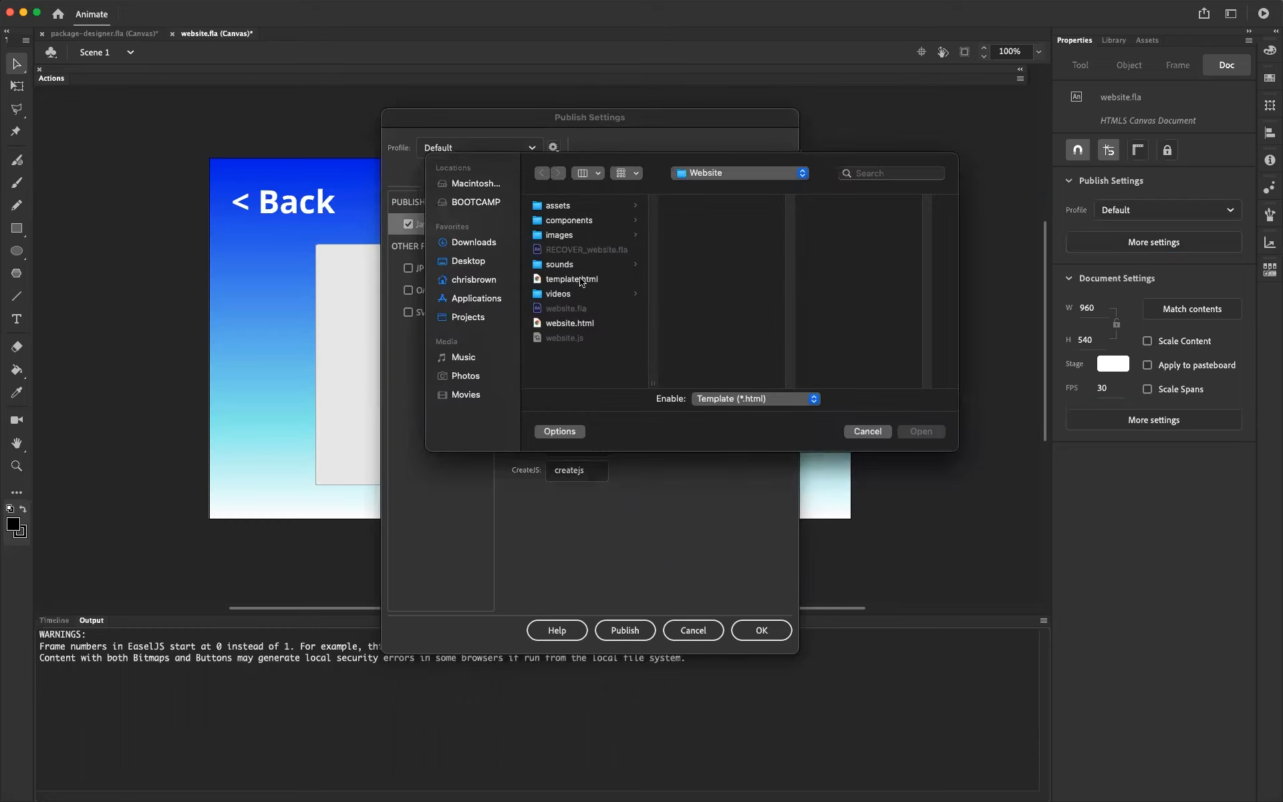
pyautogui.click(578, 280)
pyautogui.click(921, 431)
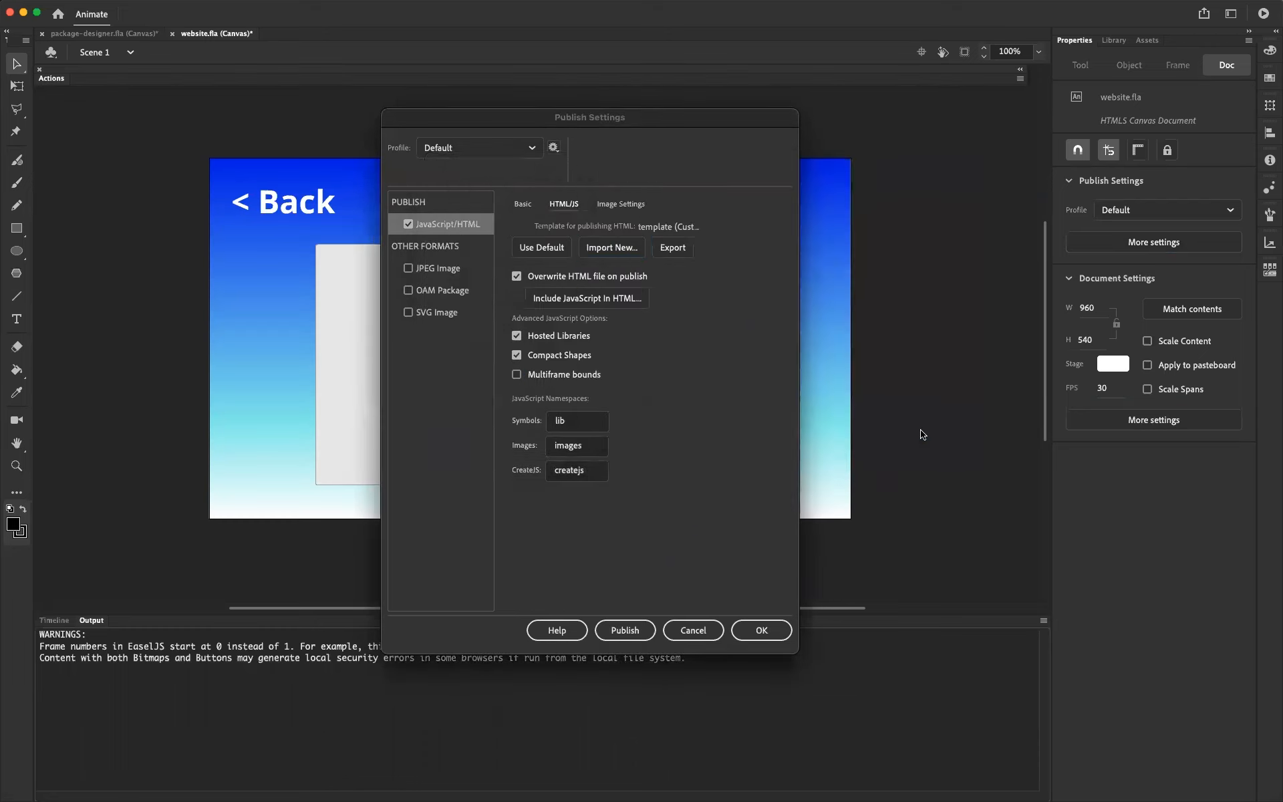
pyautogui.click(762, 630)
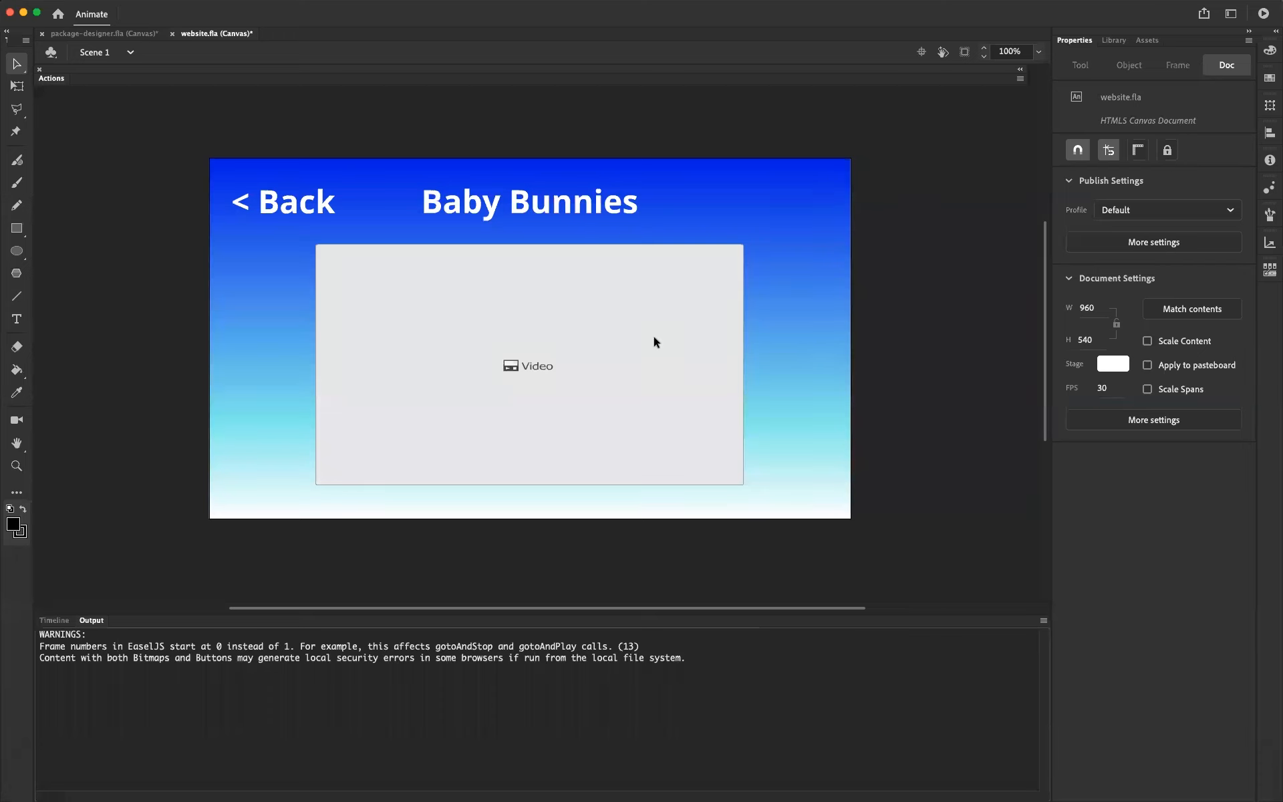
# Switch to Atom and examine the template.html code, focusing on the body background rule and its bg.jpg reference.
pyautogui.press('super+Tab')
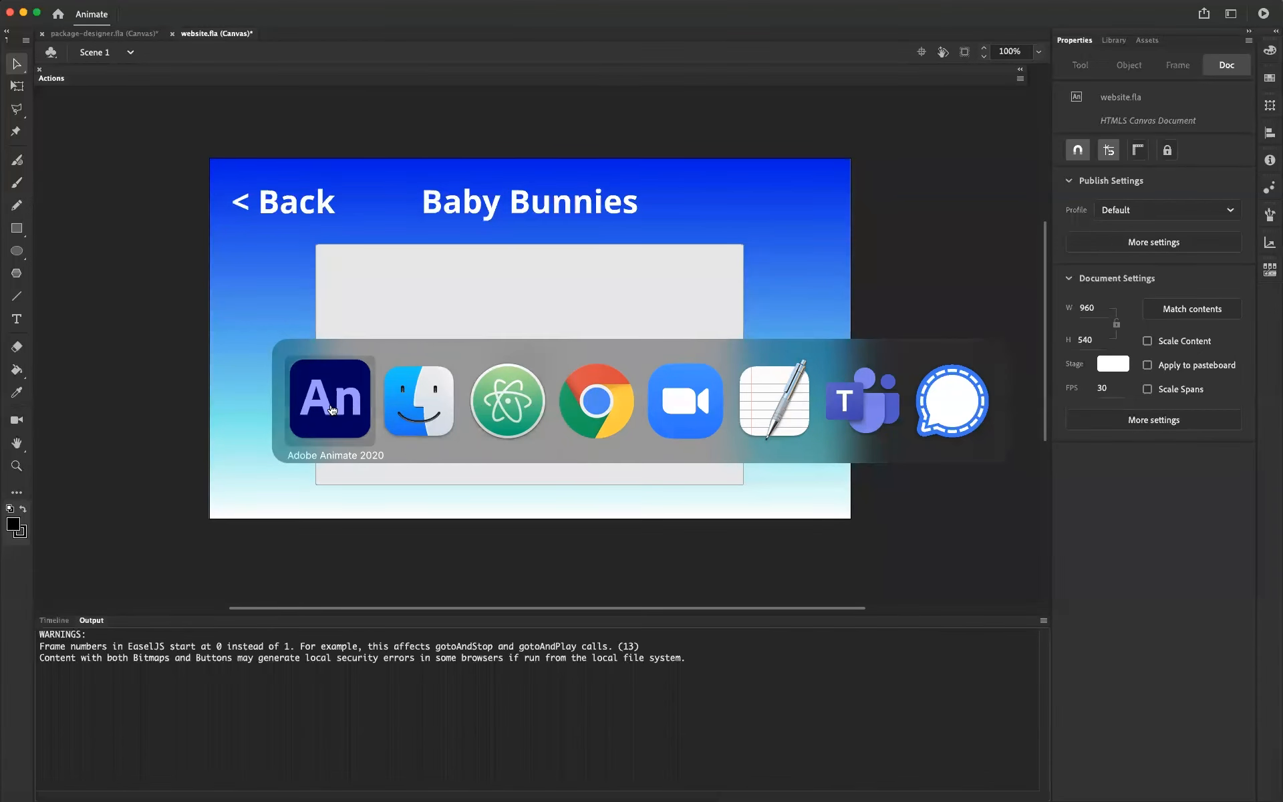
pyautogui.click(507, 401)
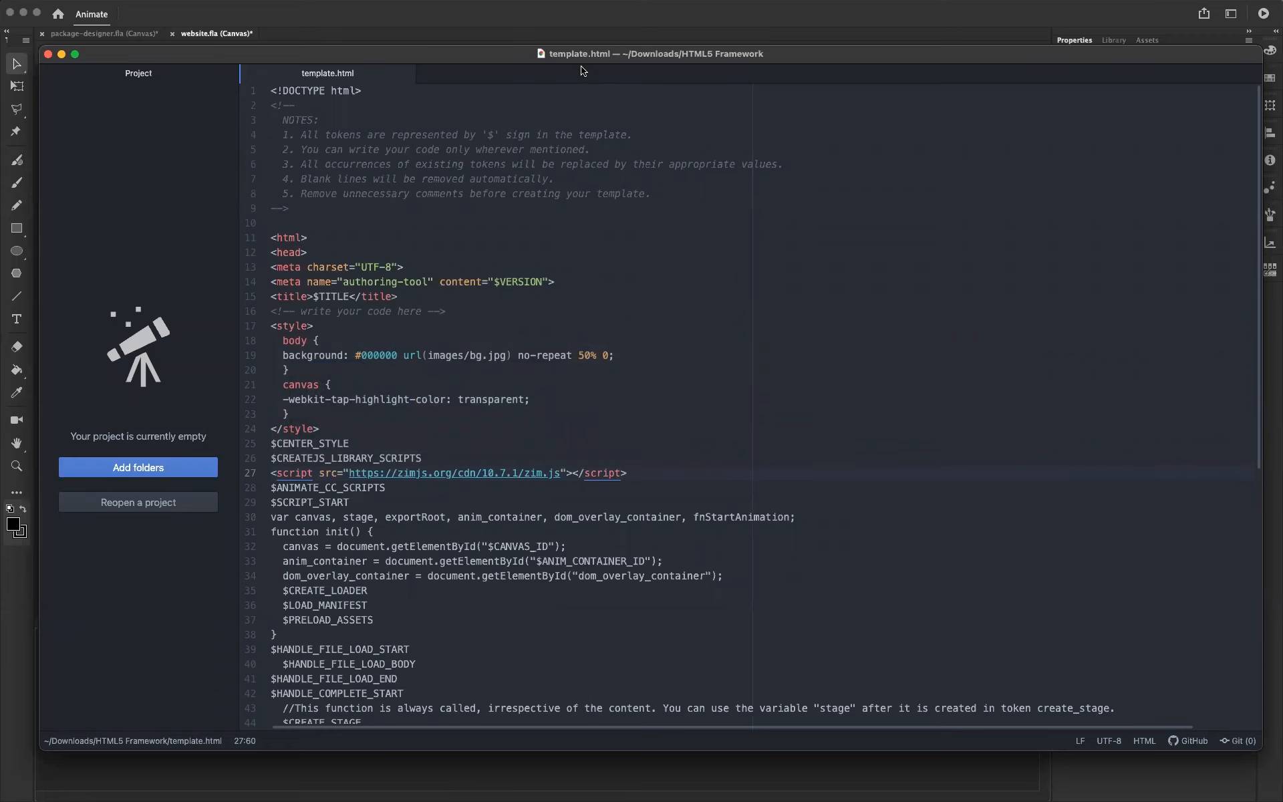
pyautogui.scroll(-10, 599, 409)
pyautogui.scroll(10, 598, 409)
pyautogui.scroll(-9, 598, 409)
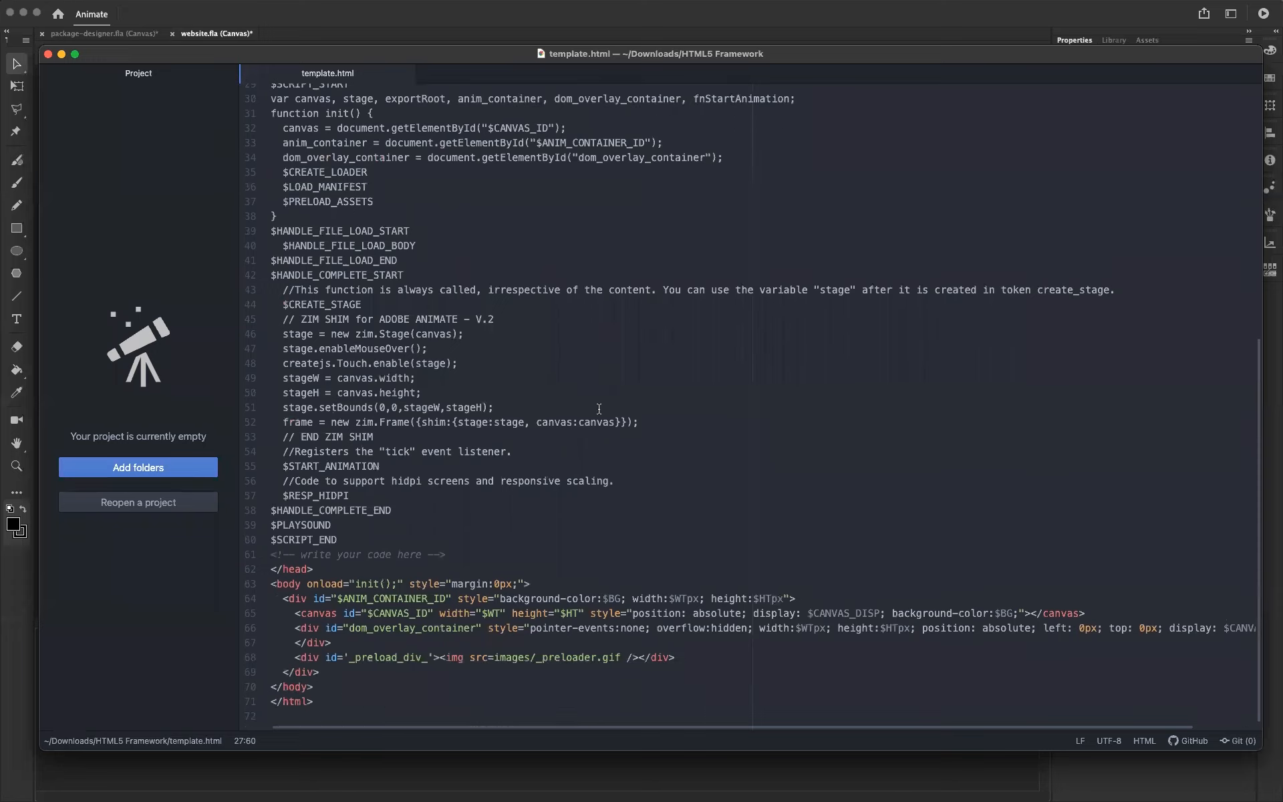
pyautogui.scroll(8, 599, 409)
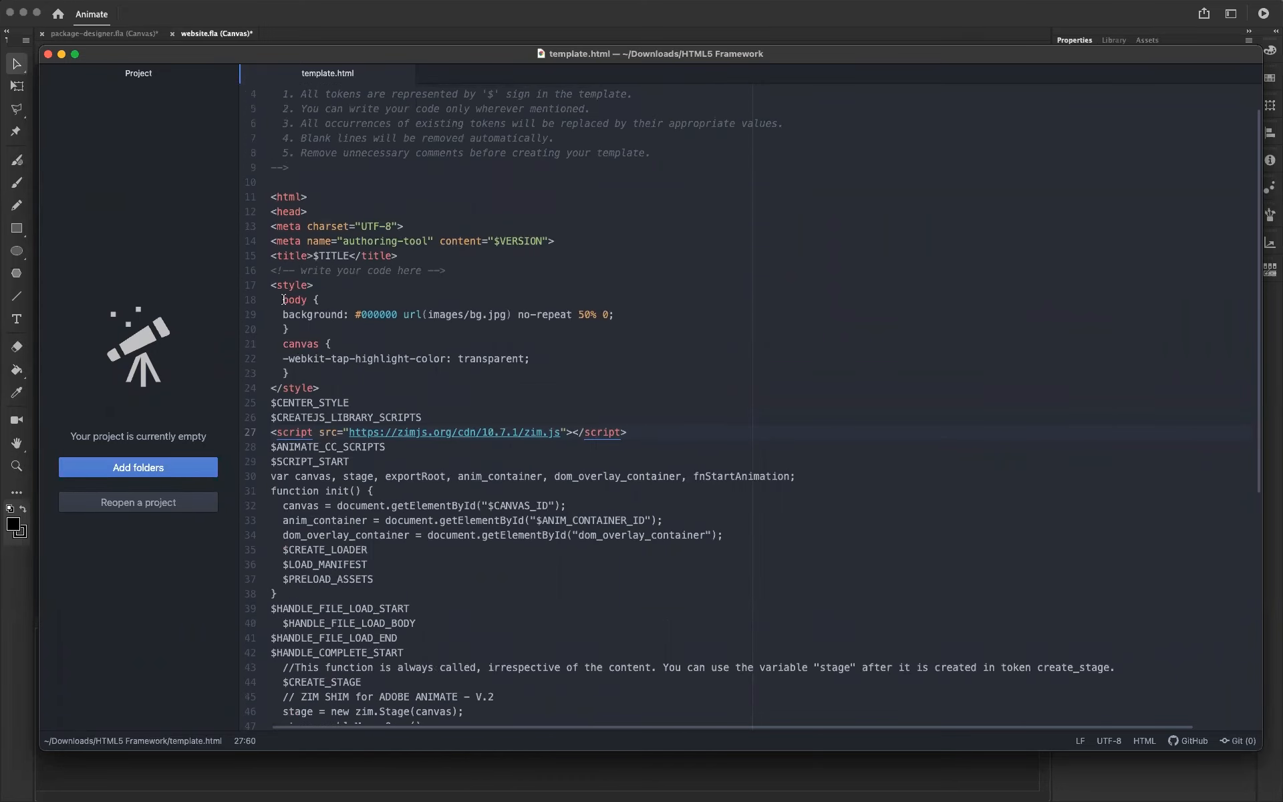
pyautogui.moveTo(278, 313); pyautogui.dragTo(318, 315)
pyautogui.click(318, 314)
pyautogui.click(283, 314)
pyautogui.moveTo(282, 314); pyautogui.dragTo(616, 311)
pyautogui.click(616, 311)
pyautogui.moveTo(471, 315); pyautogui.dragTo(503, 314)
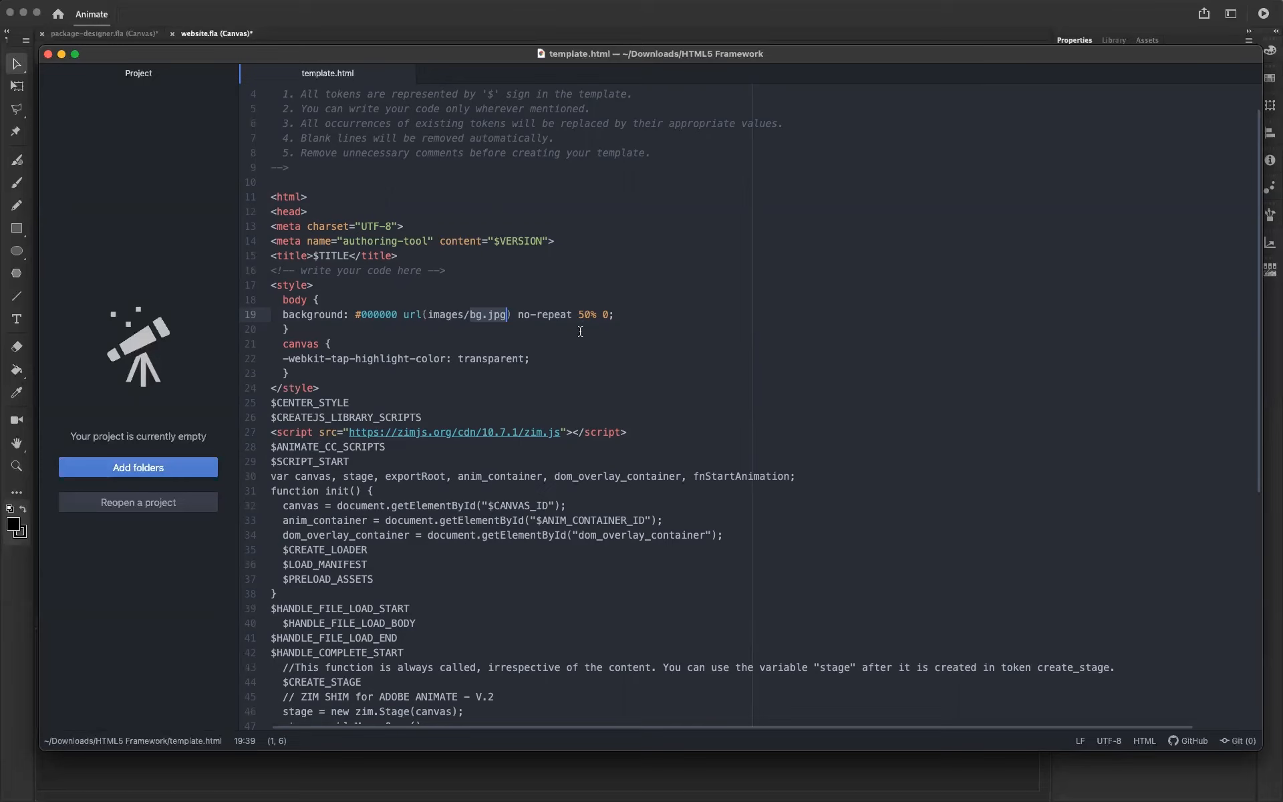
# Delete the images/bg.jpg URL, no-repeat and position values from the body background rule, leaving only the colour #000000.
pyautogui.click(605, 314)
pyautogui.press('BackSpace')
pyautogui.press('BackSpace')
pyautogui.press('BackSpace')
pyautogui.press('BackSpace')
pyautogui.press('BackSpace')
pyautogui.press('BackSpace')
pyautogui.press('BackSpace')
pyautogui.press('BackSpace')
pyautogui.press('BackSpace')
pyautogui.press('BackSpace')
pyautogui.press('BackSpace')
pyautogui.press('BackSpace')
pyautogui.press('BackSpace')
pyautogui.press('BackSpace')
pyautogui.press('BackSpace')
pyautogui.press('BackSpace')
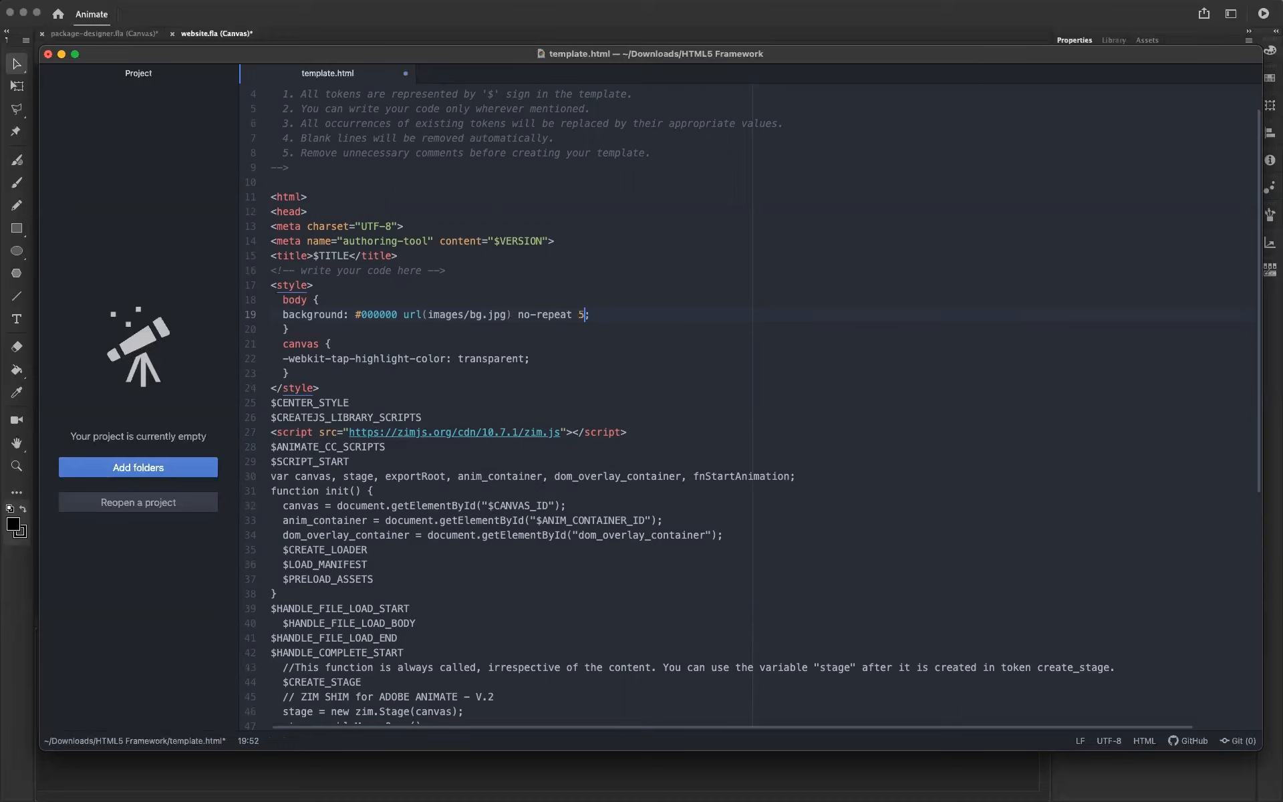
pyautogui.press('BackSpace')
pyautogui.press('BackSpace')
pyautogui.press('BackSpace')
pyautogui.press('BackSpace')
pyautogui.press('BackSpace')
pyautogui.press('BackSpace')
pyautogui.press('BackSpace')
pyautogui.press('BackSpace')
pyautogui.press('BackSpace')
pyautogui.press('BackSpace')
pyautogui.press('BackSpace')
pyautogui.press('BackSpace')
pyautogui.press('BackSpace')
pyautogui.press('BackSpace')
pyautogui.press('BackSpace')
pyautogui.press('BackSpace')
pyautogui.press('BackSpace')
pyautogui.press('BackSpace')
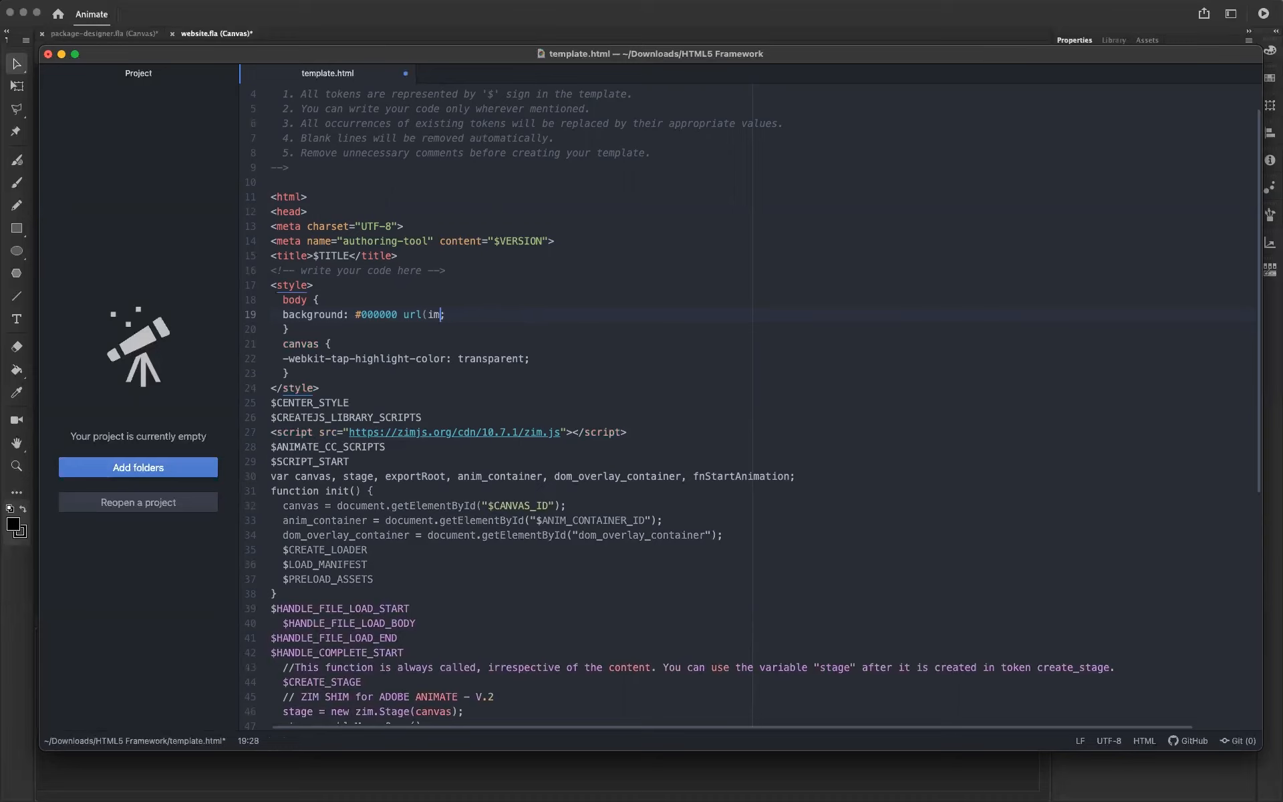
pyautogui.press('BackSpace')
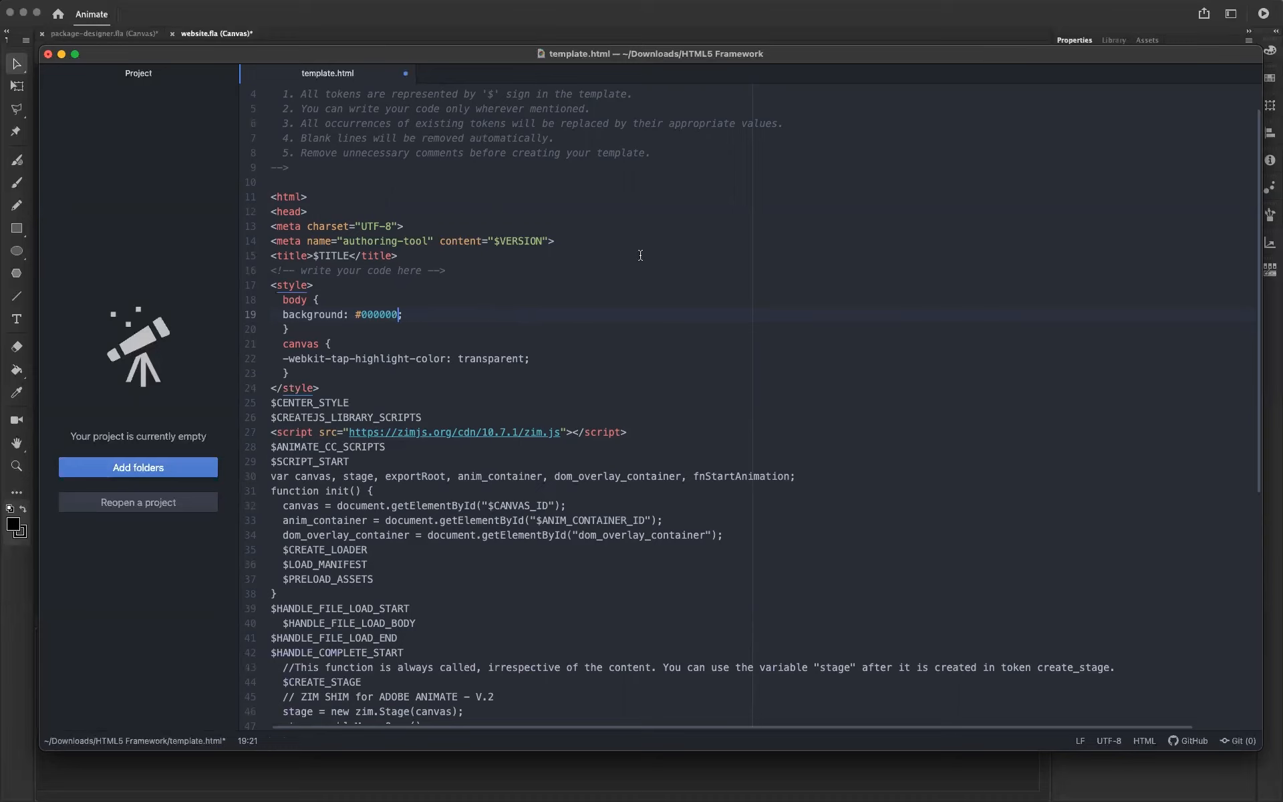
pyautogui.moveTo(356, 316); pyautogui.dragTo(396, 314)
pyautogui.click(440, 317)
# Switch to Chrome, inspect the website preview in the developer tools and turn off device emulation.
pyautogui.press('super+Tab')
pyautogui.press('super+Tab')
pyautogui.press('super+Tab')
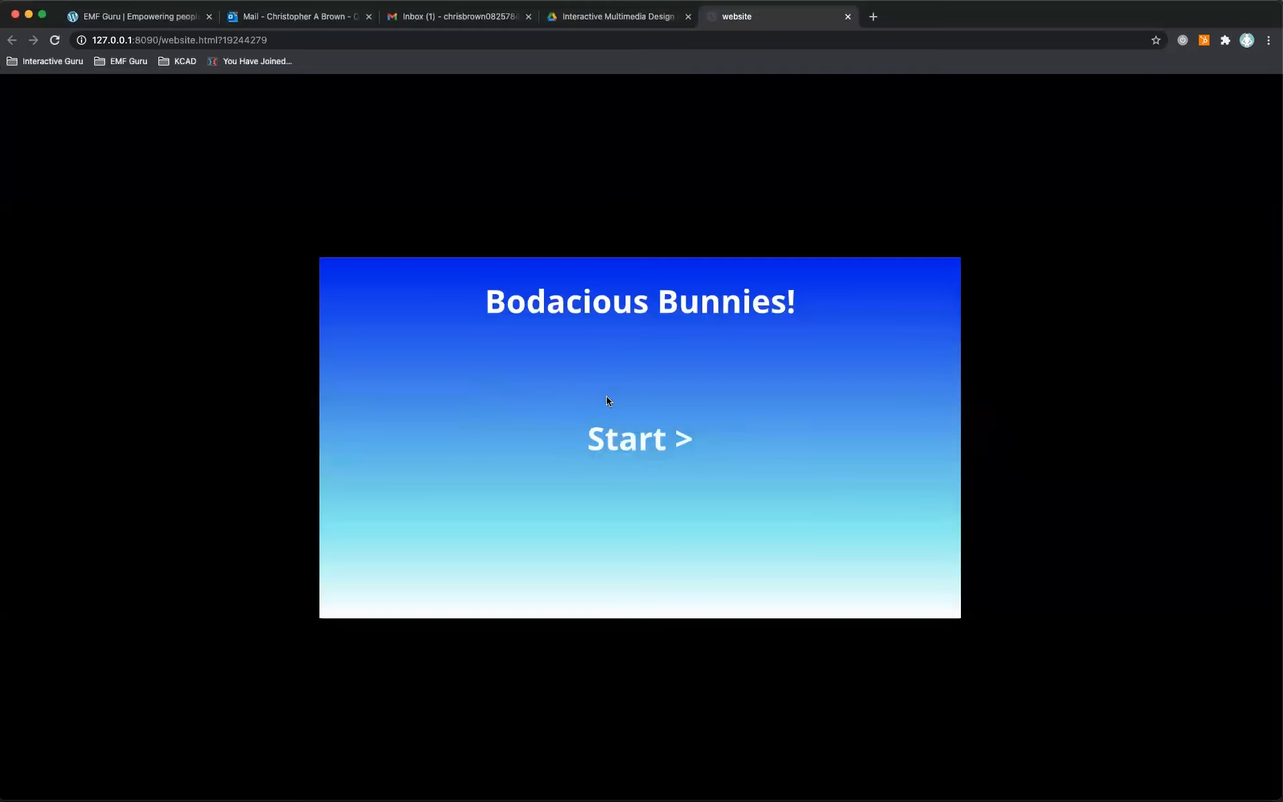
pyautogui.rightClick(749, 173)
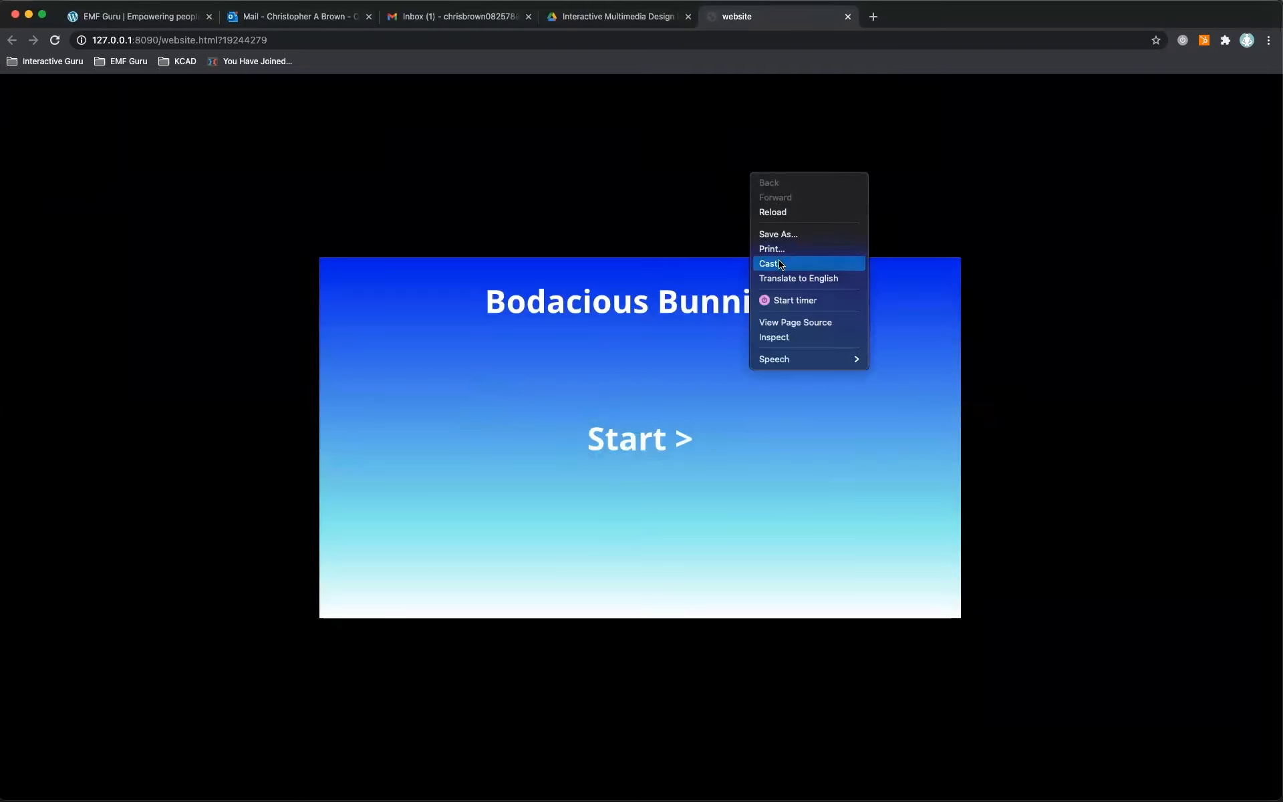
pyautogui.click(796, 338)
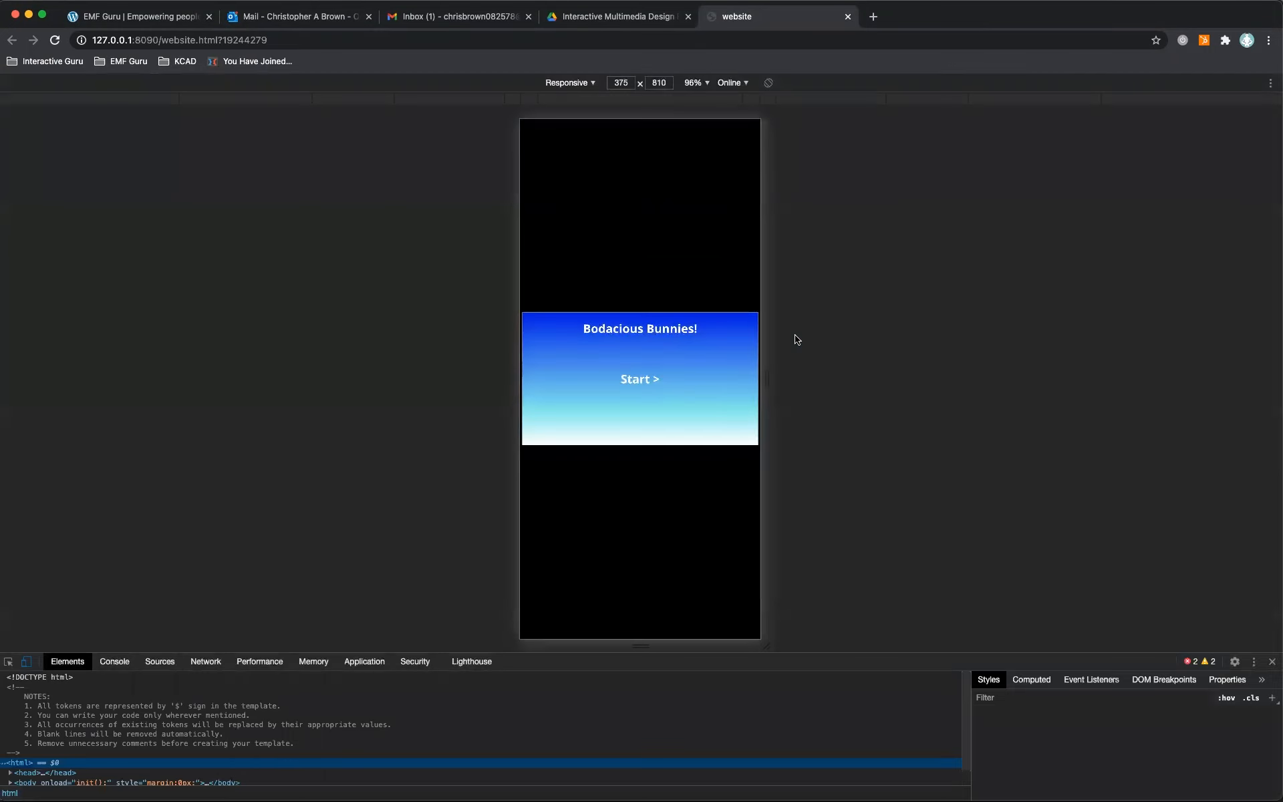
pyautogui.click(591, 83)
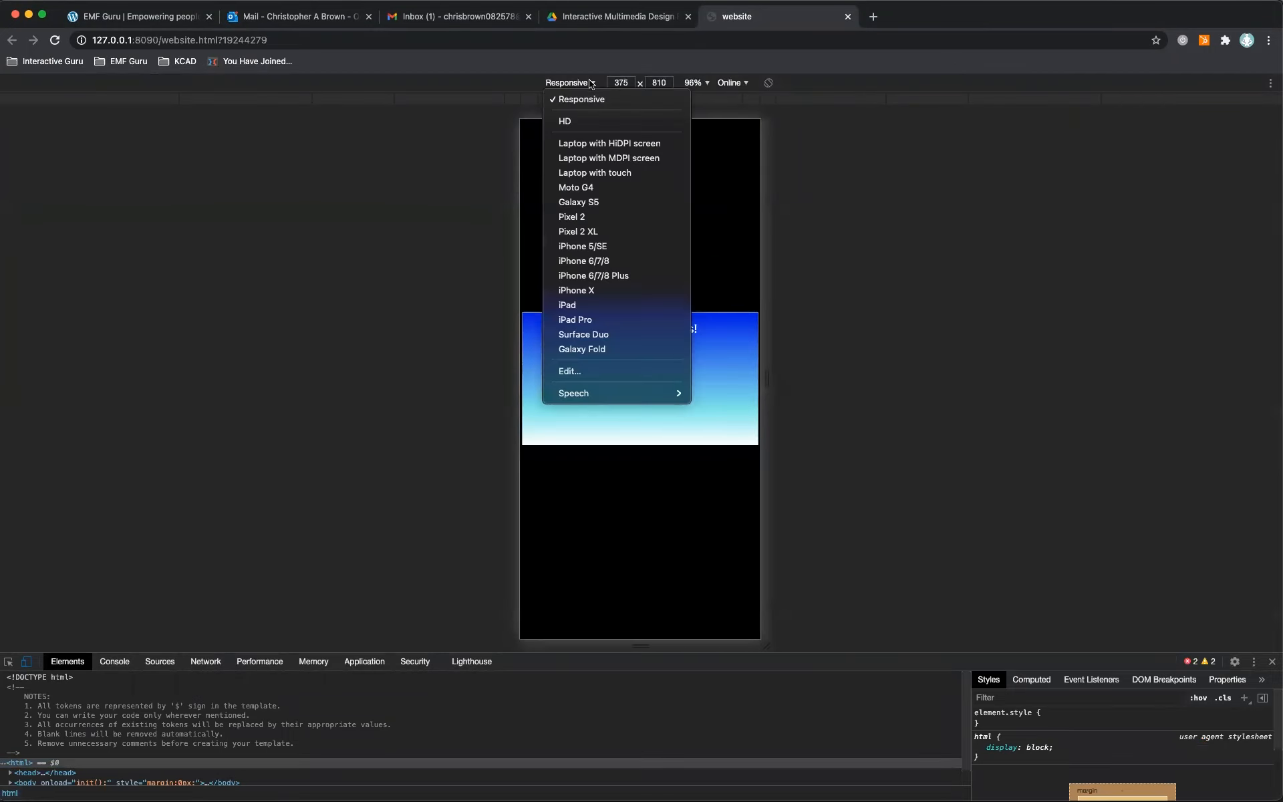
pyautogui.click(608, 158)
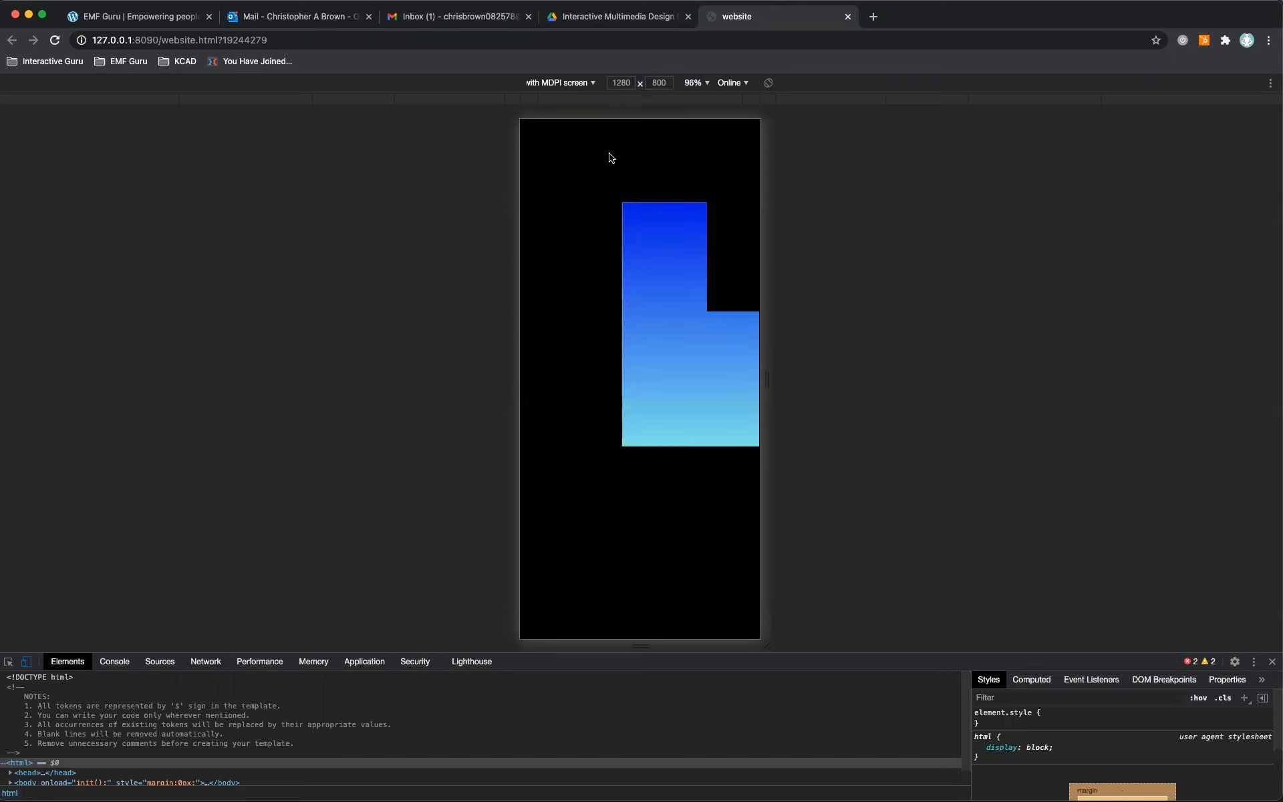
pyautogui.click(27, 662)
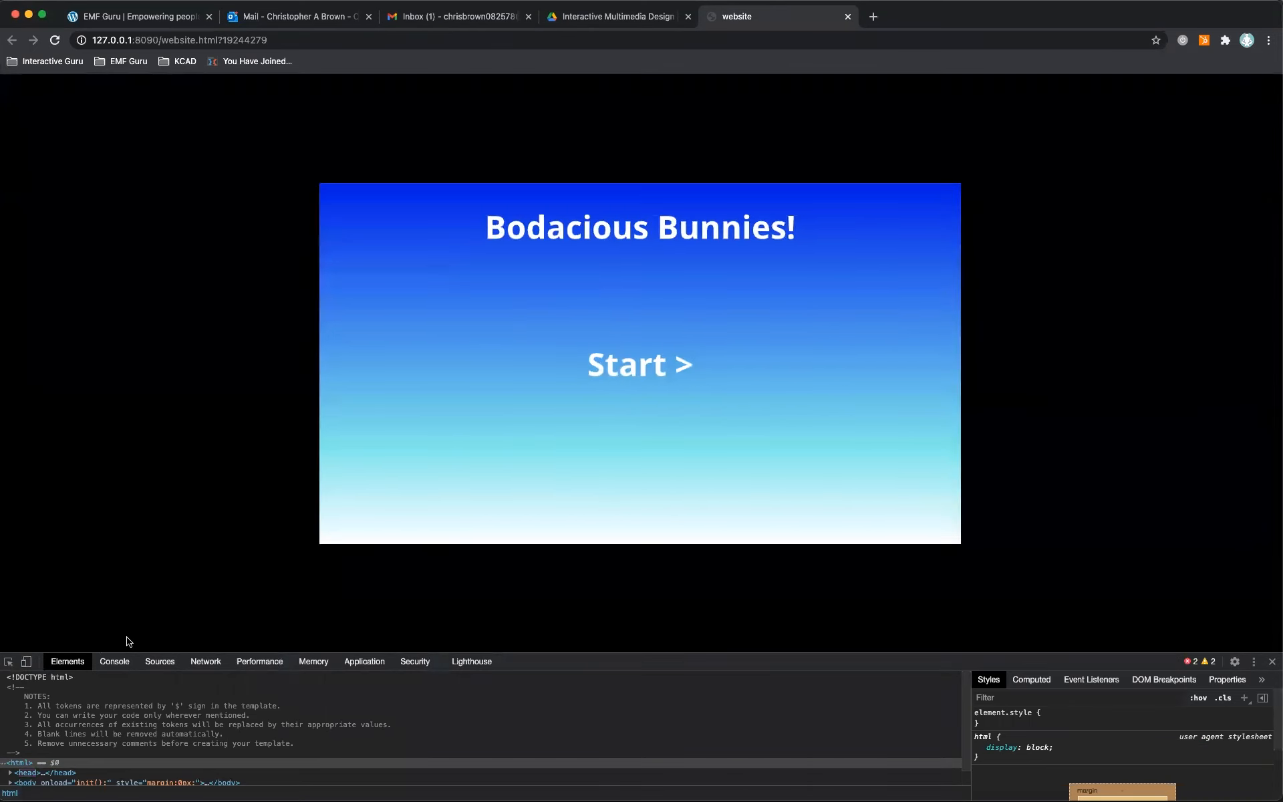
# Open the developer console, reload the website preview and examine the logged error entries.
pyautogui.click(114, 662)
pyautogui.scroll(1, 167, 755)
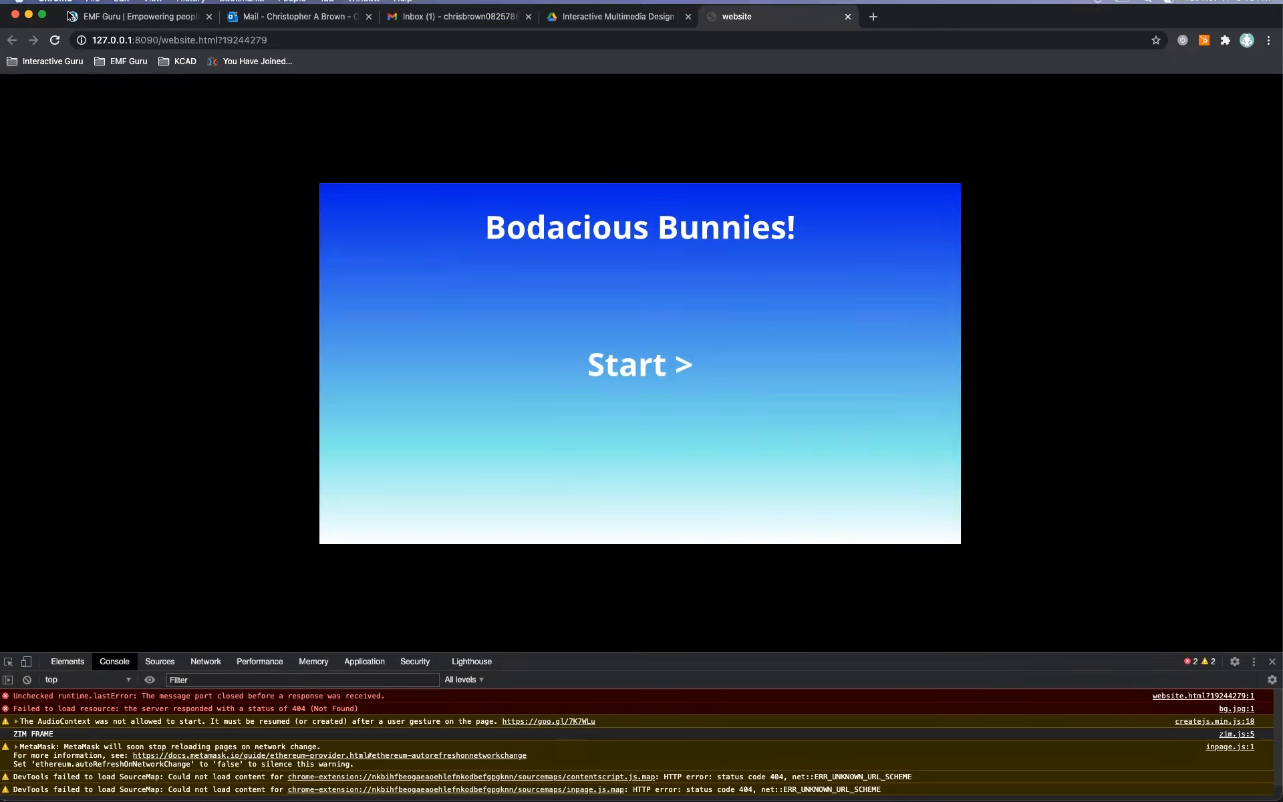
pyautogui.click(53, 40)
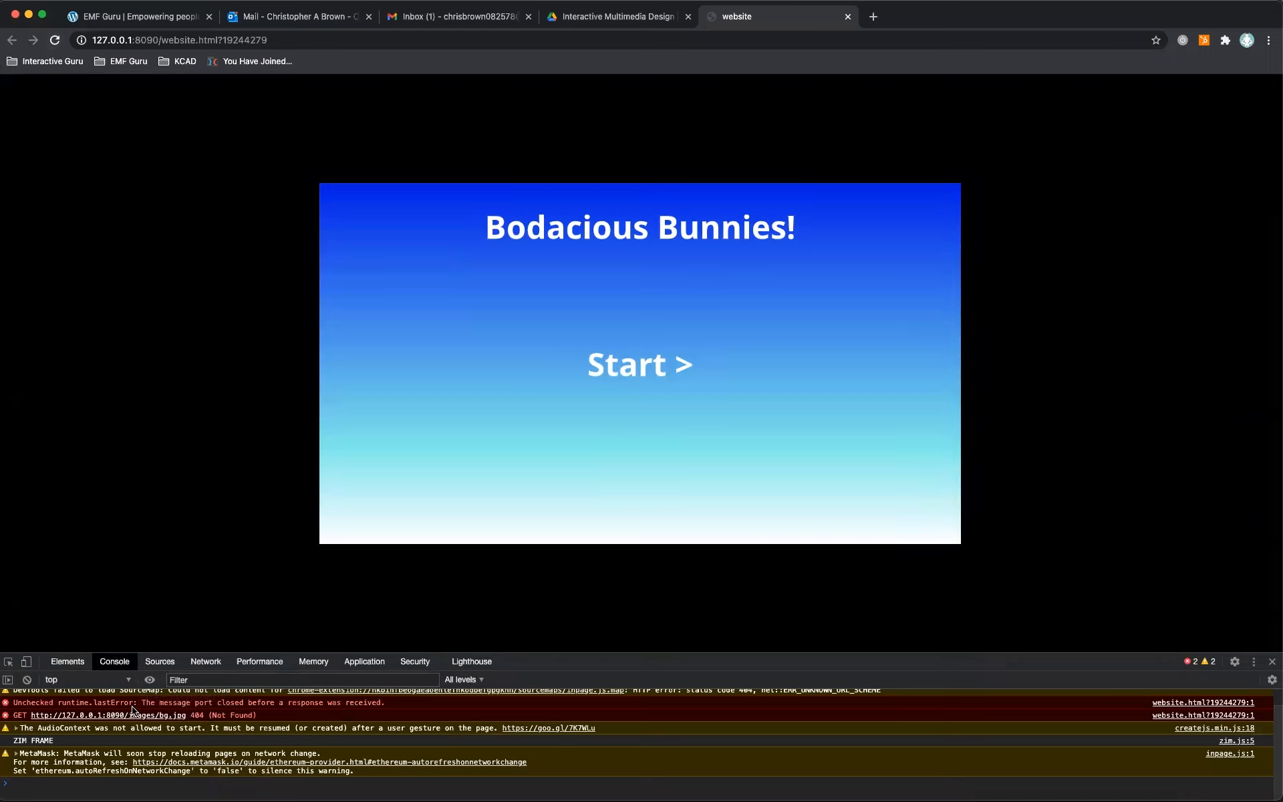
pyautogui.click(397, 706)
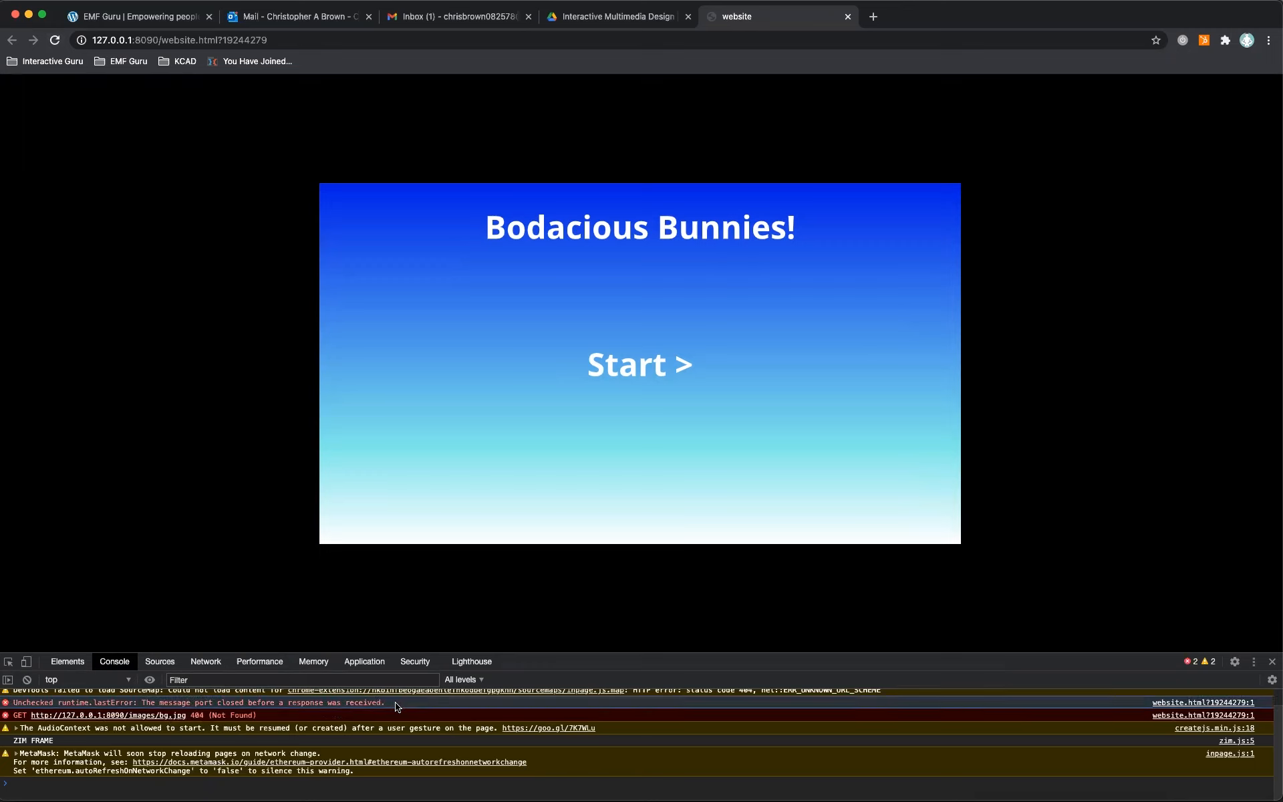
pyautogui.click(293, 718)
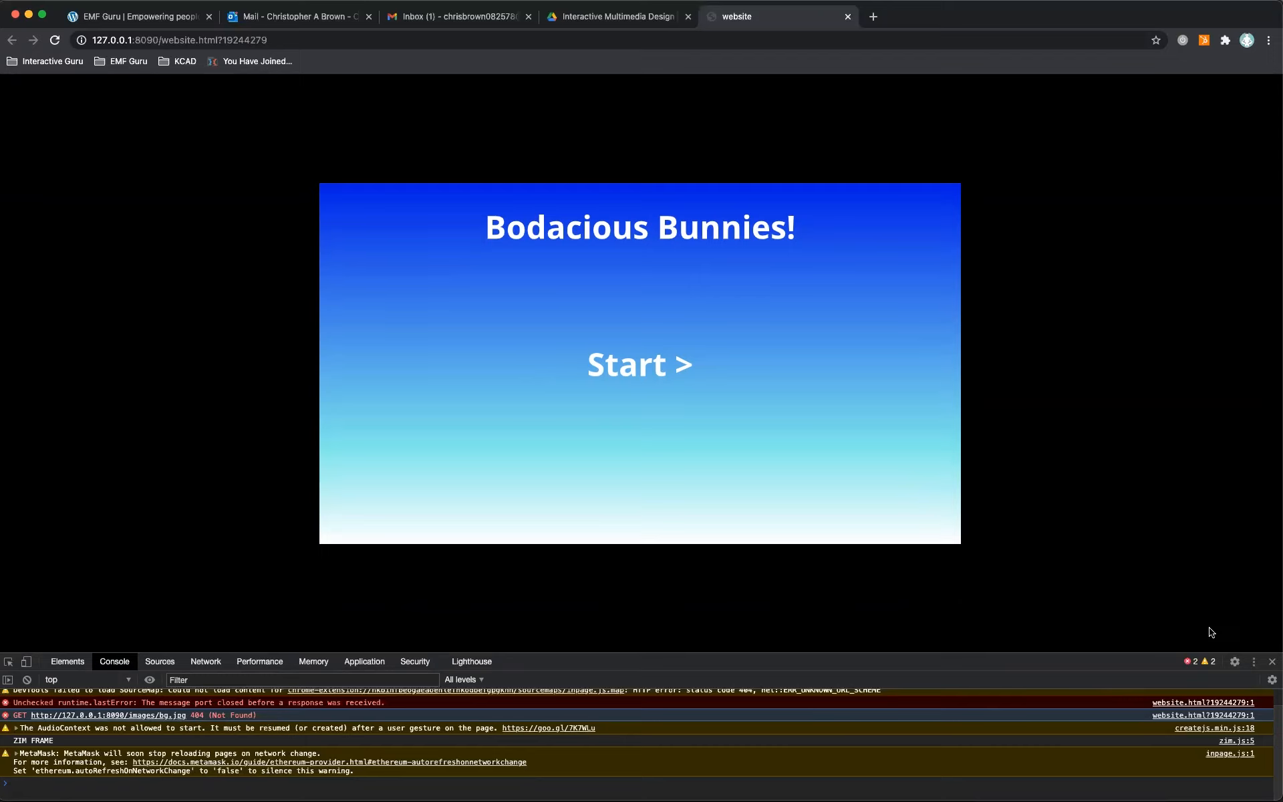
# Close the developer tools, switch to Atom and restore url(images/bg.jpg) no-repeat 50% in the body background rule.
pyautogui.click(1272, 661)
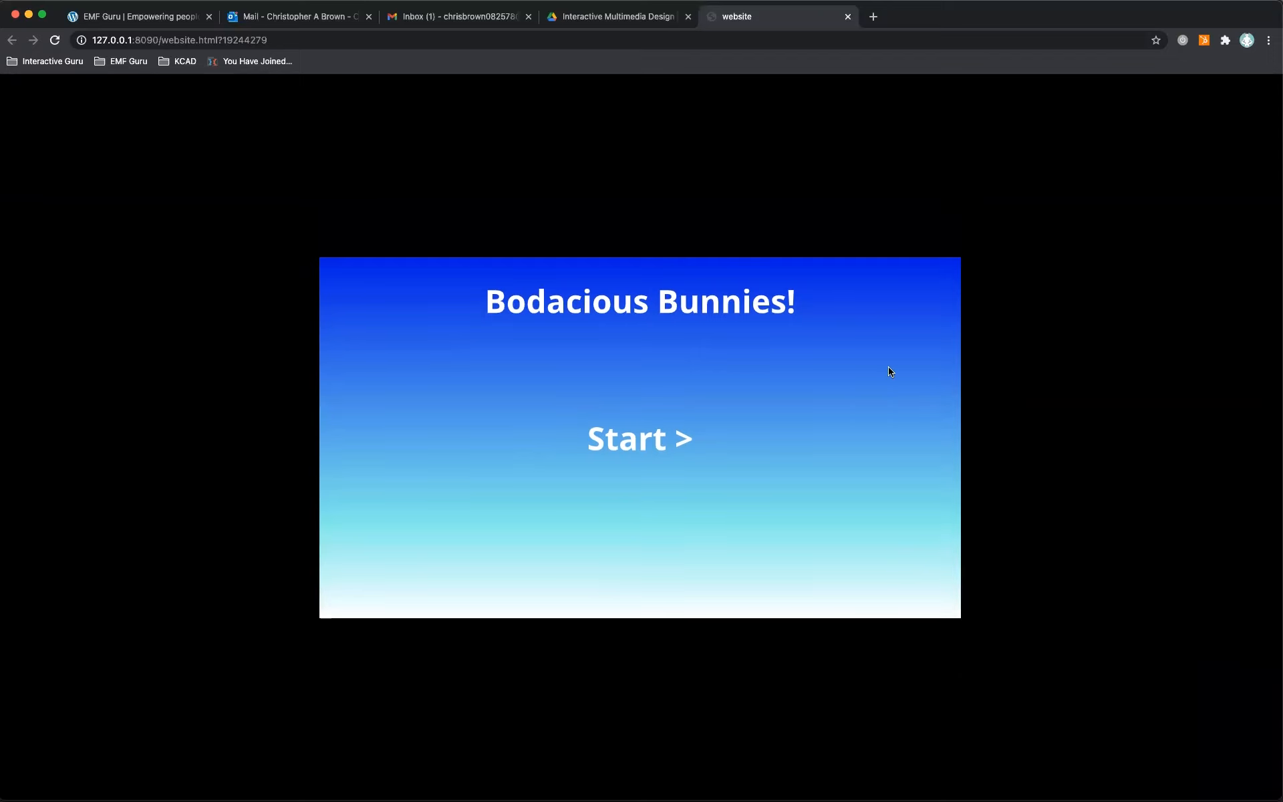
pyautogui.press('super+Tab')
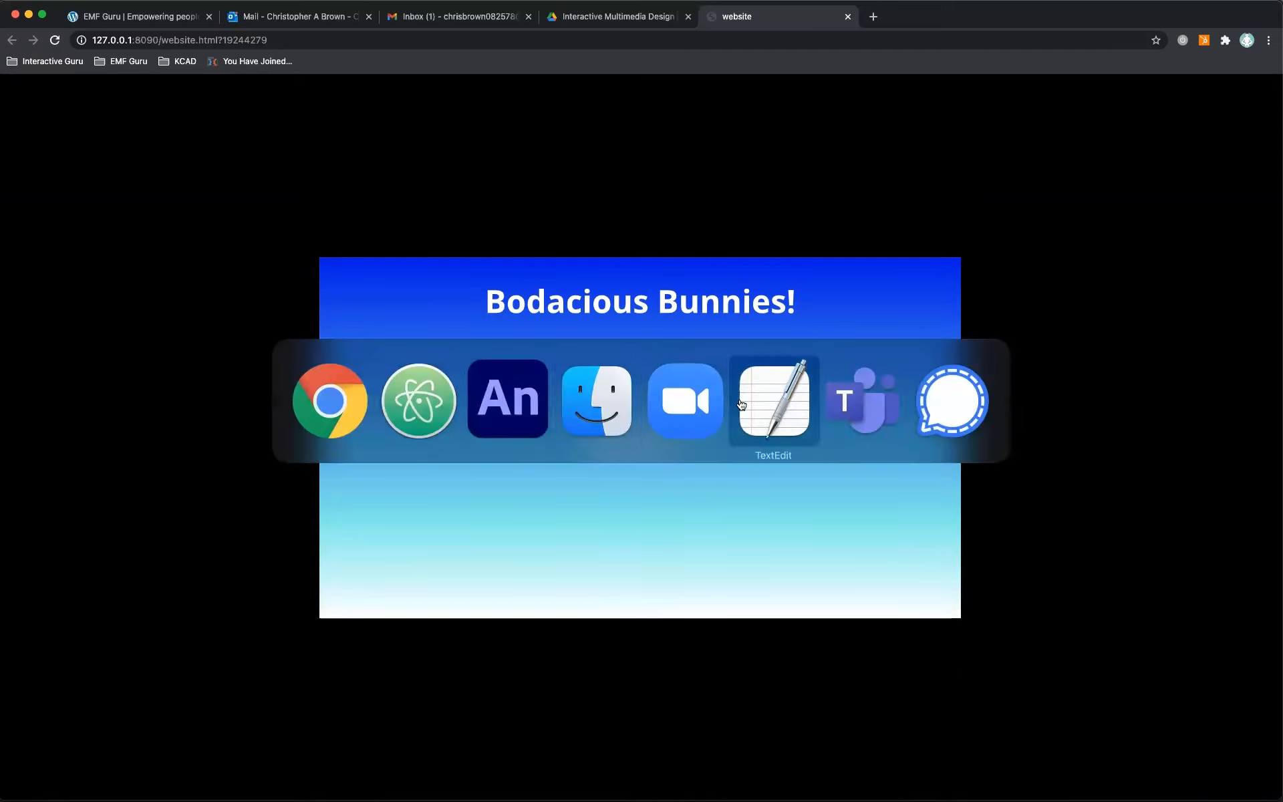
pyautogui.click(431, 402)
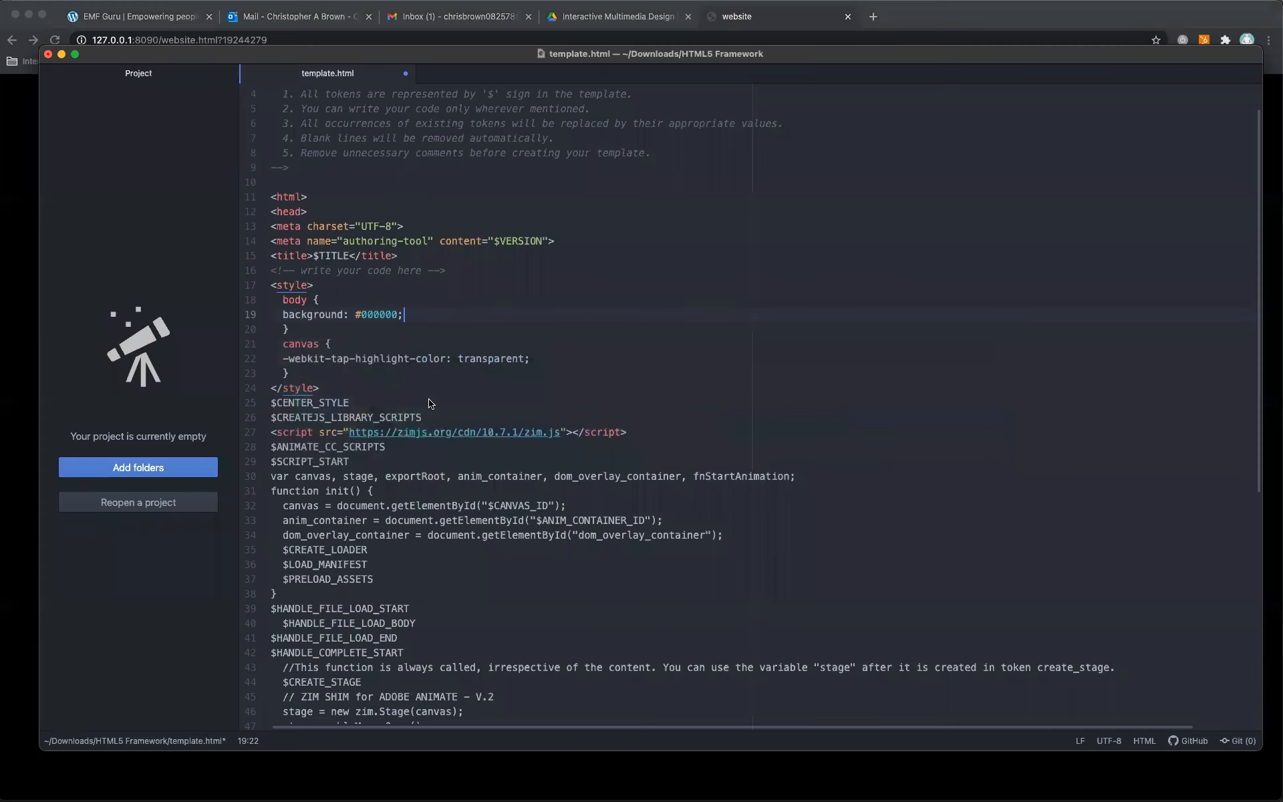
pyautogui.press('Down')
pyautogui.press('Down')
pyautogui.press('super+Right')
pyautogui.press('Left')
pyautogui.write('url(images/bg.jpg) no-repeat 50%')
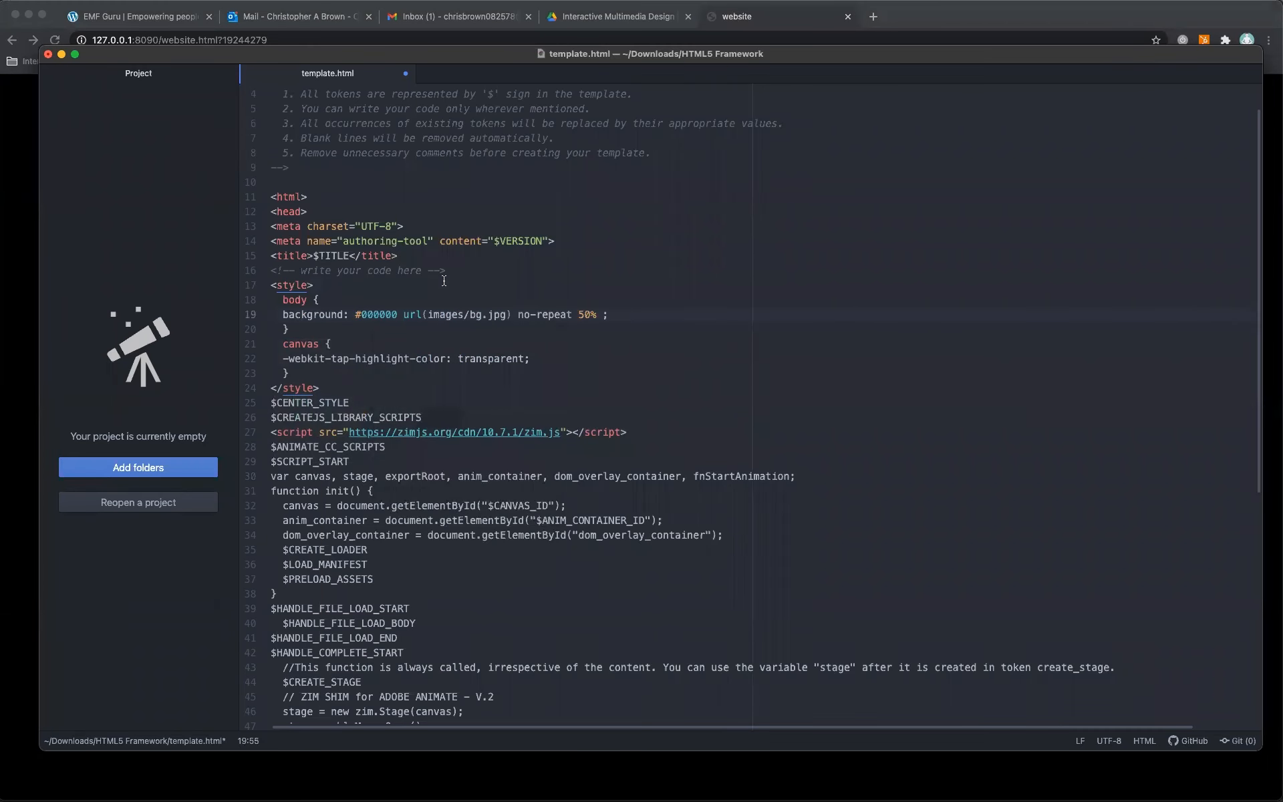
# Try the file name myBackground in place of bg in the background image URL and undo the replacement.
pyautogui.moveTo(428, 315); pyautogui.dragTo(505, 314)
pyautogui.click(505, 314)
pyautogui.doubleClick(475, 315)
pyautogui.write('myBackground')
pyautogui.moveTo(469, 314); pyautogui.dragTo(542, 315)
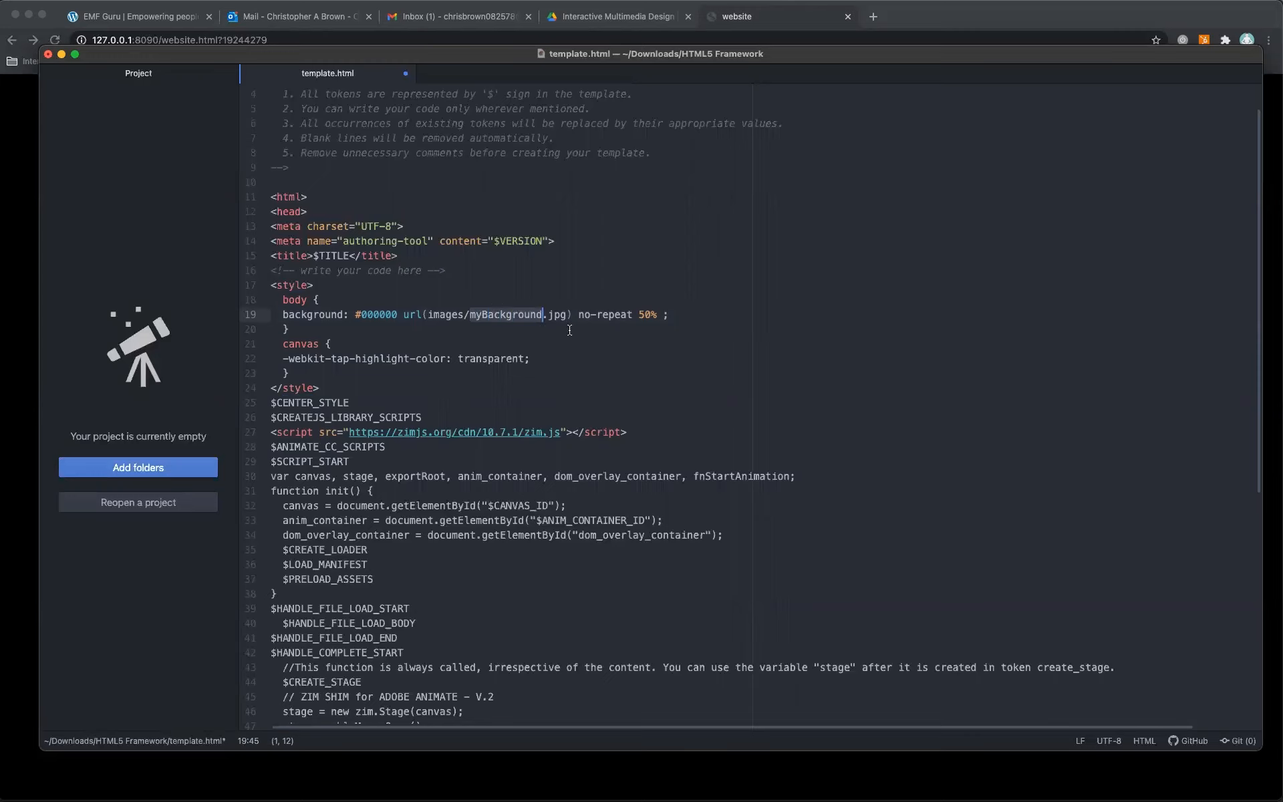
pyautogui.press('super+z')
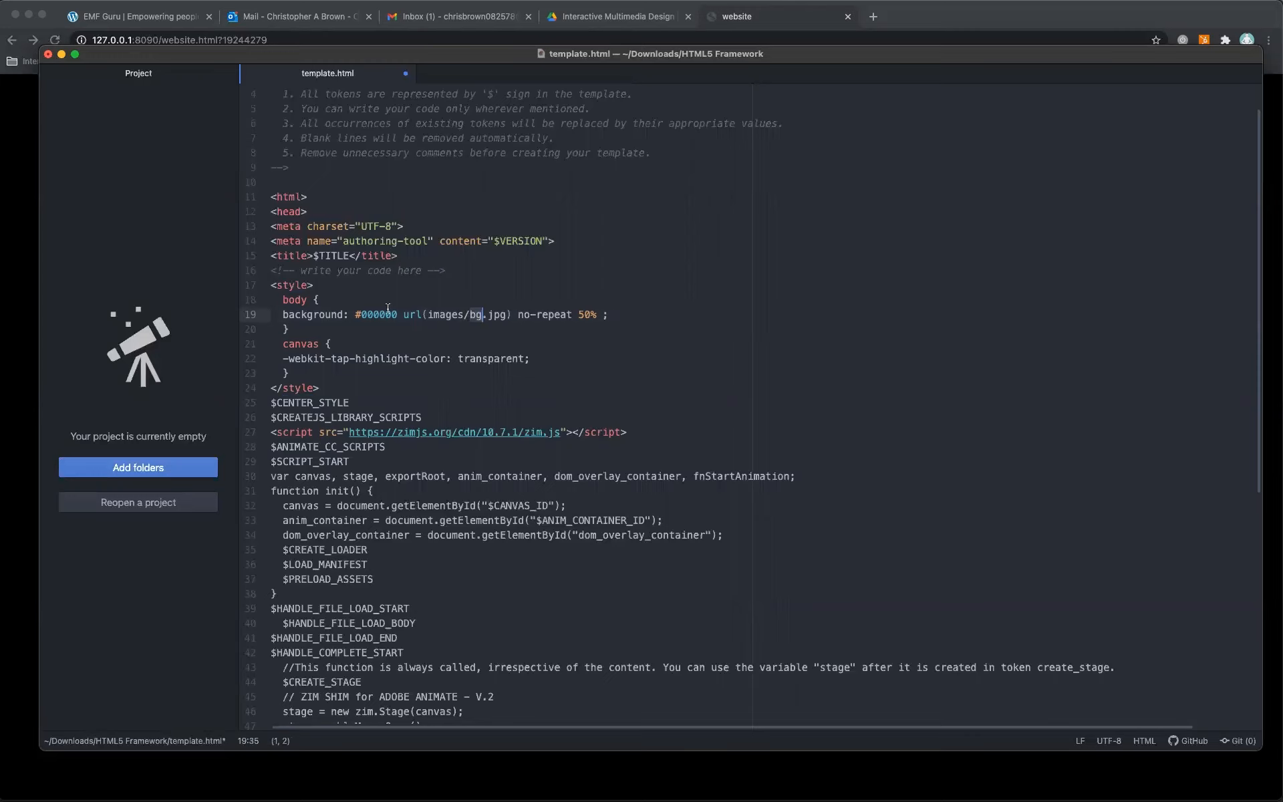
# Remove the image URL, no-repeat and 50% values from the body background rule, set its colour to #FF0000 and save.
pyautogui.moveTo(397, 315); pyautogui.dragTo(599, 315)
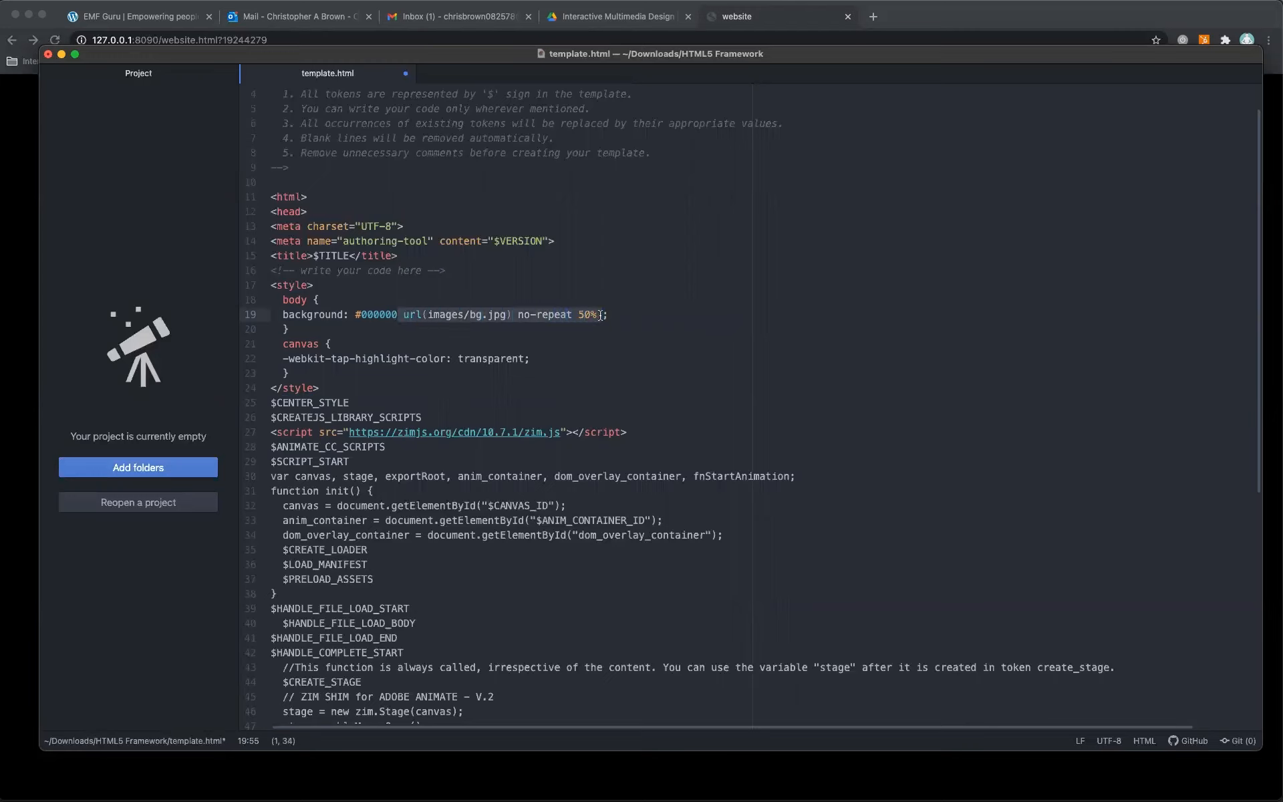
pyautogui.press('BackSpace')
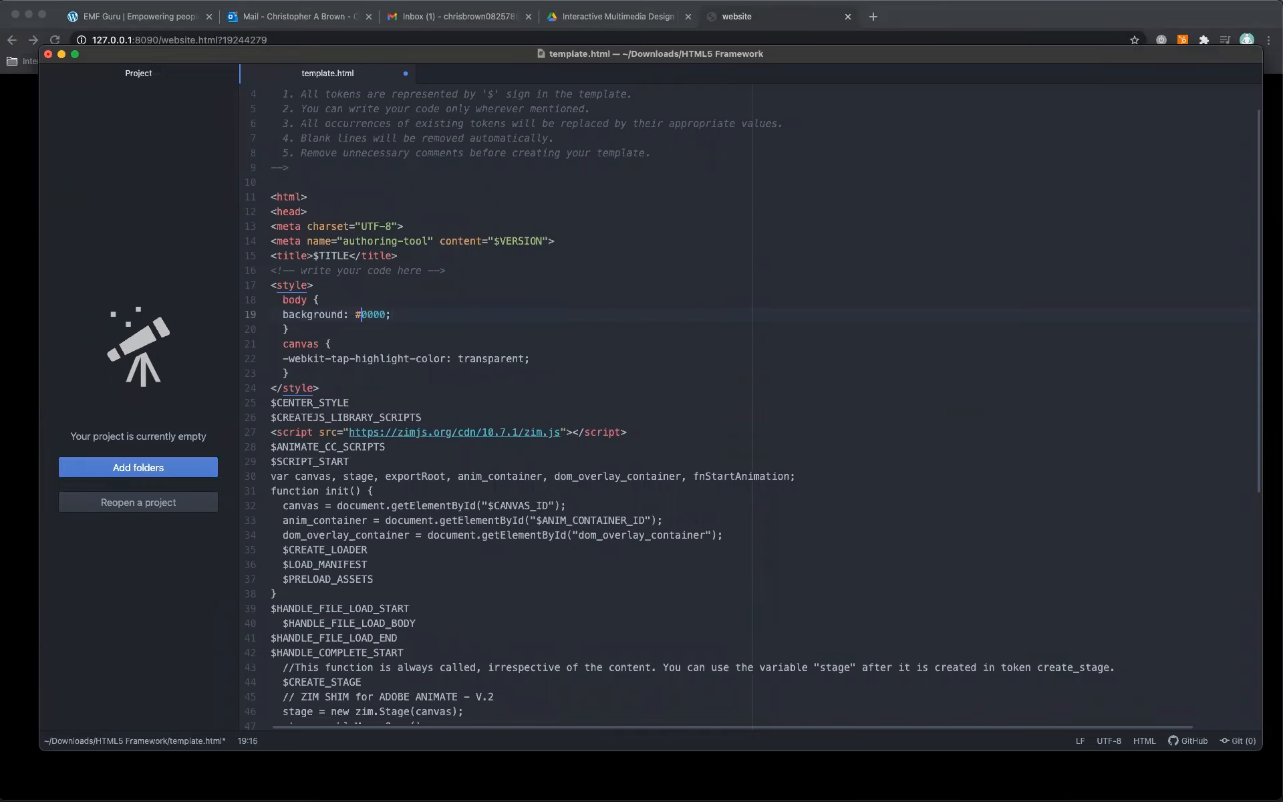
pyautogui.write('FF')
pyautogui.press('super+s')
# Switch to Chrome and reload the existing website preview to check its page background colour.
pyautogui.click(770, 15)
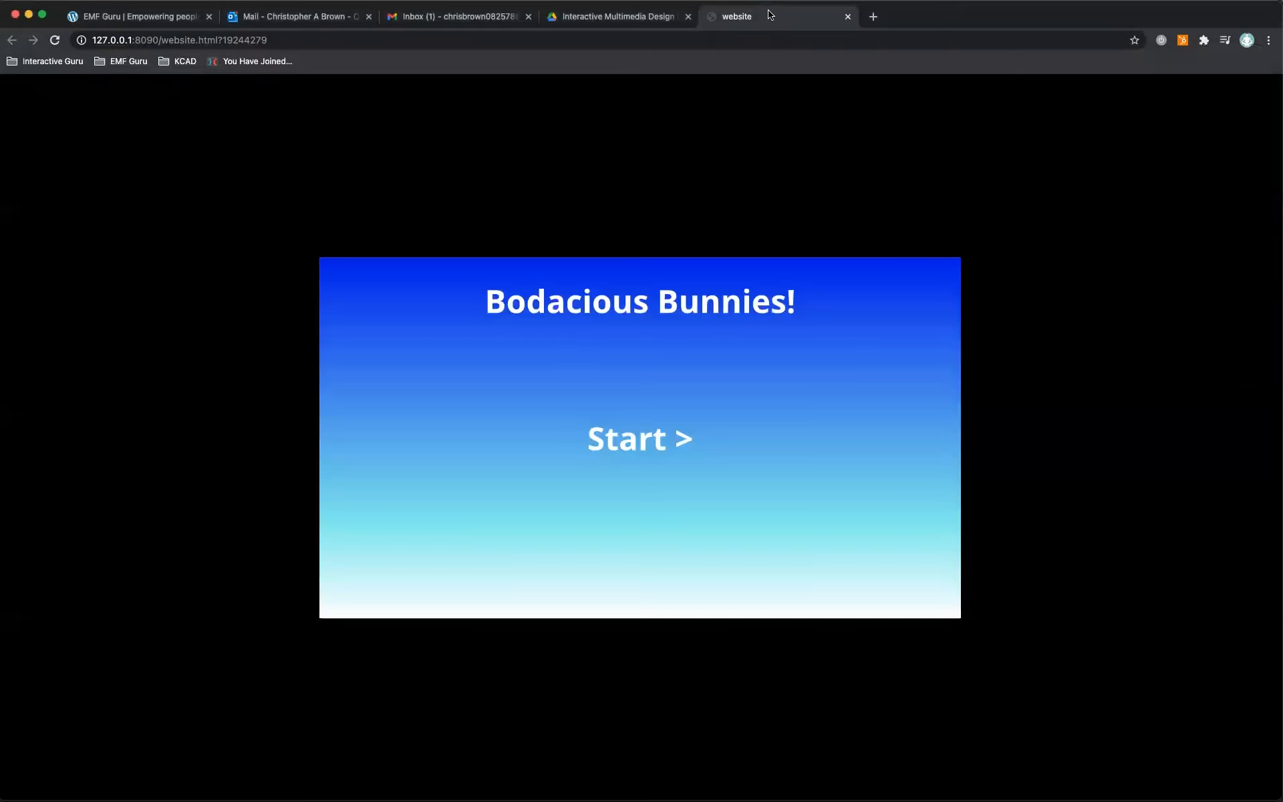
pyautogui.click(54, 42)
pyautogui.click(54, 41)
pyautogui.click(54, 41)
# Switch to Animate, re-import template.html from the Website folder as the publishing HTML template and test the movie.
pyautogui.press('super+Tab')
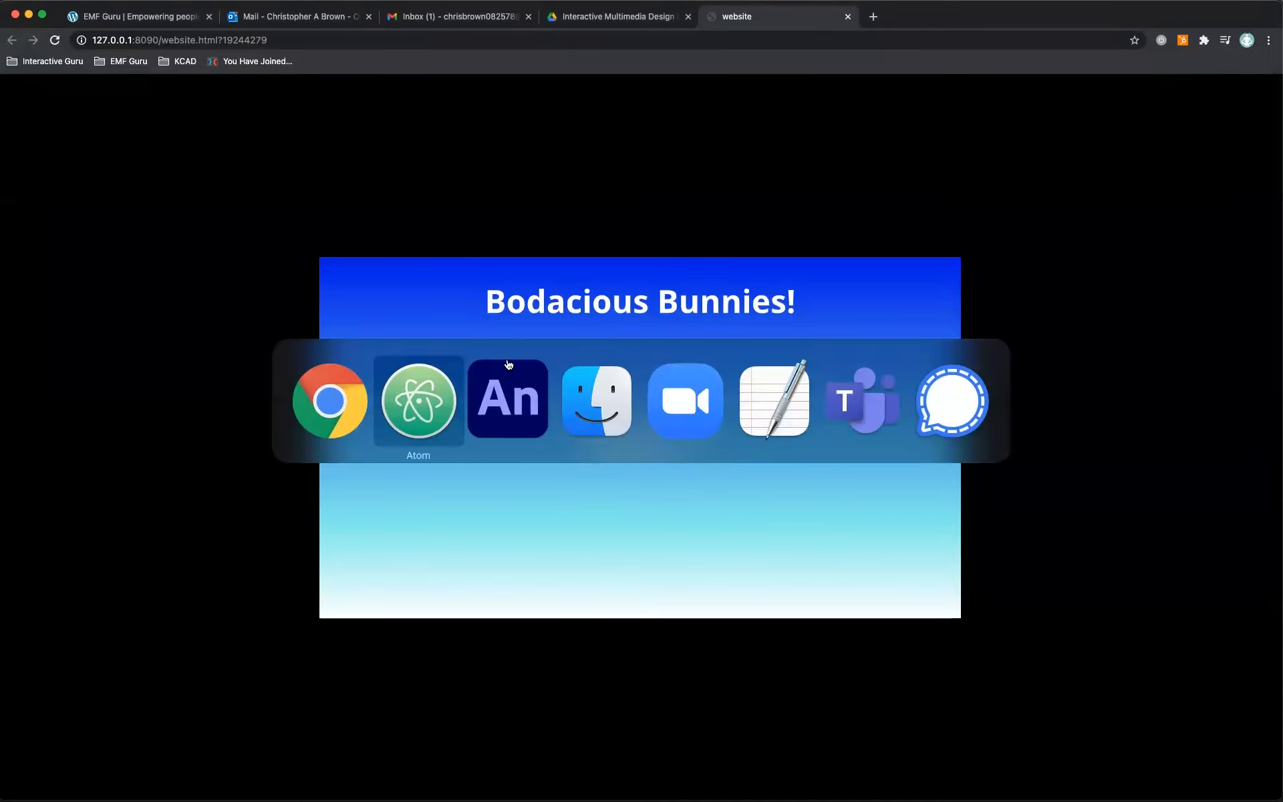
pyautogui.click(513, 387)
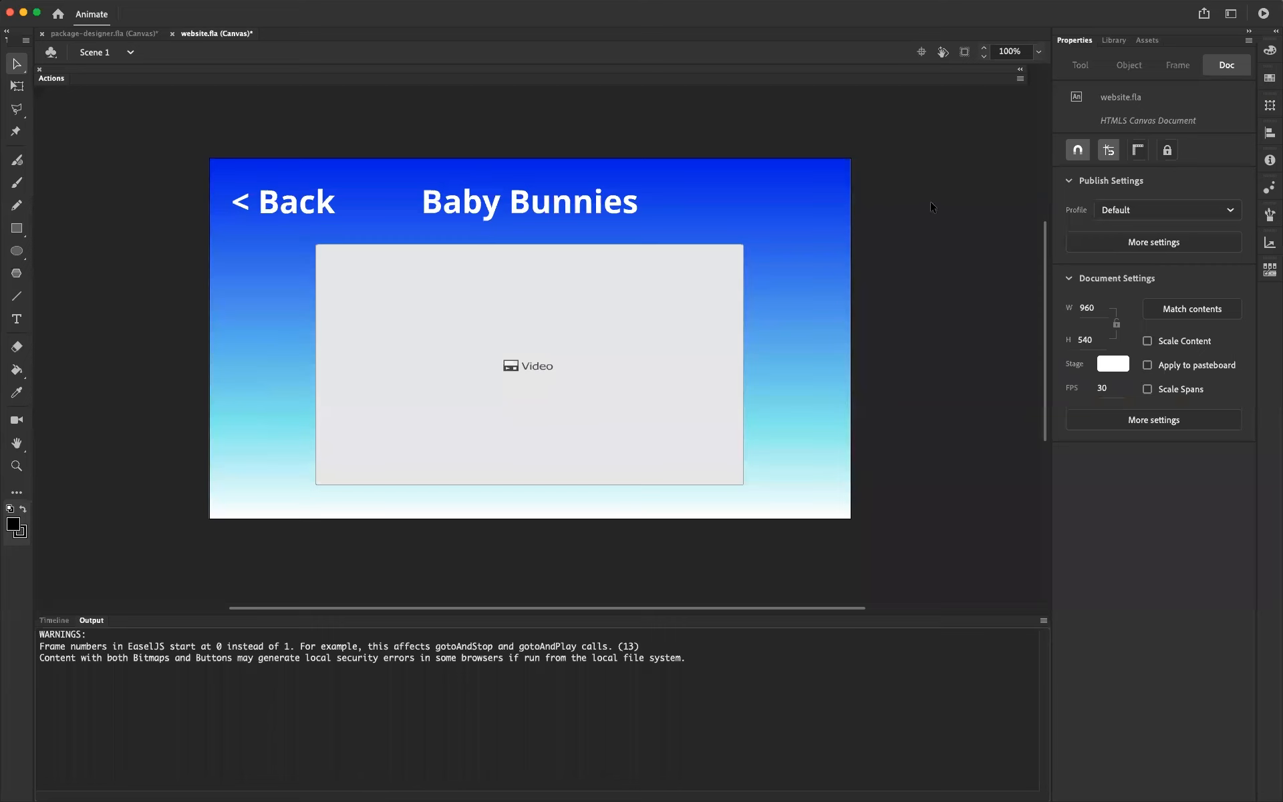
pyautogui.click(1154, 242)
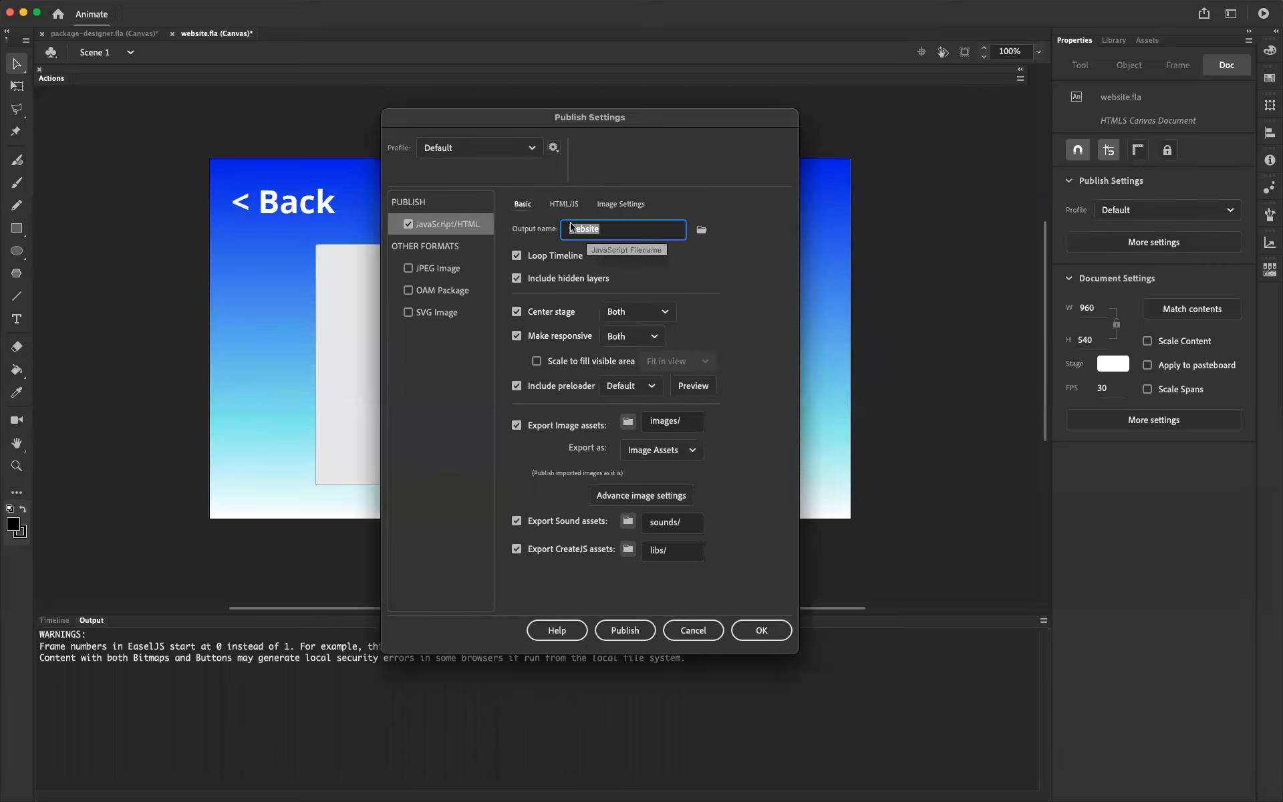
pyautogui.click(568, 206)
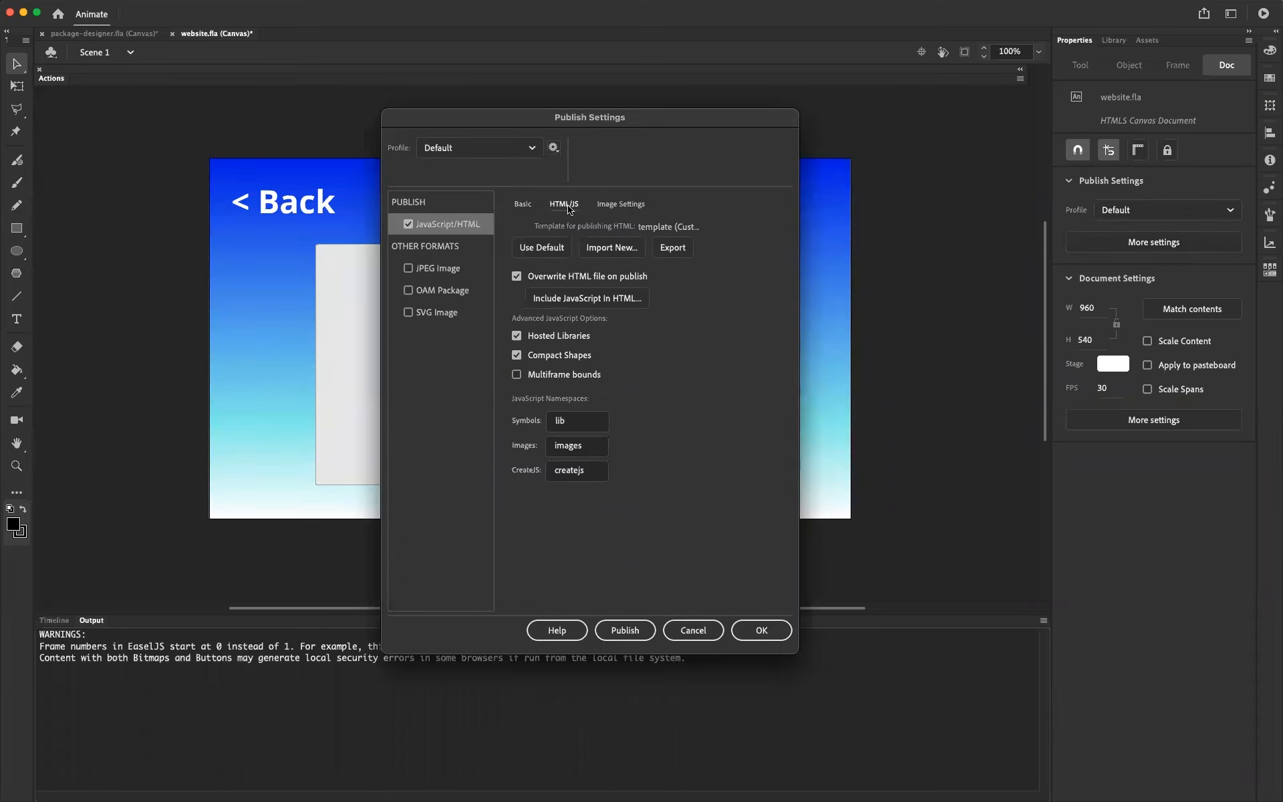
pyautogui.click(611, 247)
pyautogui.click(592, 279)
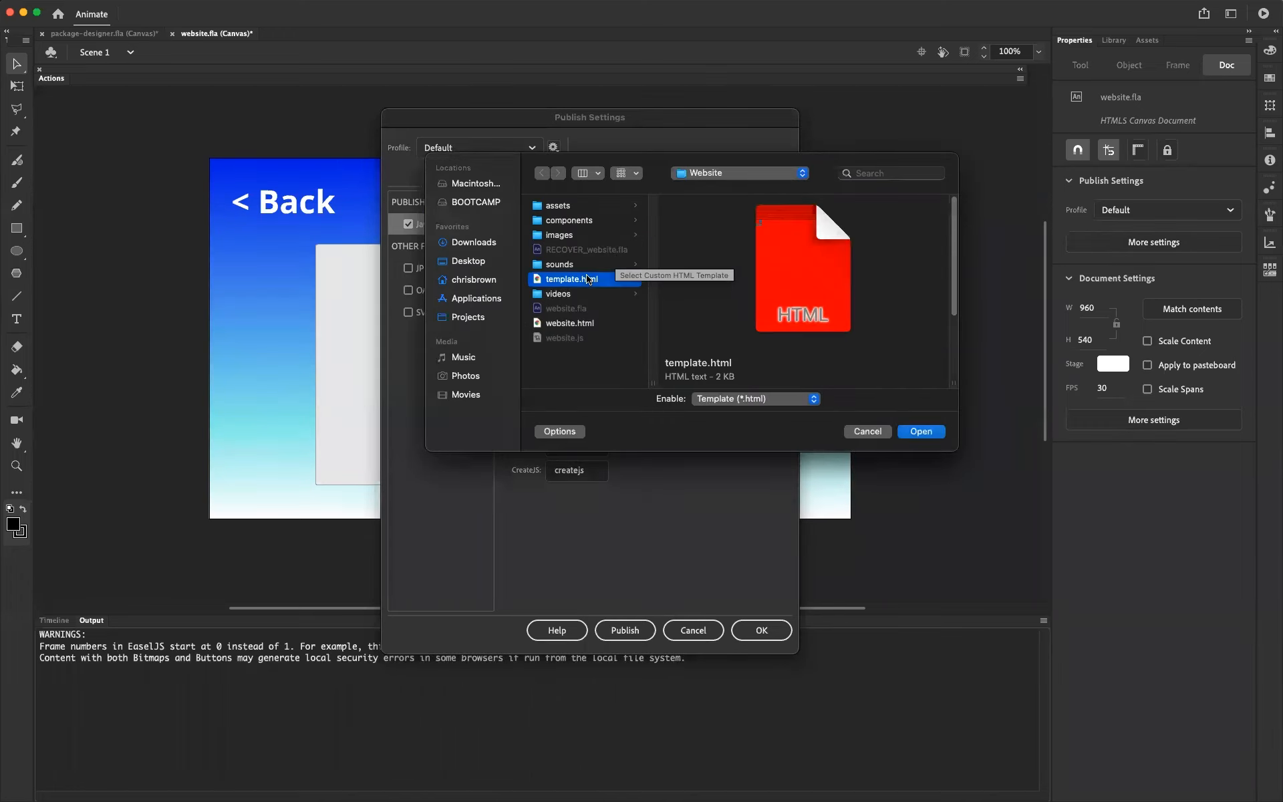
pyautogui.click(921, 431)
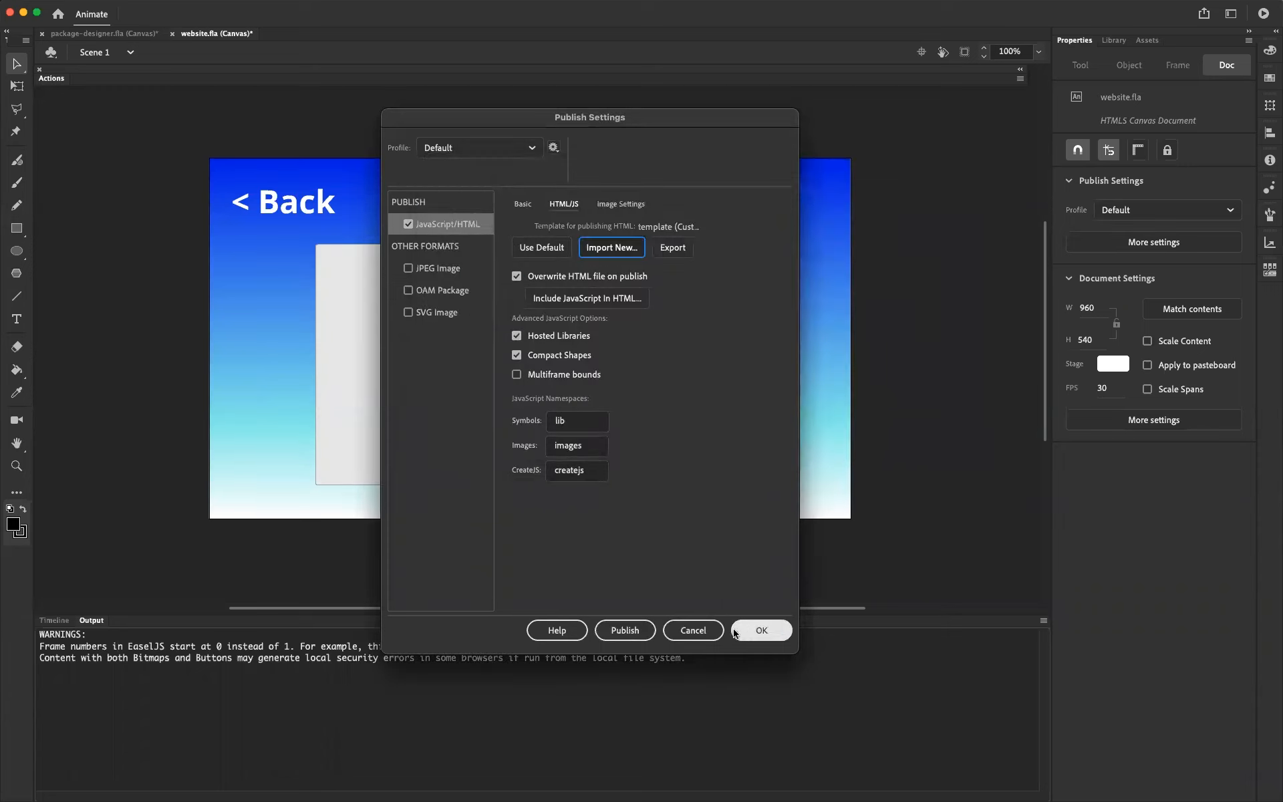
pyautogui.click(742, 631)
pyautogui.press('super+Return')
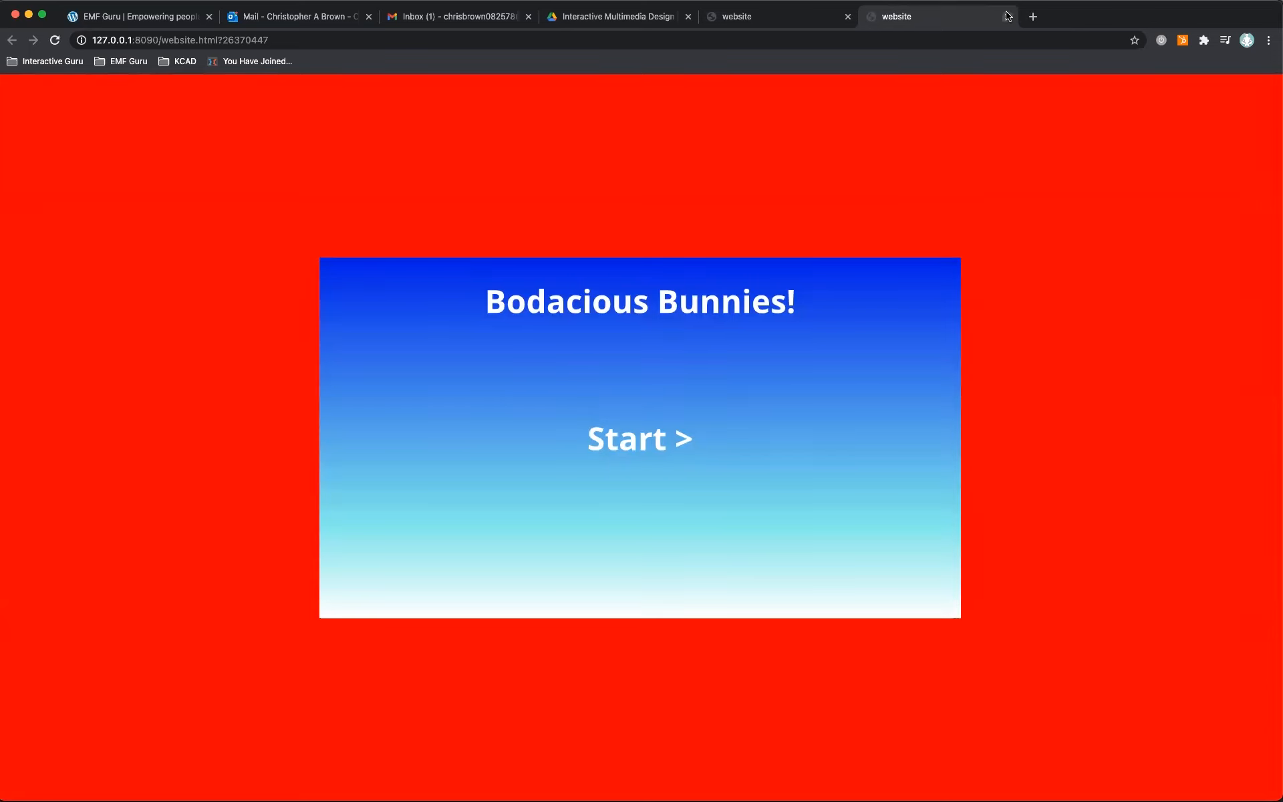
# Switch to Finder, compare the template.html files in the HTML5 Framework and Website folders, and return to Atom.
pyautogui.press('super+Tab')
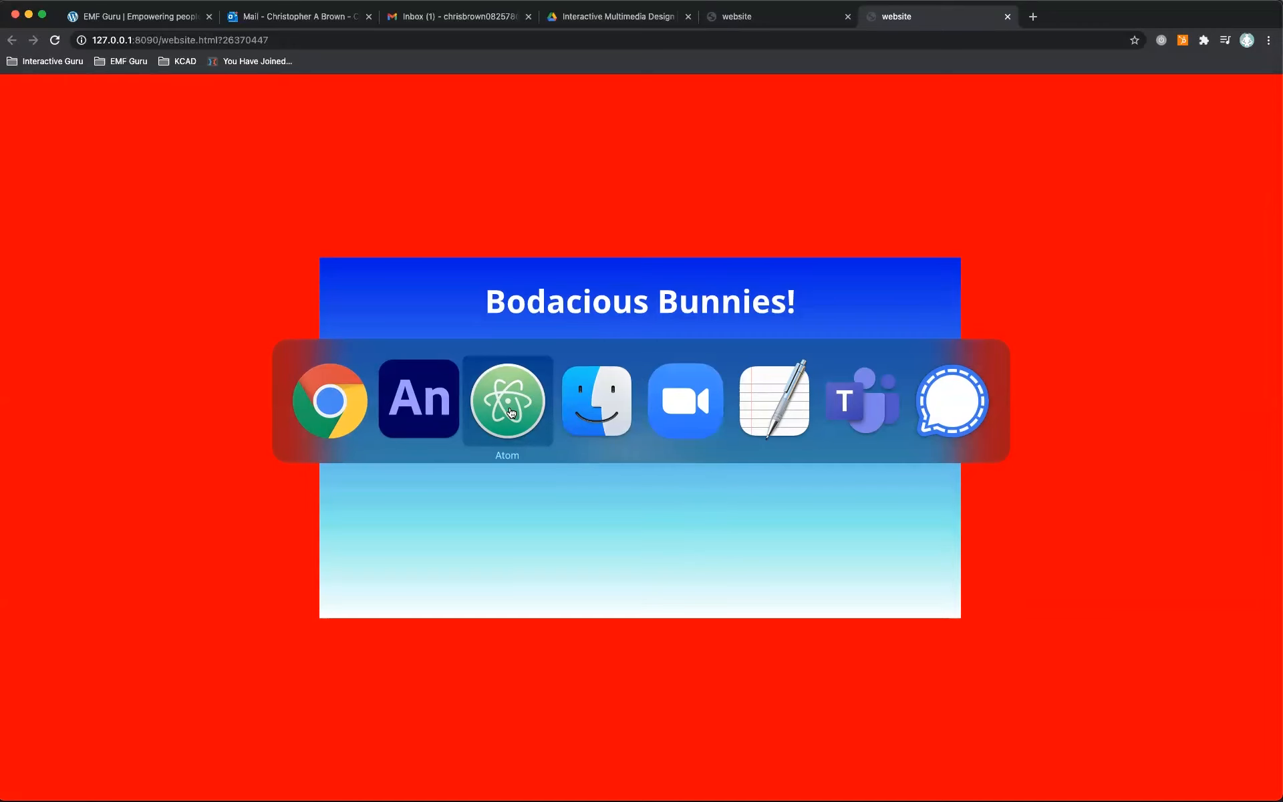
pyautogui.click(634, 403)
pyautogui.click(199, 74)
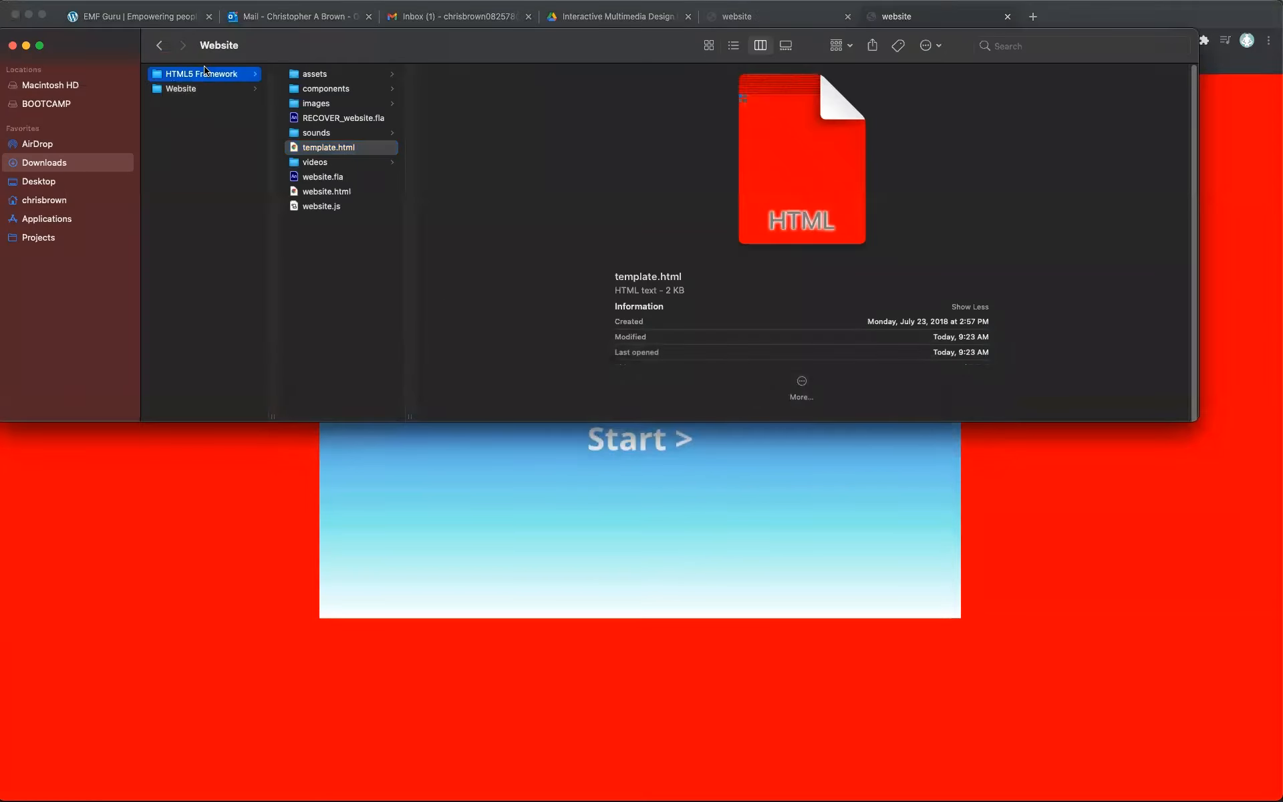
pyautogui.click(325, 192)
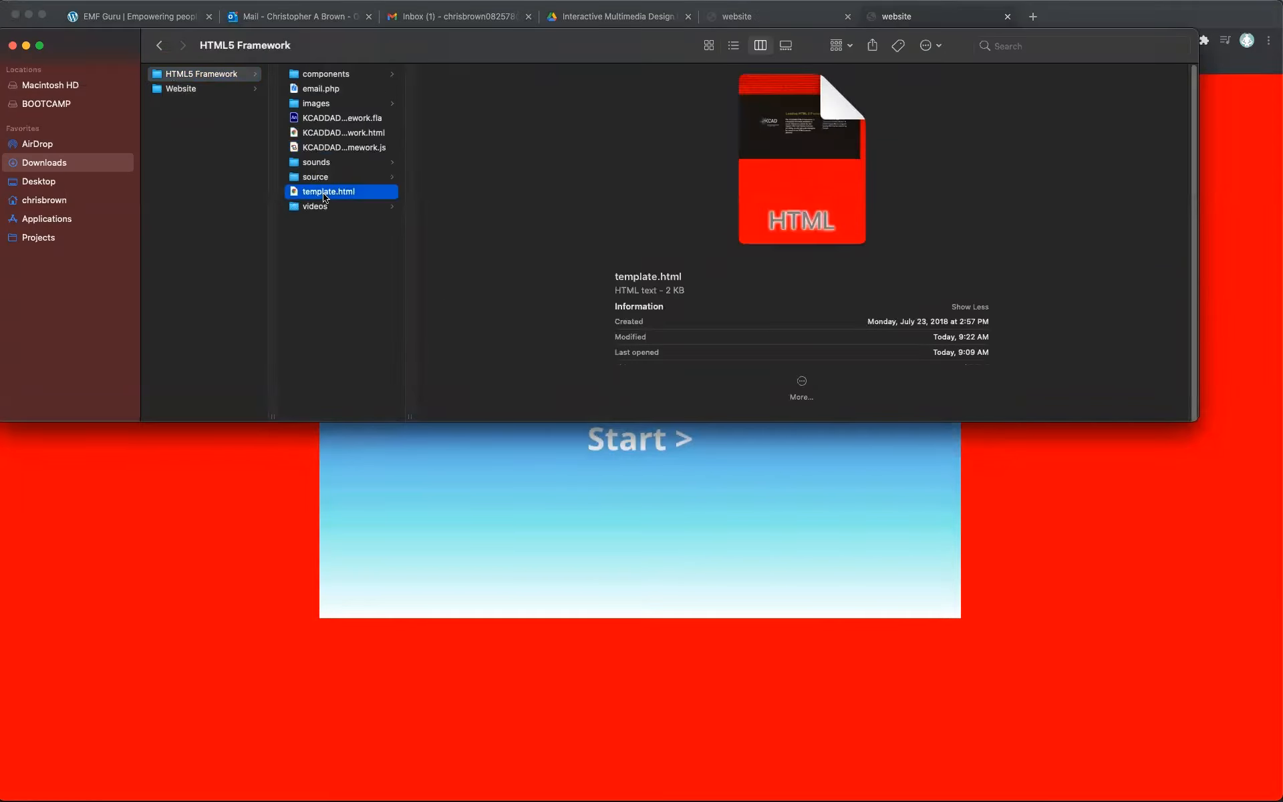
pyautogui.click(228, 91)
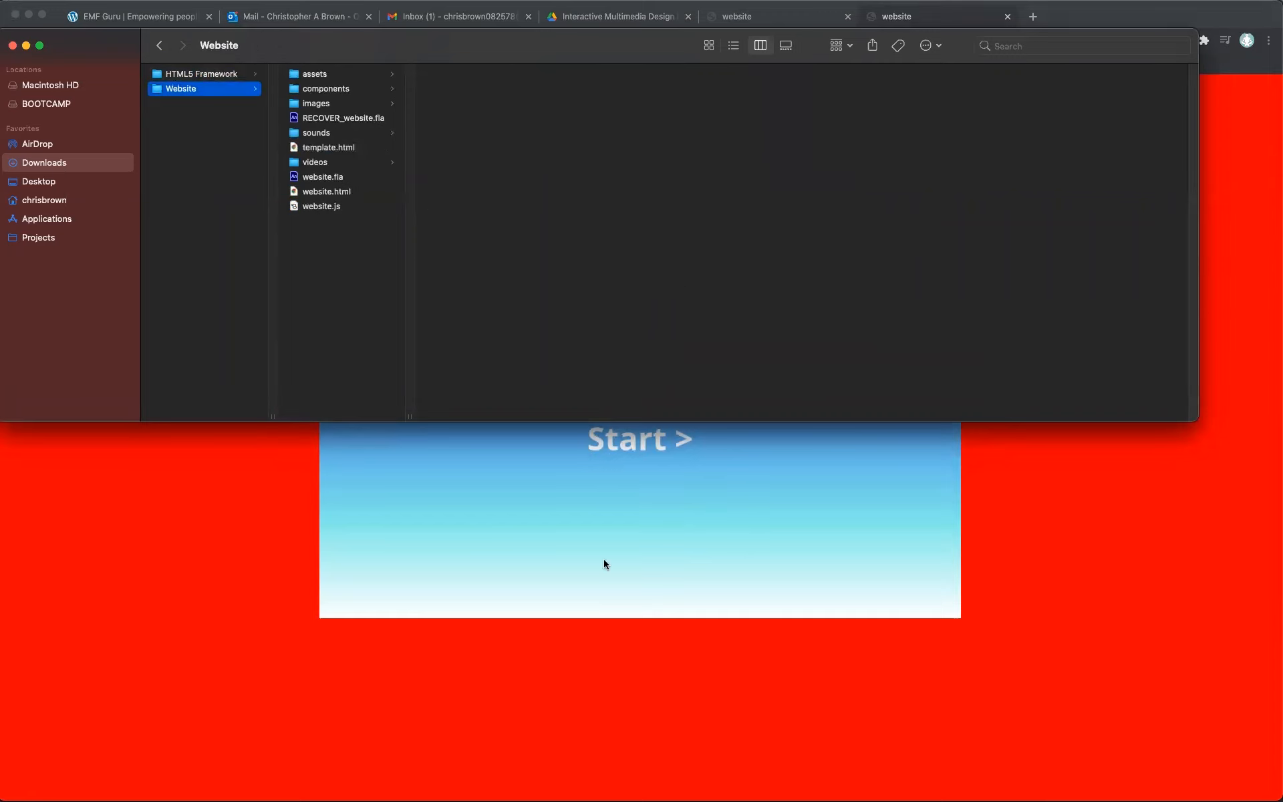
pyautogui.click(917, 770)
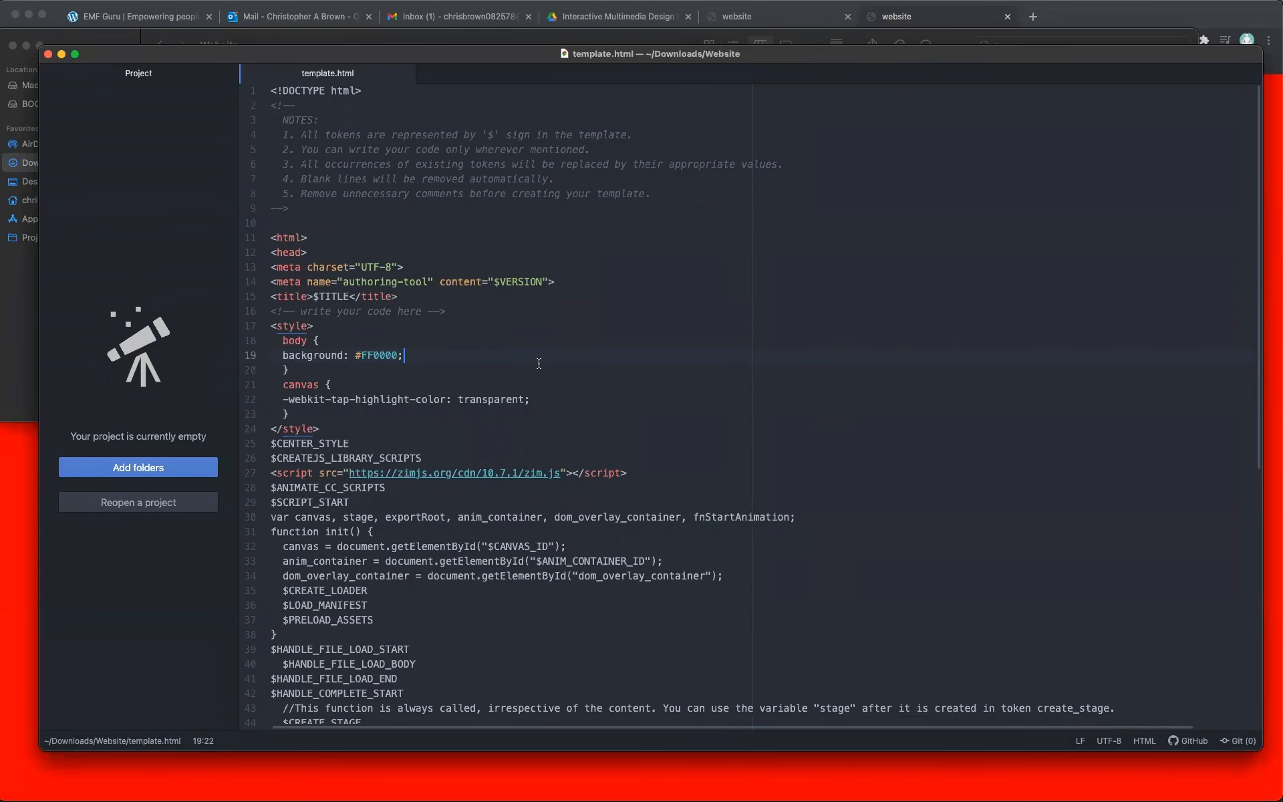
# Switch to Animate, review the HTML template options in the publish settings and close them without changes.
pyautogui.press('super+Tab')
pyautogui.press('super+Tab')
pyautogui.press('super+Tab')
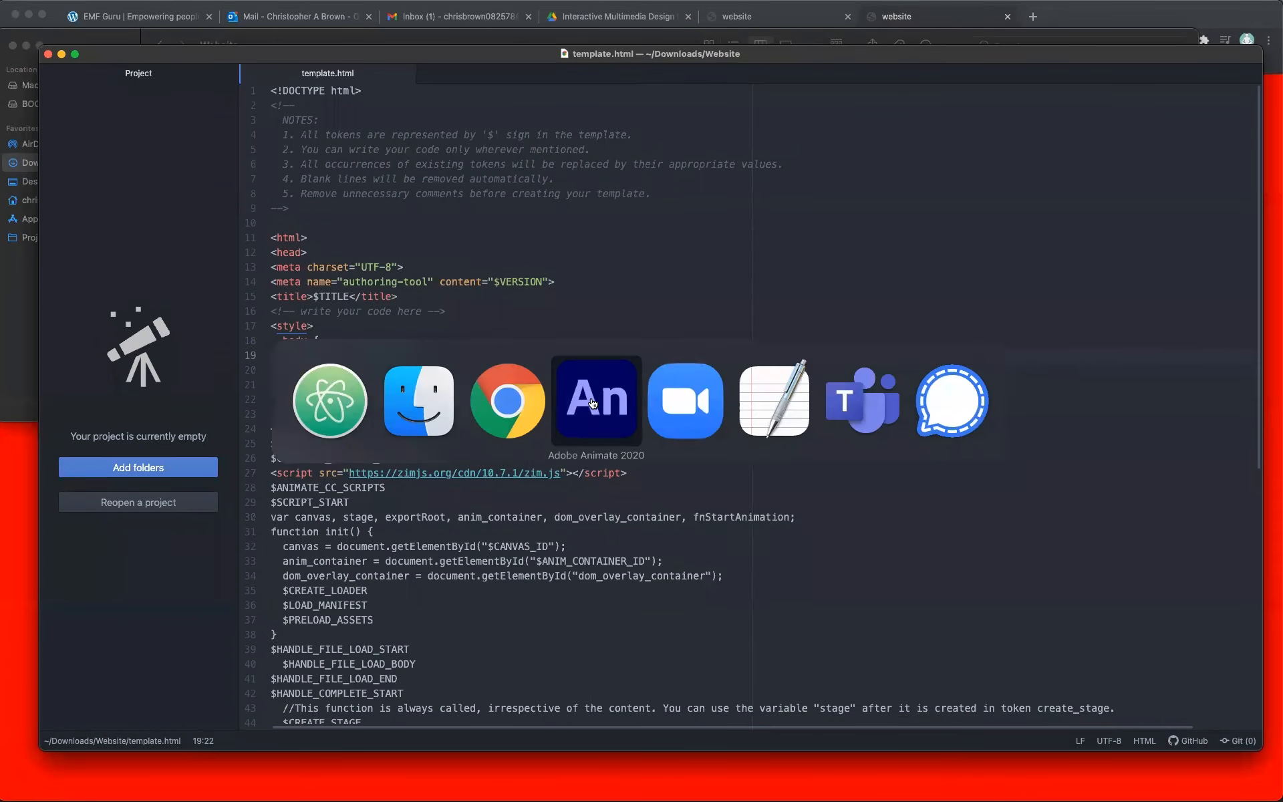
pyautogui.click(1089, 242)
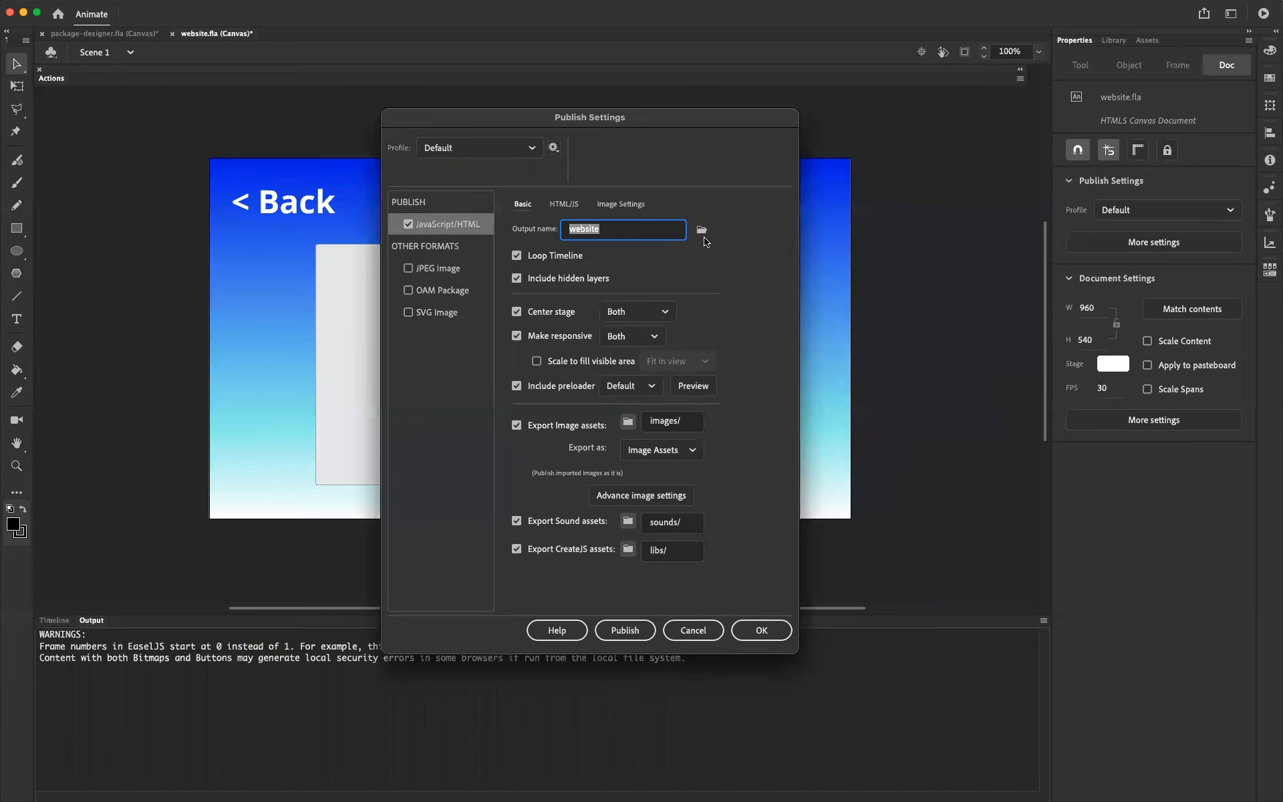
pyautogui.click(575, 205)
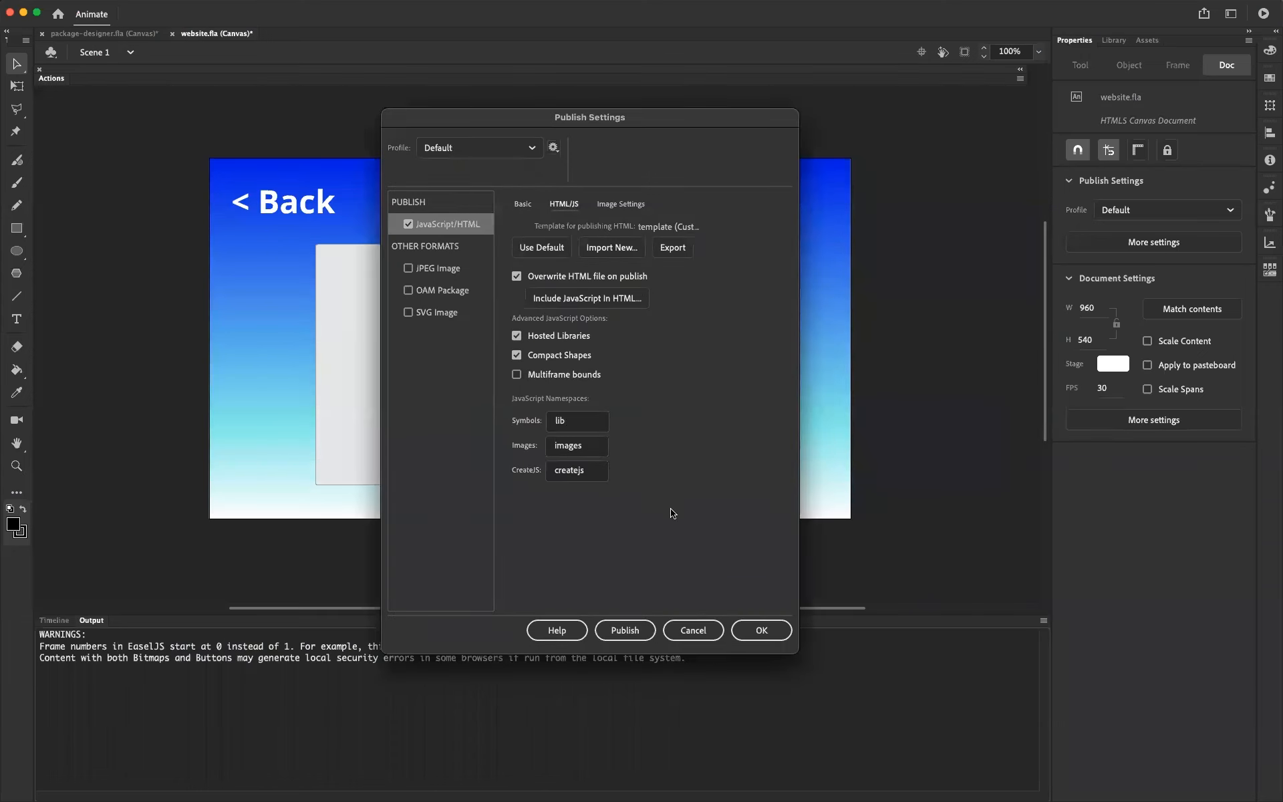
pyautogui.click(697, 629)
# Close the older website preview in Chrome, switch to Atom, set the body background colour to #0000FF and save template.html.
pyautogui.press('super+Tab')
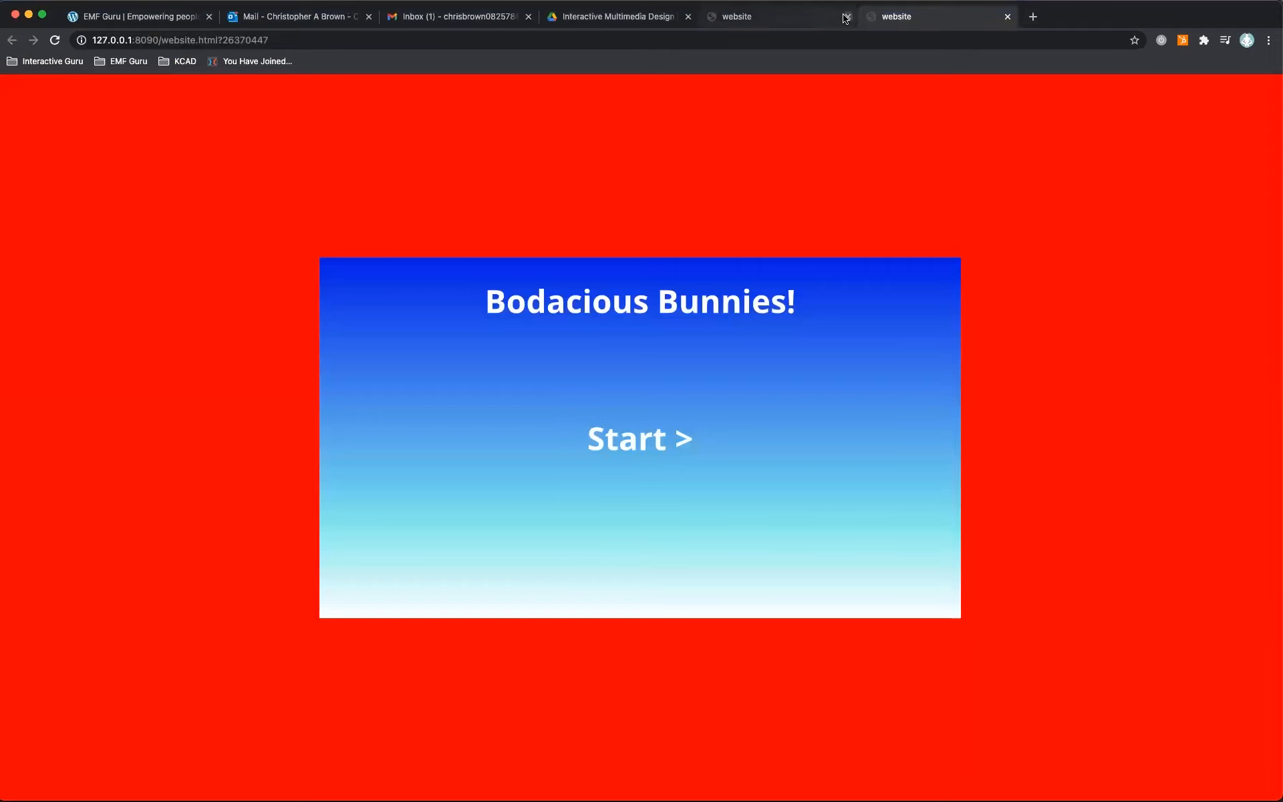
pyautogui.click(847, 17)
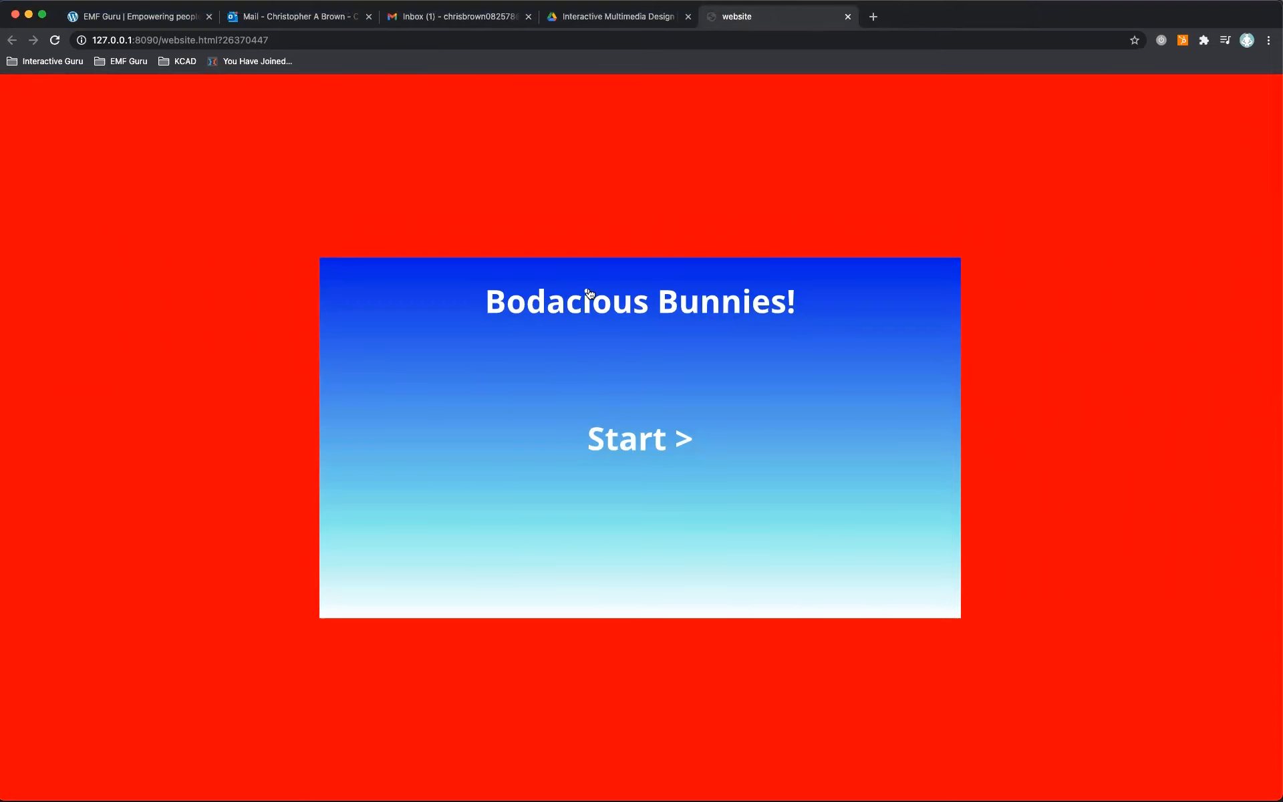
pyautogui.press('super+Tab')
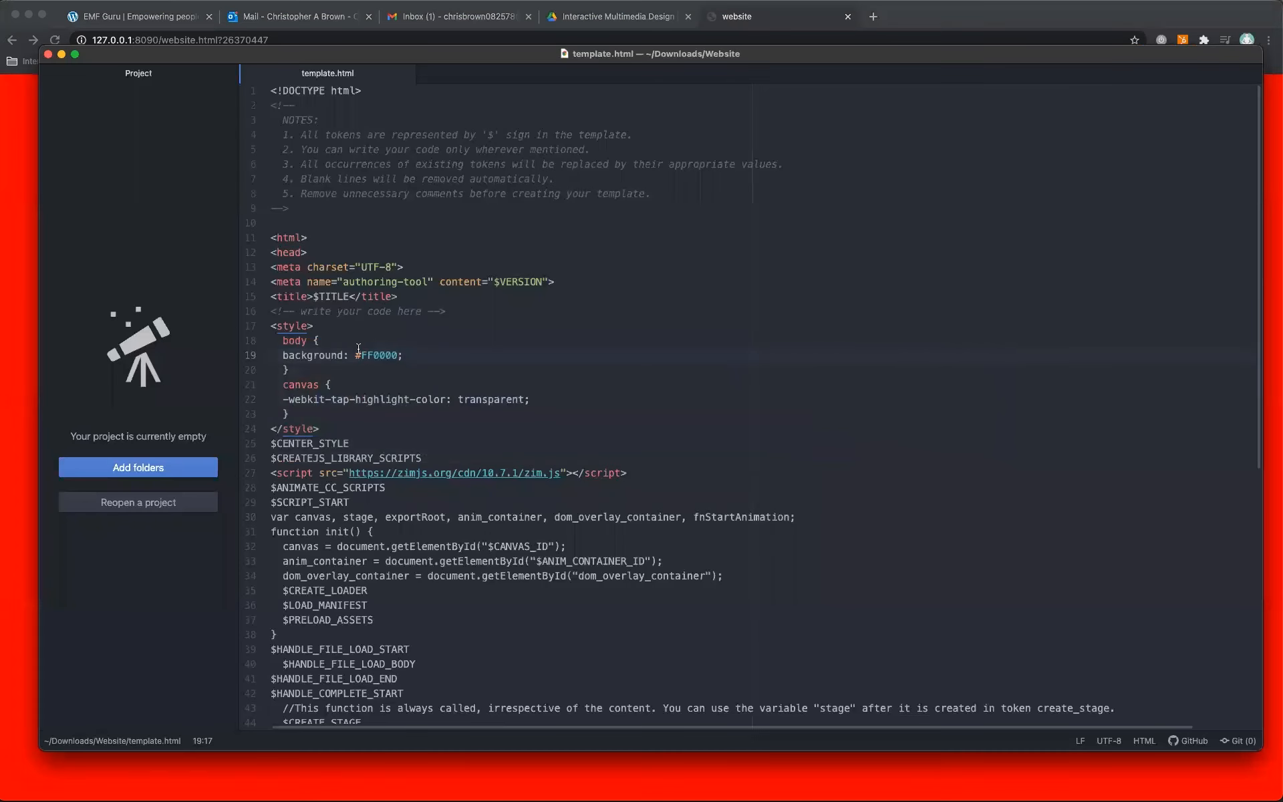
pyautogui.press('BackSpace')
pyautogui.press('BackSpace')
pyautogui.write('FF')
pyautogui.press('super+s')
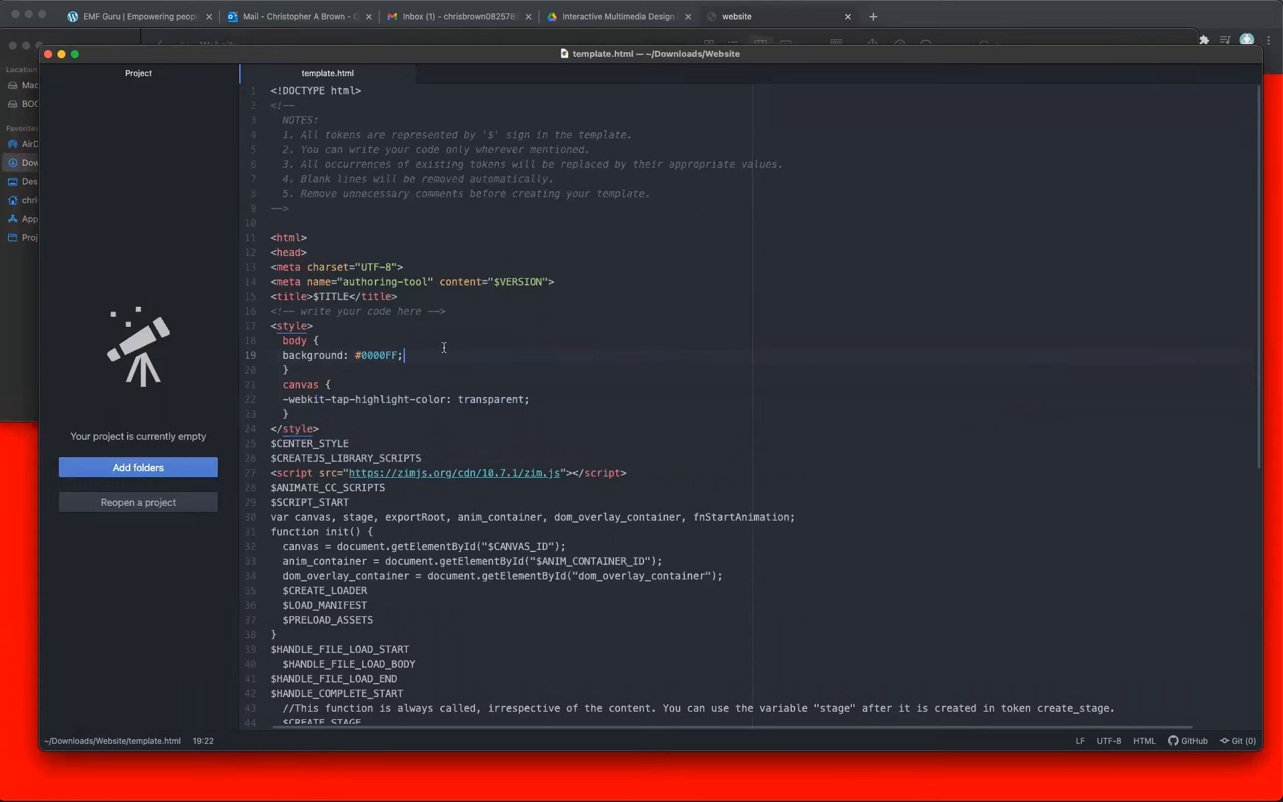
# Return to Chrome and reload the remaining website preview to examine the page background.
pyautogui.click(1271, 252)
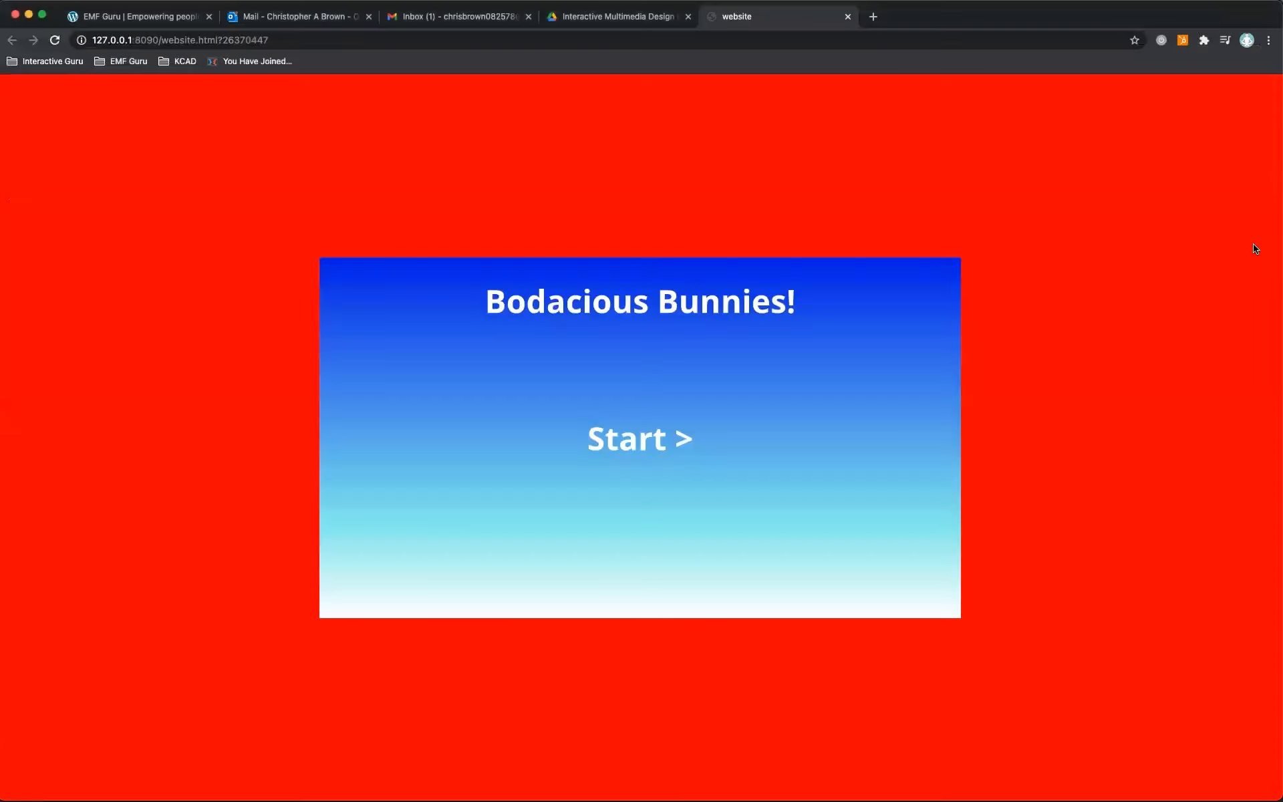
pyautogui.click(54, 41)
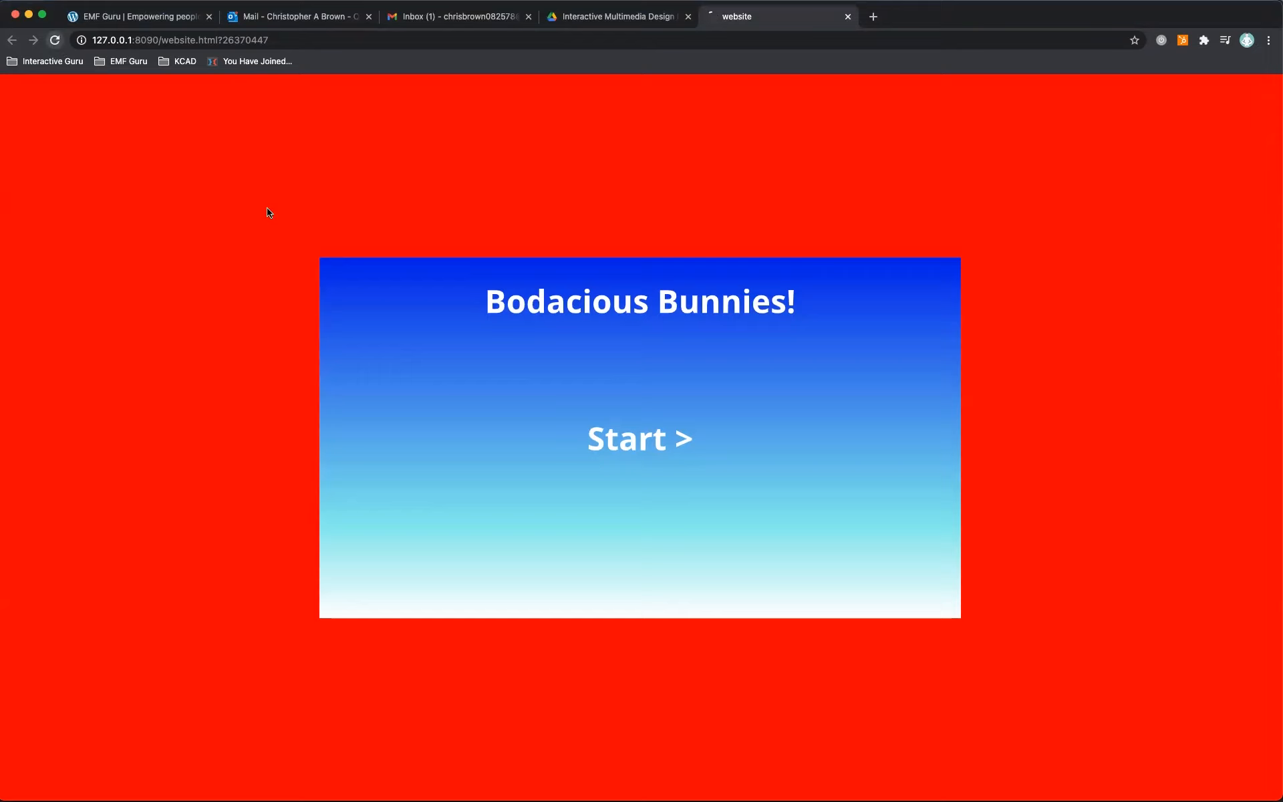
# Switch to Animate, import the updated template.html from the Website folder as the publishing HTML template and publish the website.
pyautogui.press('super+Tab')
pyautogui.press('super+Tab')
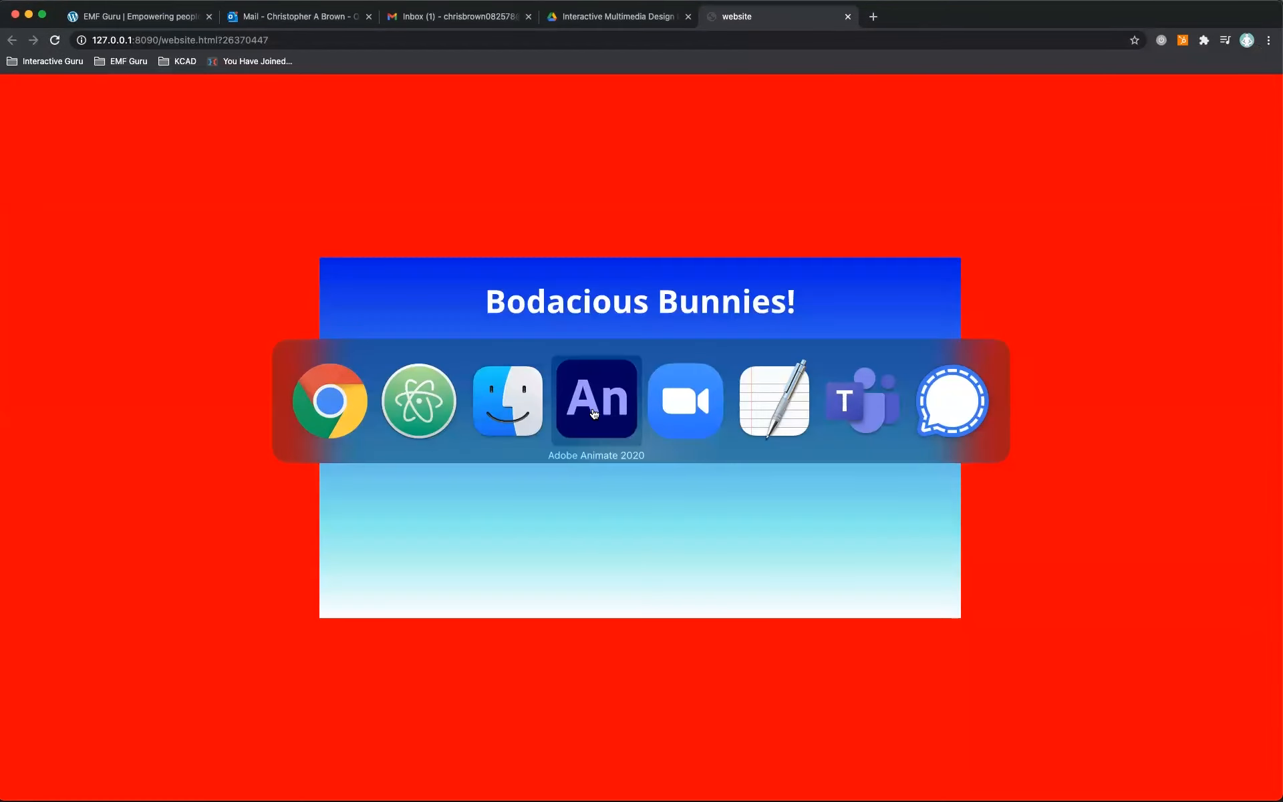
pyautogui.click(594, 414)
pyautogui.click(1101, 246)
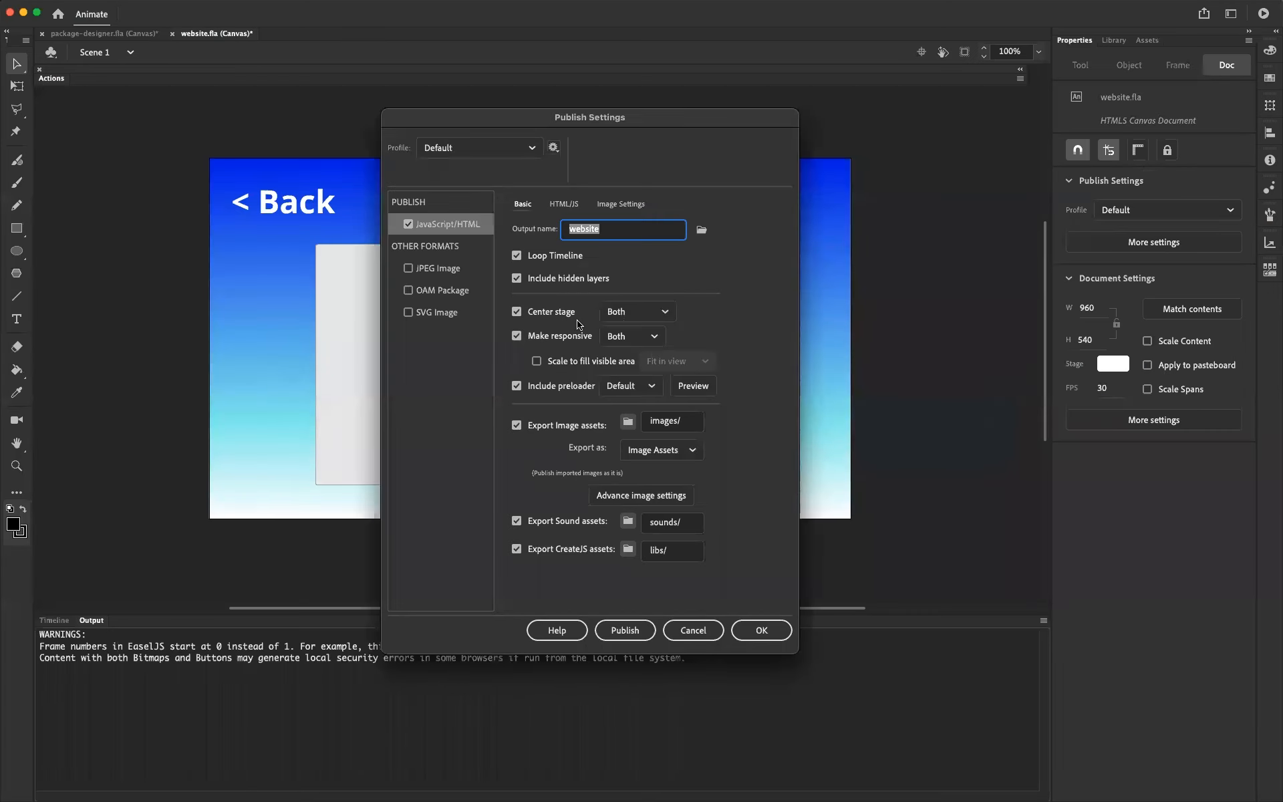
pyautogui.click(565, 205)
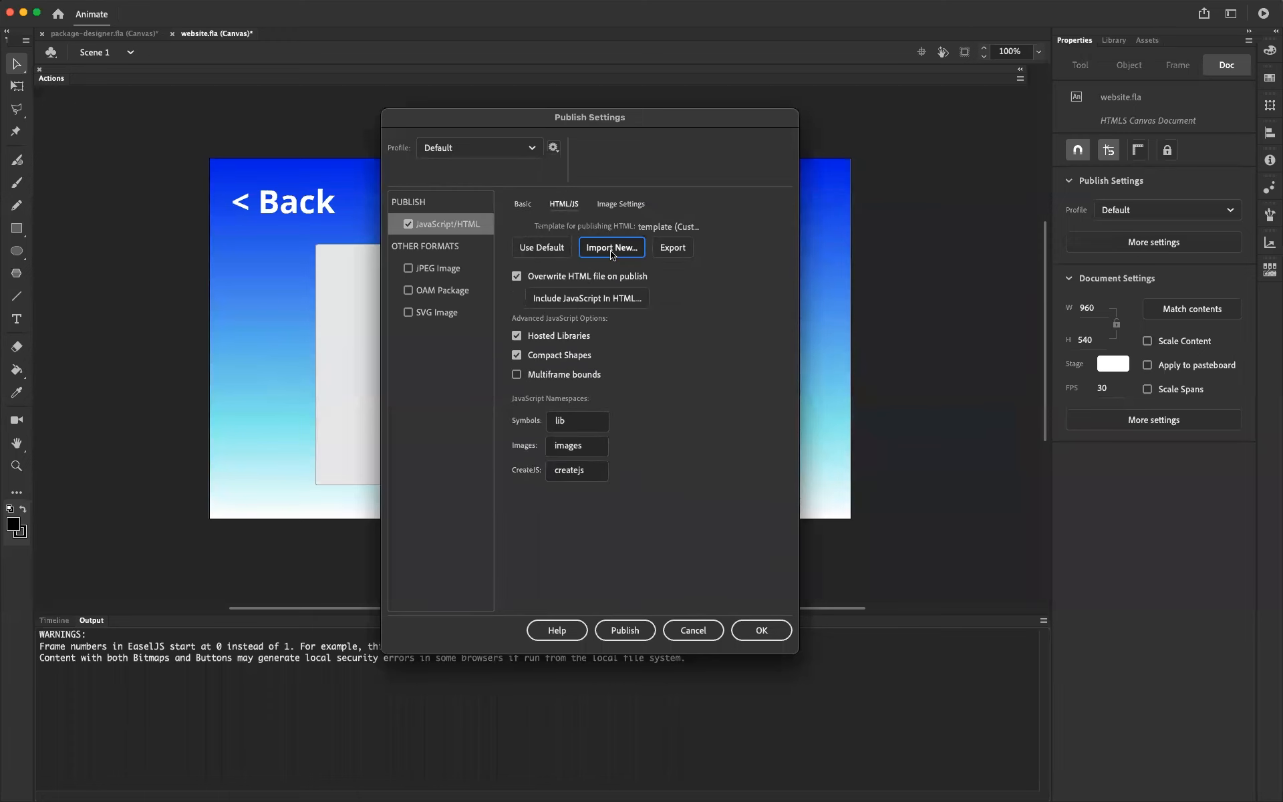
pyautogui.click(611, 251)
pyautogui.click(571, 278)
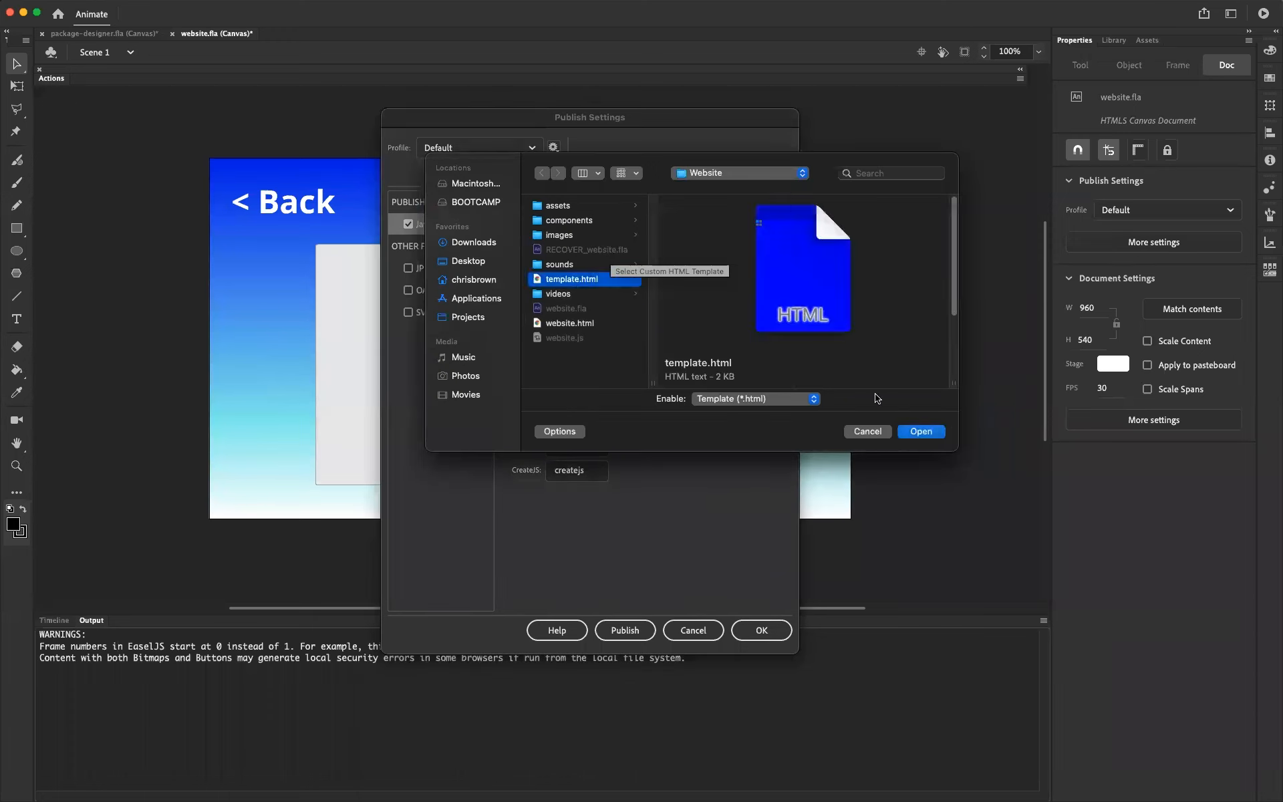
pyautogui.click(921, 431)
pyautogui.click(634, 631)
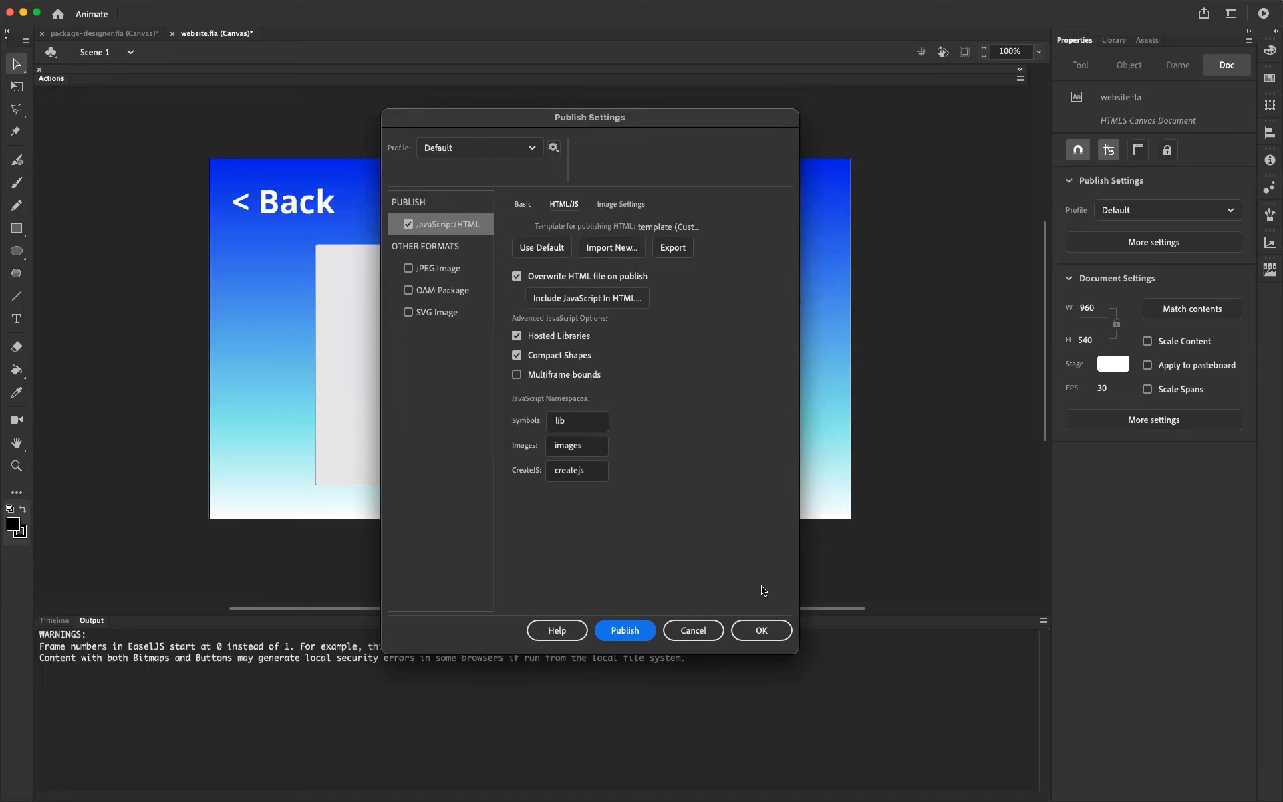
# Switch to Chrome and reload the website preview to examine the page background after the republish.
pyautogui.press('super+Tab')
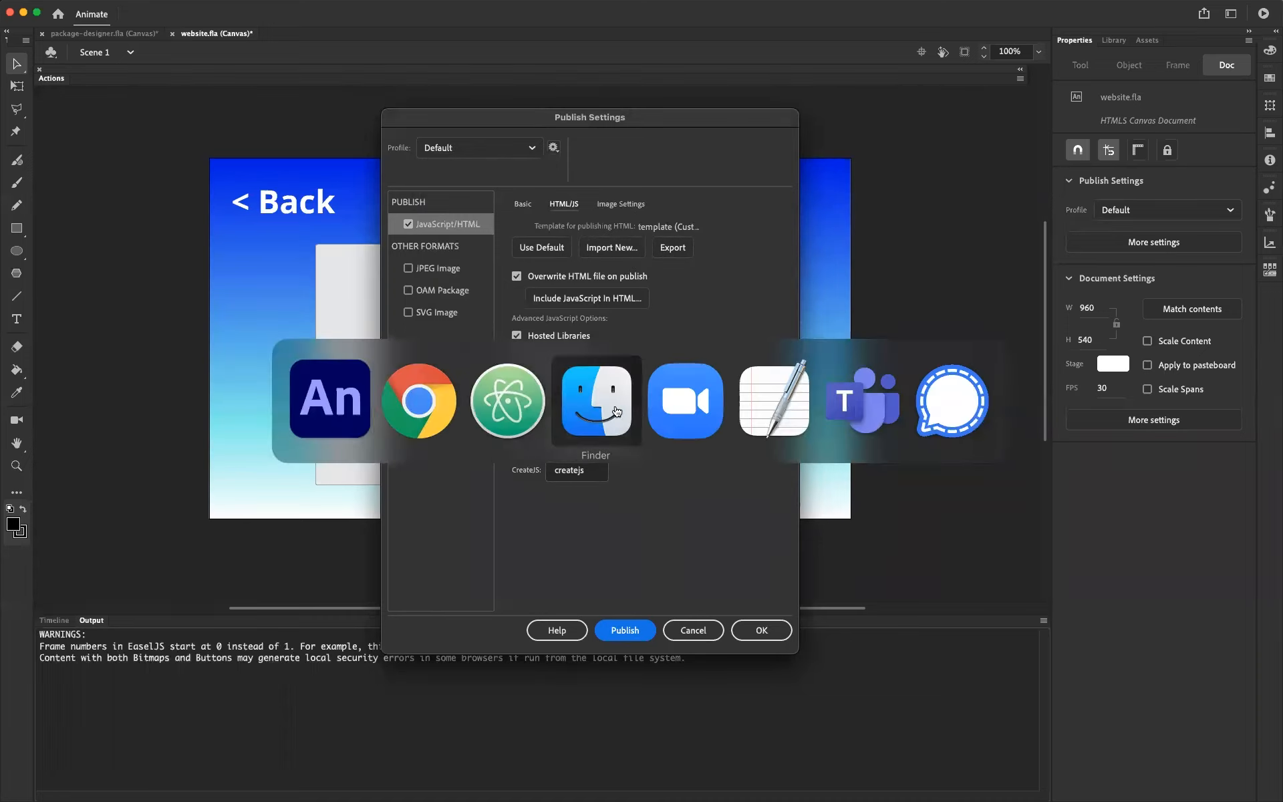
pyautogui.click(440, 410)
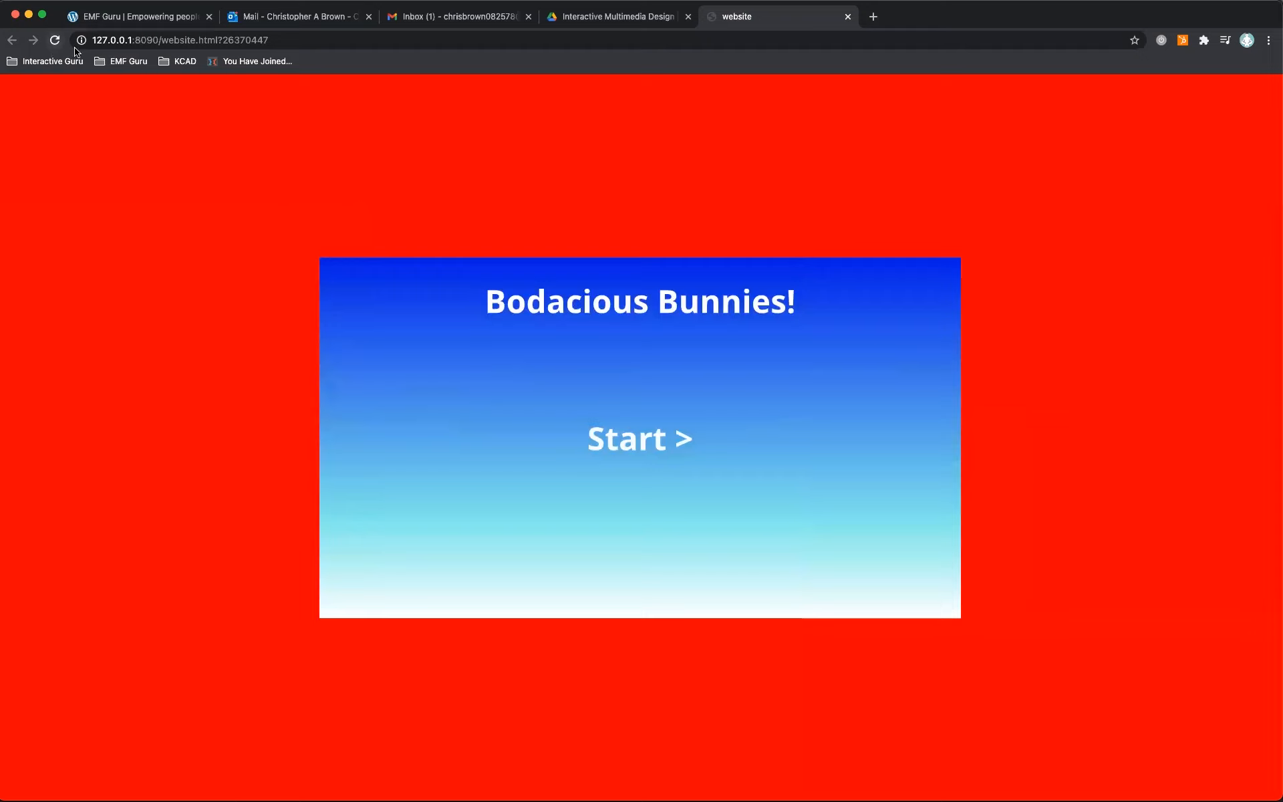
pyautogui.click(56, 43)
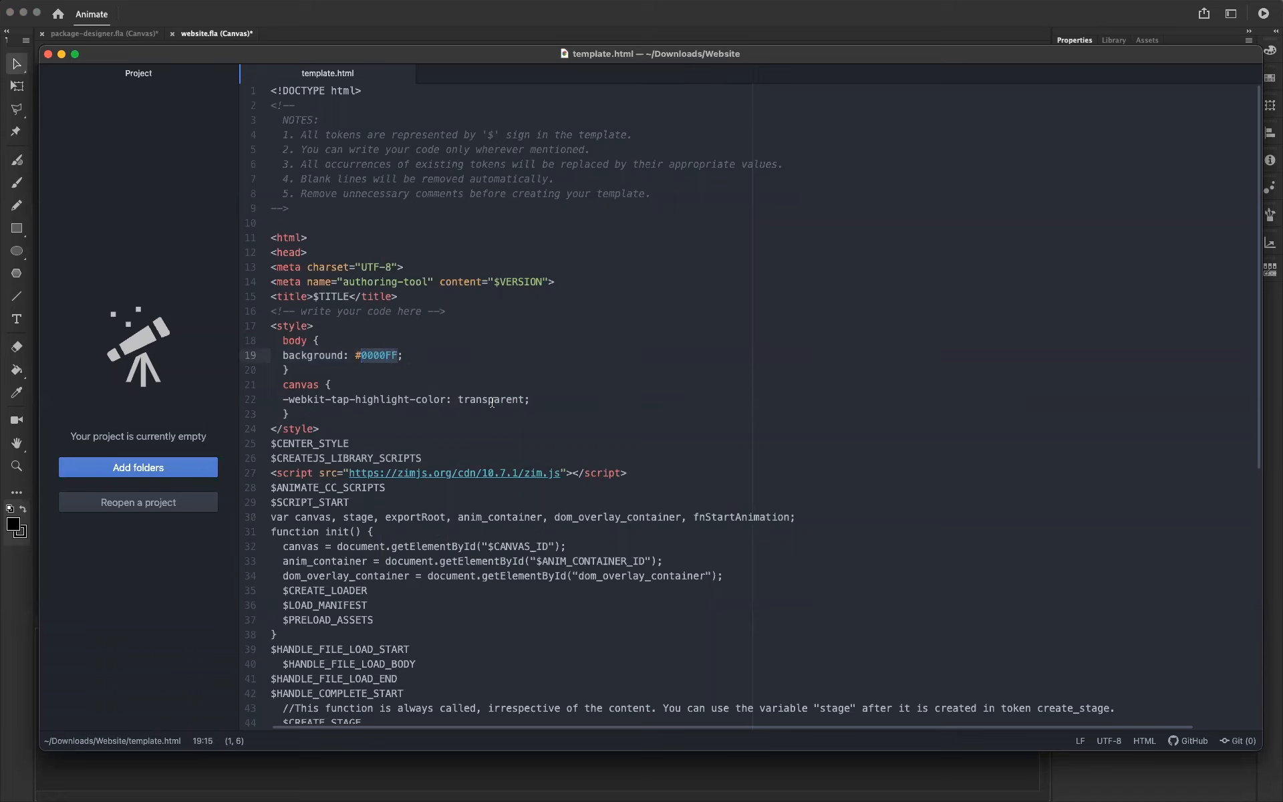
# From Finder, open template.html of the Projects/KCAD/HTML5 Framework folder in Atom and copy its body background line.
pyautogui.click(413, 348)
pyautogui.press('super+Tab')
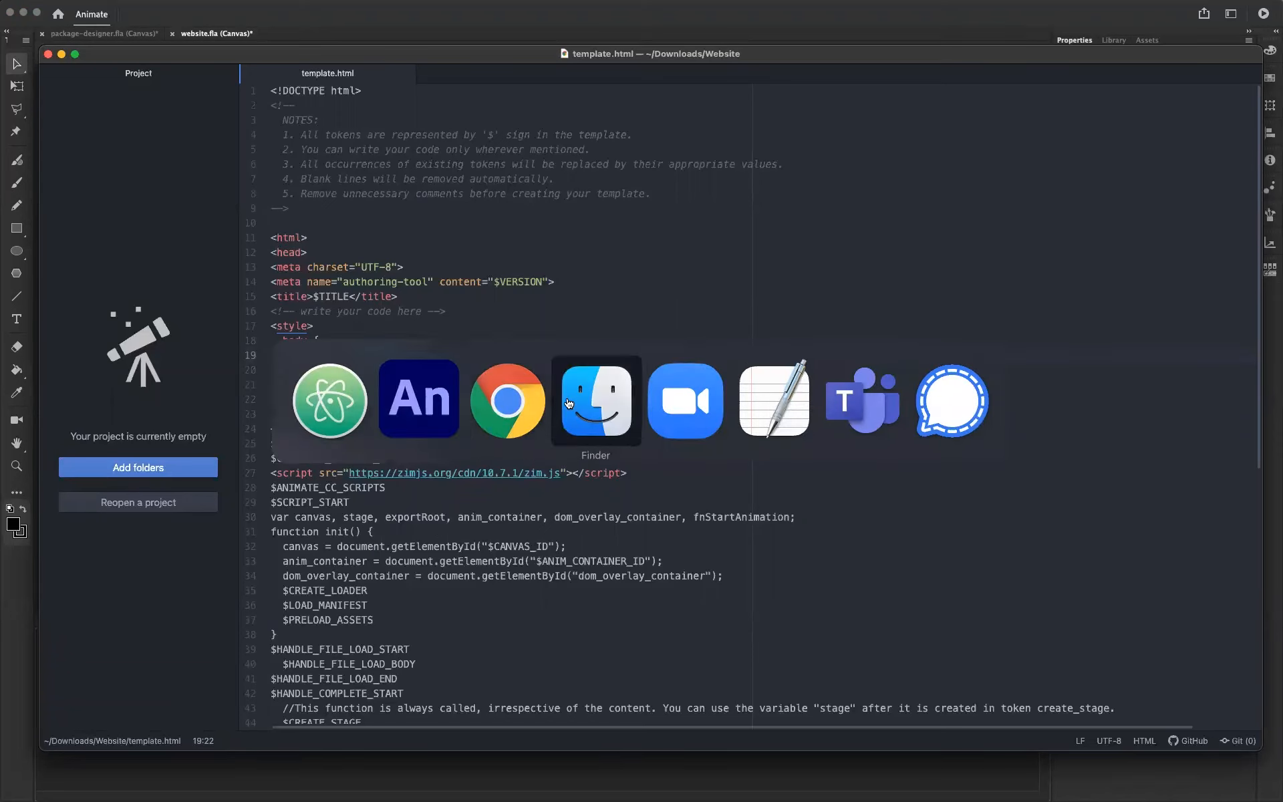
pyautogui.click(615, 400)
pyautogui.click(212, 74)
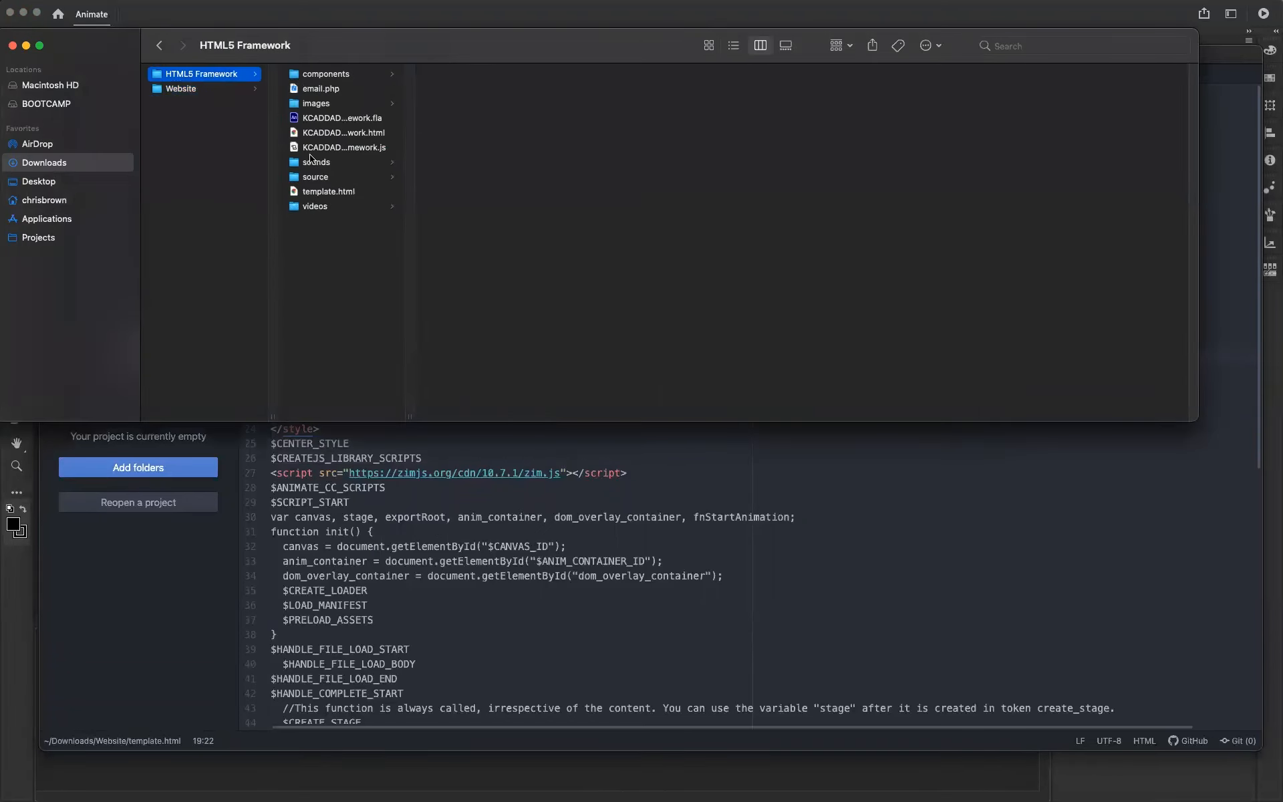
pyautogui.moveTo(304, 194); pyautogui.dragTo(832, 776)
pyautogui.moveTo(646, 354); pyautogui.dragTo(281, 355)
pyautogui.press('super+c')
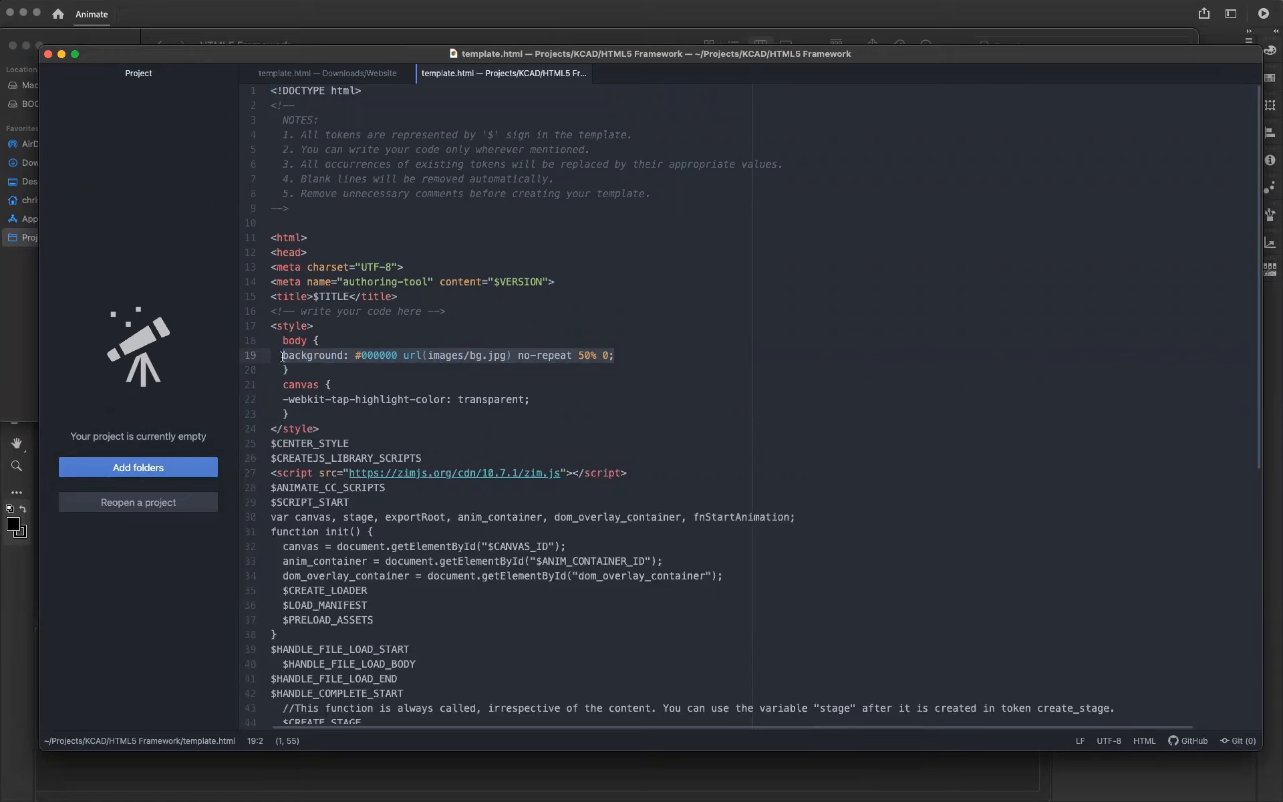
# Close the framework template, replace the Website template's body background line with the copied "background: #000000 url(images/bg.jpg) no-repeat 50% 0;" and save template.html.
pyautogui.click(583, 73)
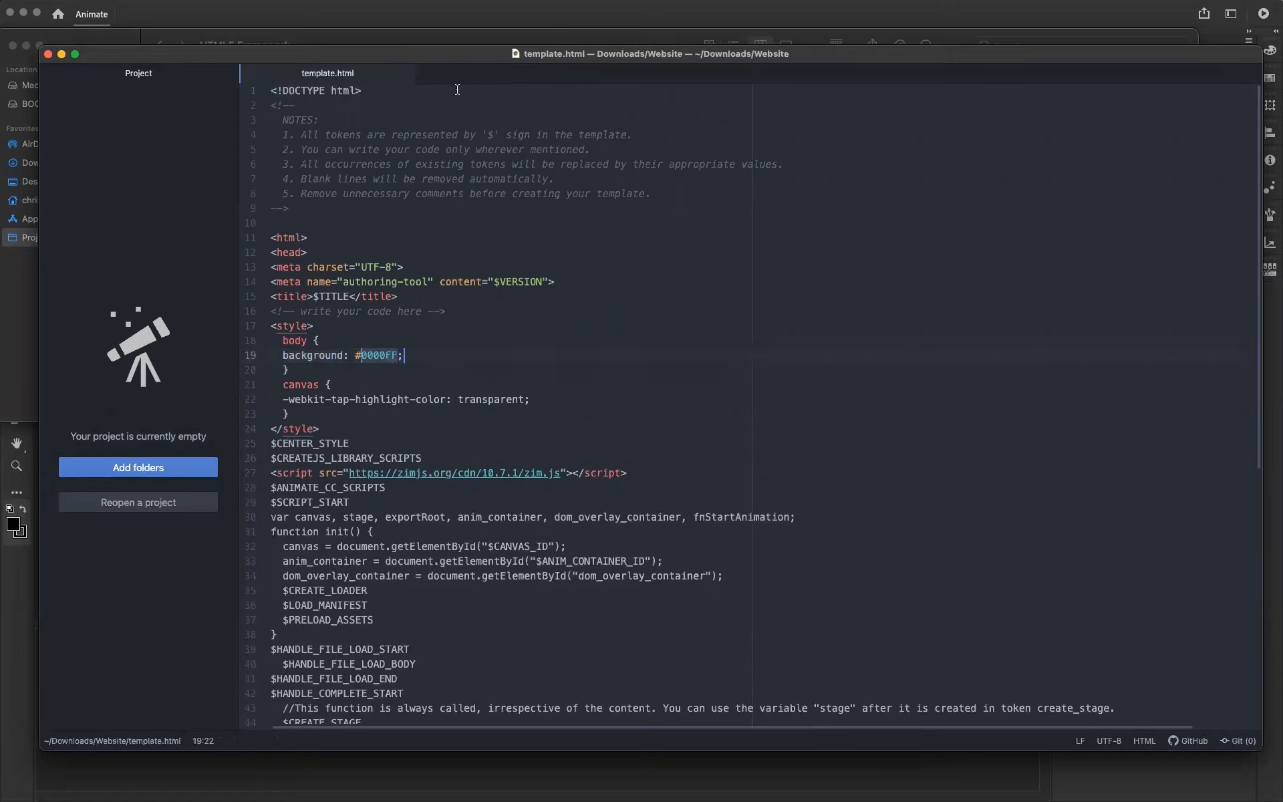
pyautogui.moveTo(414, 355); pyautogui.dragTo(280, 357)
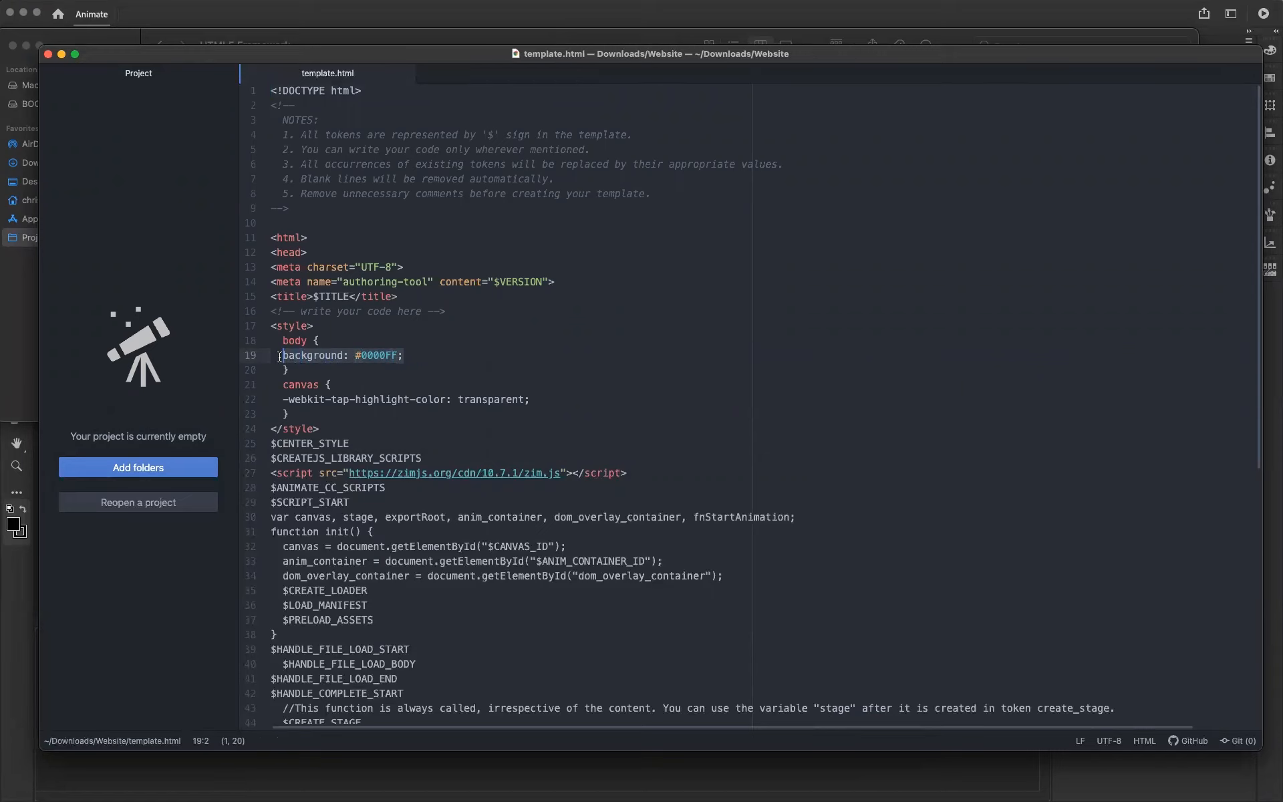
pyautogui.press('super+v')
pyautogui.moveTo(400, 356); pyautogui.dragTo(356, 355)
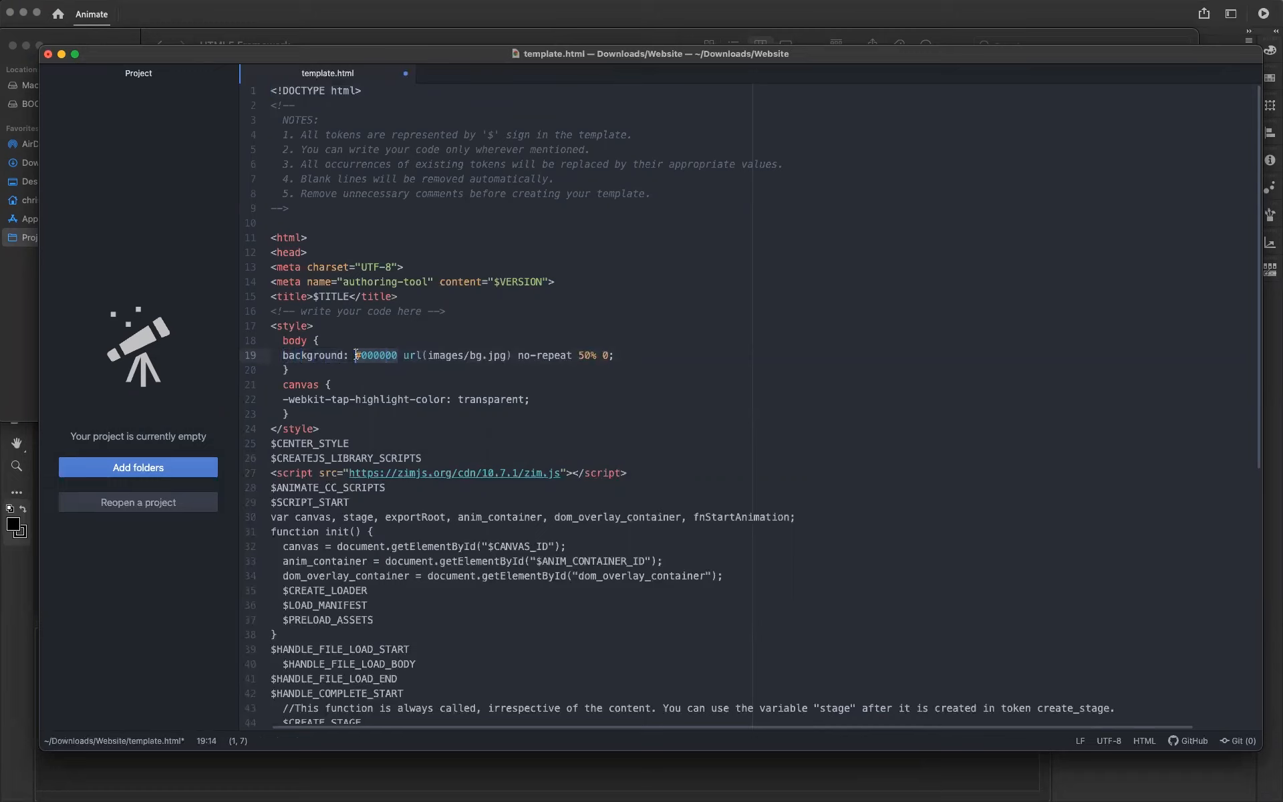
pyautogui.doubleClick(476, 354)
pyautogui.moveTo(355, 355); pyautogui.dragTo(489, 354)
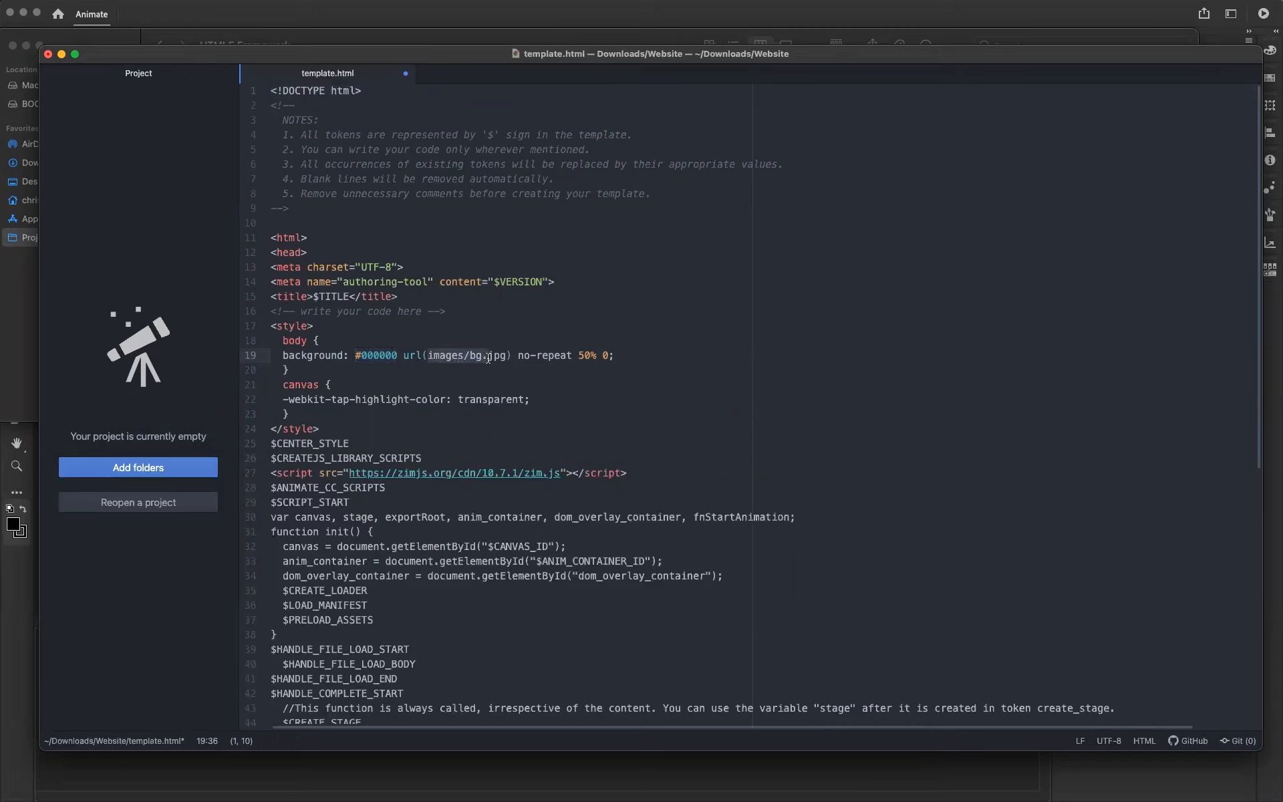
pyautogui.click(513, 355)
pyautogui.moveTo(481, 355); pyautogui.dragTo(472, 354)
pyautogui.click(659, 354)
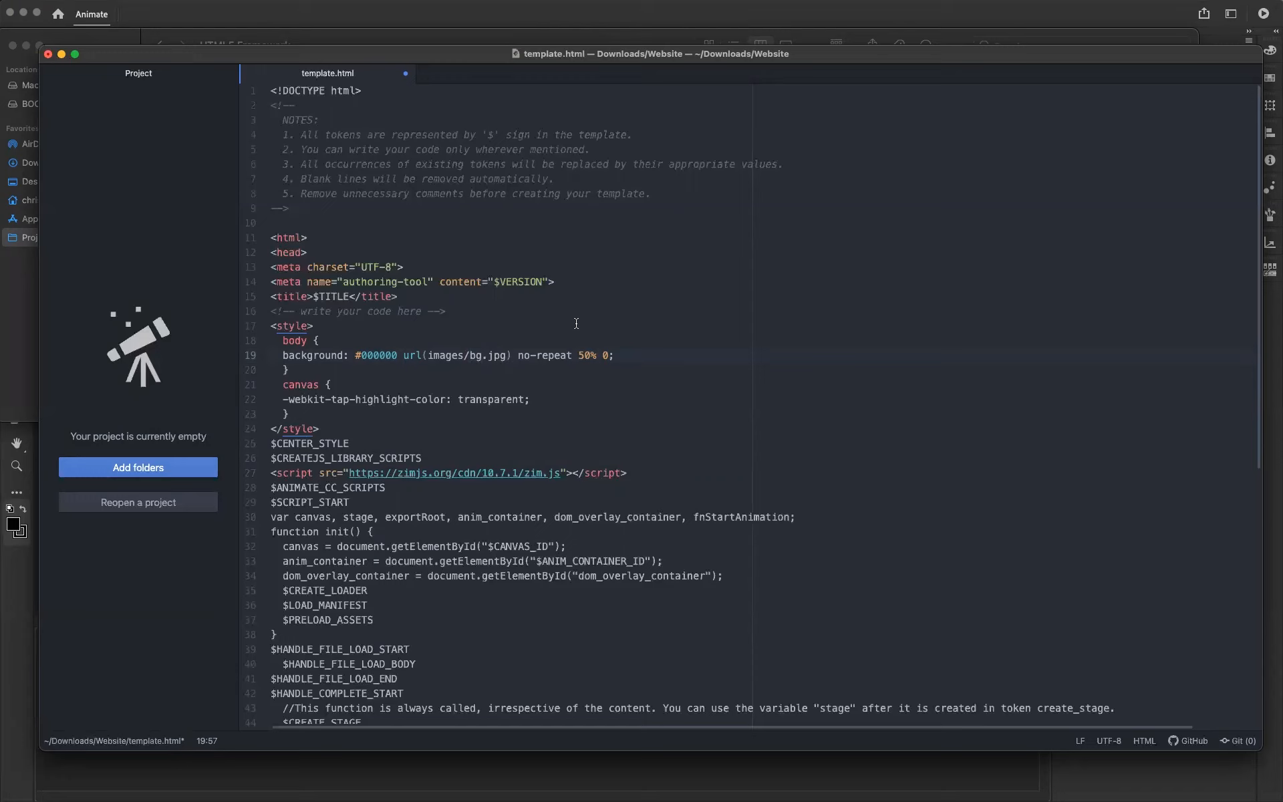
pyautogui.press('cmd+s')
# Switch to Animate, re-import template.html from the Website folder as the HTML template, publish and accept the publish settings.
pyautogui.press('cmd+Tab')
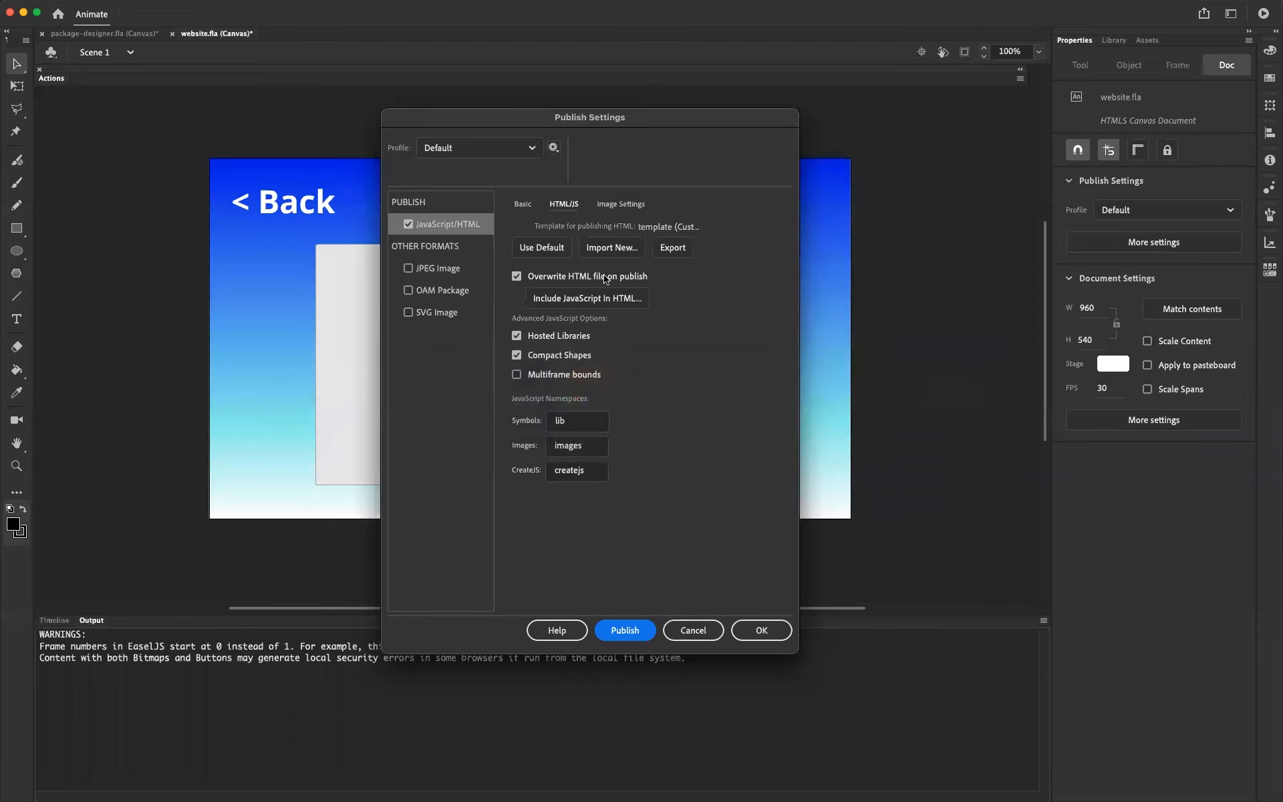
pyautogui.click(613, 250)
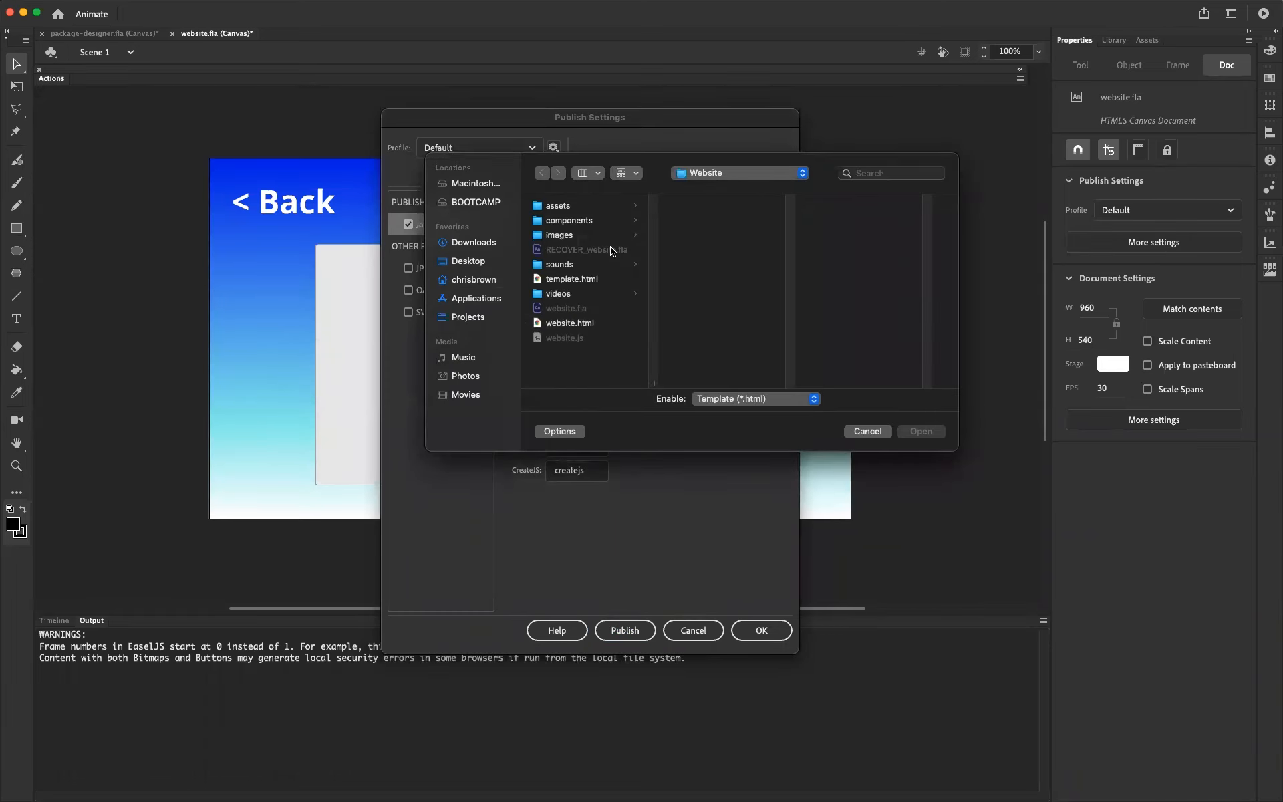
pyautogui.click(597, 284)
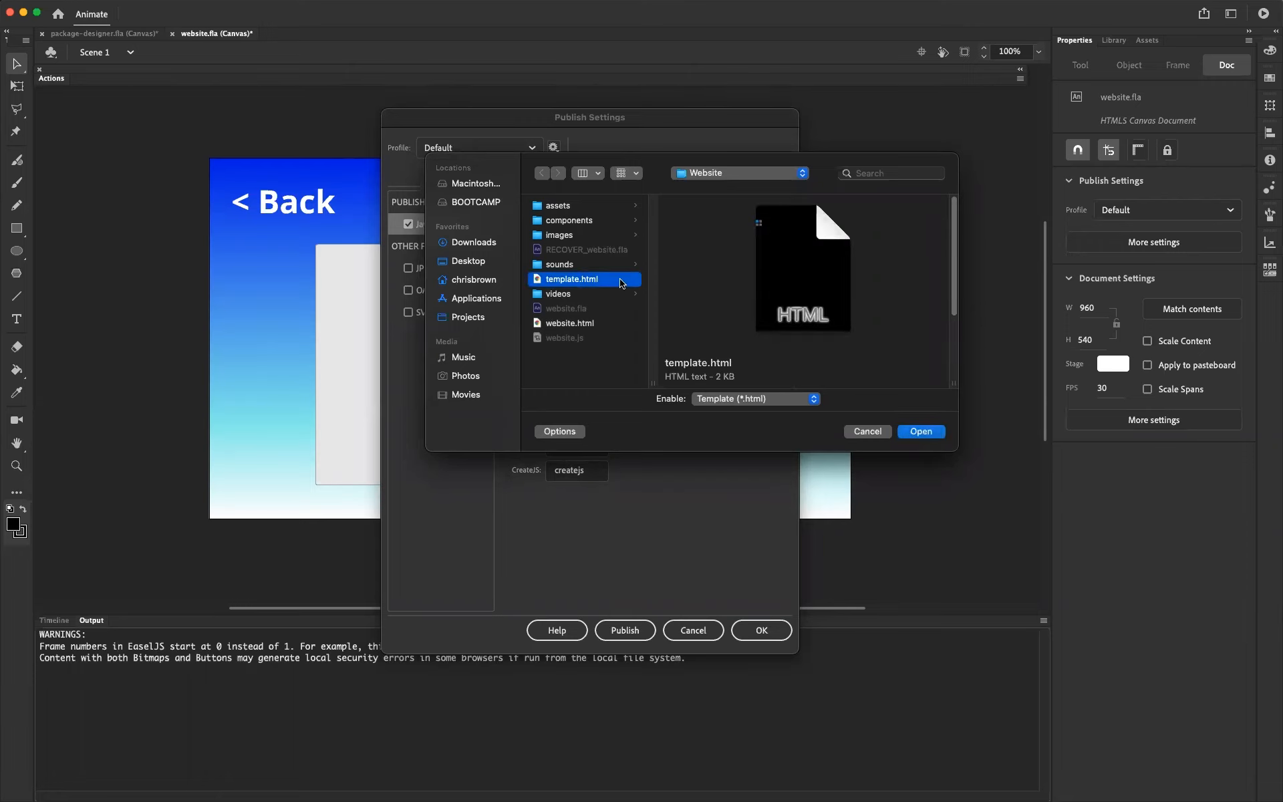
pyautogui.click(929, 433)
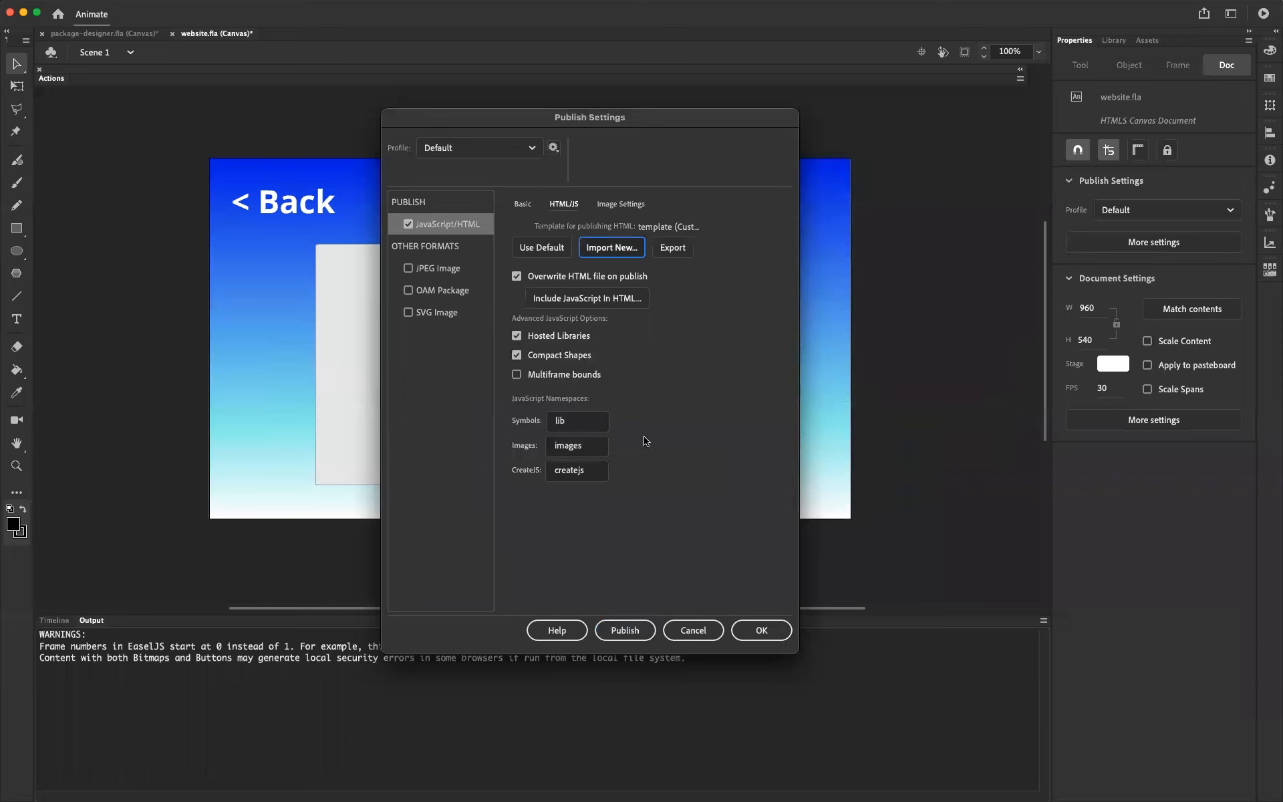
pyautogui.click(631, 630)
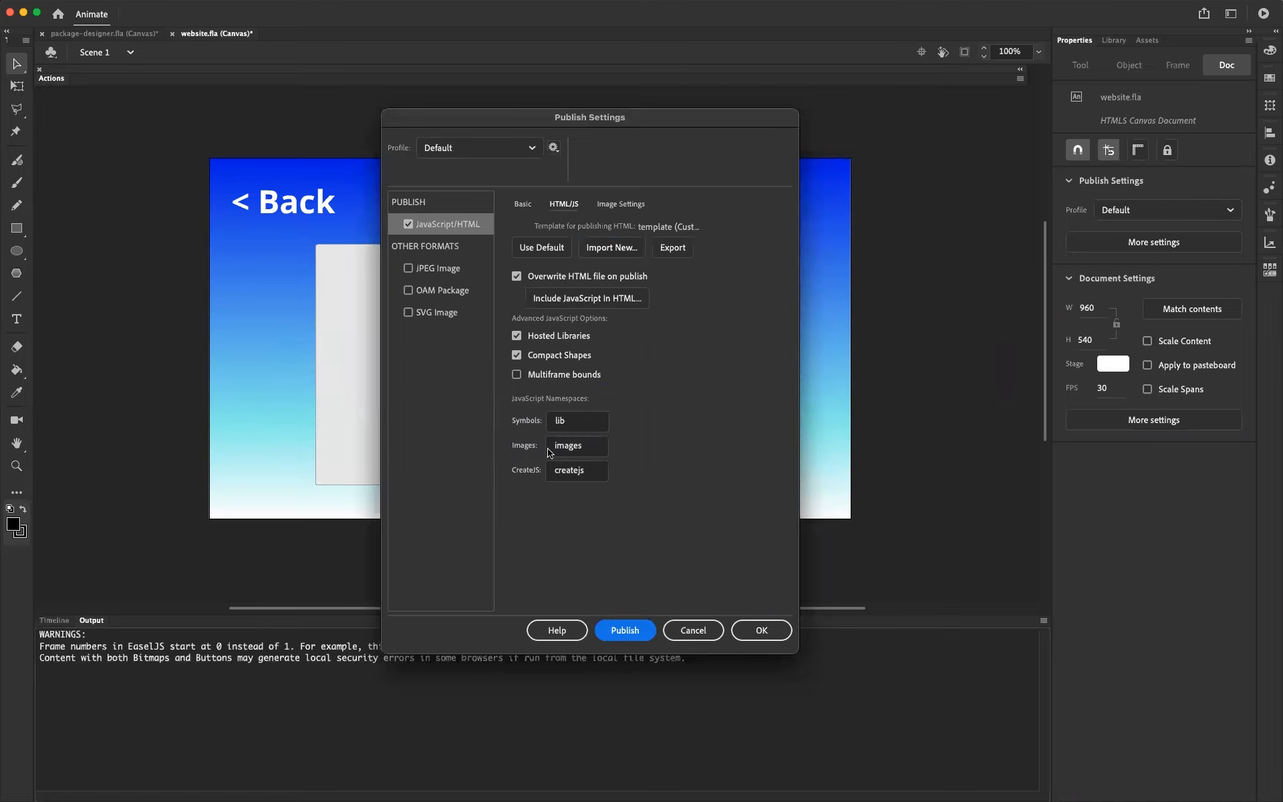
pyautogui.click(760, 630)
# Return to Chrome and reload the website preview to check the background from the newly imported template.
pyautogui.press('super+Tab')
pyautogui.press('super+Tab')
pyautogui.press('super+Tab')
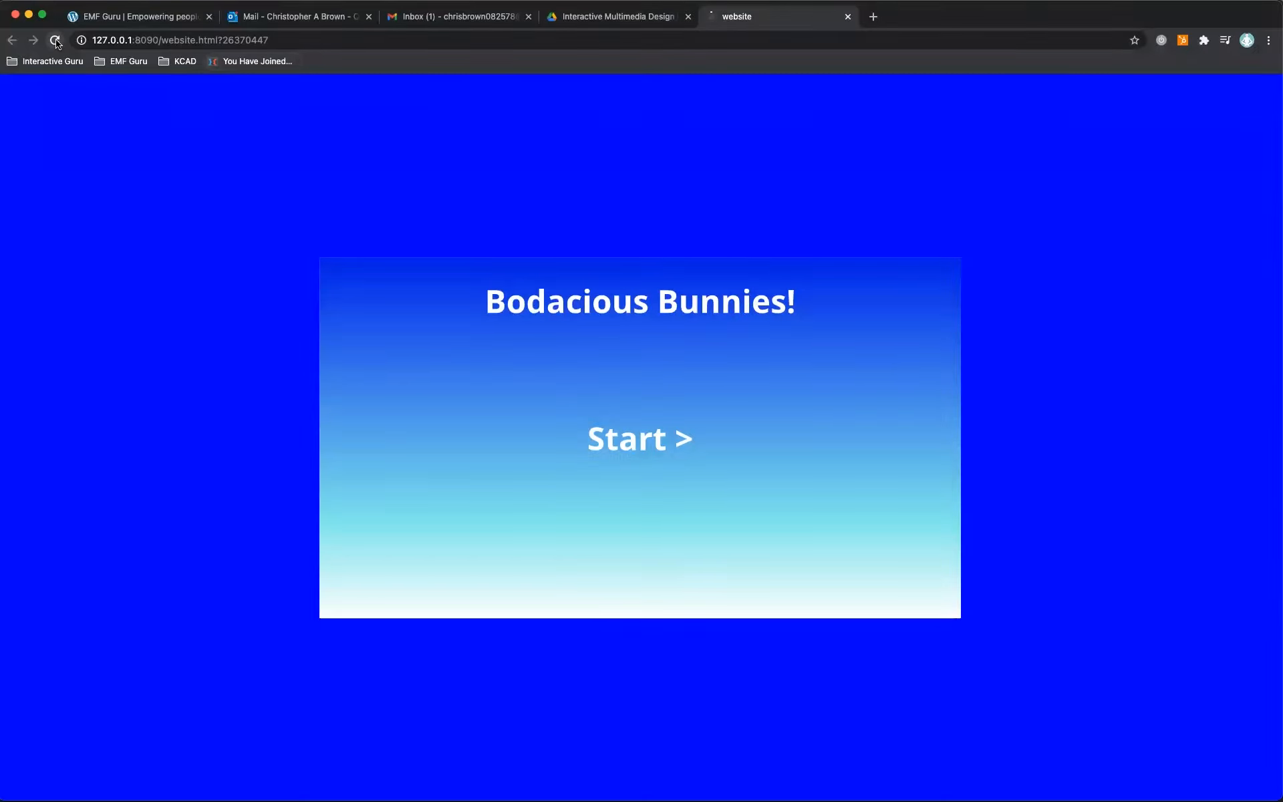
pyautogui.click(55, 40)
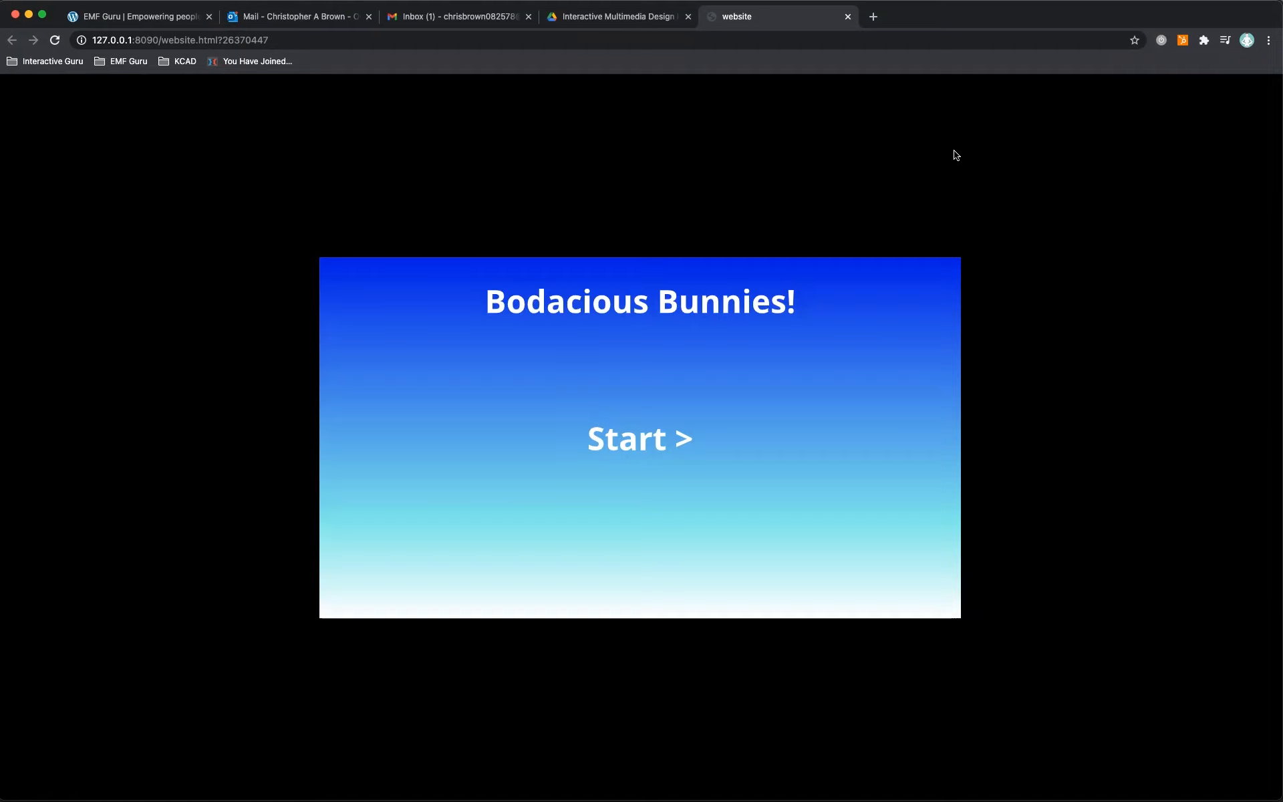
# Open google.com in a new browser tab and search Google Images for "bunny background".
pyautogui.click(873, 17)
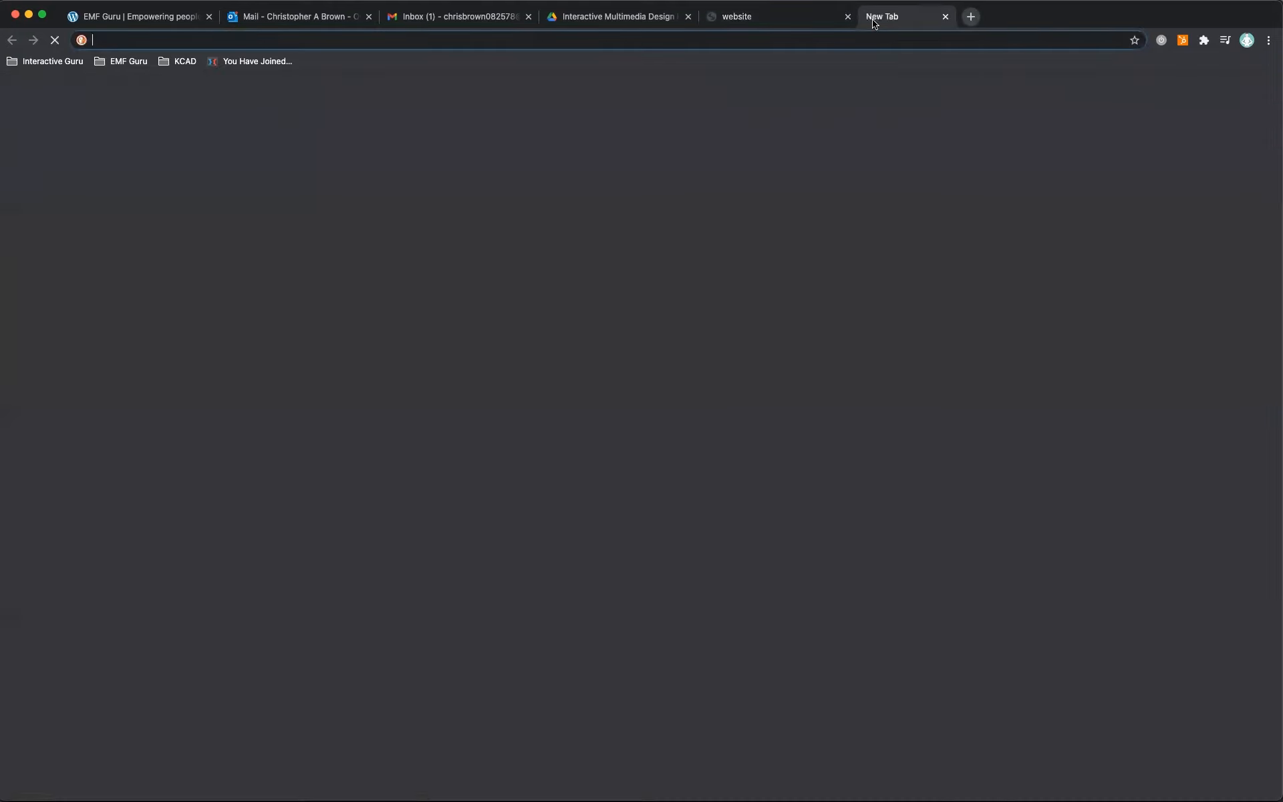
pyautogui.write('google.com')
pyautogui.press('Return')
pyautogui.click(1191, 95)
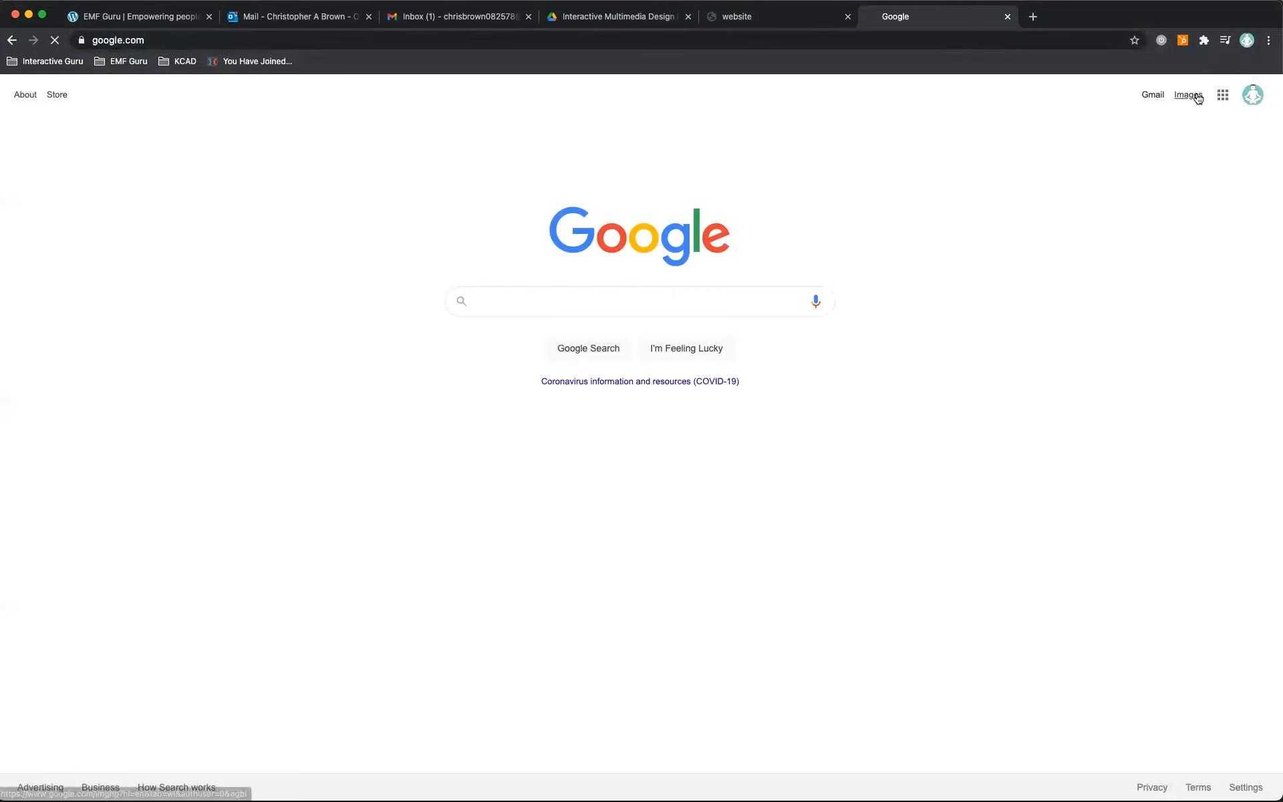
pyautogui.write('bunny backgroun')
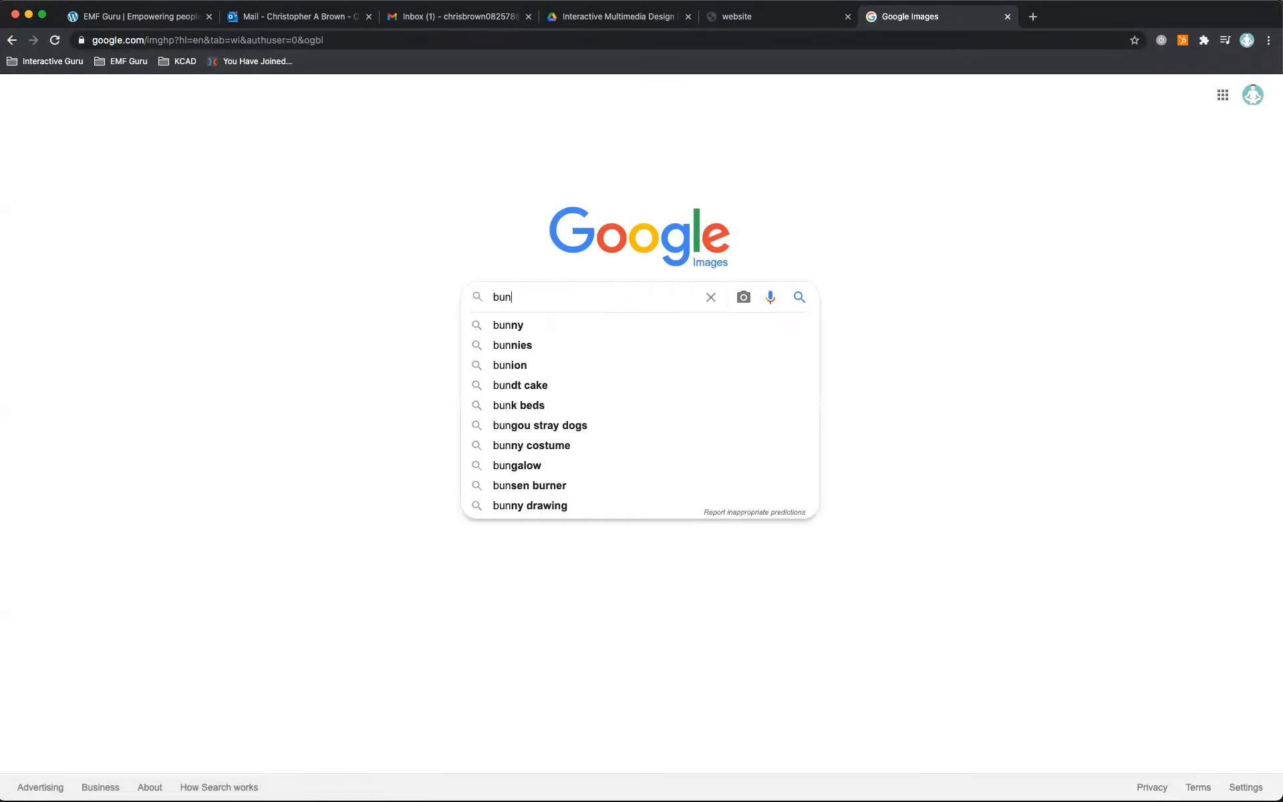
pyautogui.write('d')
pyautogui.press('Return')
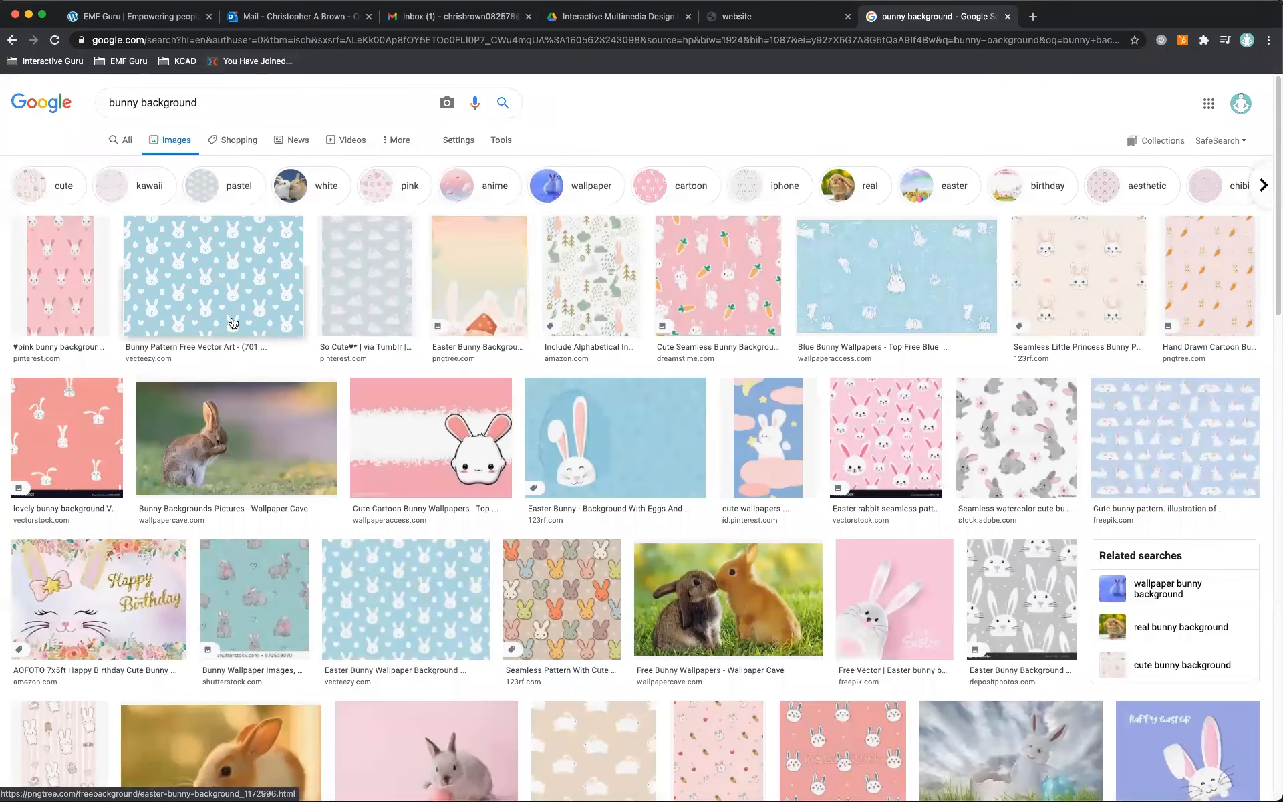
# Open the light blue bunny pattern's page on Vecteezy and capture a screenshot of just the pattern image.
pyautogui.click(246, 272)
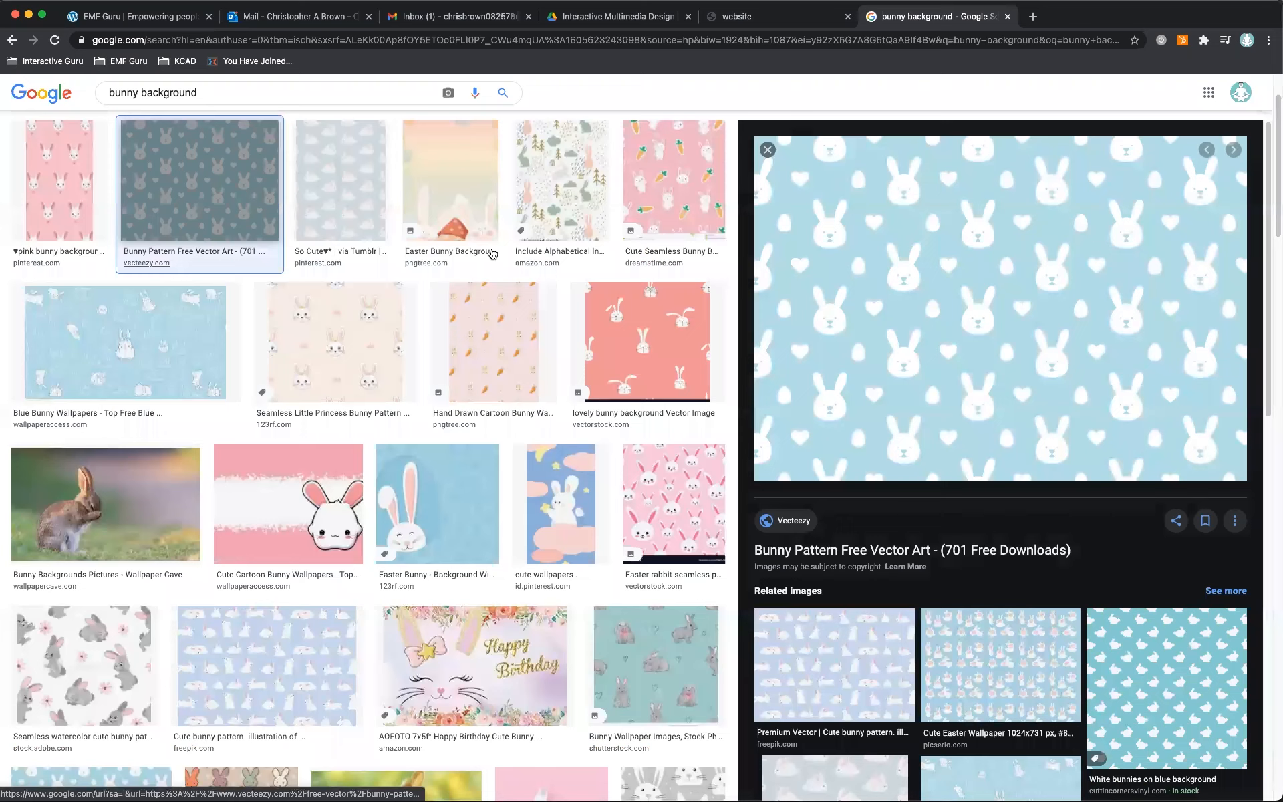
pyautogui.click(1027, 282)
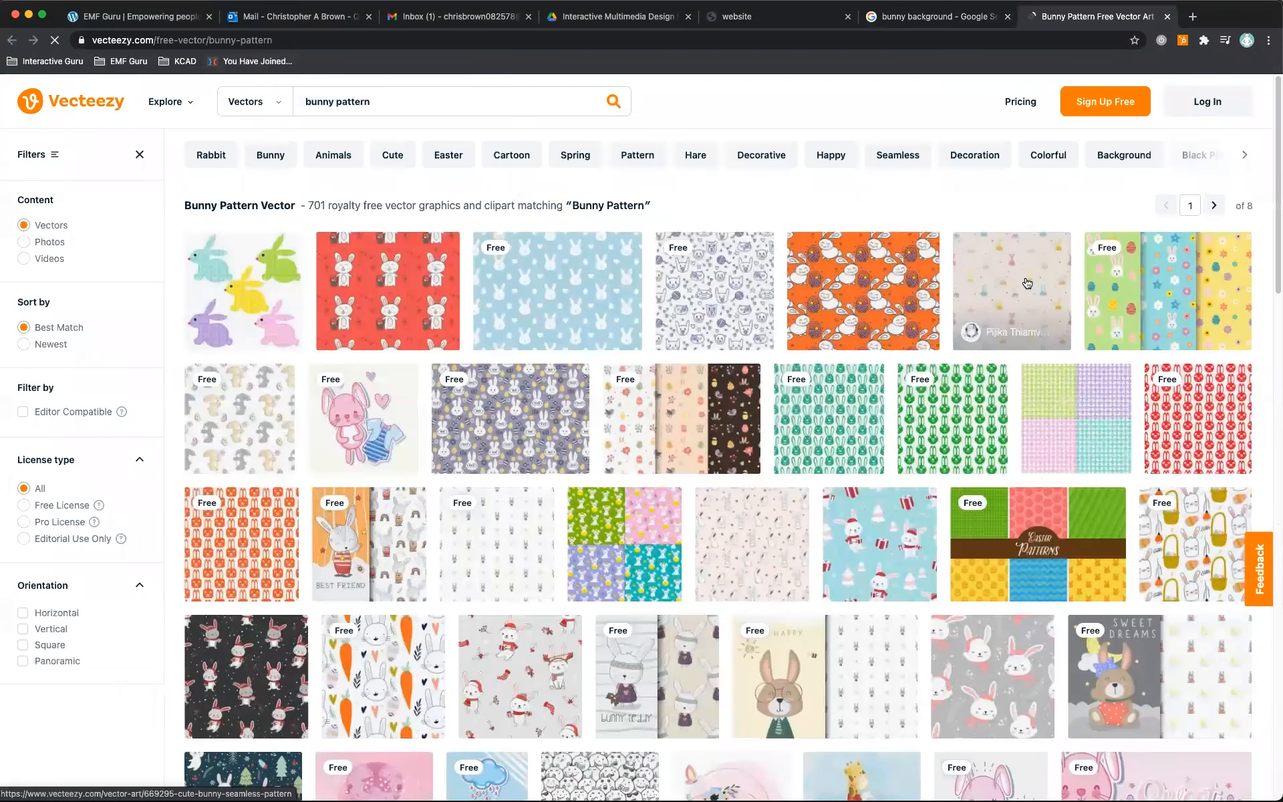
pyautogui.click(573, 289)
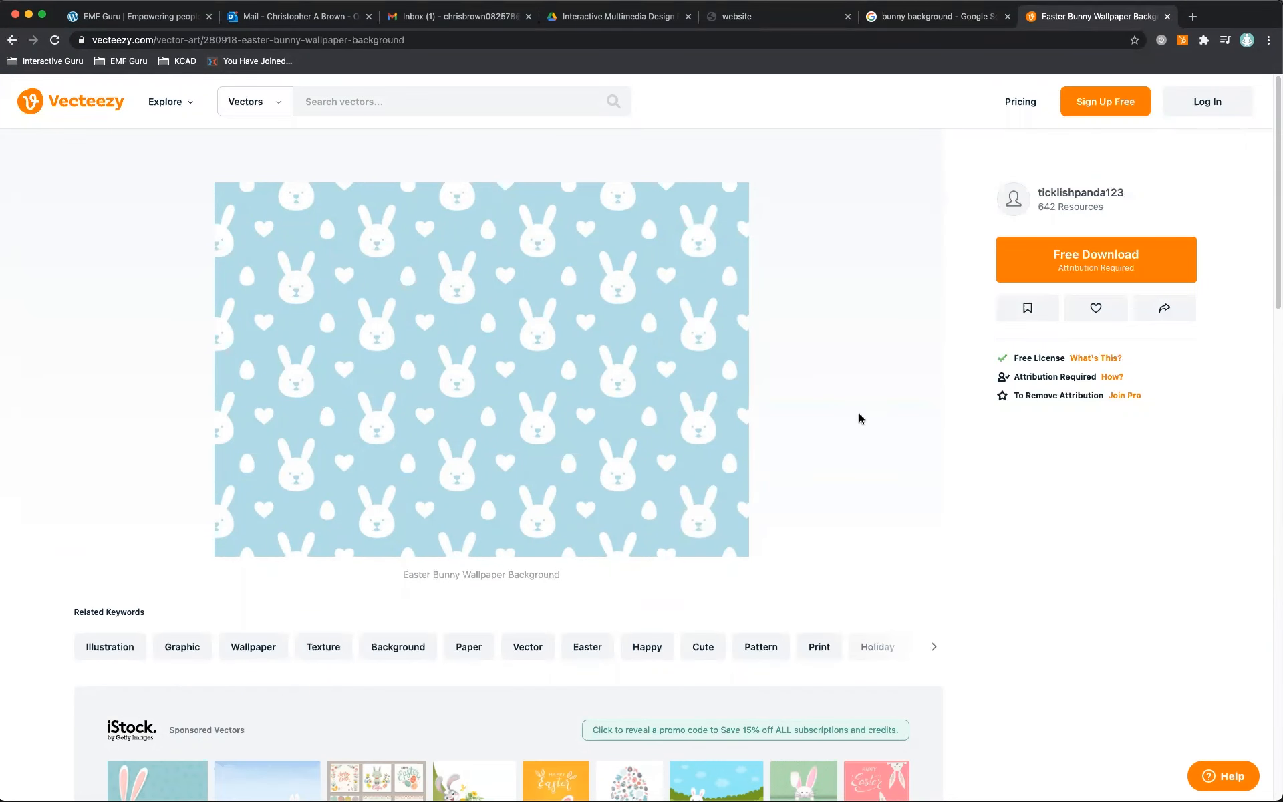
pyautogui.press('super+shift+4')
pyautogui.moveTo(214, 183); pyautogui.dragTo(749, 557)
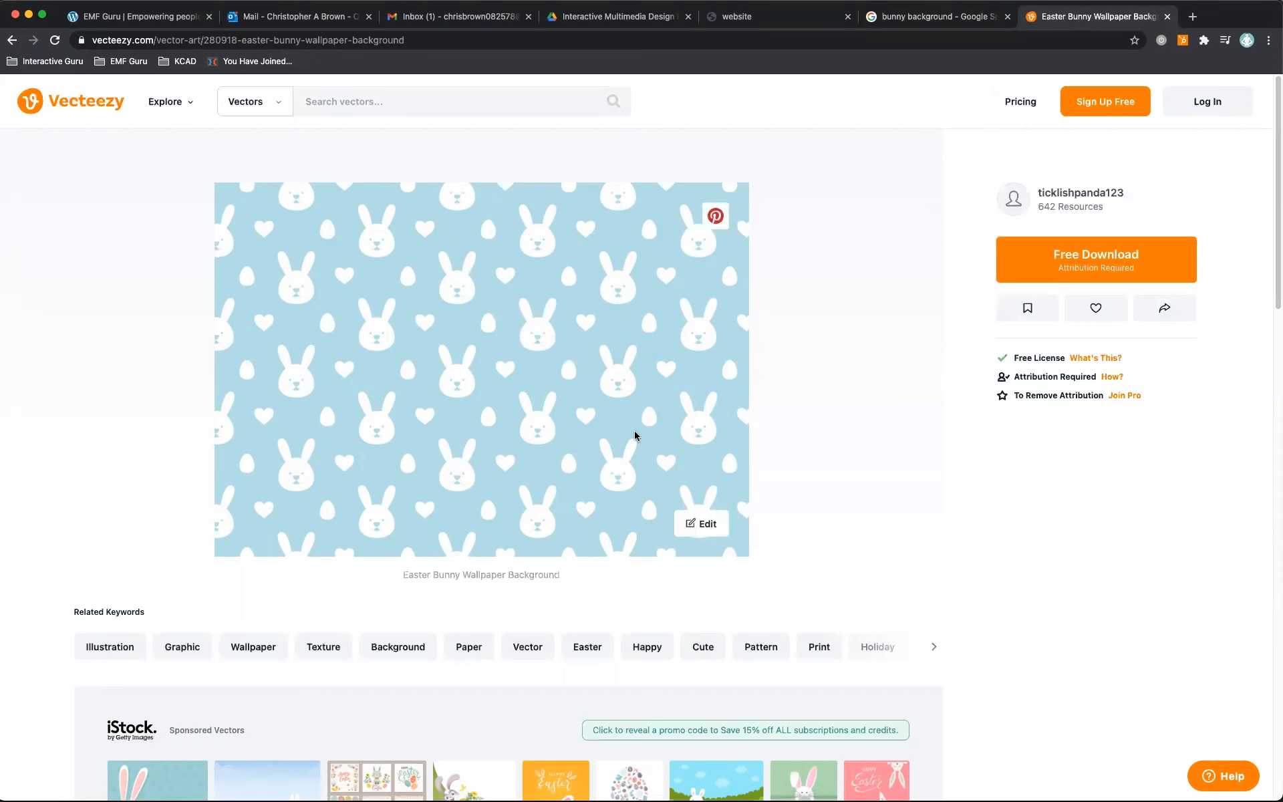
# Check the background line in Atom, switch to Finder's Desktop folder and examine the bunny screenshot's preview and file size.
pyautogui.press('super+Tab')
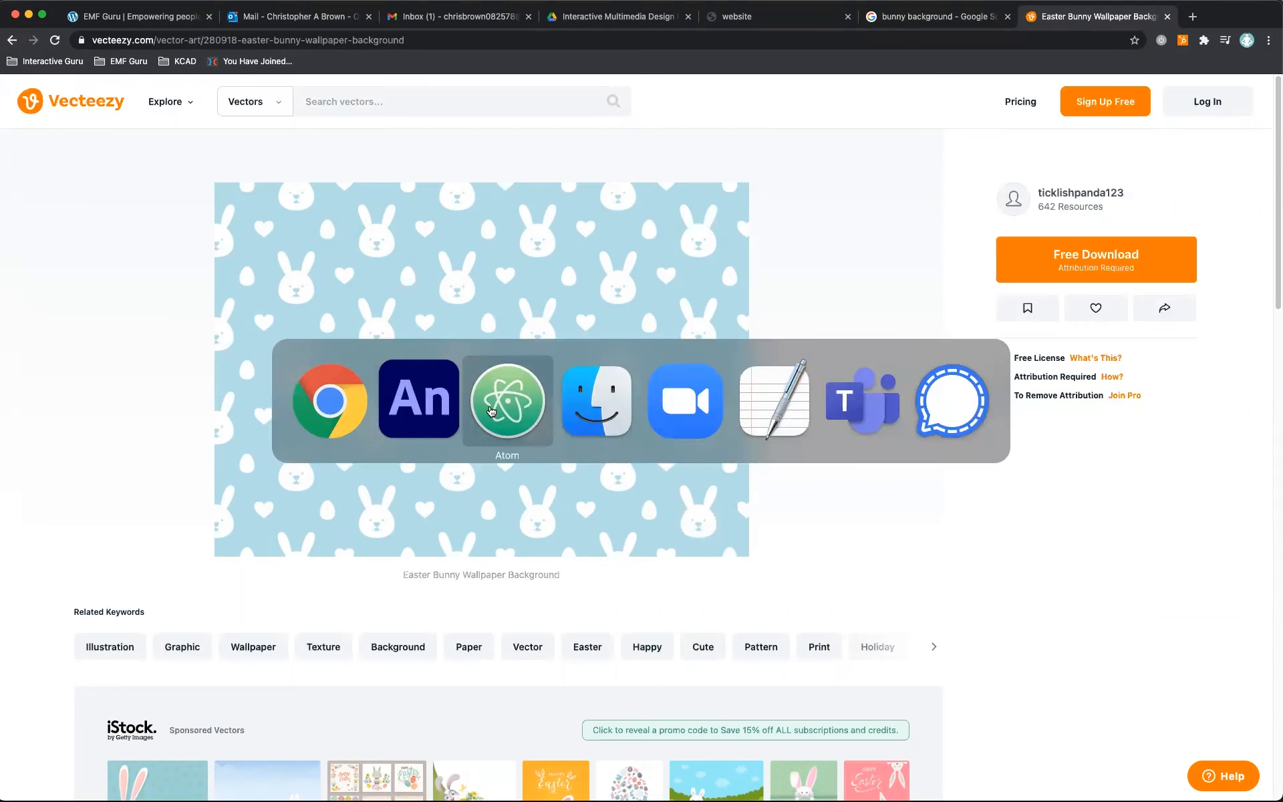
pyautogui.click(500, 407)
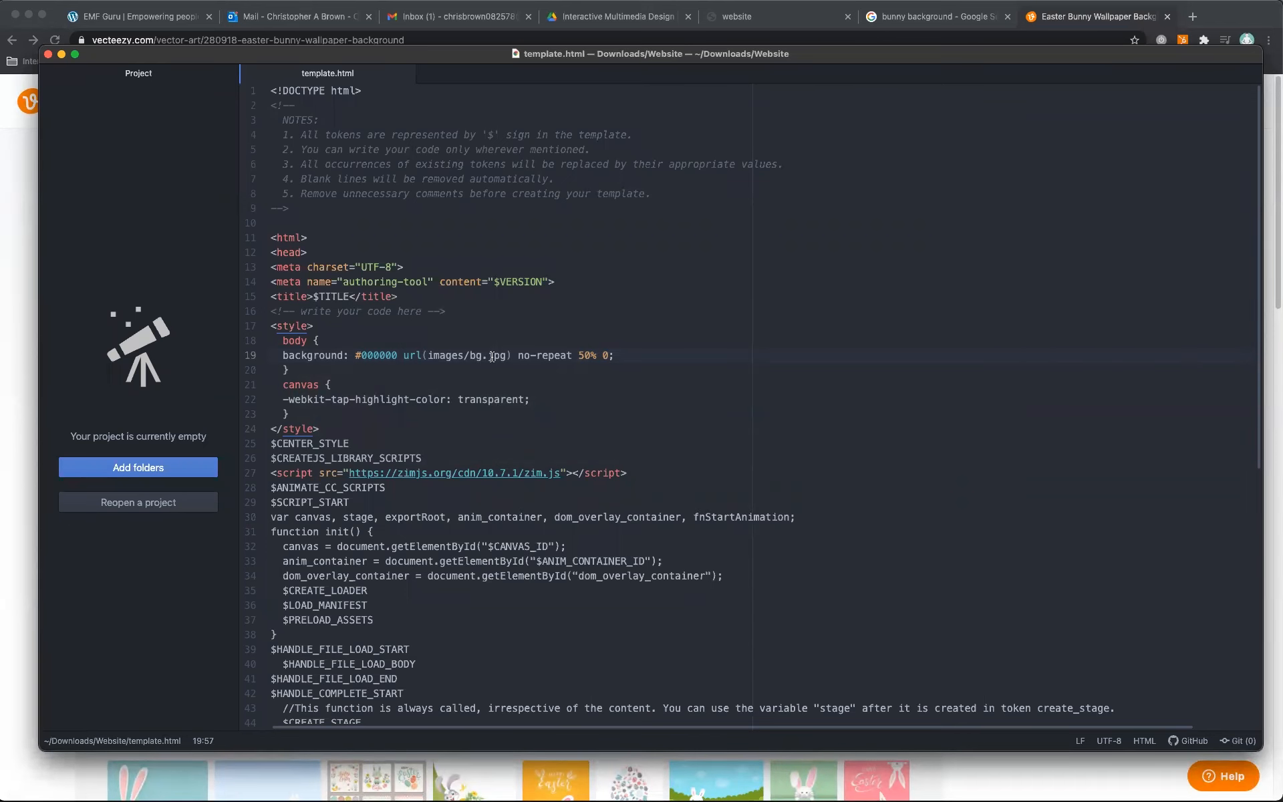
pyautogui.press('super+Tab')
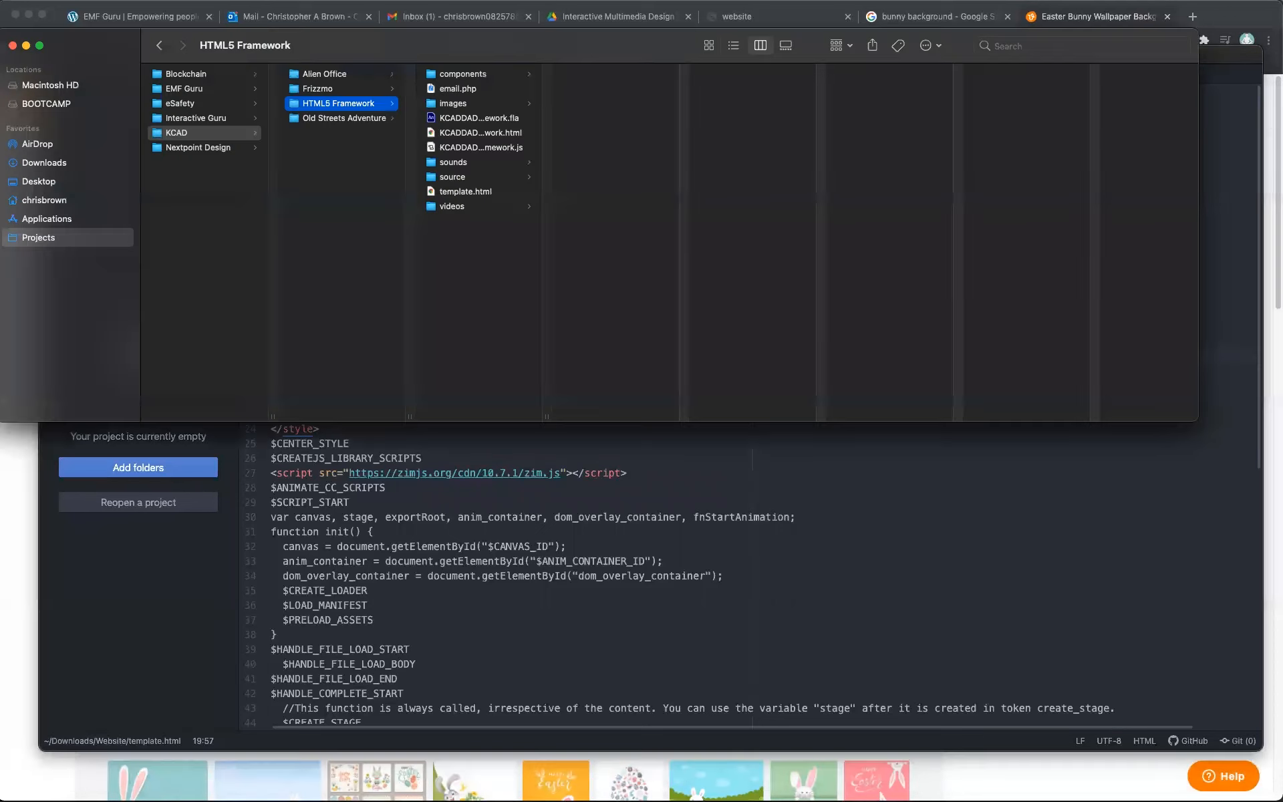
pyautogui.click(68, 180)
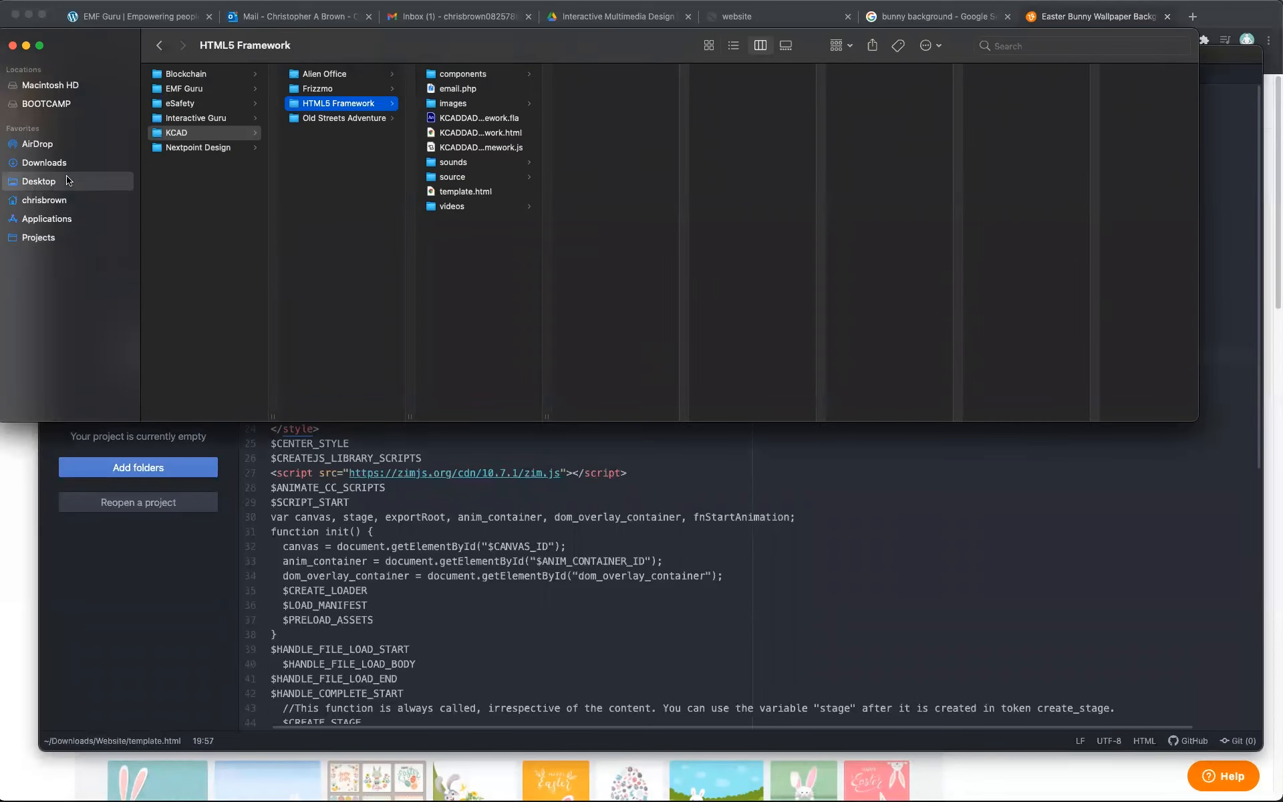
pyautogui.click(222, 74)
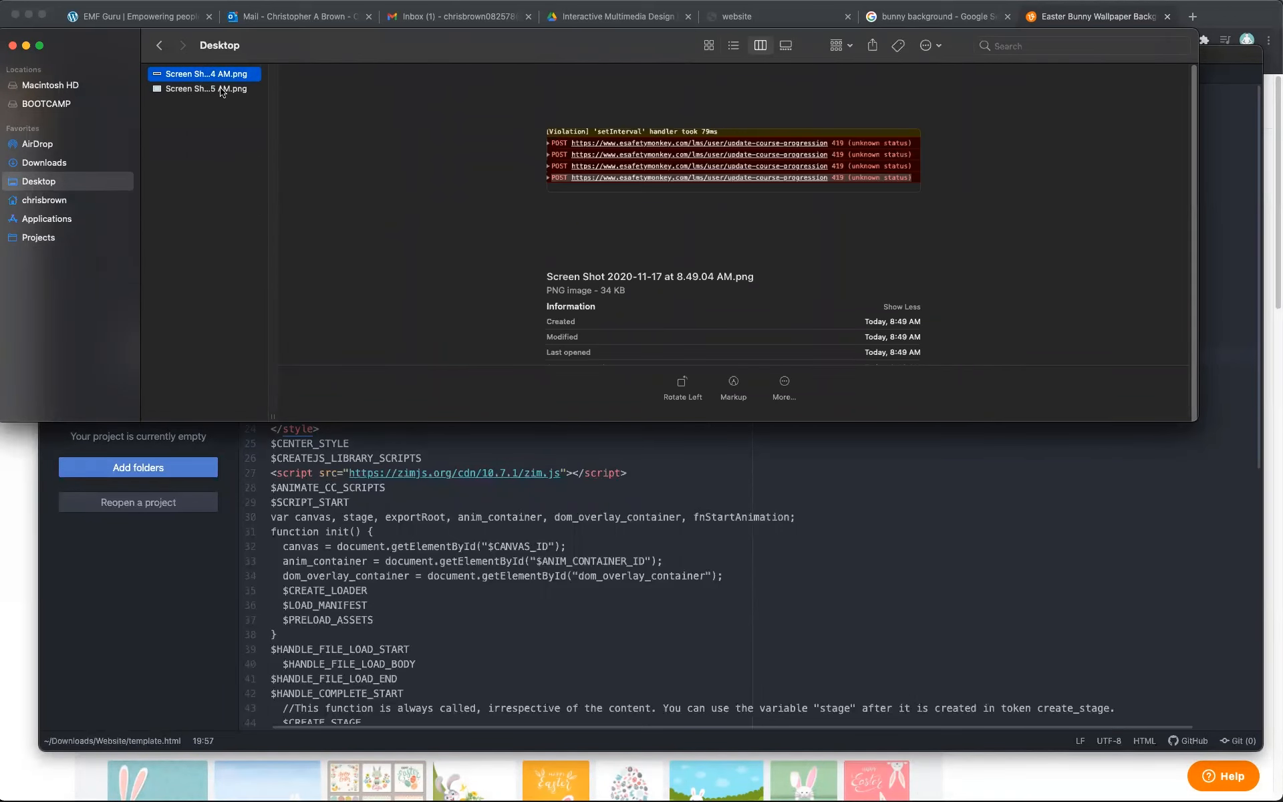
pyautogui.click(222, 90)
pyautogui.press('space')
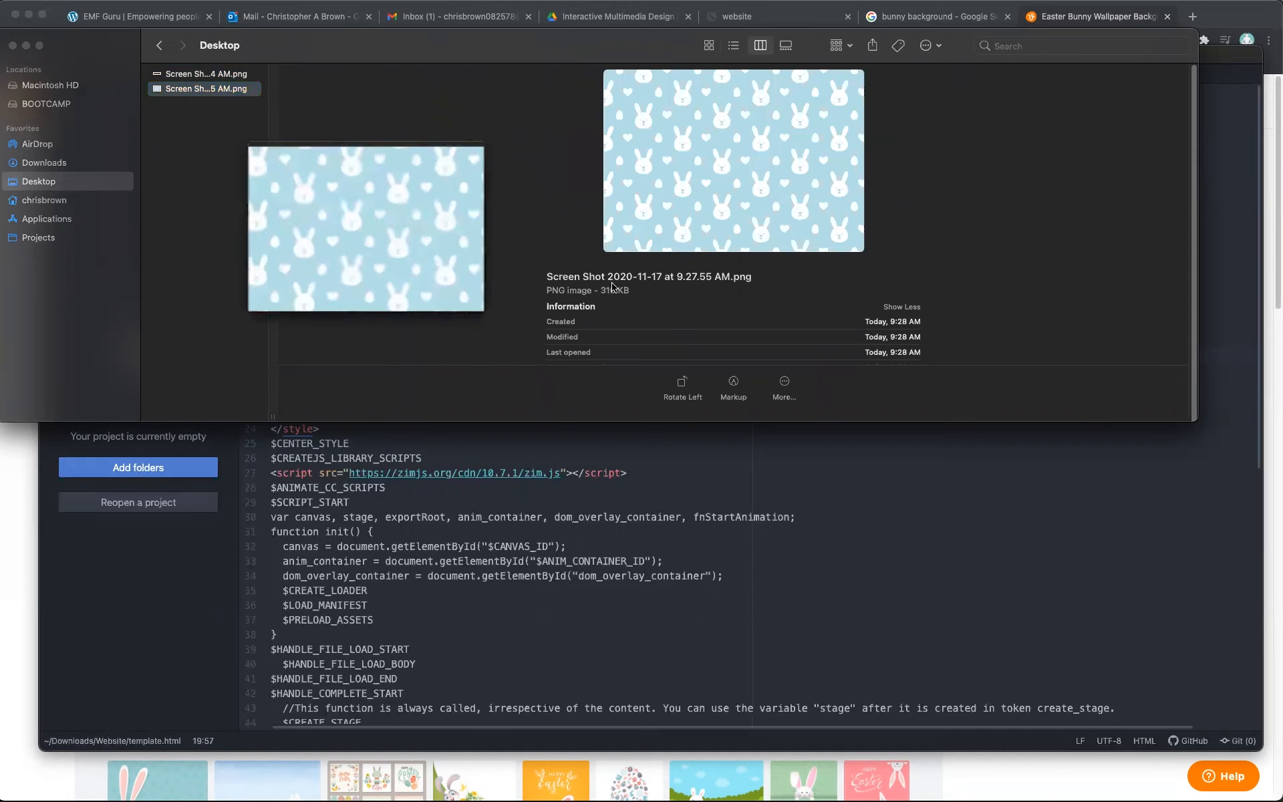
pyautogui.moveTo(665, 211); pyautogui.dragTo(613, 192)
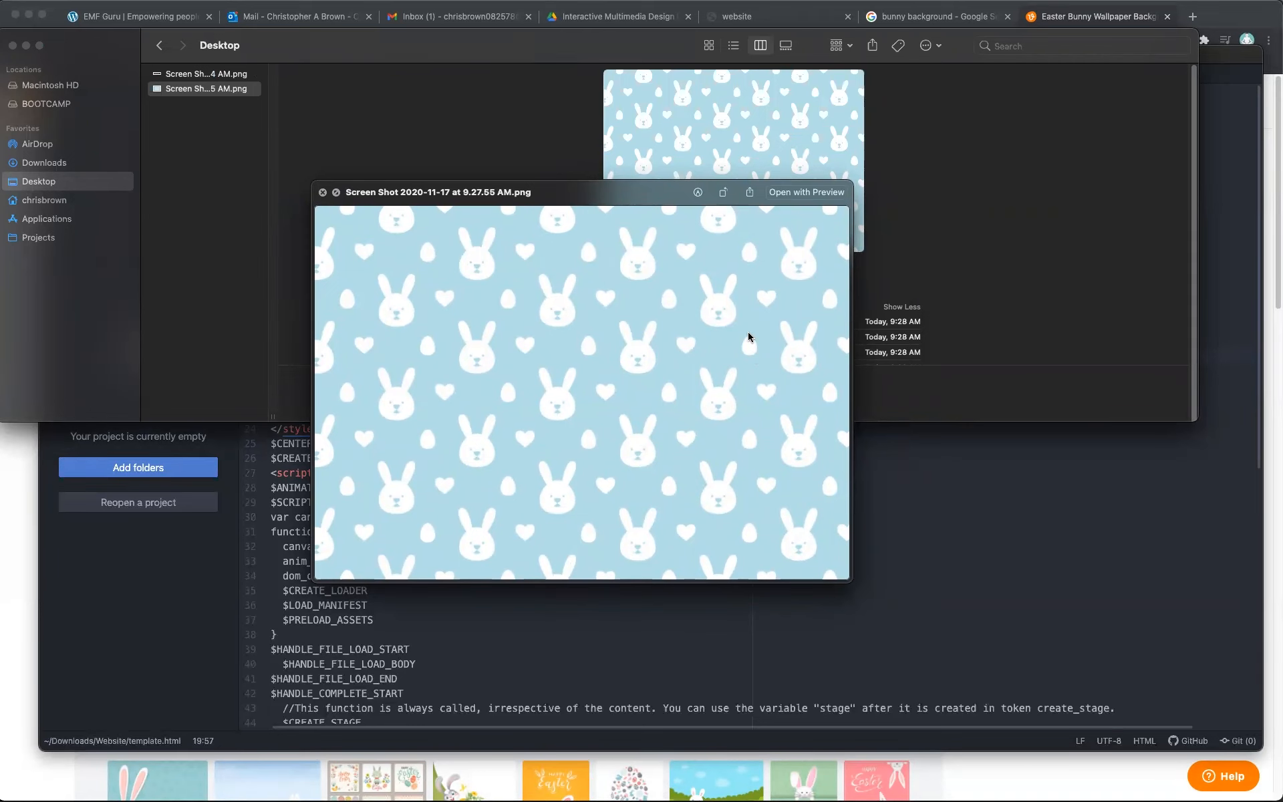
pyautogui.press('space')
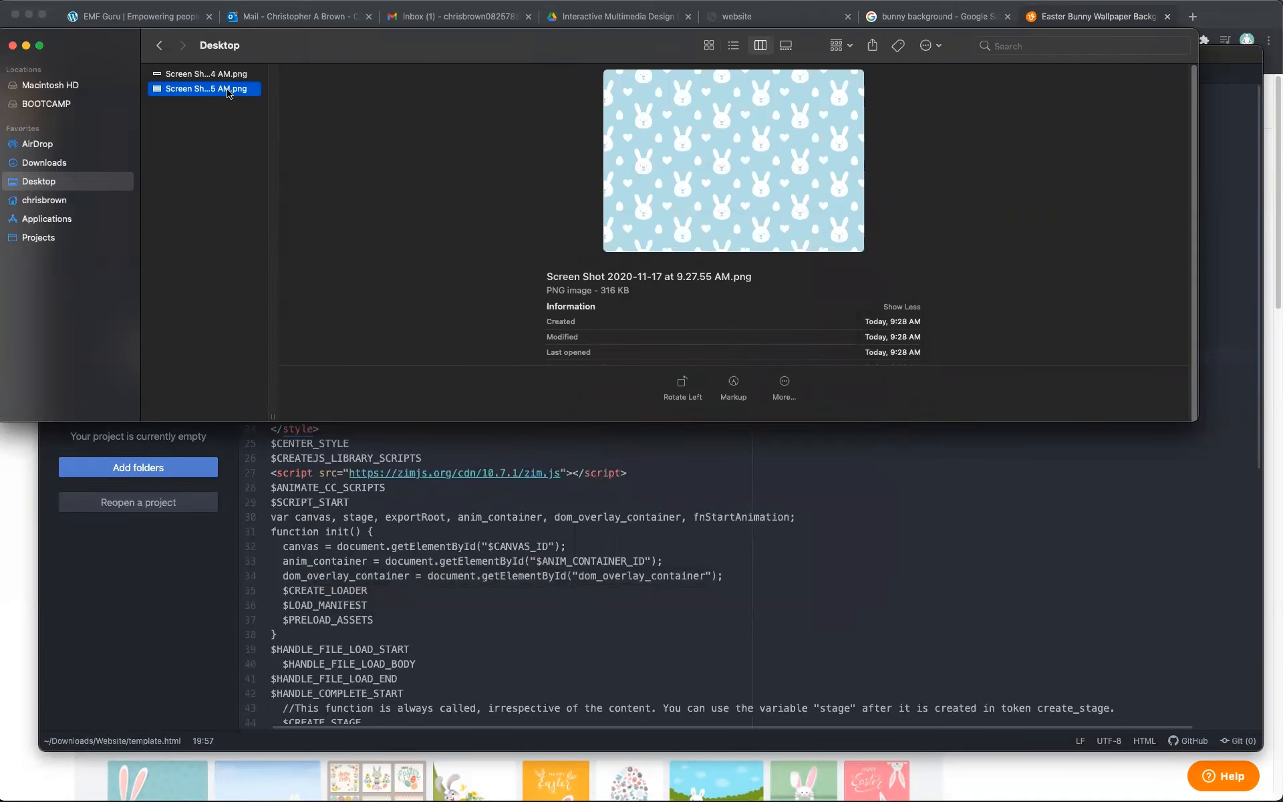
pyautogui.moveTo(601, 289); pyautogui.dragTo(628, 290)
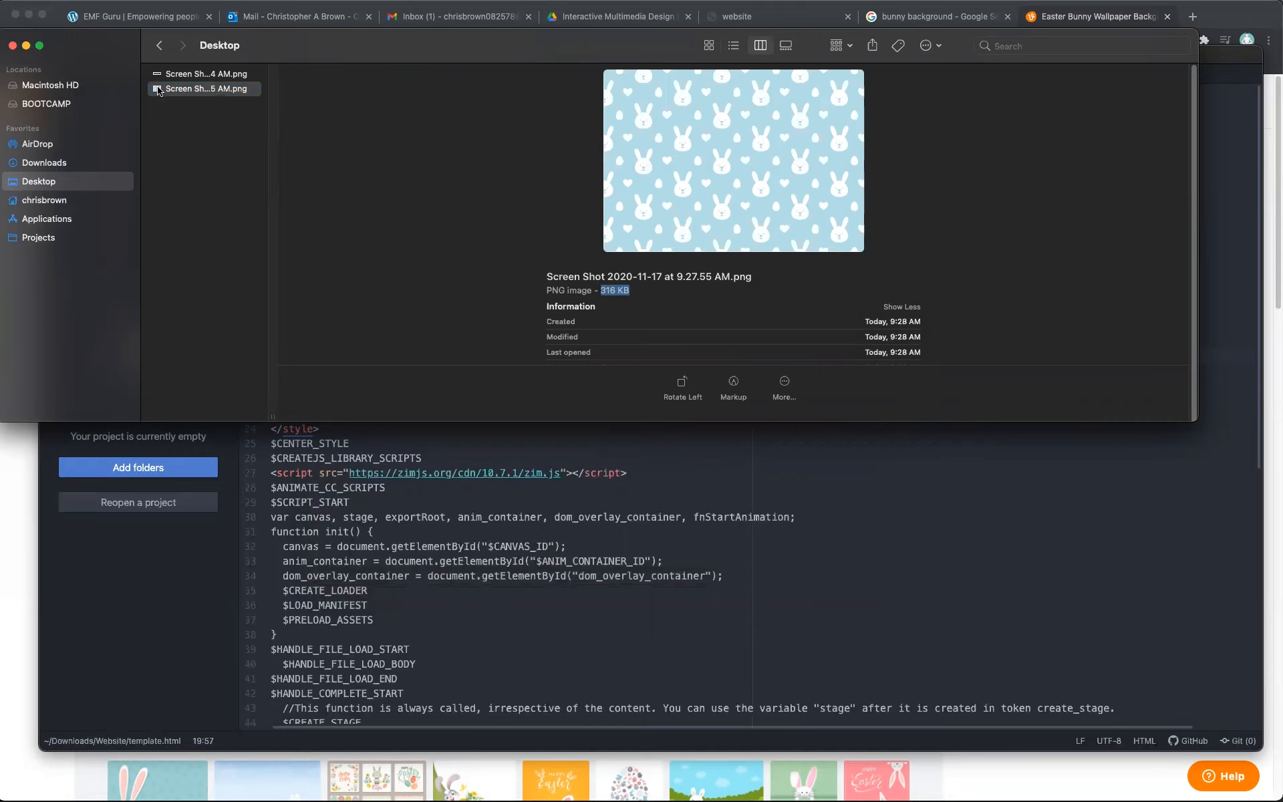
# Open the bunny screenshot in Photoshop and export it as a JPG at 50% quality and 802 x 561 px.
pyautogui.moveTo(158, 92); pyautogui.dragTo(812, 787)
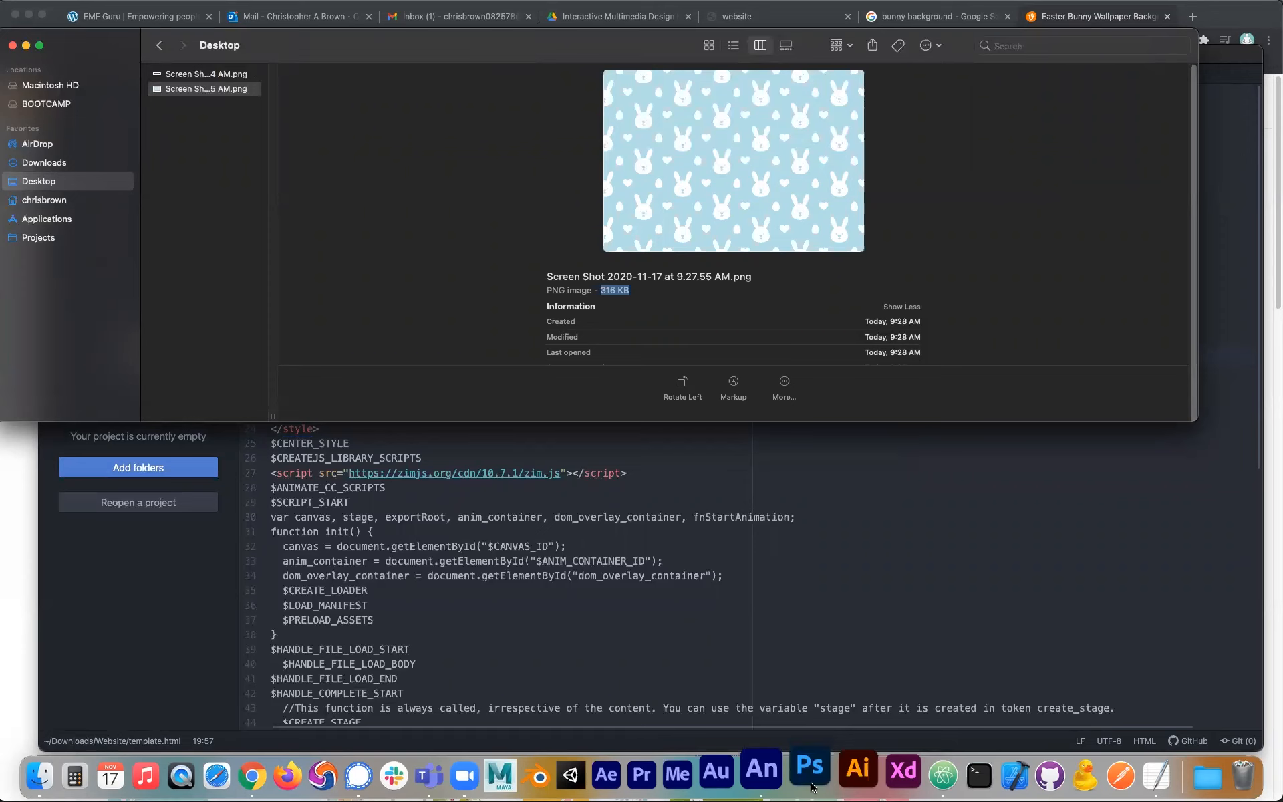
pyautogui.scroll(-3, 775, 326)
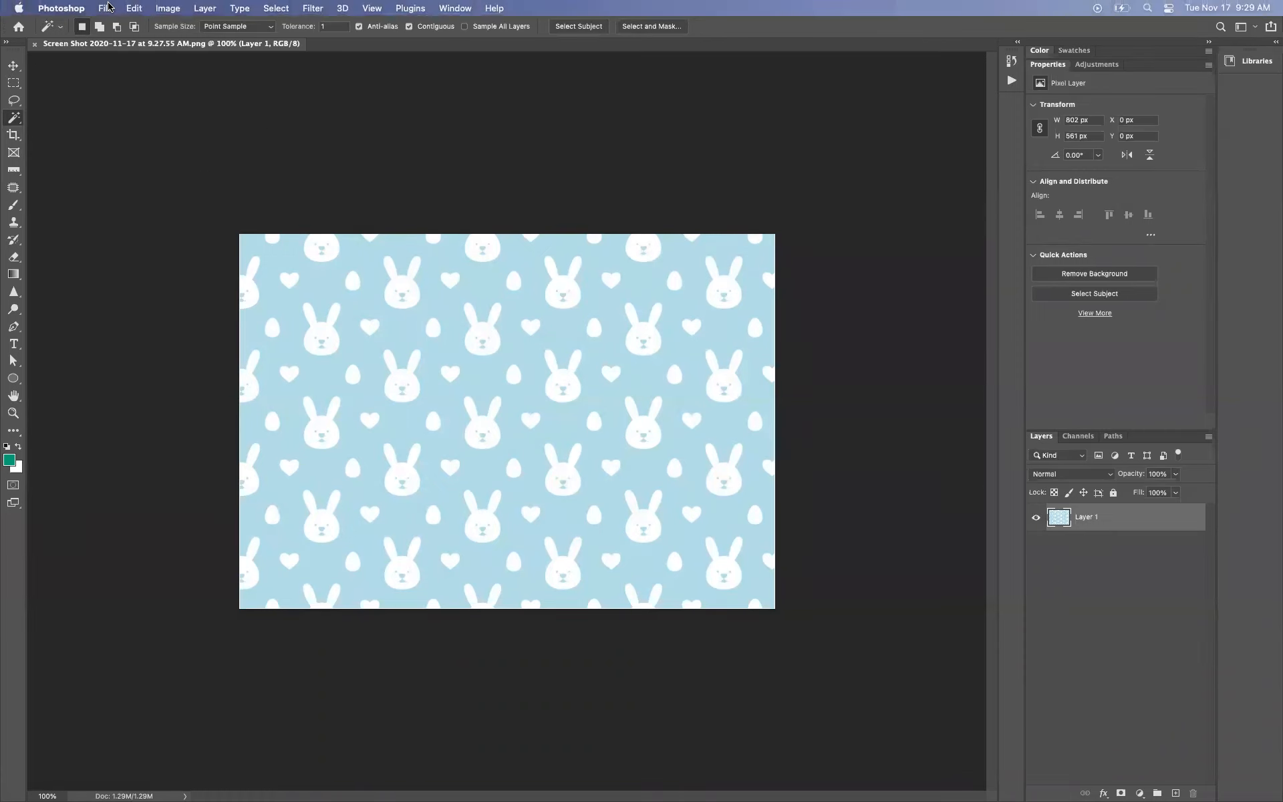
pyautogui.click(109, 6)
pyautogui.moveTo(185, 191)
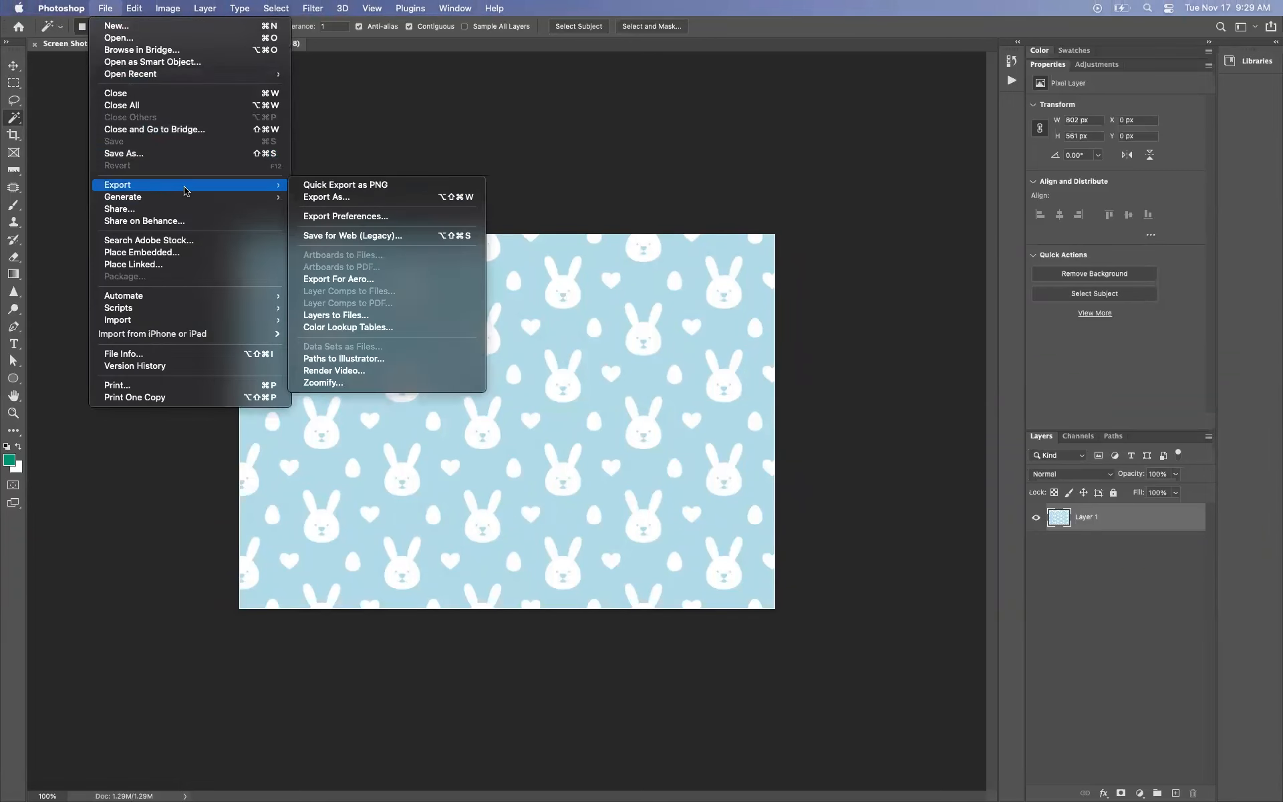
pyautogui.click(336, 197)
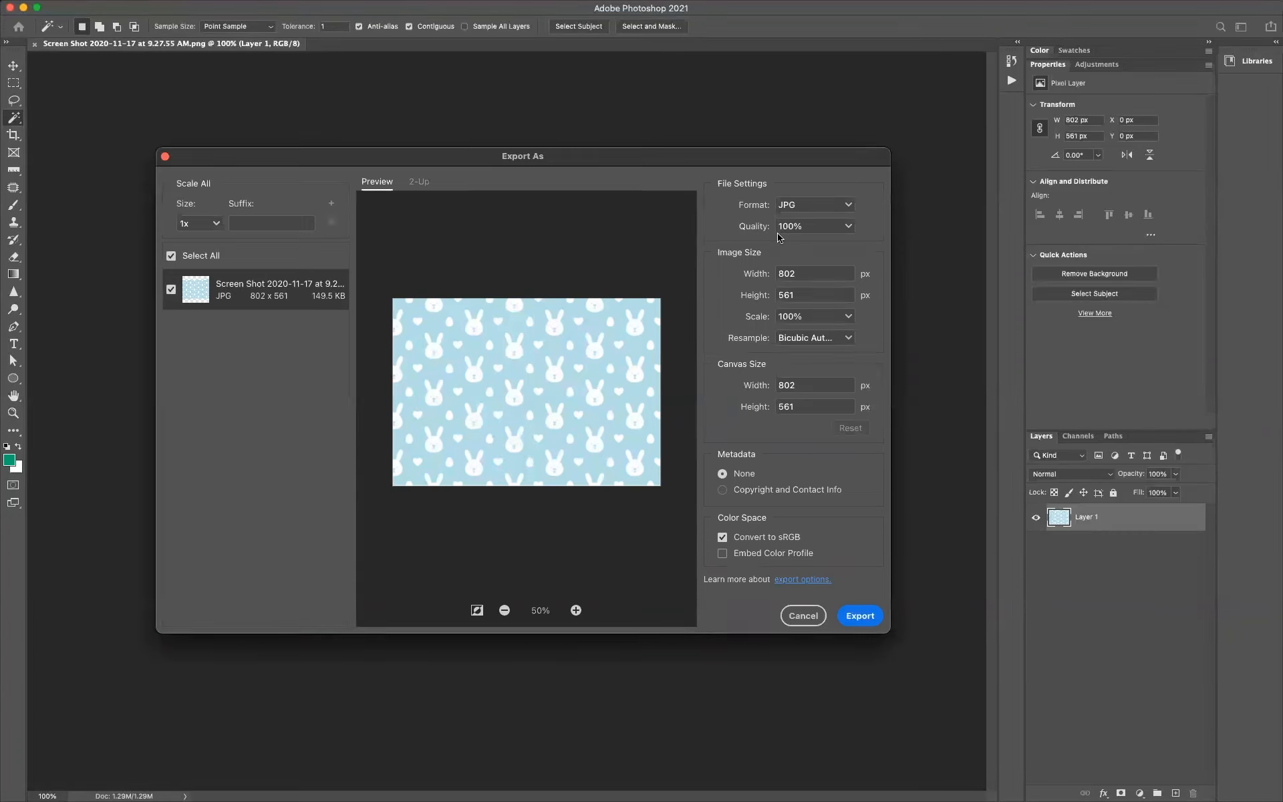
pyautogui.moveTo(793, 228); pyautogui.dragTo(777, 223)
pyautogui.write('50')
pyautogui.click(865, 620)
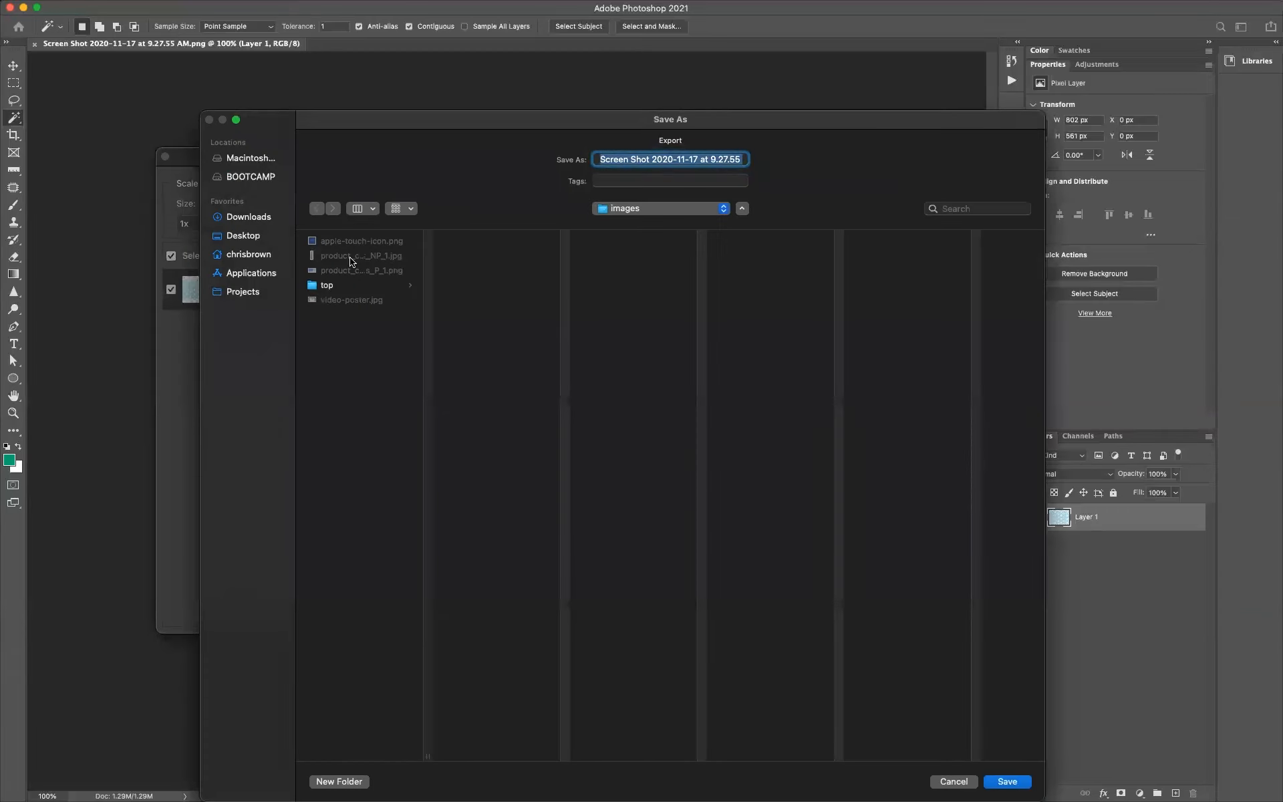
# Save the exported image as bg.jpg in the images folder of Downloads/Website.
pyautogui.click(248, 222)
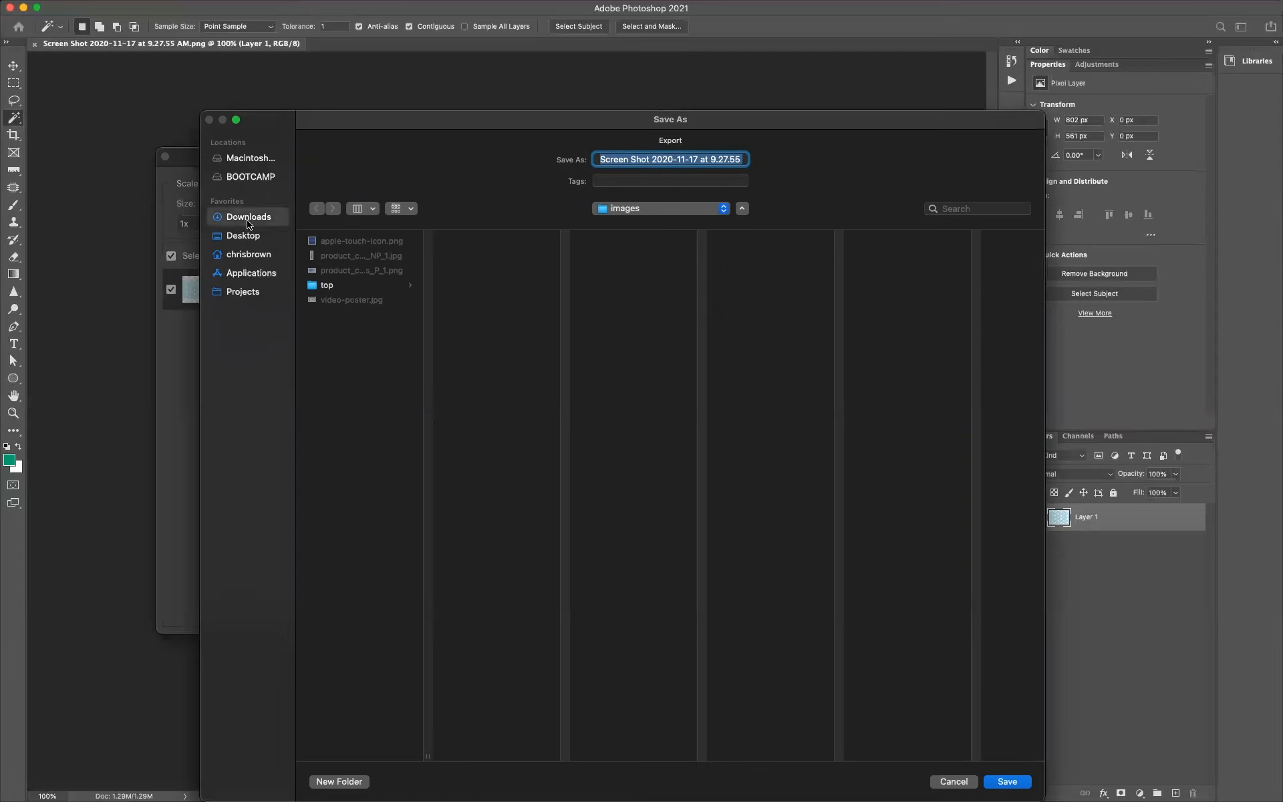
pyautogui.click(347, 245)
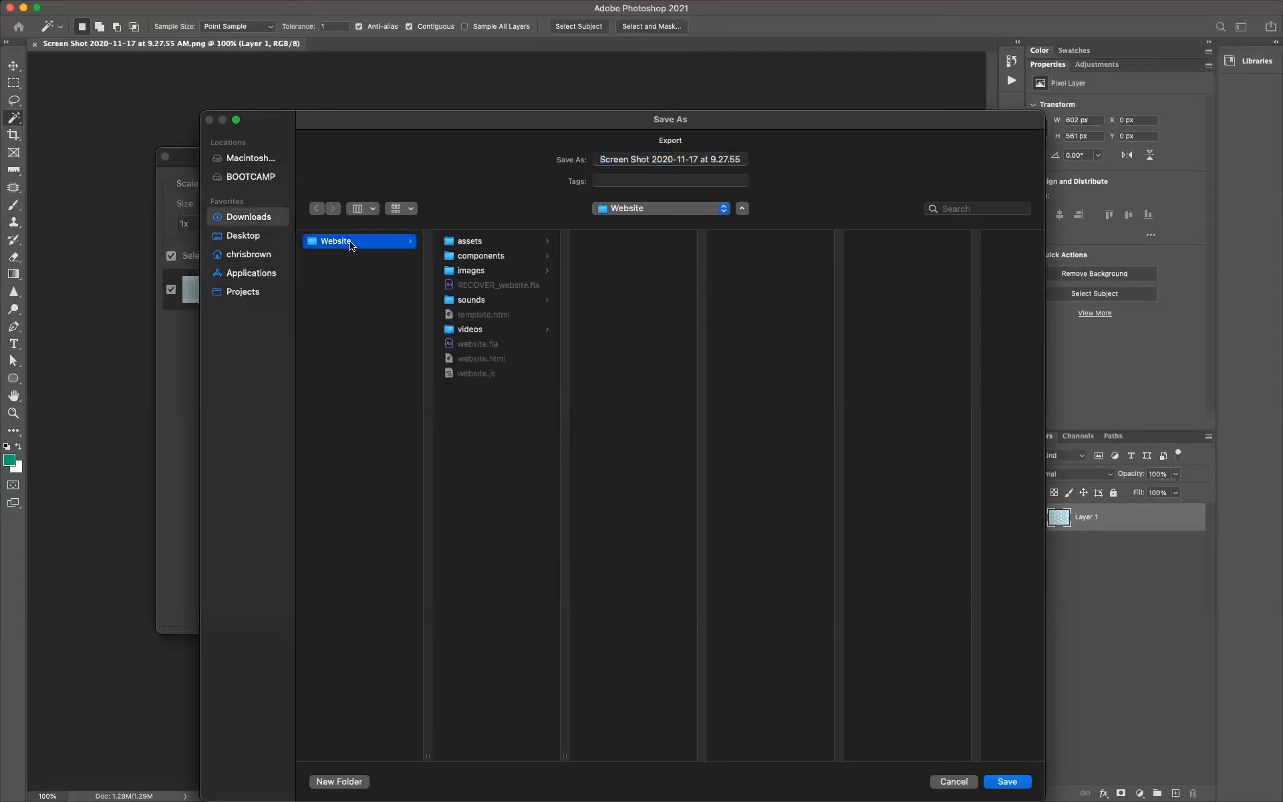
pyautogui.click(504, 274)
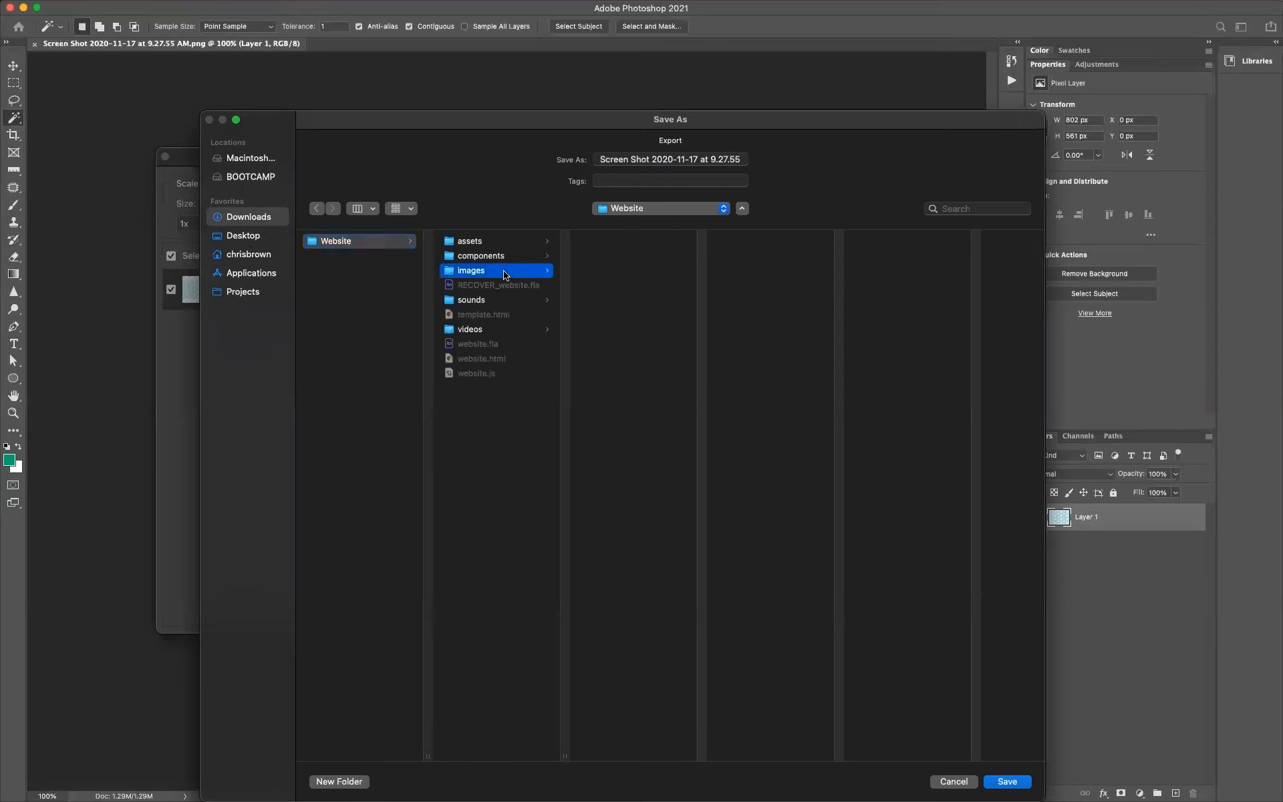
pyautogui.click(712, 160)
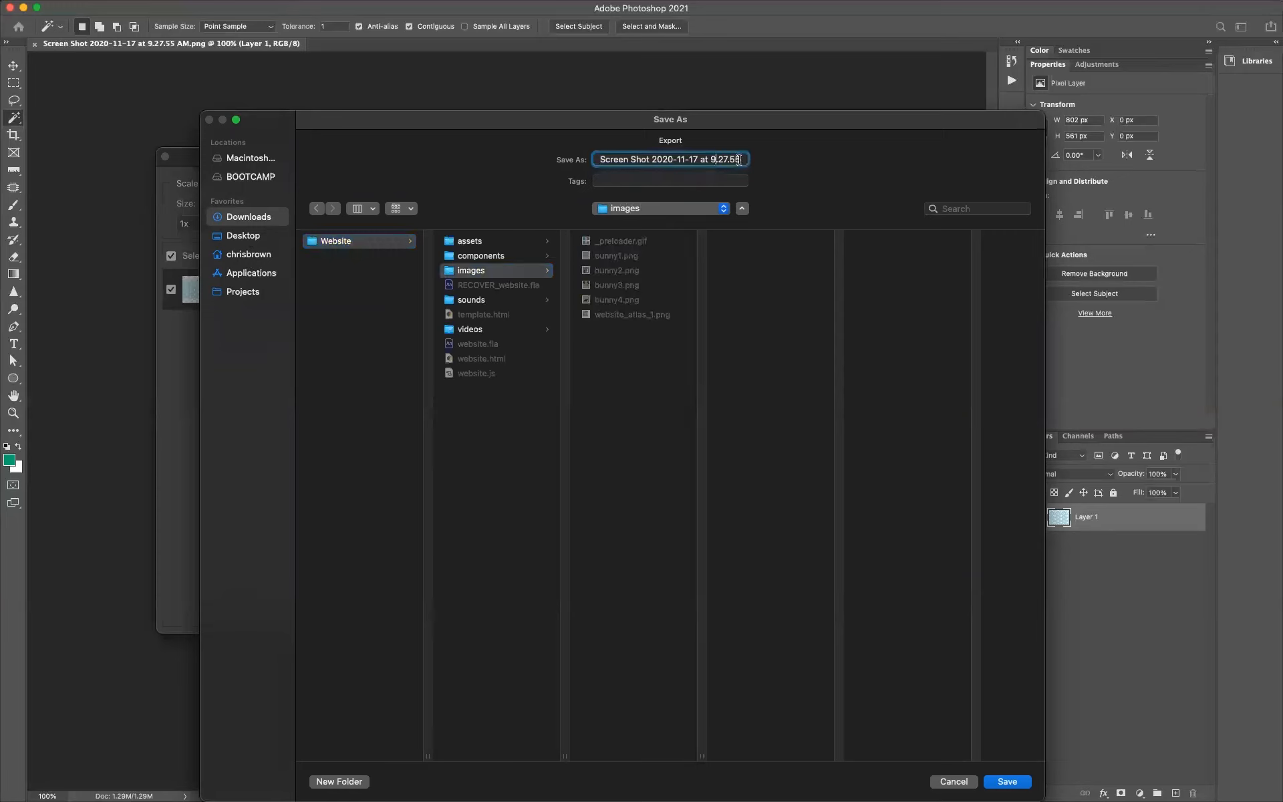
pyautogui.tripleClick(739, 159)
pyautogui.press('BackSpace')
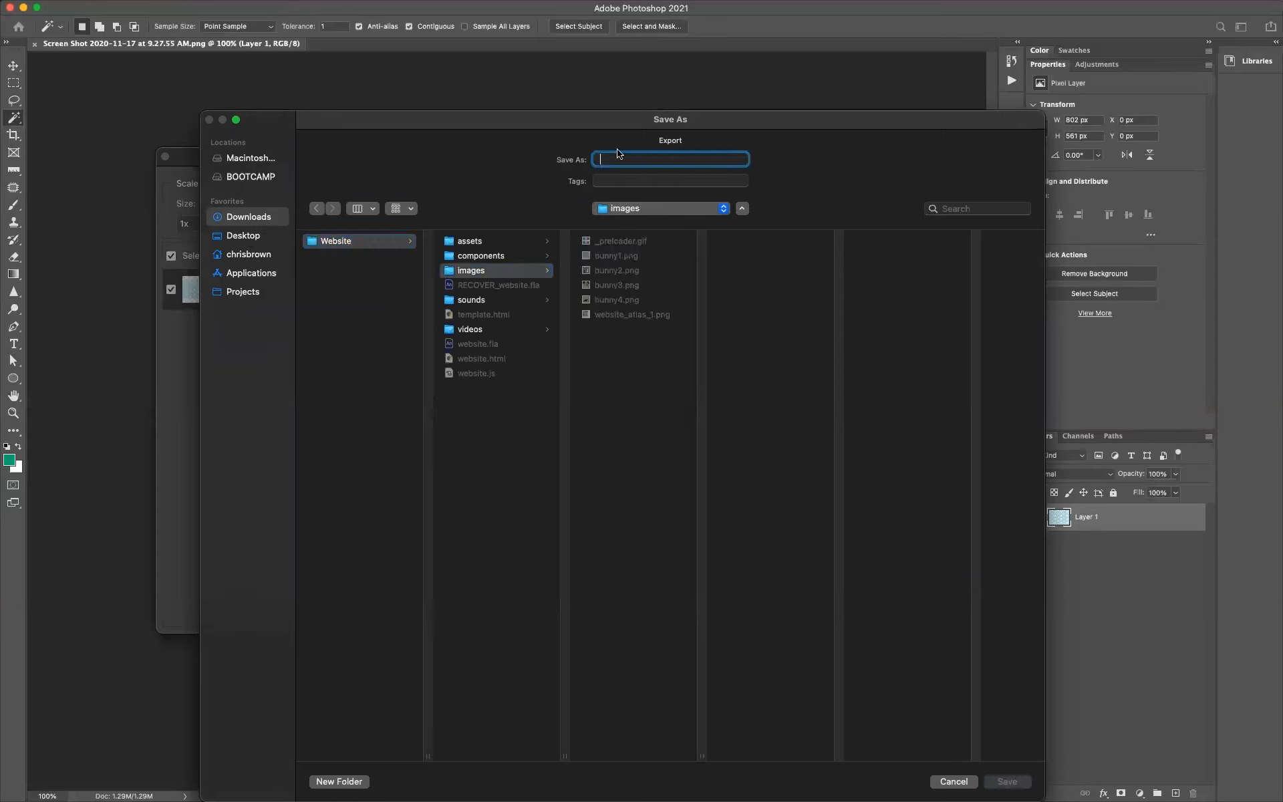
pyautogui.write('bg.jpg')
pyautogui.press('Return')
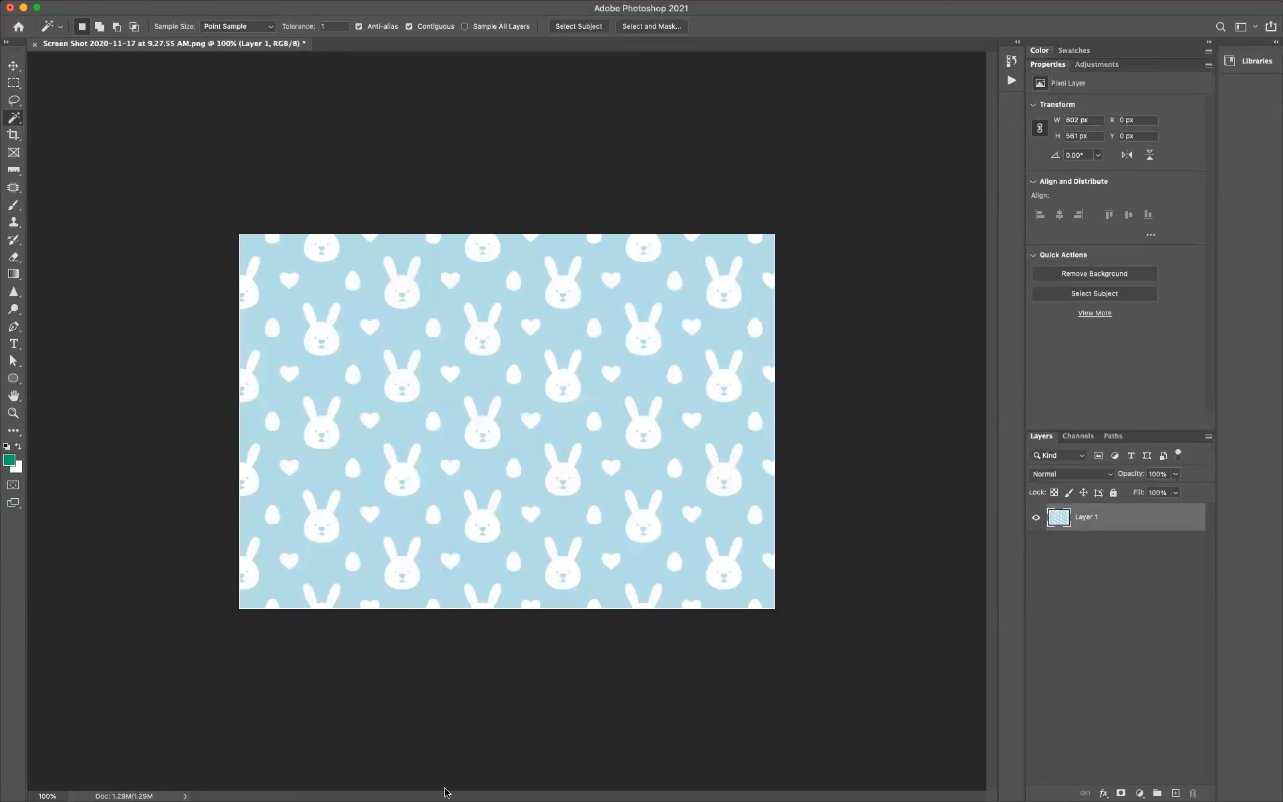
# Preview bg.jpg in the Website/images folder in Finder and check the background image path in template.html in Atom.
pyautogui.click(67, 768)
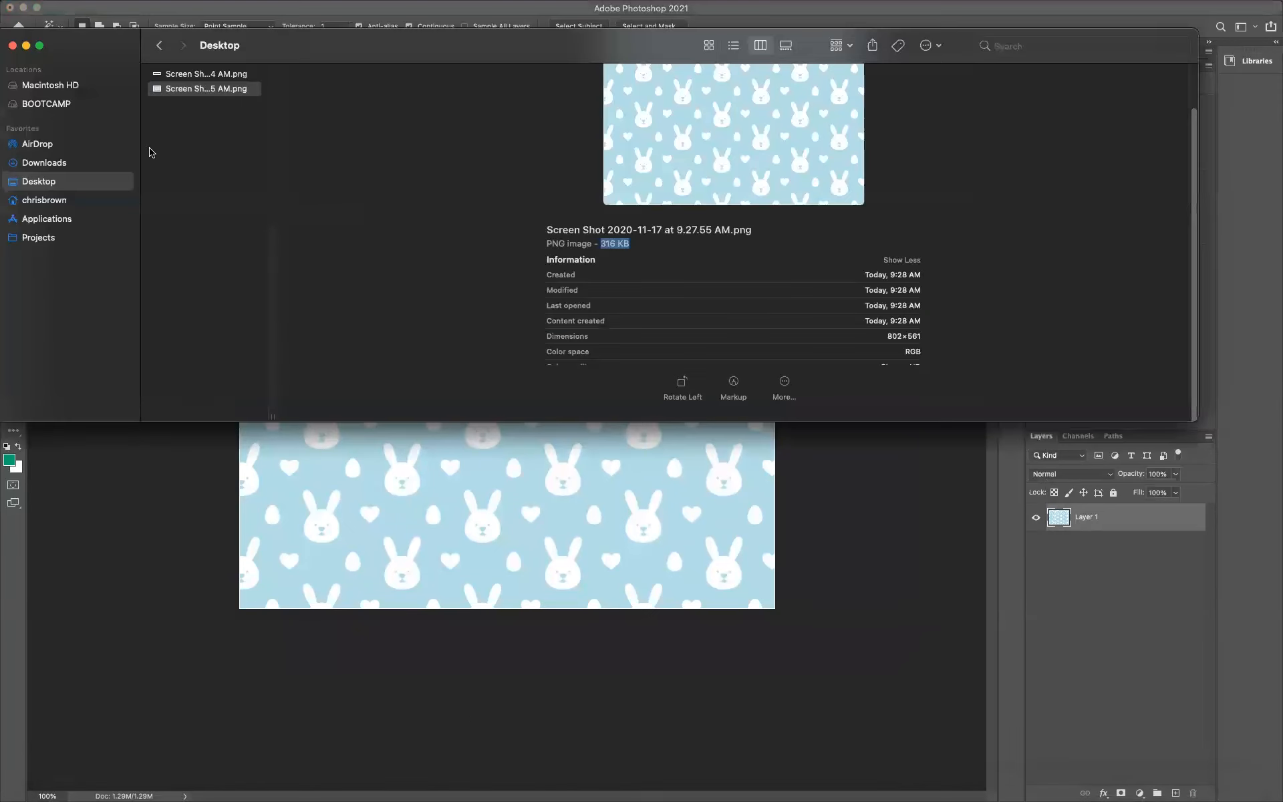
pyautogui.click(44, 162)
pyautogui.click(184, 74)
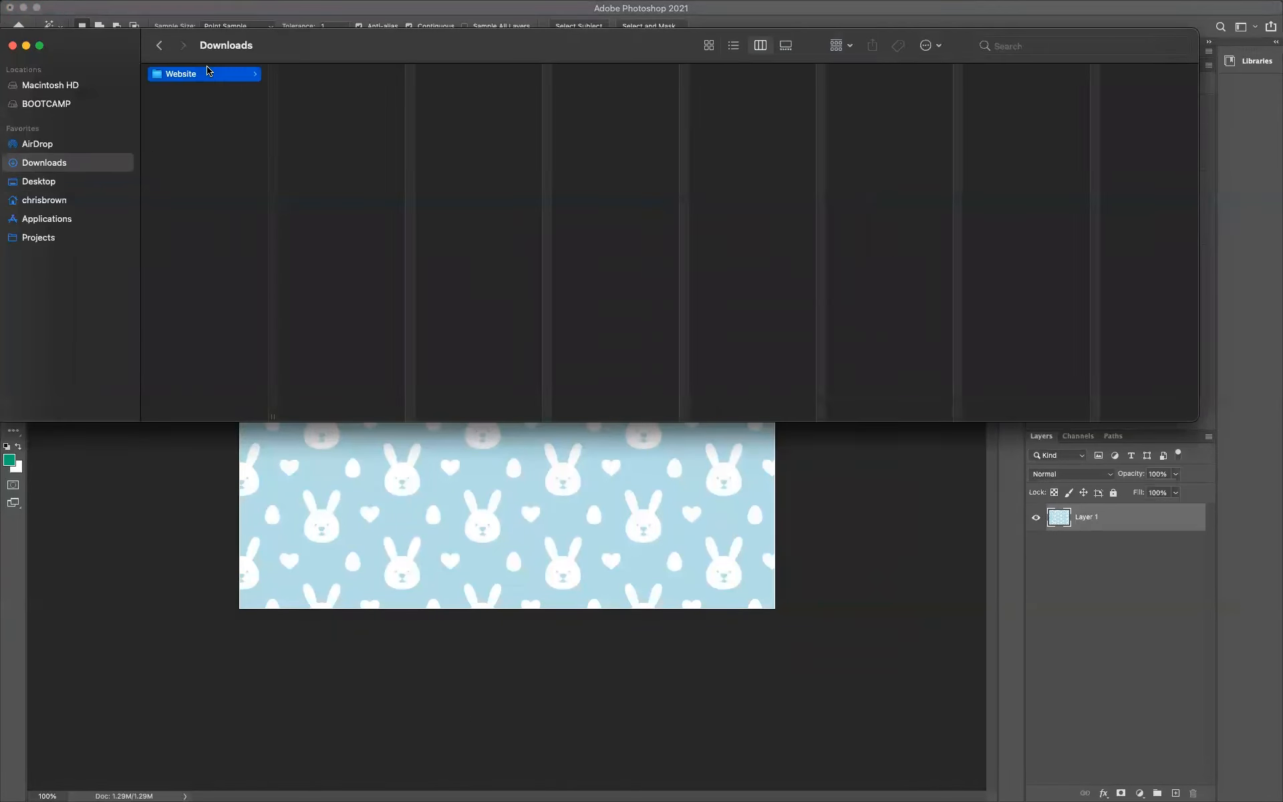
pyautogui.click(316, 103)
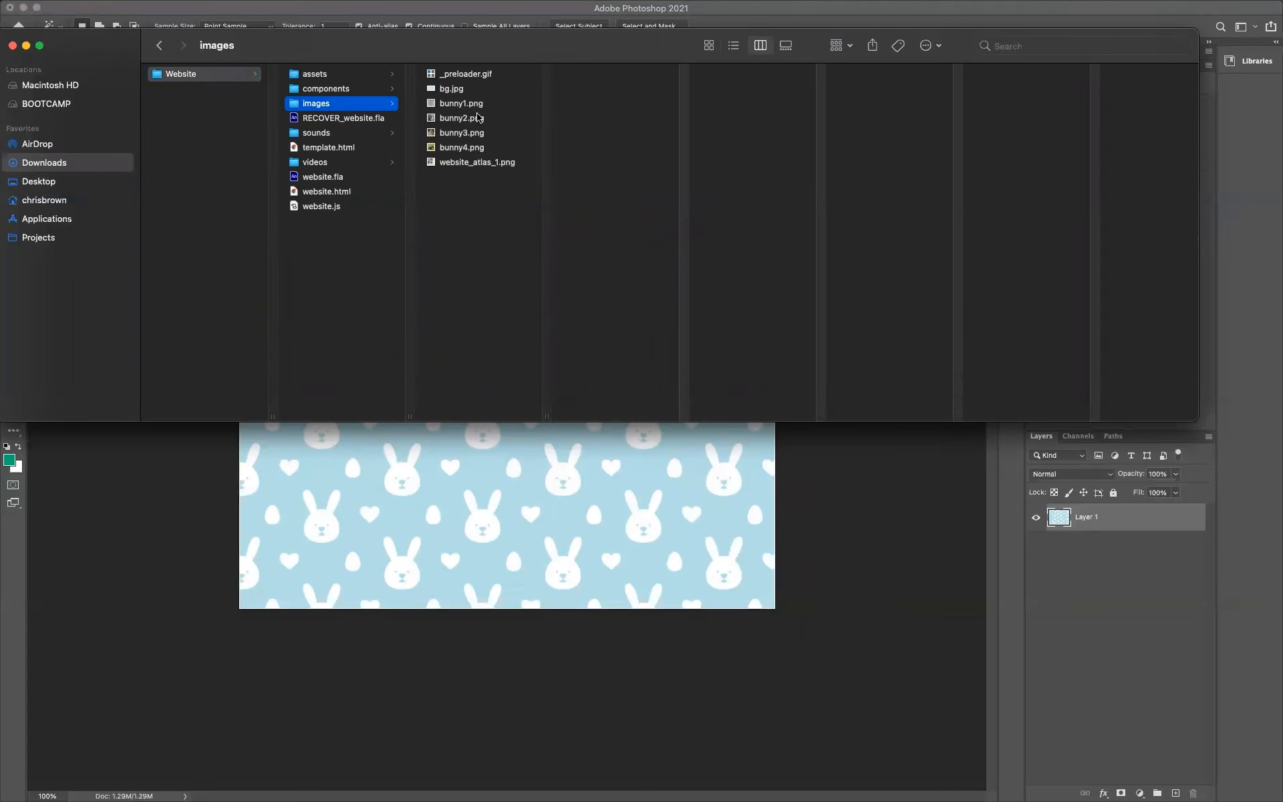
pyautogui.click(452, 89)
pyautogui.press('space')
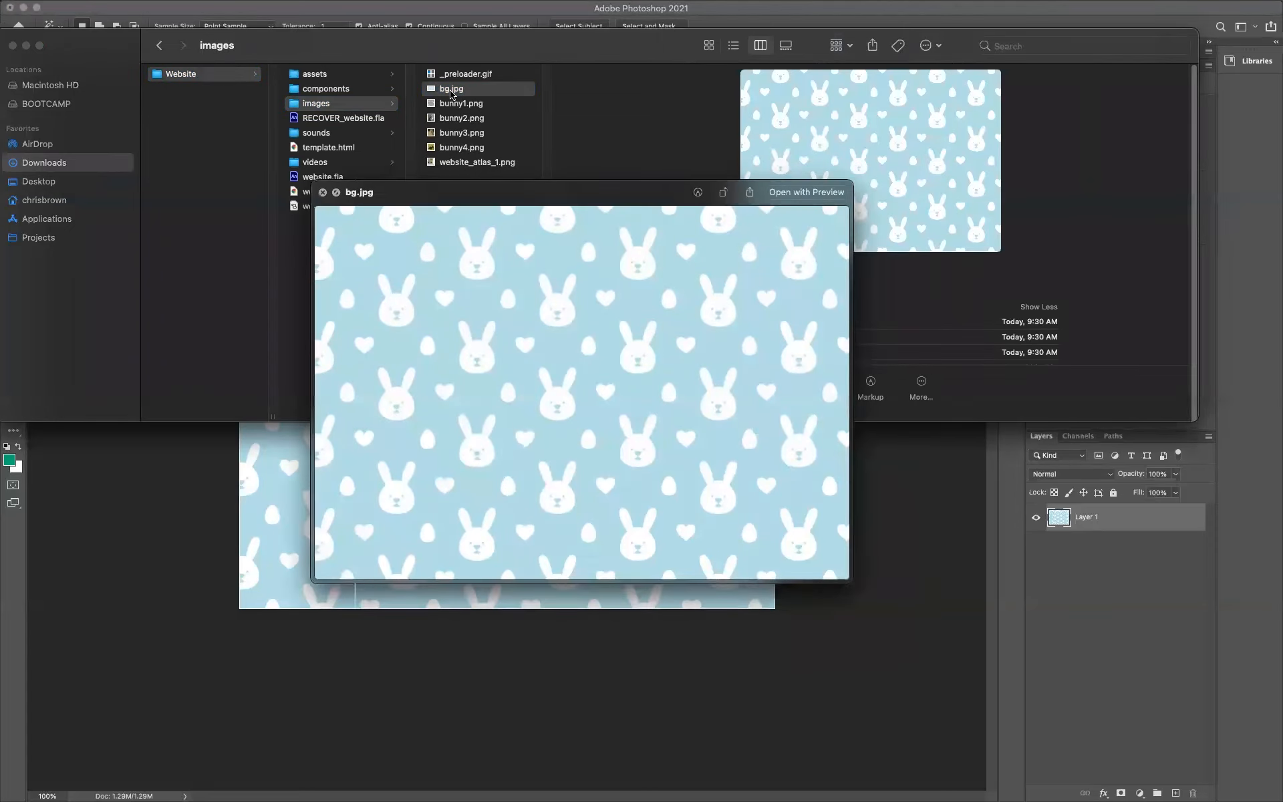
pyautogui.press('space')
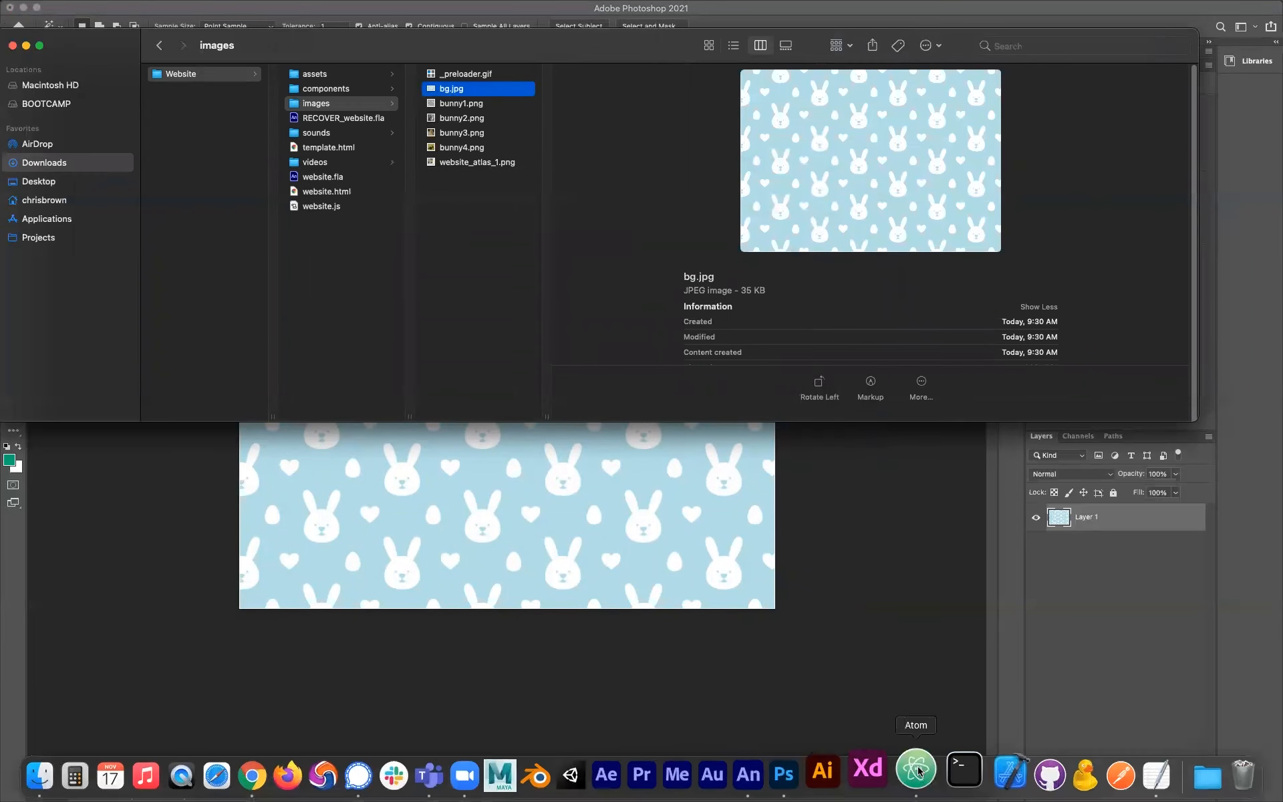
pyautogui.click(915, 770)
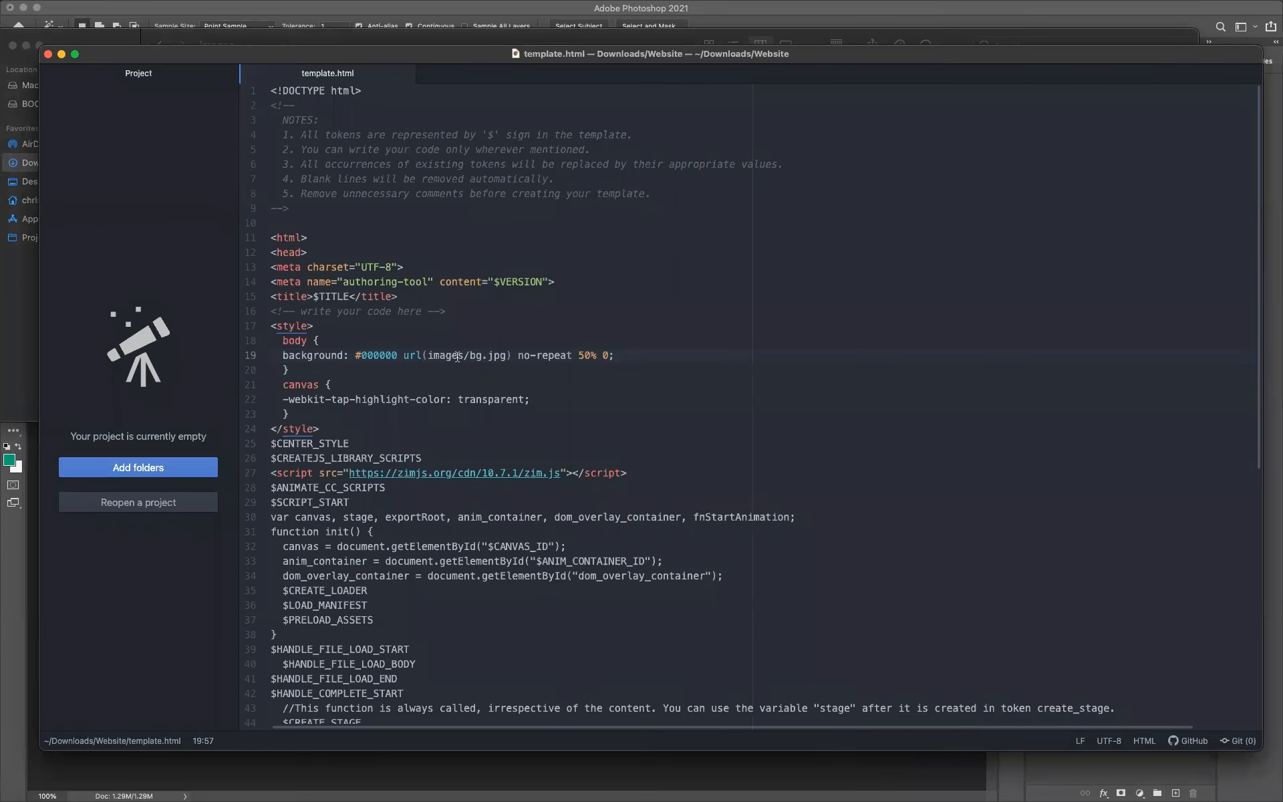
pyautogui.moveTo(428, 355); pyautogui.dragTo(596, 354)
# Switch to Chrome, close the Vecteezy and bunny image search tabs, and reload the website preview.
pyautogui.press('super+Tab')
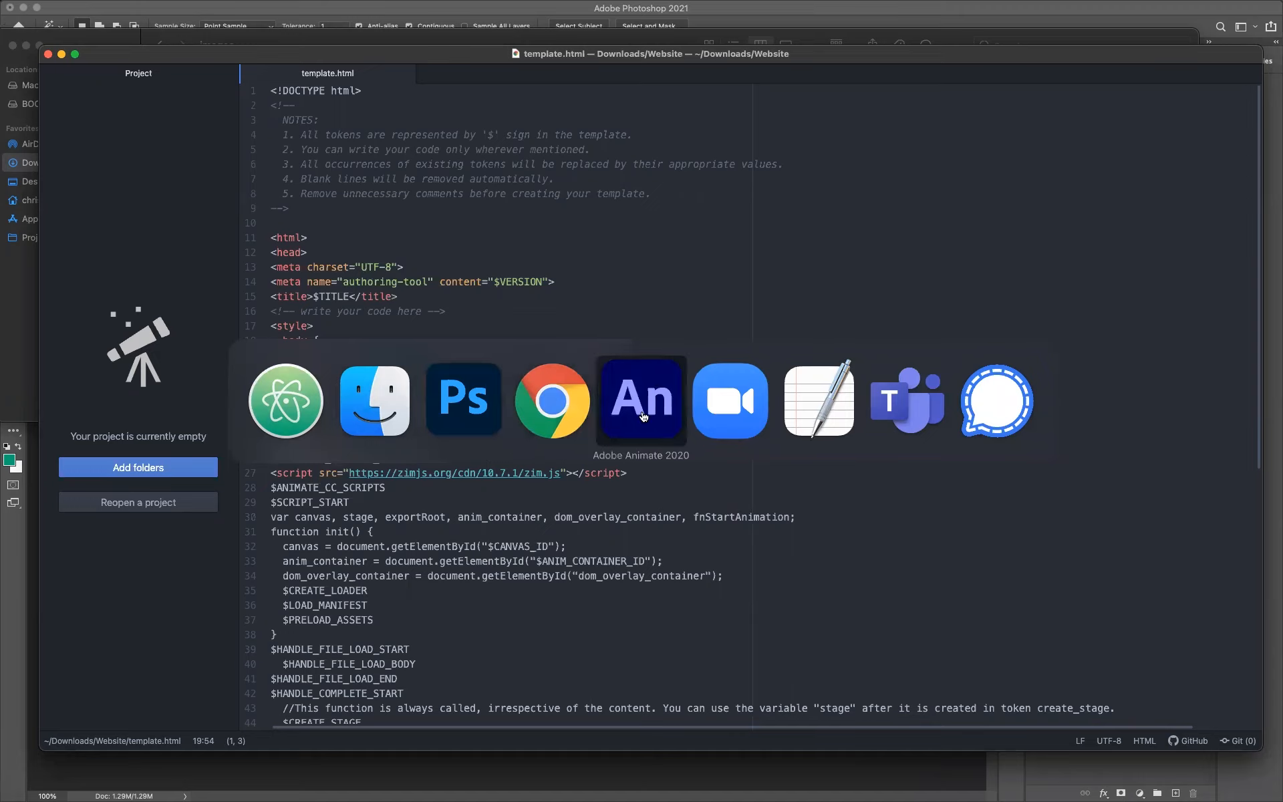
pyautogui.click(580, 421)
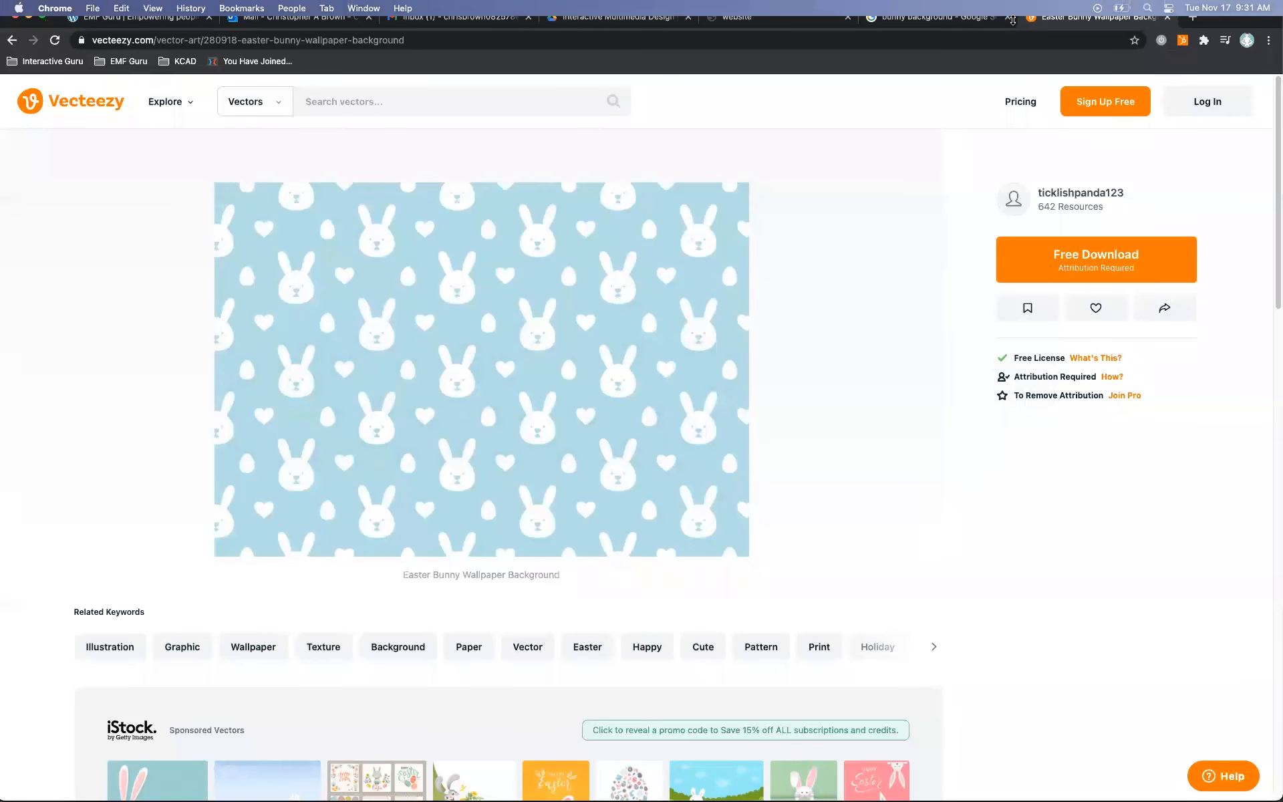
pyautogui.click(1166, 16)
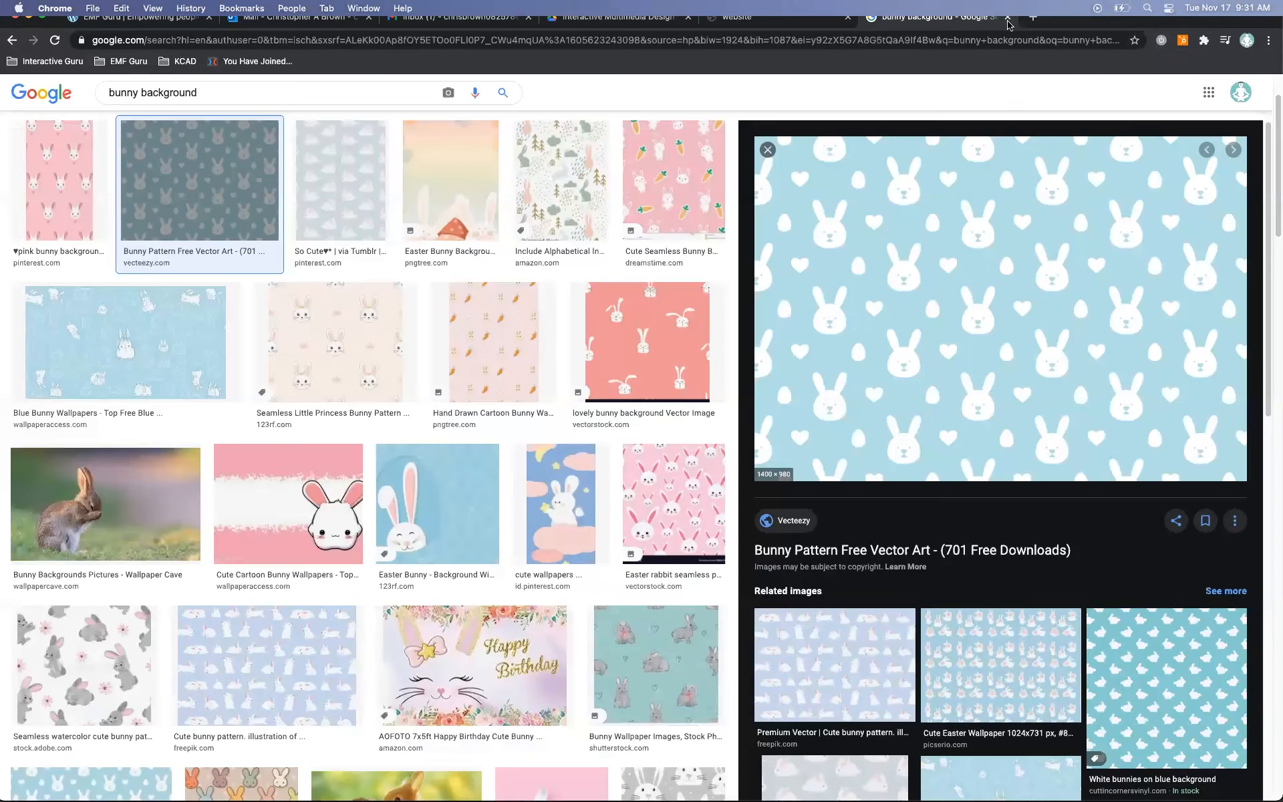
pyautogui.click(1007, 17)
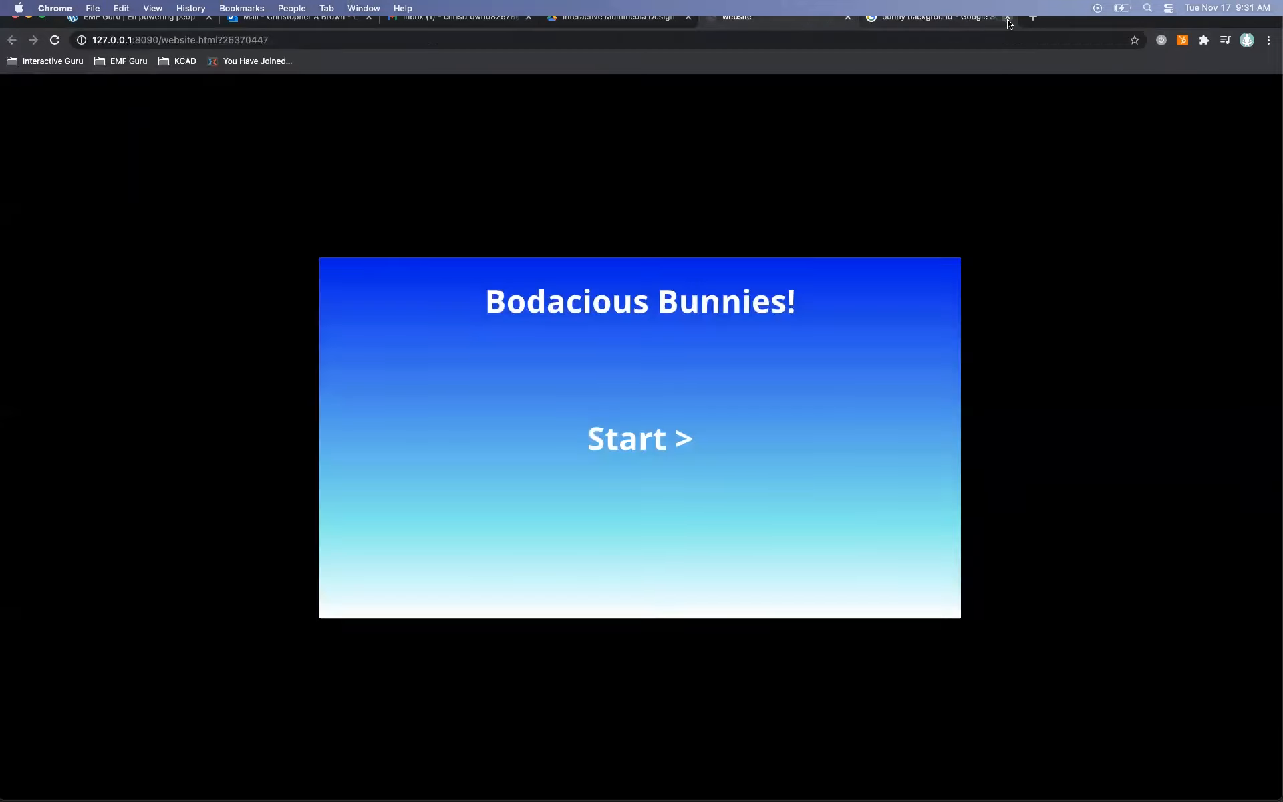
pyautogui.click(55, 40)
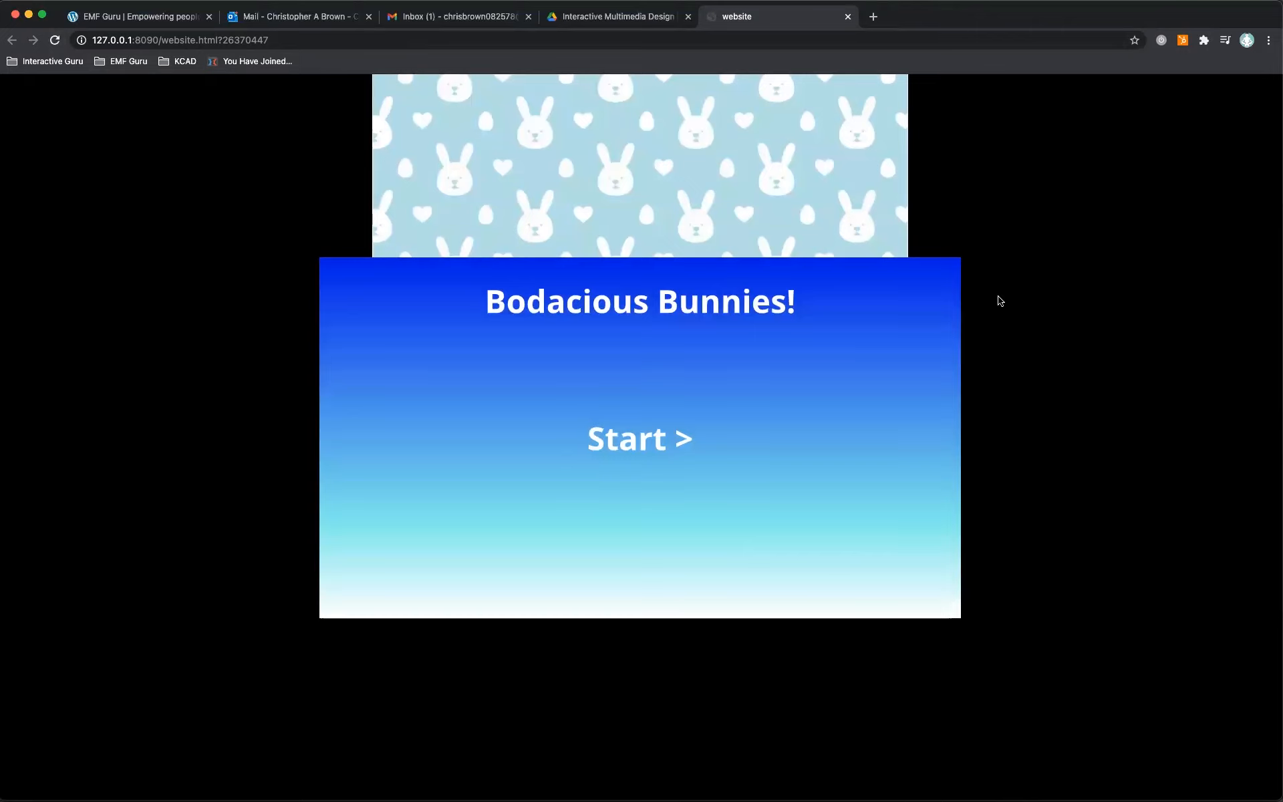
# Shrink and enlarge the browser window to examine how the bunny background fits around the stage.
pyautogui.moveTo(1275, 793)
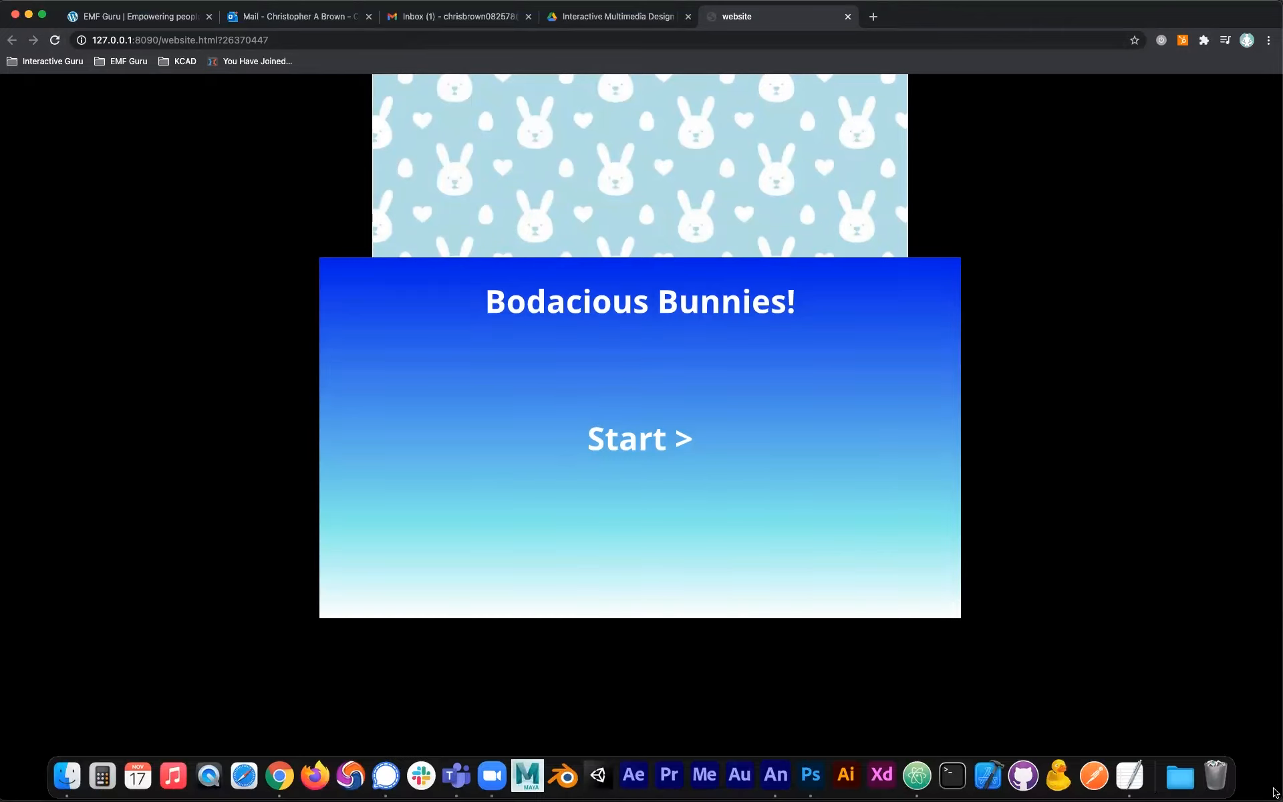
pyautogui.moveTo(1279, 798); pyautogui.dragTo(1069, 601)
pyautogui.moveTo(1125, 678); pyautogui.dragTo(1262, 776)
# Return to Photoshop and resize the bunny image to 1920 x 1080 pixels without keeping its proportions.
pyautogui.press('super+Tab')
pyautogui.press('super+Tab')
pyautogui.press('super+Tab')
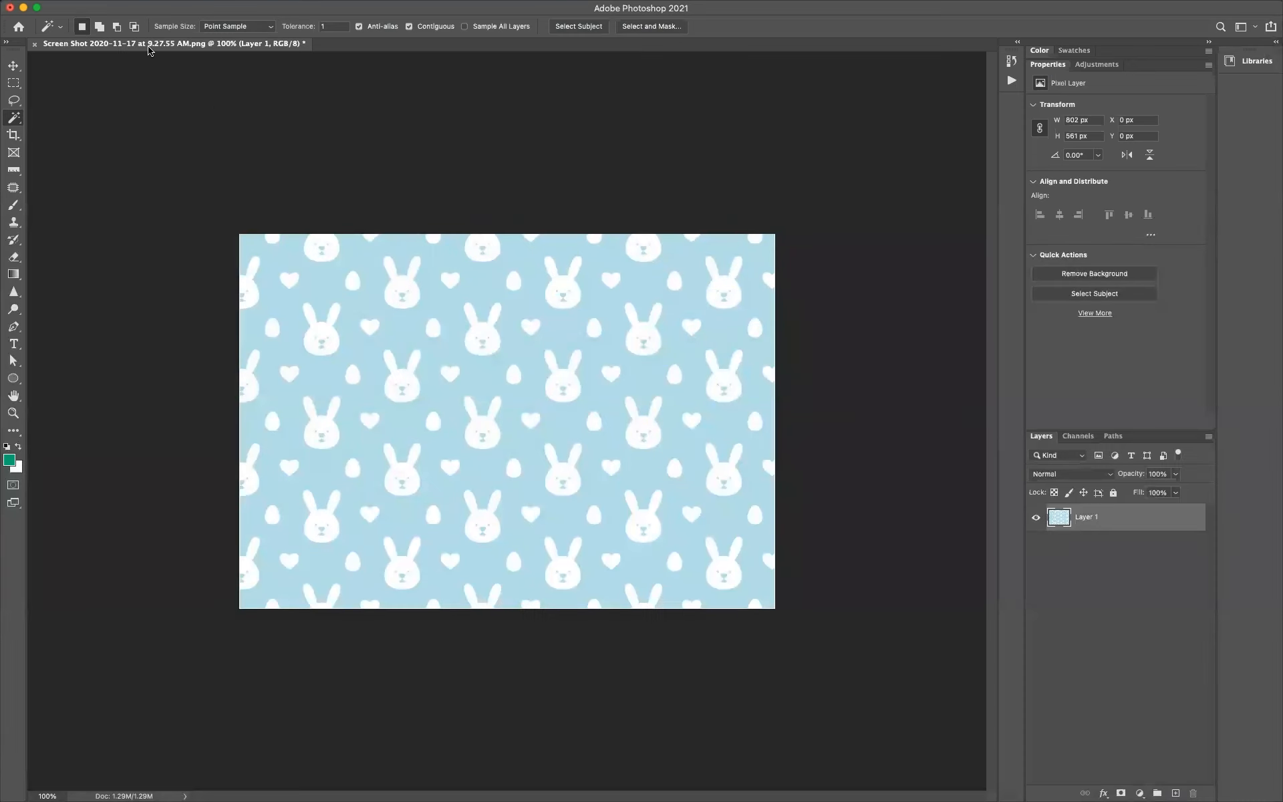
pyautogui.moveTo(167, 2)
pyautogui.click(175, 8)
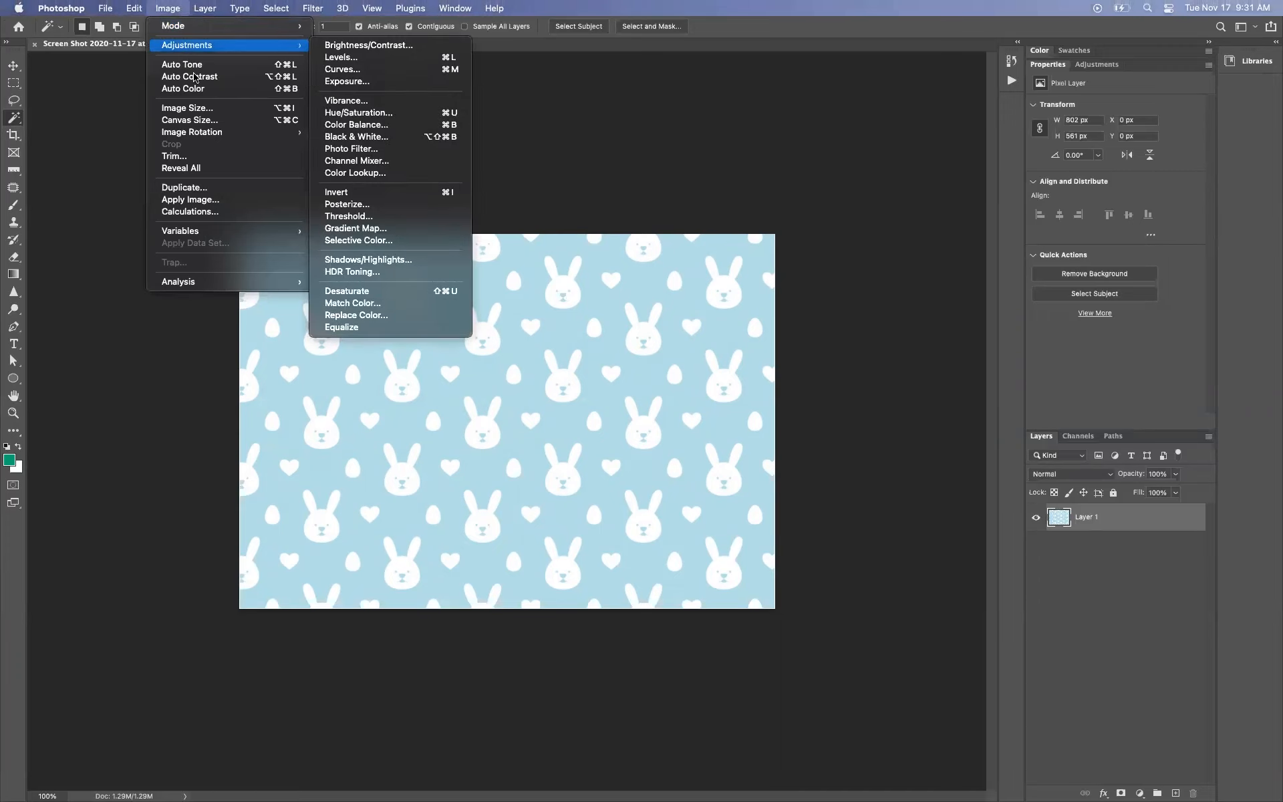
pyautogui.click(190, 108)
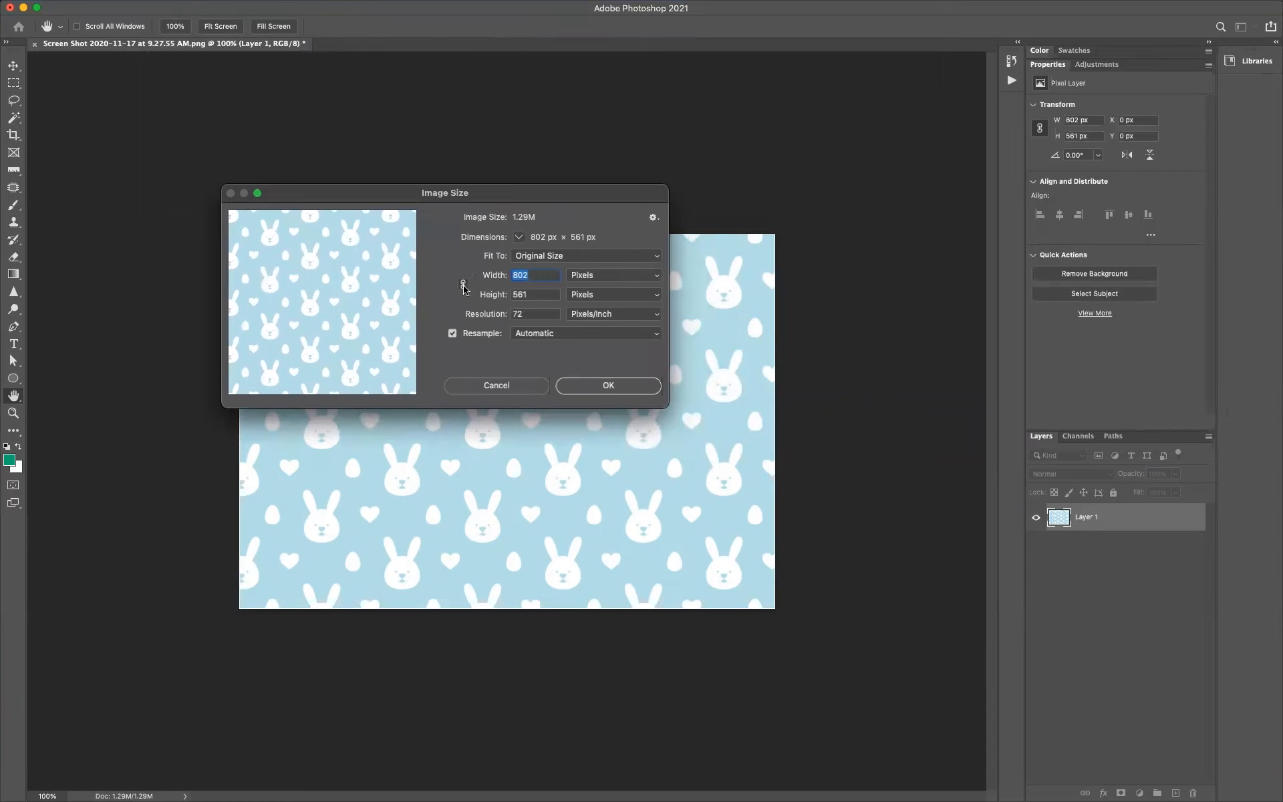
pyautogui.write('1920')
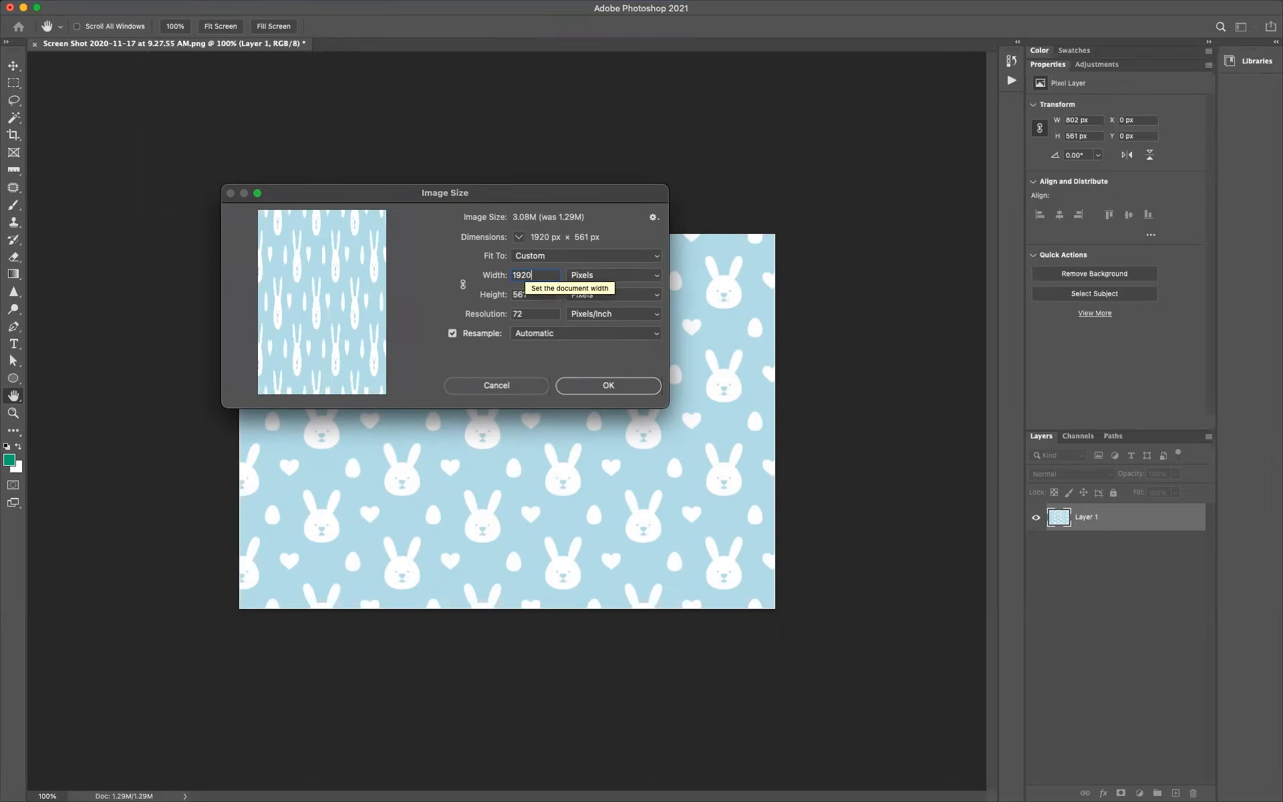
pyautogui.press('Tab')
pyautogui.write('1')
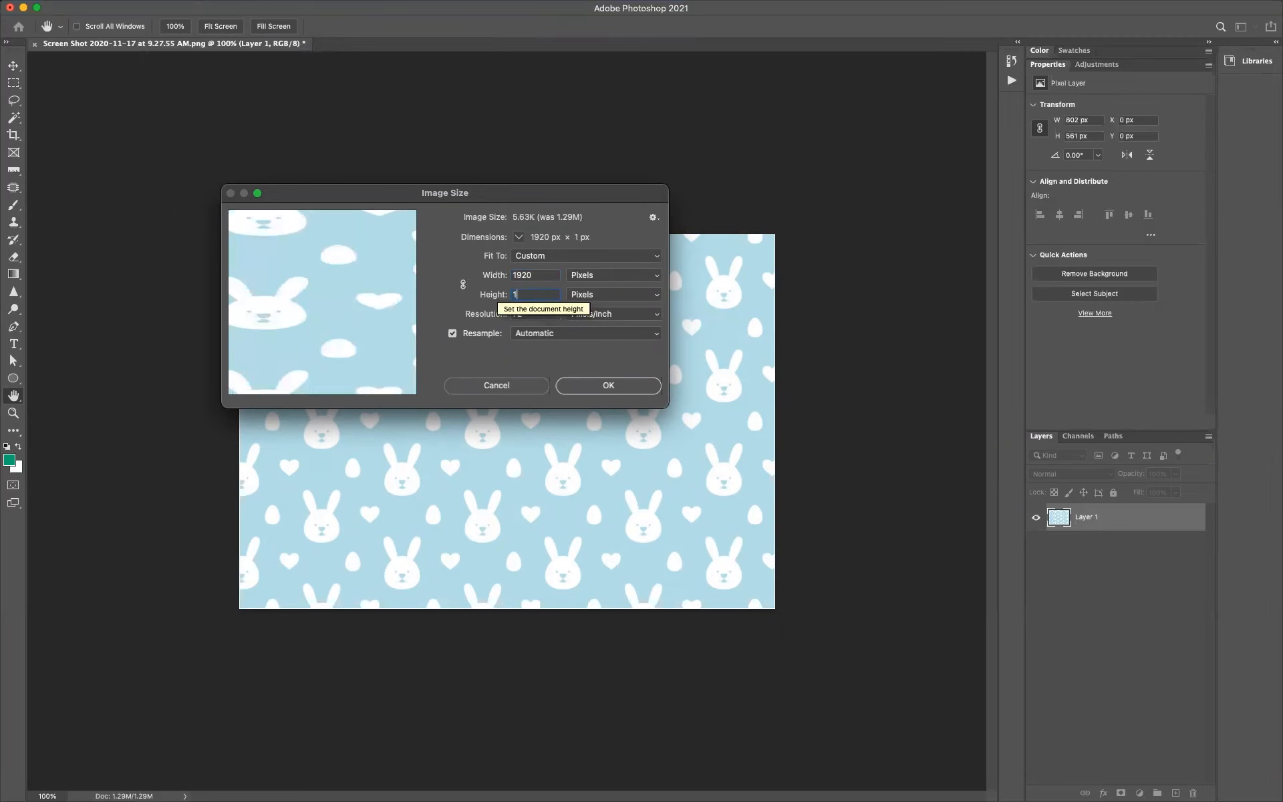
pyautogui.write('080')
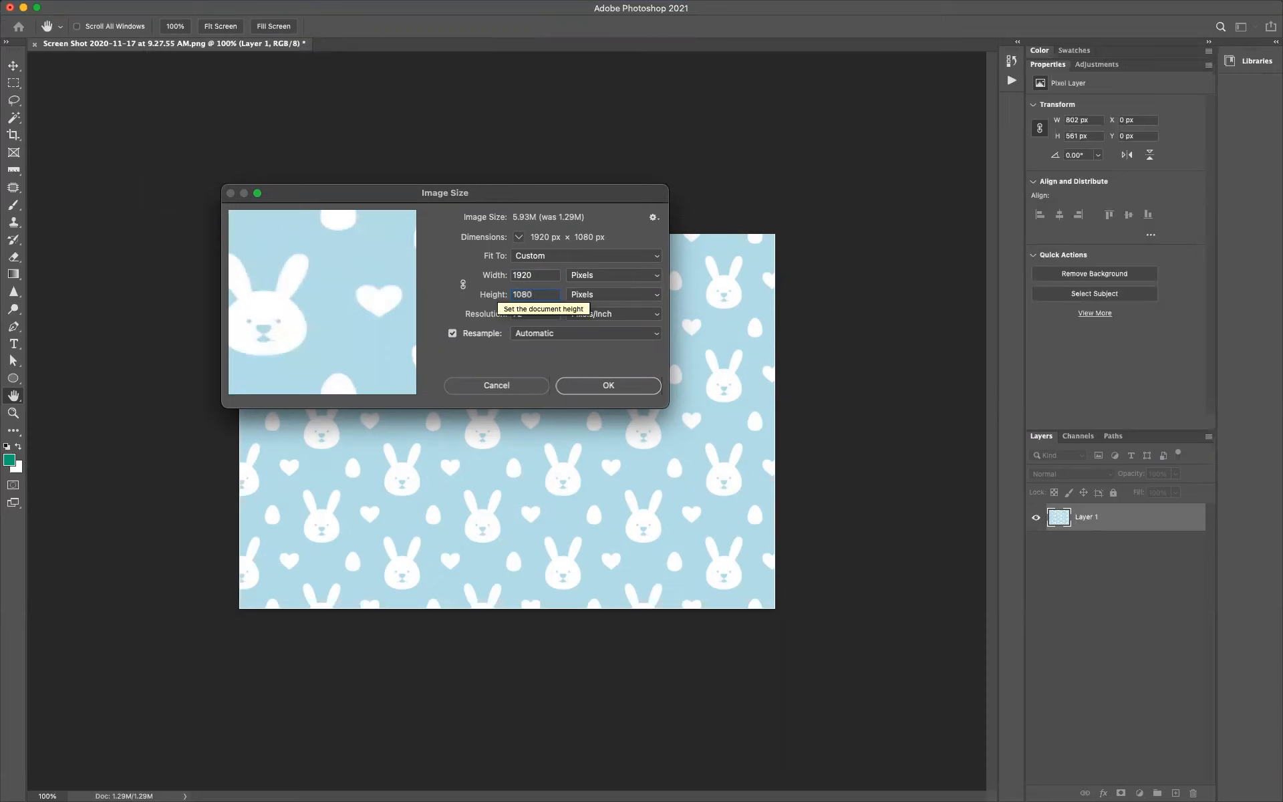
pyautogui.click(616, 381)
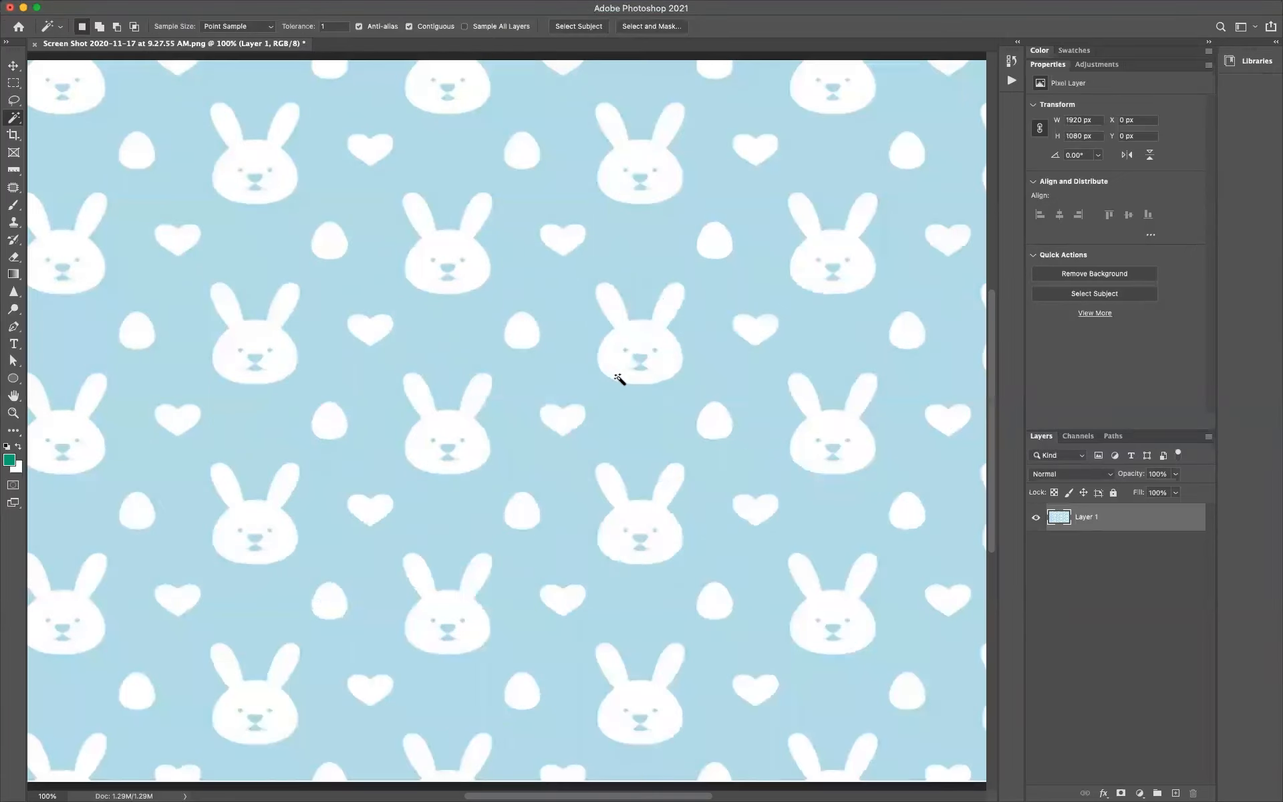
# Export the resized bunny image as a 1920 x 1080 JPG at 50% quality, replacing bg.jpg in the images folder.
pyautogui.press('super+minus')
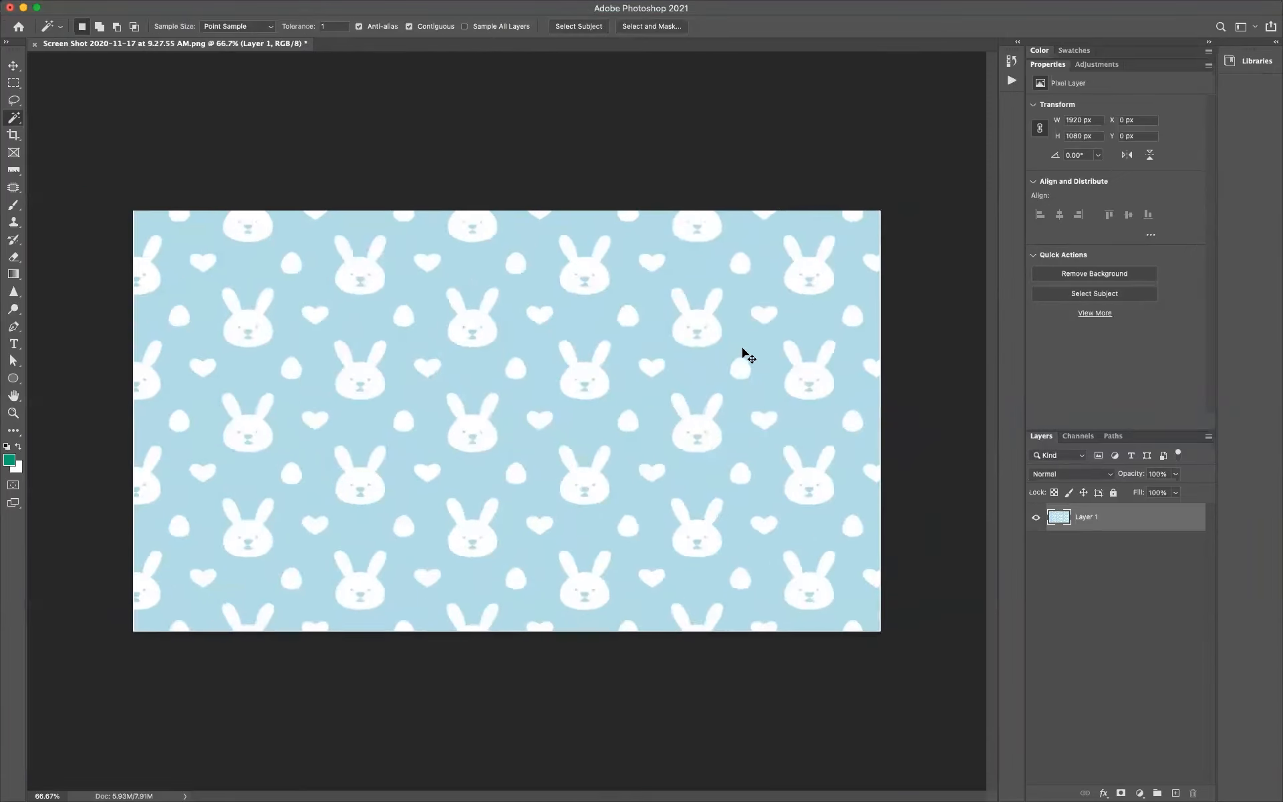
pyautogui.press('super+minus')
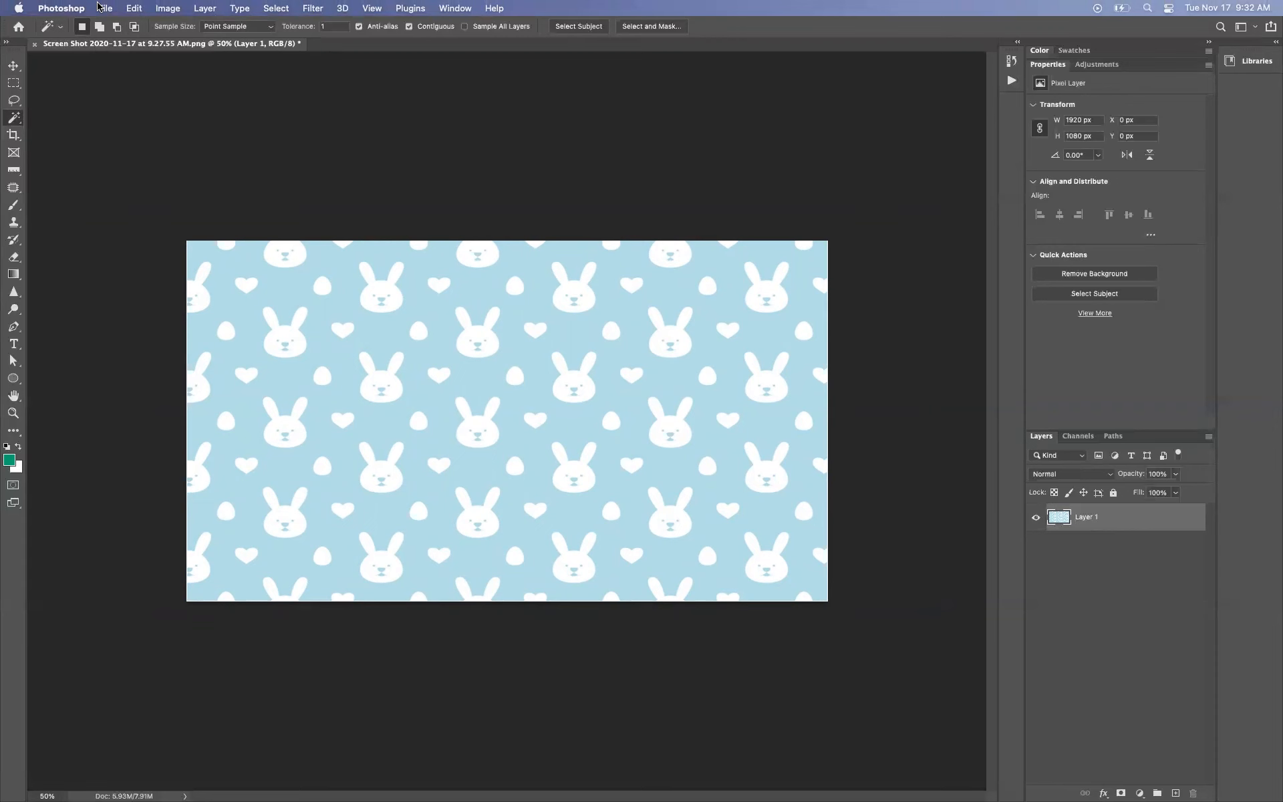
pyautogui.click(105, 8)
pyautogui.moveTo(200, 188)
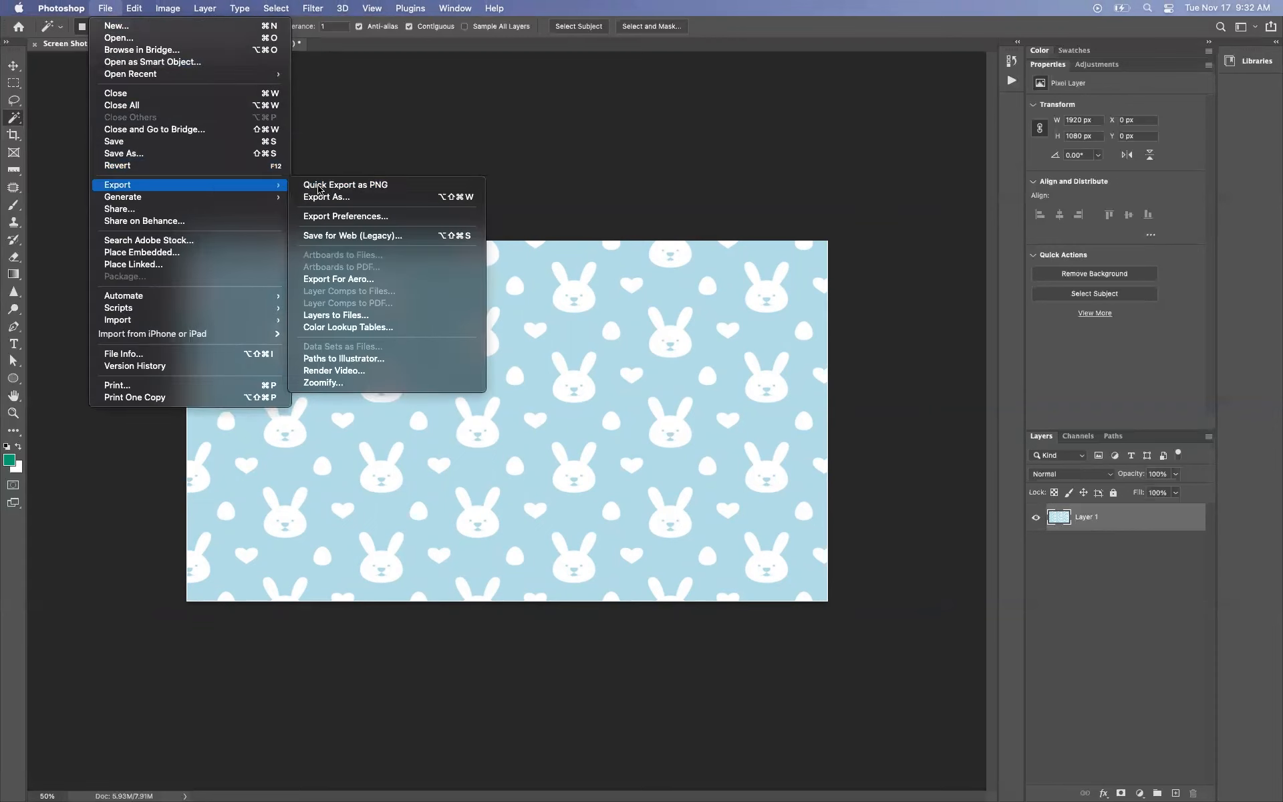
pyautogui.click(354, 197)
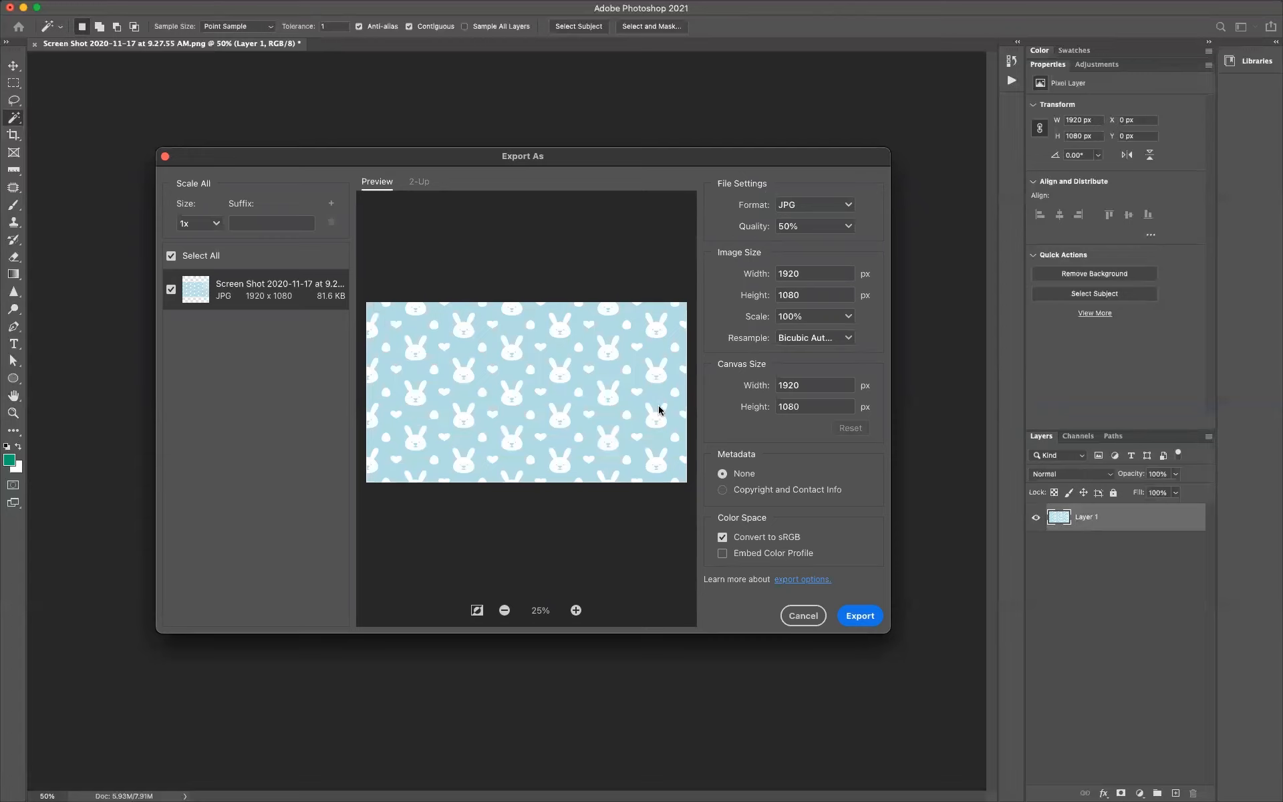
pyautogui.click(861, 616)
pyautogui.click(340, 257)
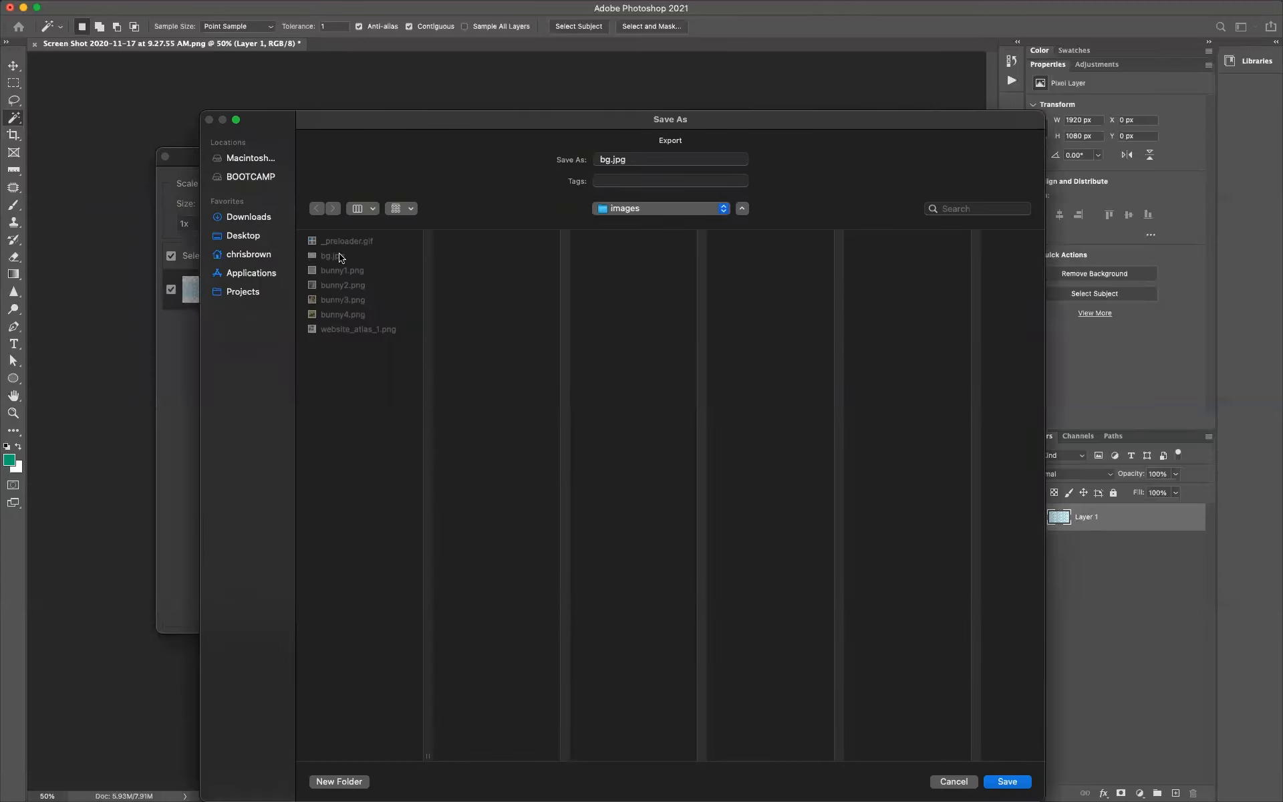
pyautogui.click(1012, 782)
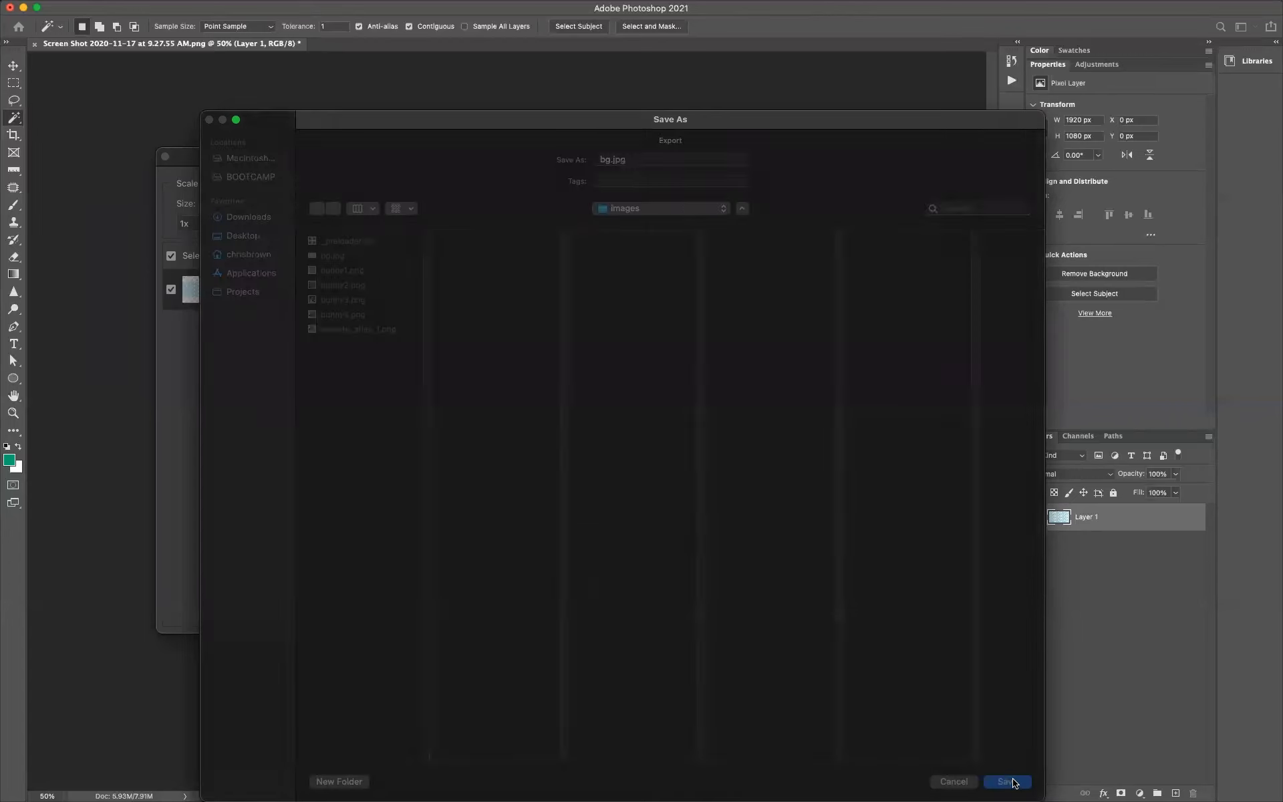
pyautogui.click(662, 523)
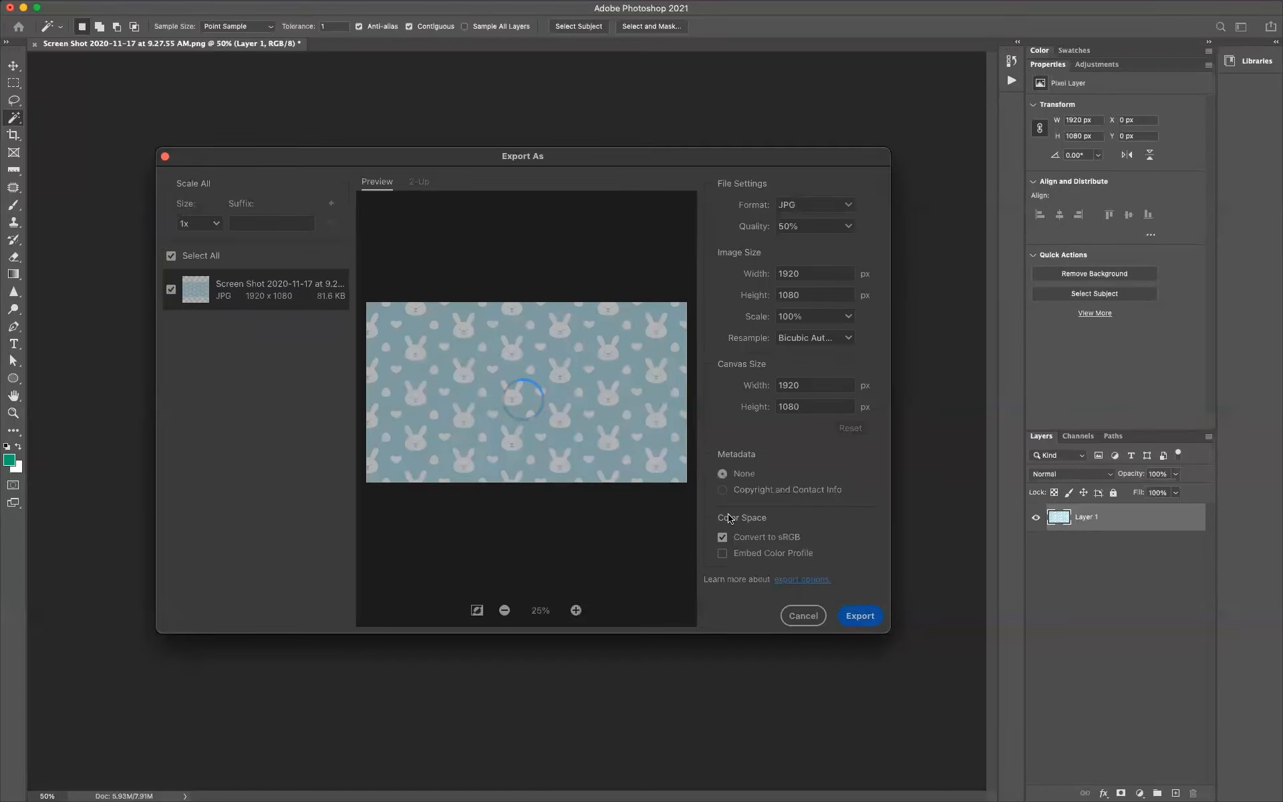
# Switch to Finder and preview the exported bg.jpg in the Website/images folder.
pyautogui.press('super+Tab')
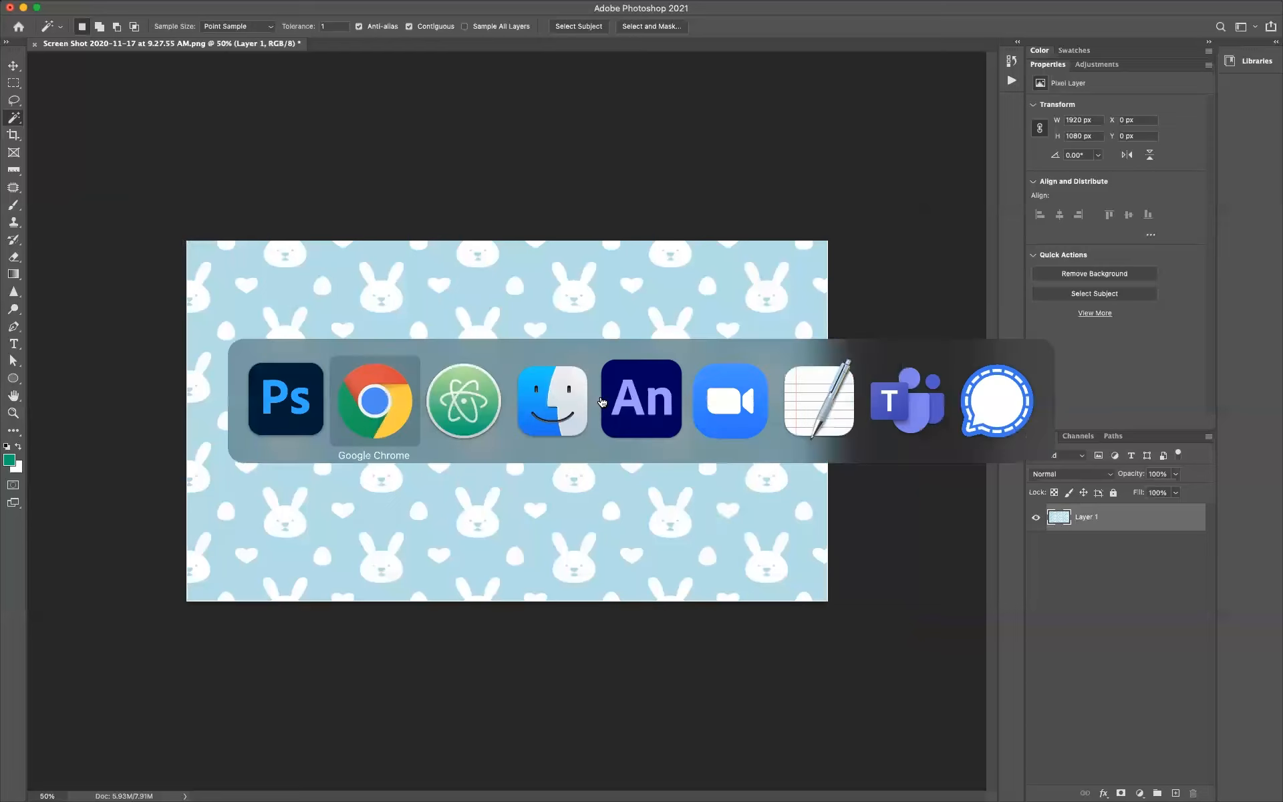
pyautogui.click(563, 403)
pyautogui.click(466, 88)
pyautogui.press('space')
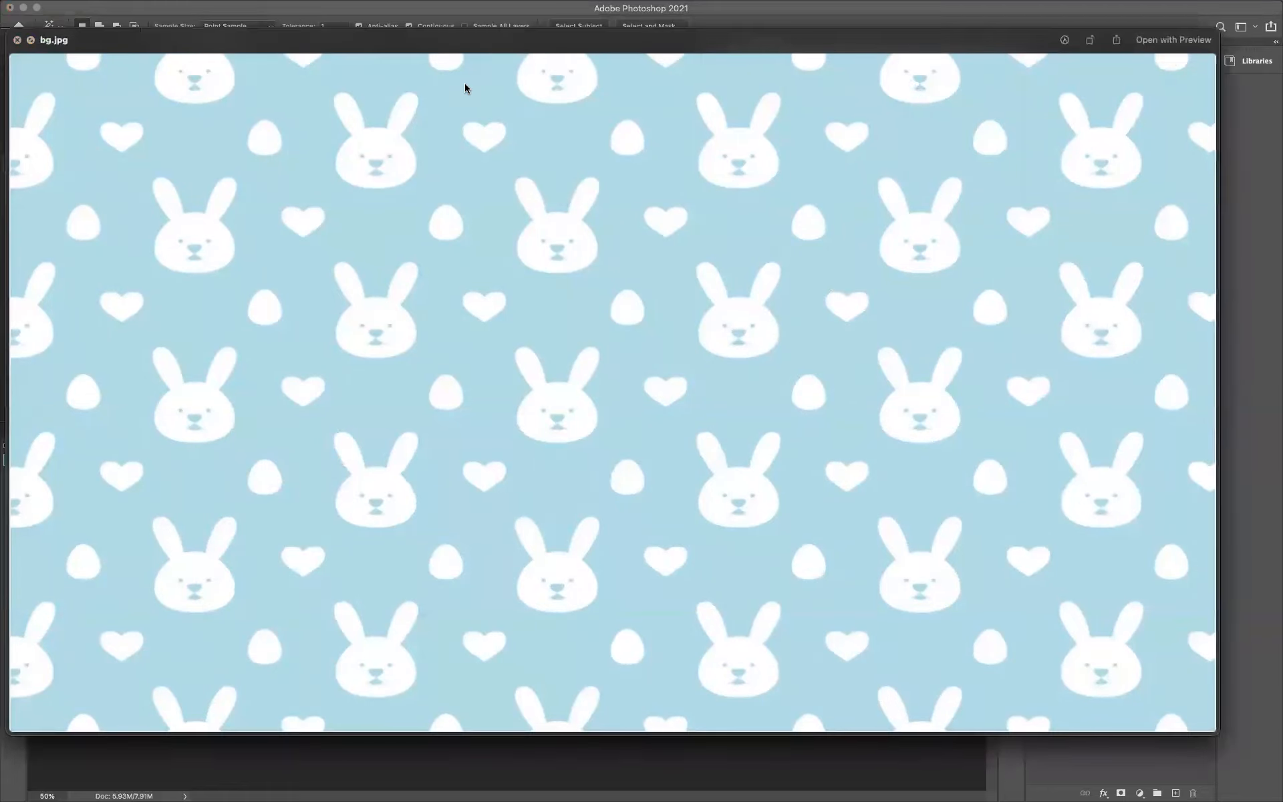
pyautogui.press('space')
pyautogui.press('space')
pyautogui.press('space')
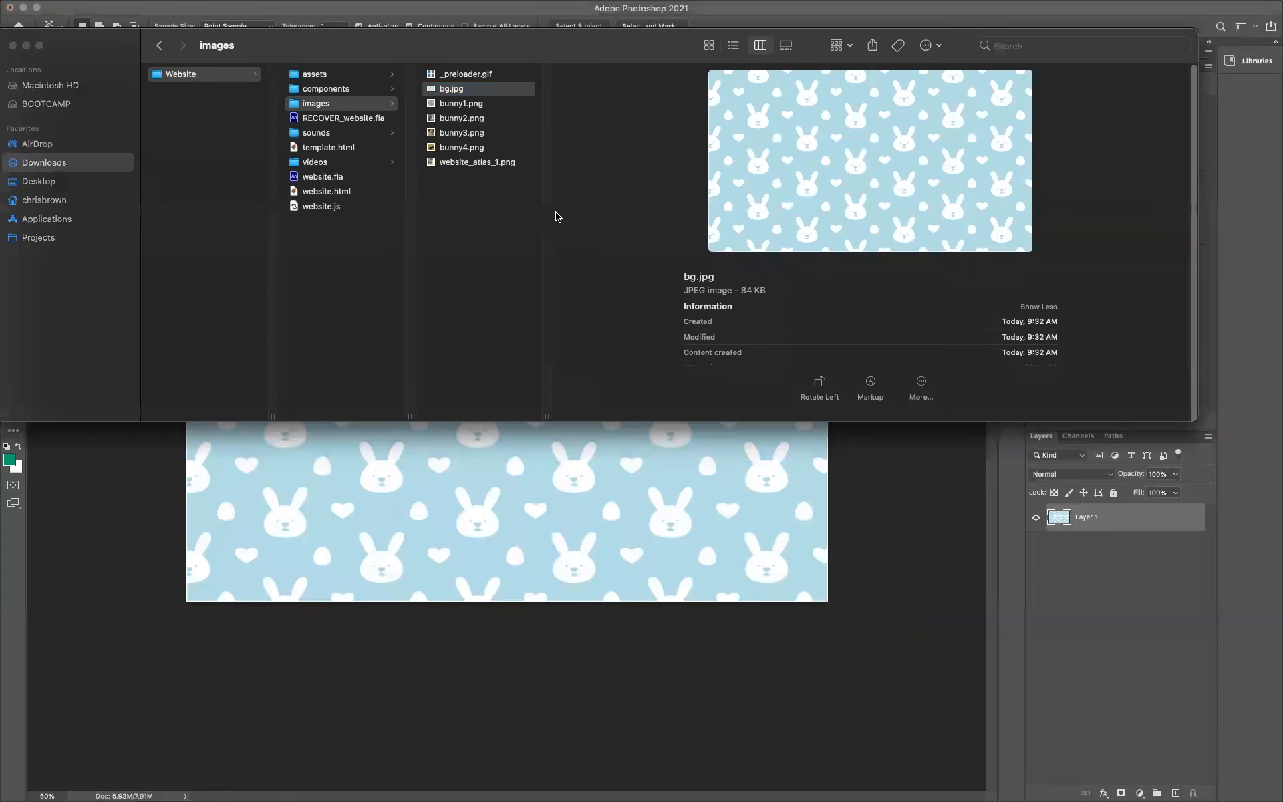
# Switch to Chrome, reload the website preview, and enlarge the browser window to examine how the new background fills the page.
pyautogui.press('super+Tab')
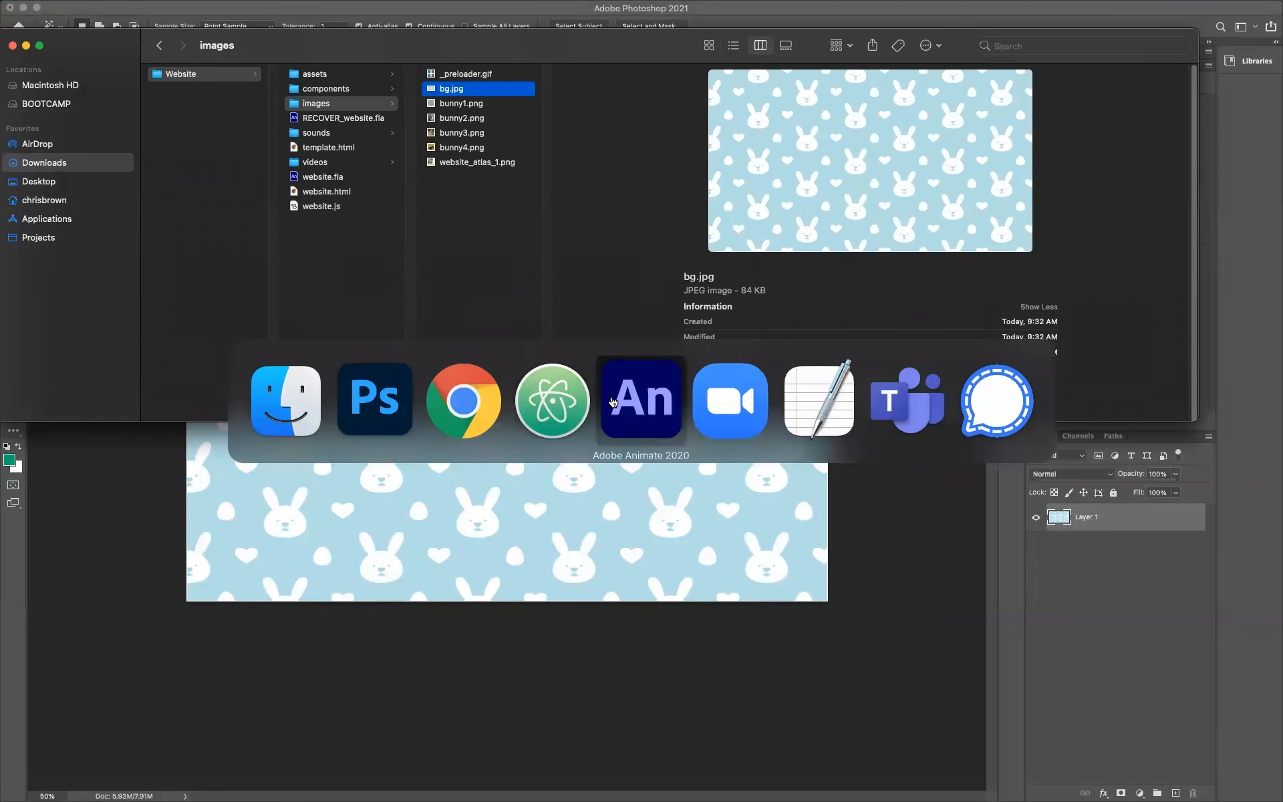
pyautogui.click(478, 401)
pyautogui.click(55, 40)
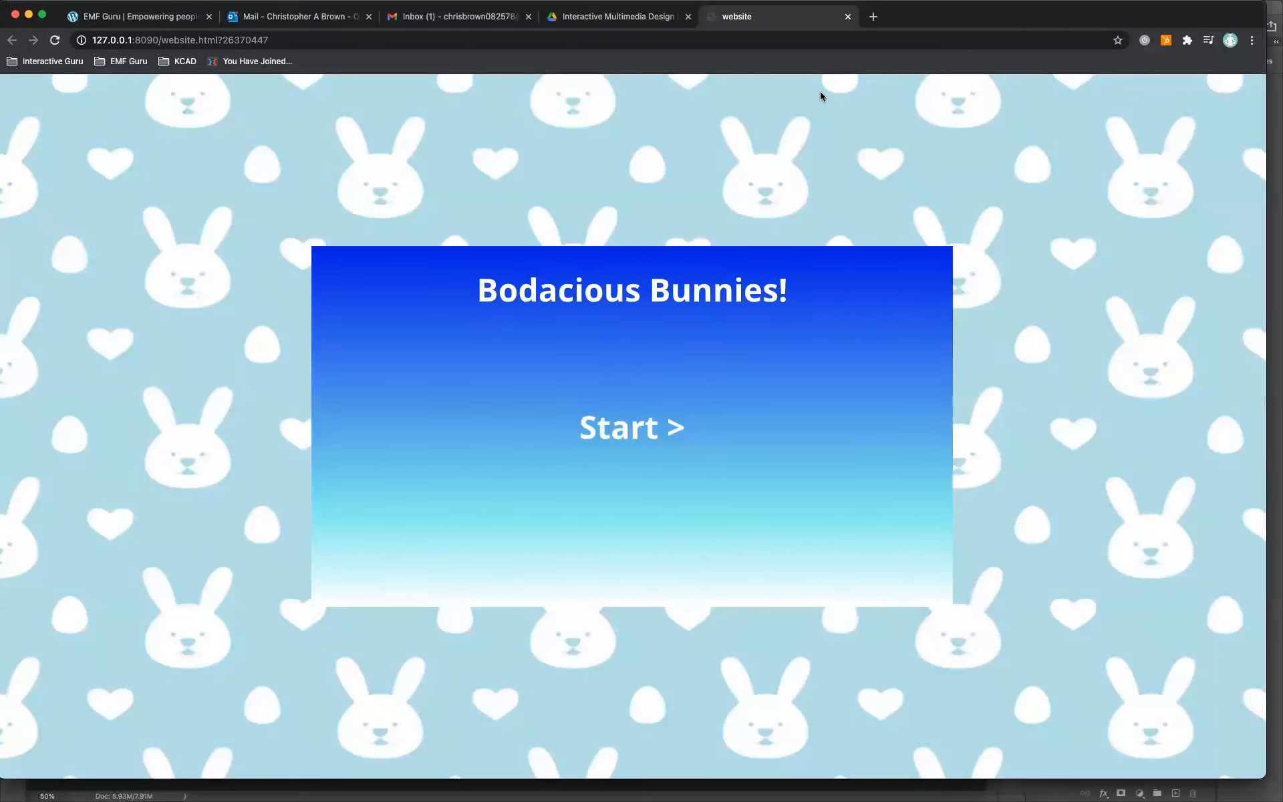
pyautogui.moveTo(1265, 778)
pyautogui.mouseDown()
pyautogui.moveTo(1280, 787)
pyautogui.moveTo(1253, 681)
pyautogui.moveTo(1253, 794)
pyautogui.mouseUp()
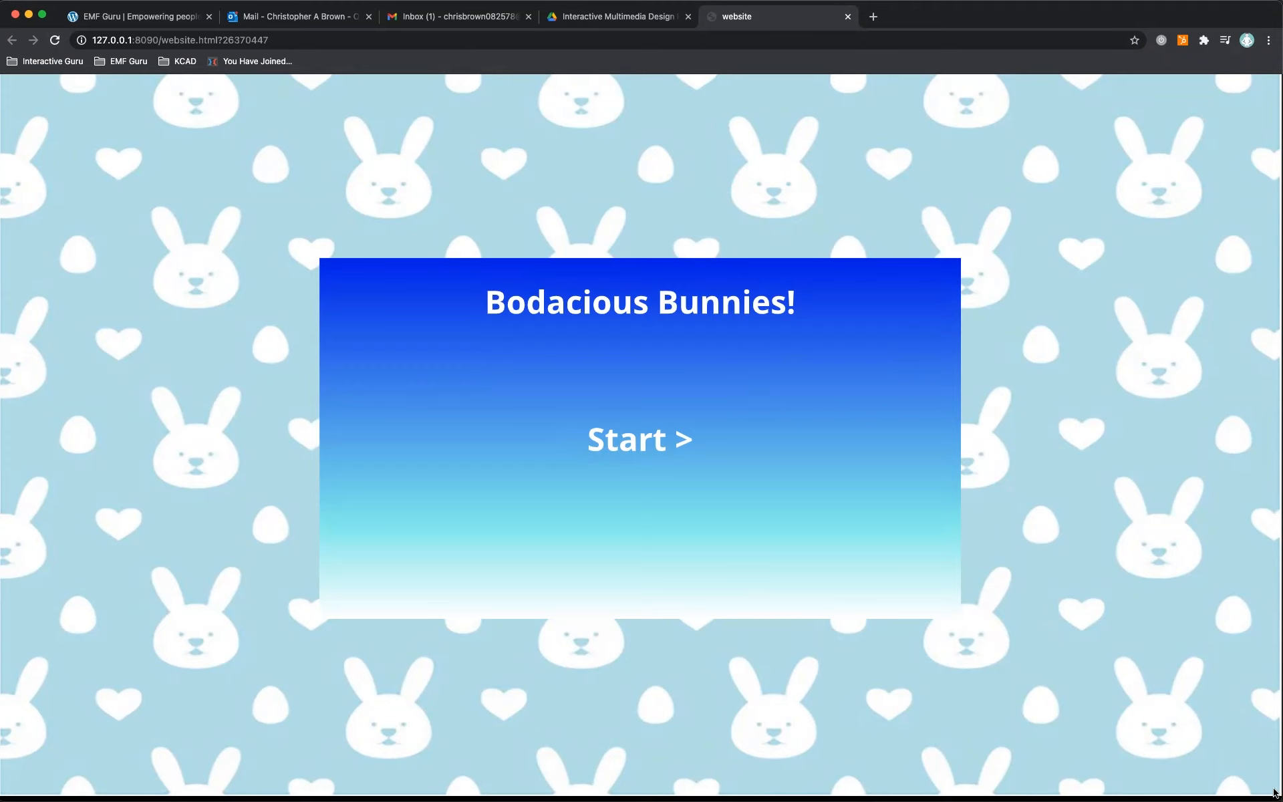
pyautogui.moveTo(1275, 792)
pyautogui.mouseDown()
pyautogui.moveTo(1125, 698)
pyautogui.moveTo(1029, 664)
pyautogui.moveTo(981, 623)
pyautogui.moveTo(931, 616)
pyautogui.moveTo(1031, 682)
pyautogui.moveTo(1168, 715)
pyautogui.moveTo(1274, 793)
pyautogui.mouseUp()
# Switch to Atom and examine the body background rule in template.html, including its fallback color and image path.
pyautogui.press('super+Tab')
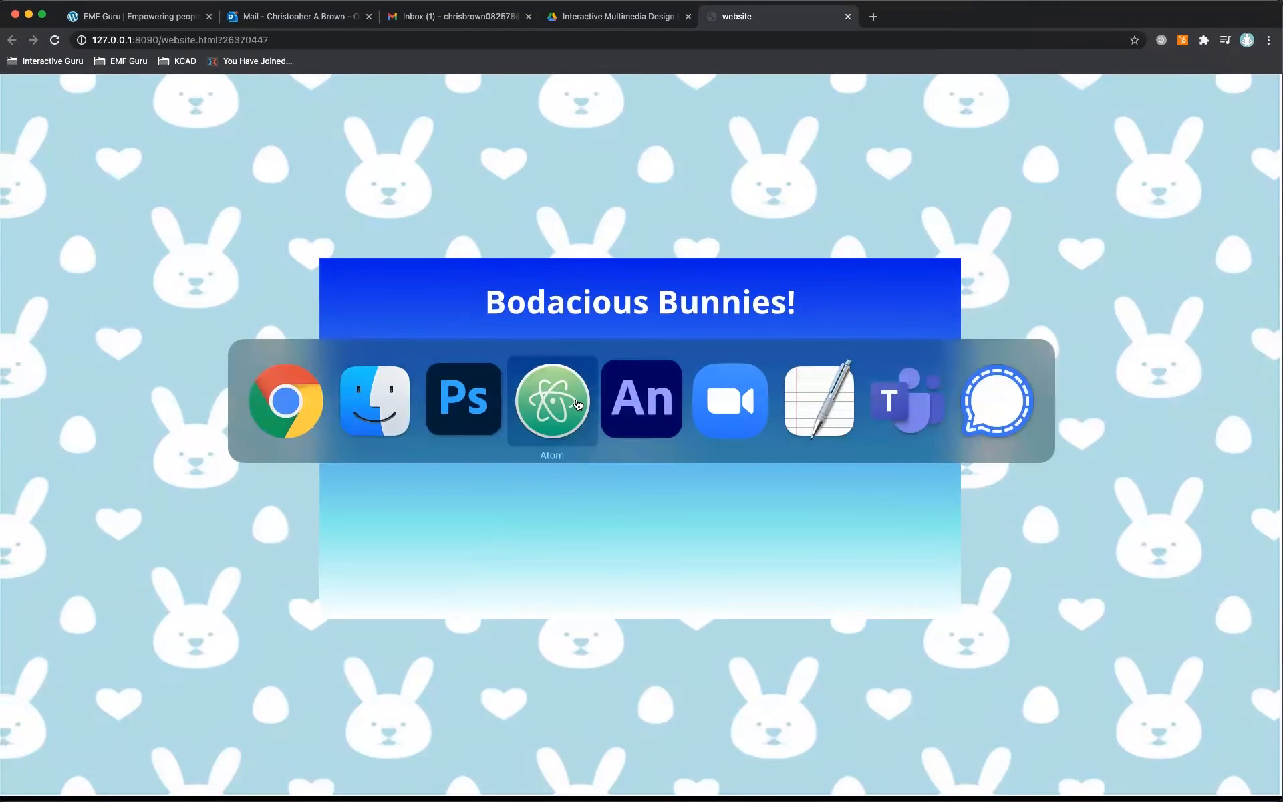
pyautogui.click(542, 410)
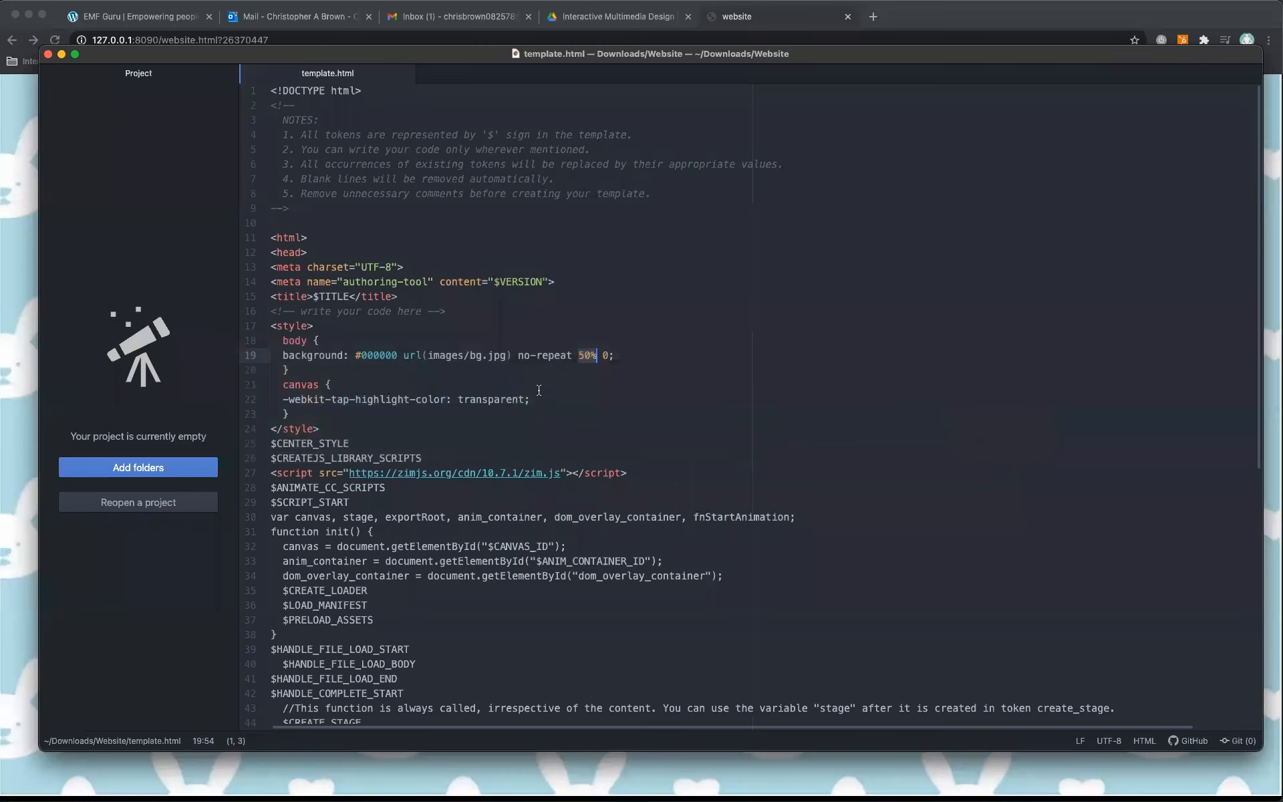
pyautogui.moveTo(362, 418); pyautogui.dragTo(634, 355)
pyautogui.click(395, 356)
pyautogui.click(643, 359)
pyautogui.moveTo(469, 355); pyautogui.dragTo(477, 355)
pyautogui.moveTo(361, 355); pyautogui.dragTo(395, 355)
pyautogui.click(651, 355)
# Switch to Photoshop and sample the bunny pattern's light blue to read its hex code, leaving the foreground color as it is.
pyautogui.press('super+Tab')
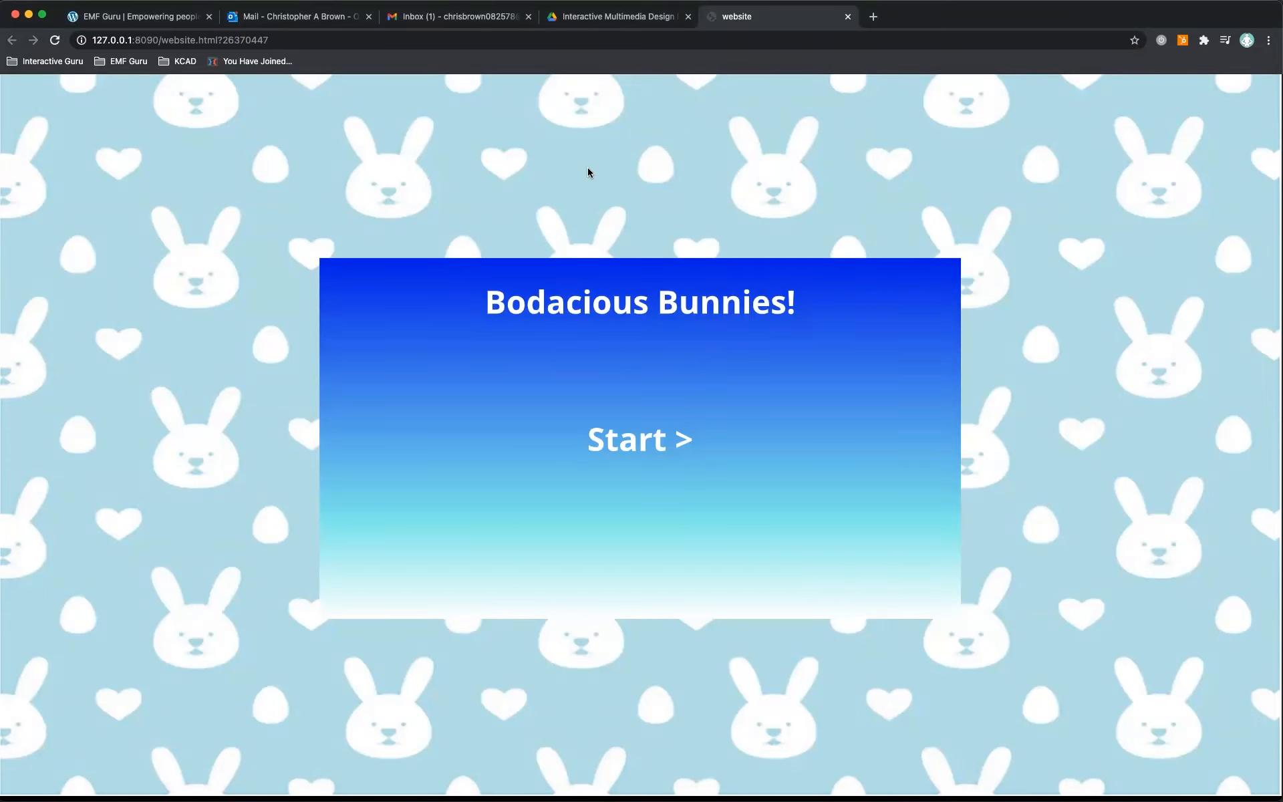
pyautogui.press('super+Tab')
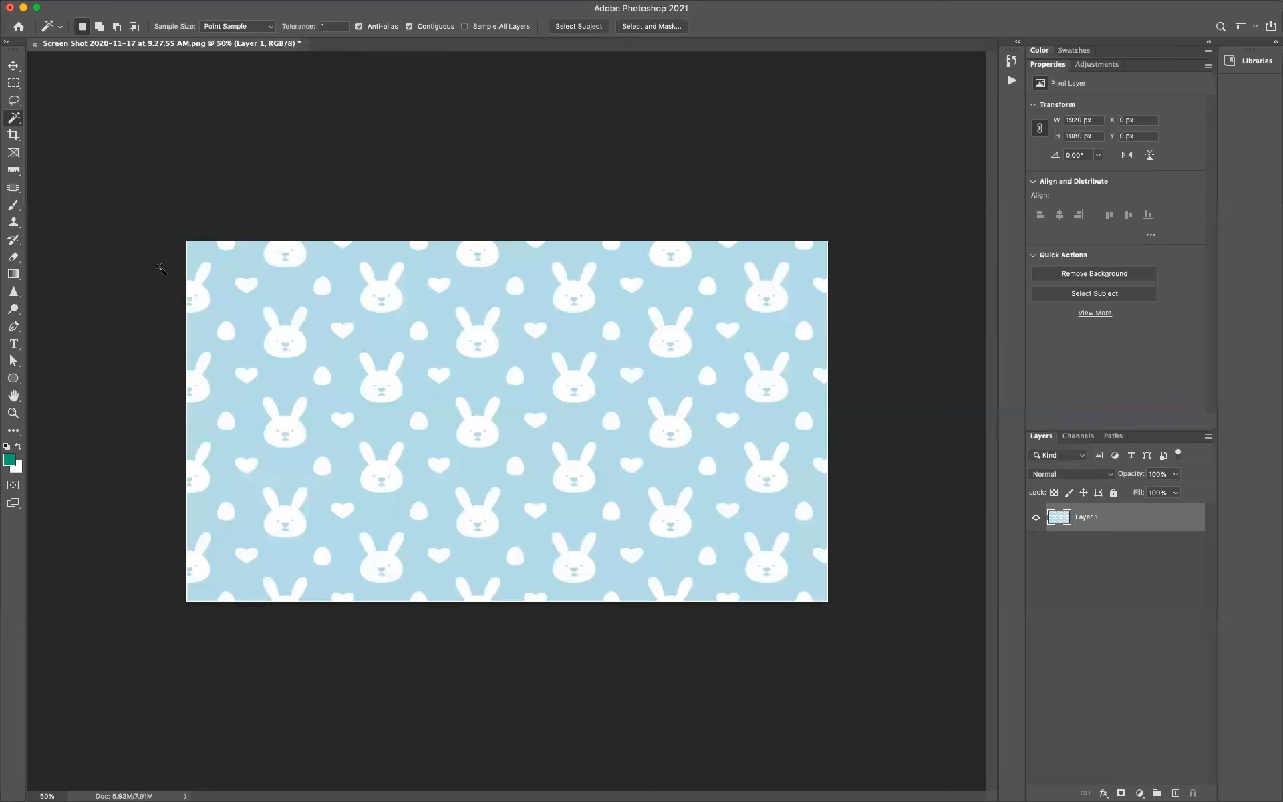
pyautogui.click(10, 460)
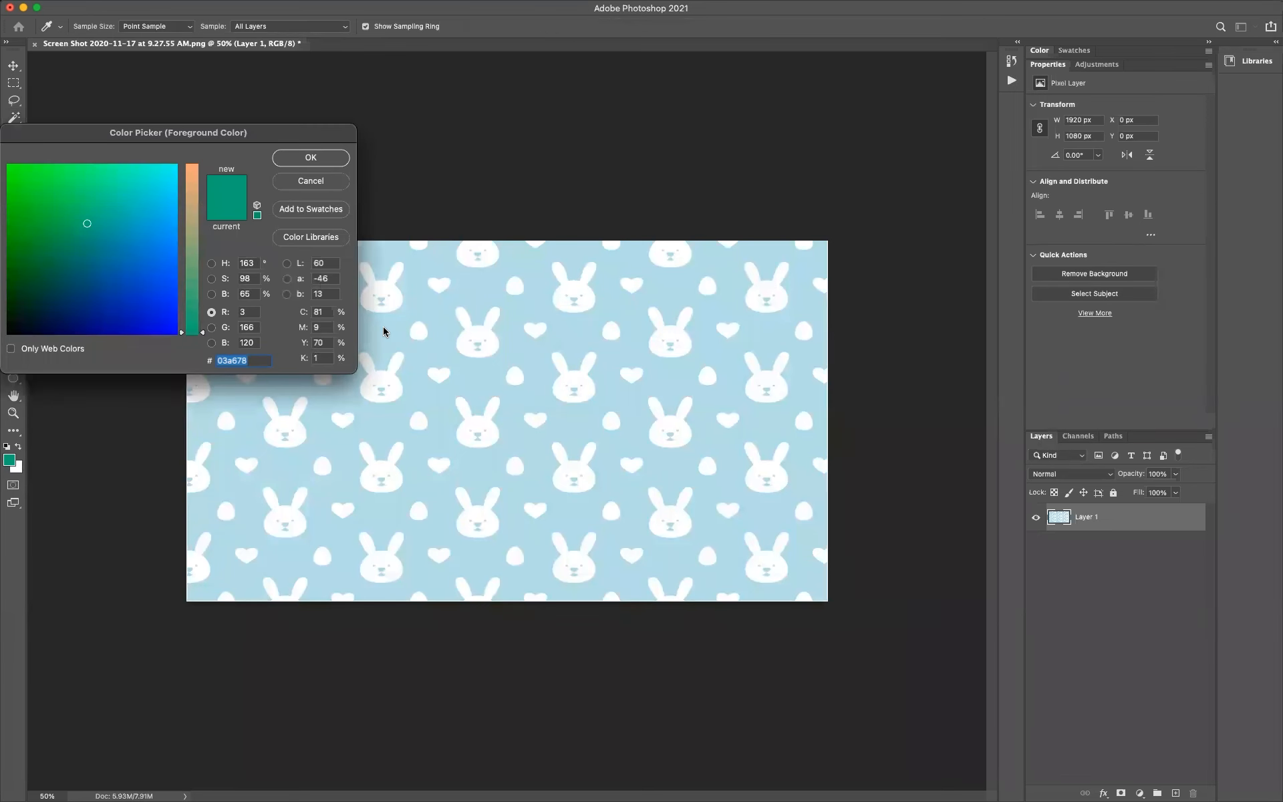
pyautogui.click(385, 331)
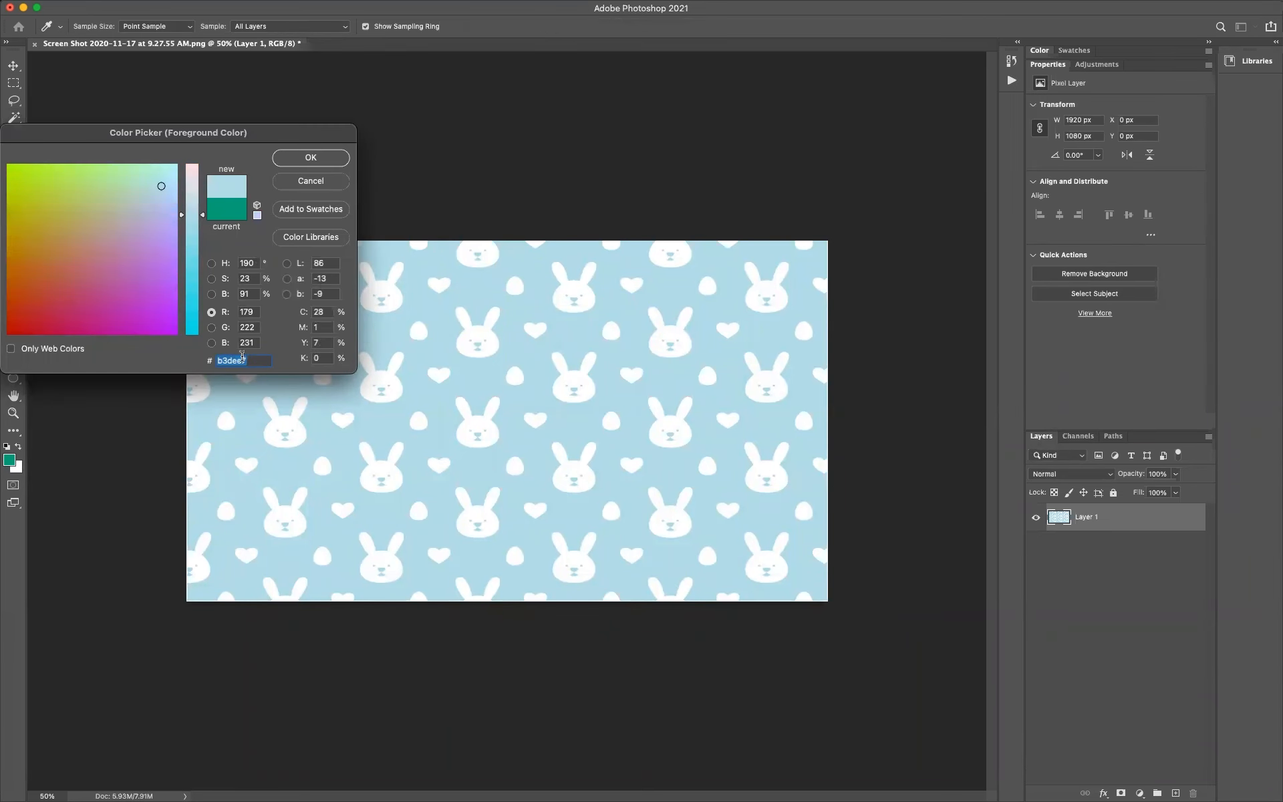
pyautogui.click(308, 183)
# Return to Atom, set the body background color in template.html to #b3dee7, and save the file.
pyautogui.press('super+Tab')
pyautogui.click(485, 410)
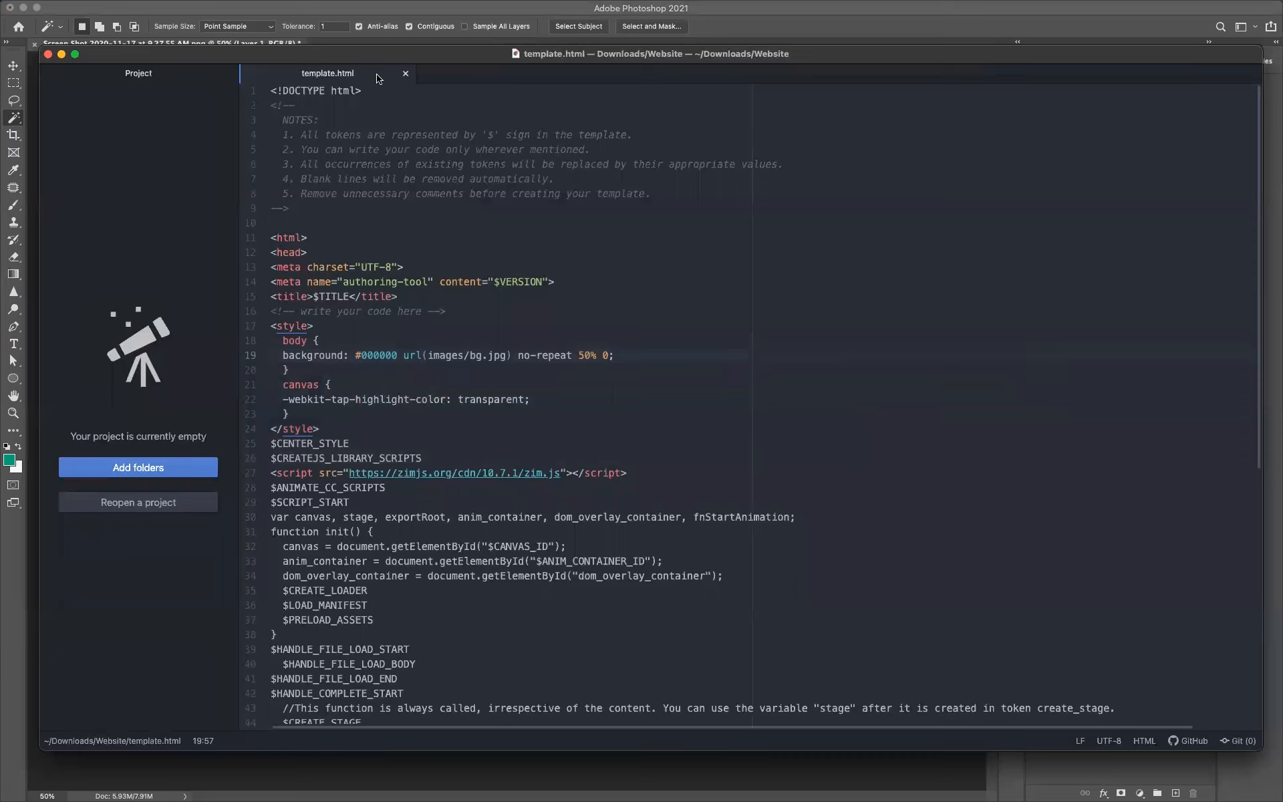
pyautogui.moveTo(398, 353); pyautogui.dragTo(367, 353)
pyautogui.write('b3dee7')
pyautogui.press('super+s')
# Switch to Animate, import the updated template.html as the custom HTML publishing template for website.fla, and publish it.
pyautogui.press('super+Tab')
pyautogui.moveTo(635, 418)
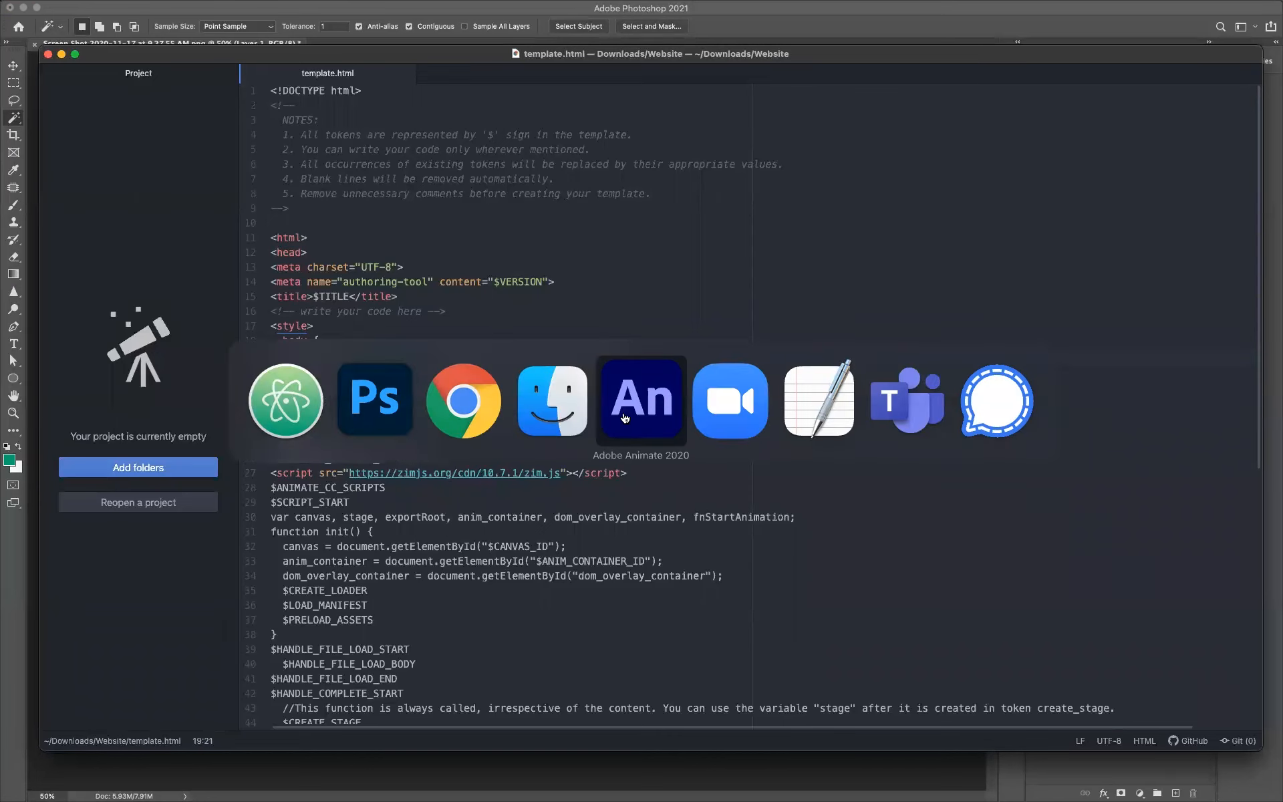
pyautogui.click(636, 417)
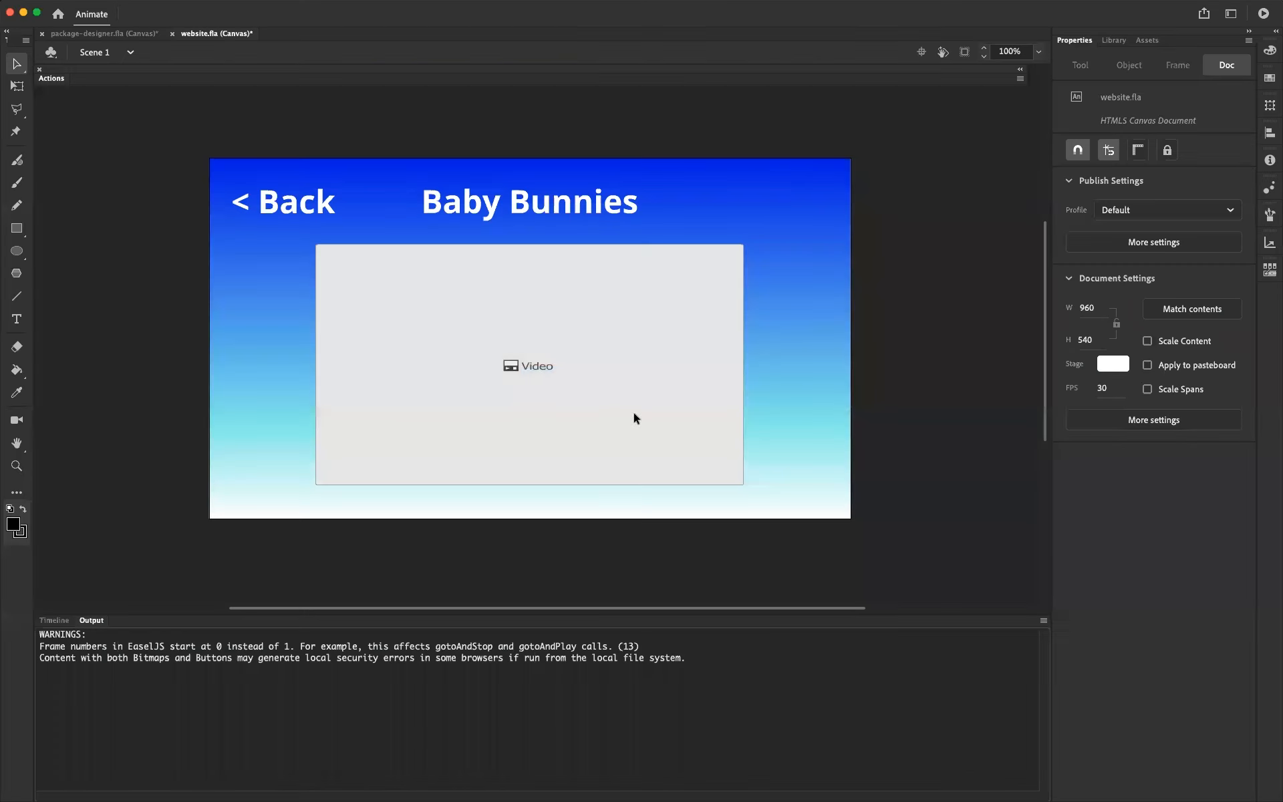
pyautogui.click(1154, 242)
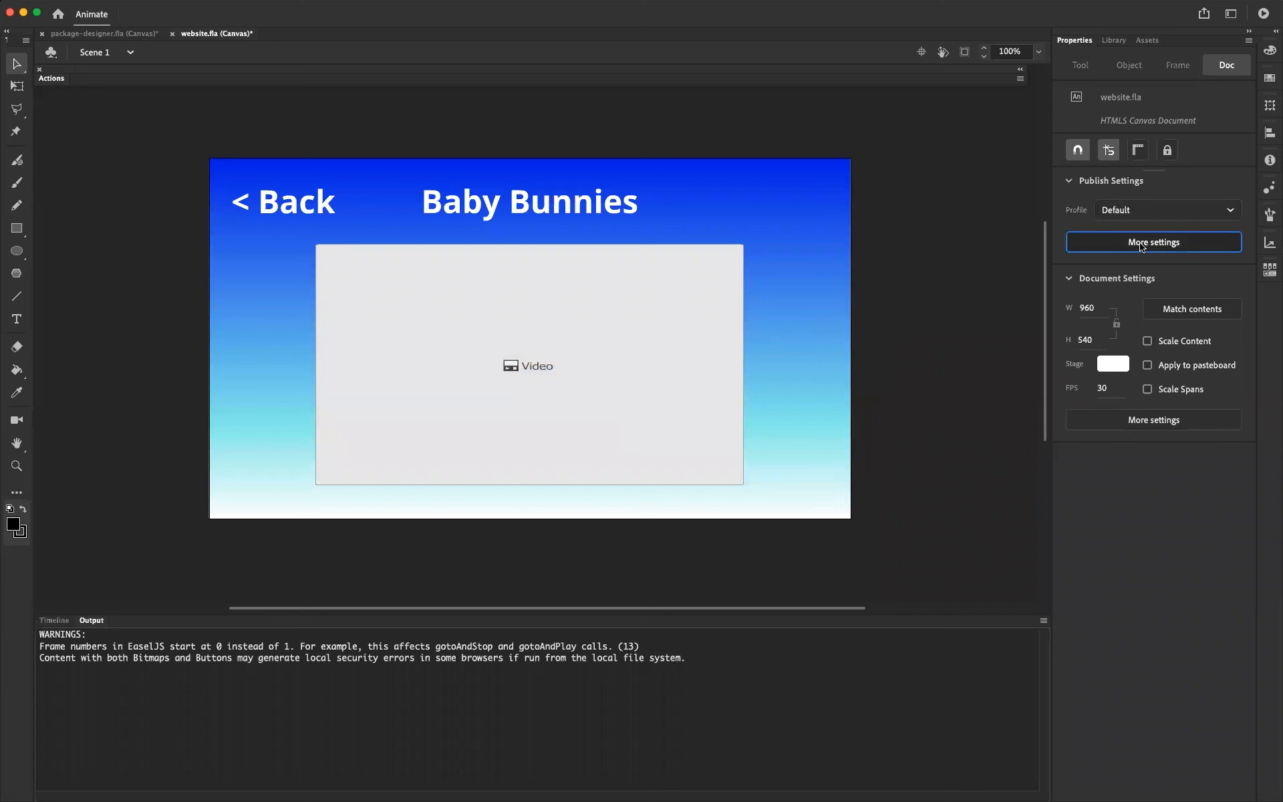
pyautogui.click(565, 204)
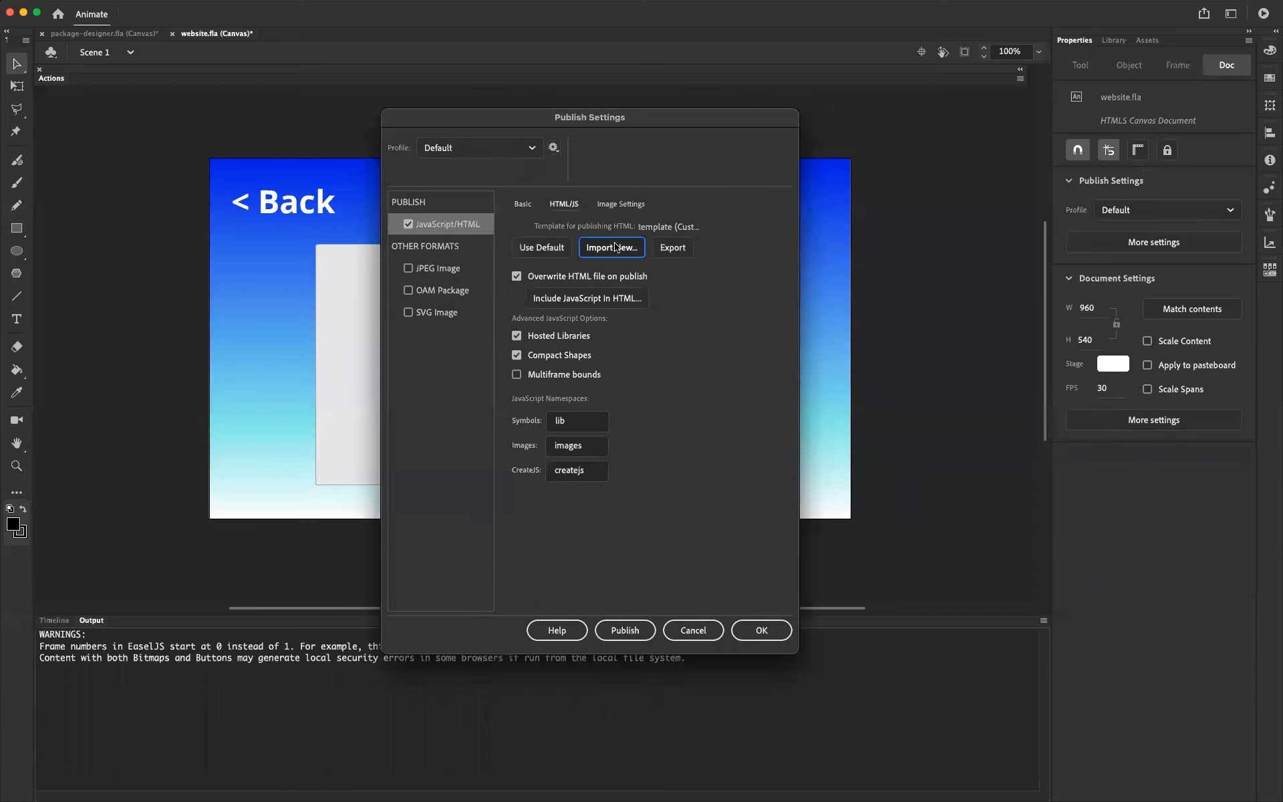
pyautogui.click(615, 248)
pyautogui.click(574, 279)
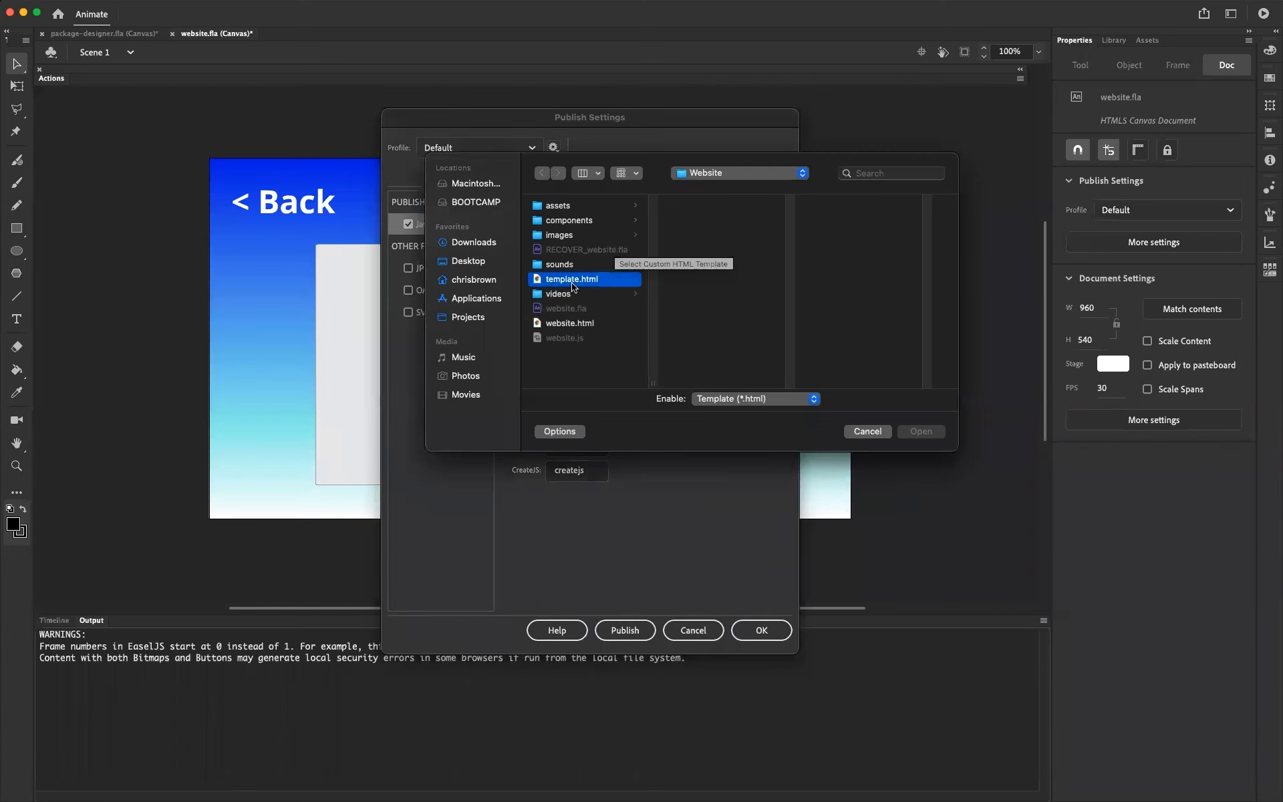
pyautogui.click(921, 431)
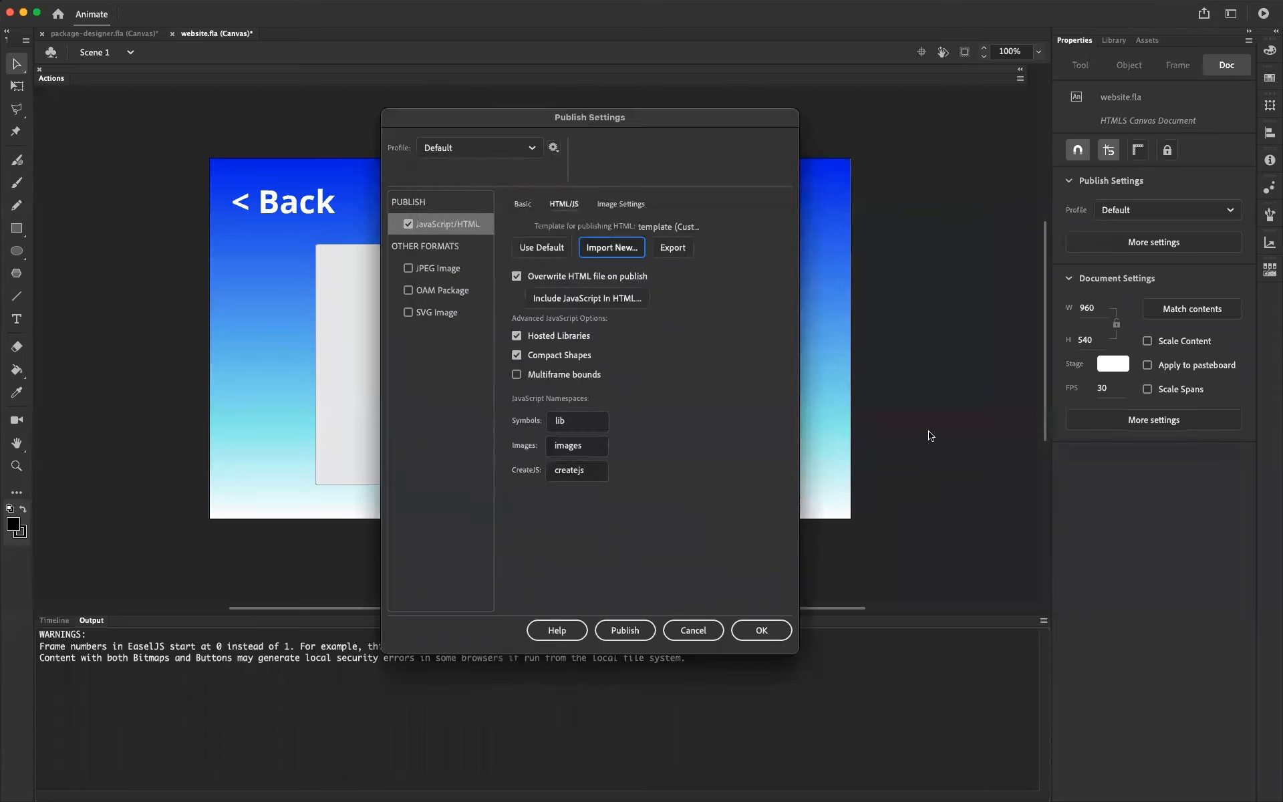
pyautogui.click(624, 630)
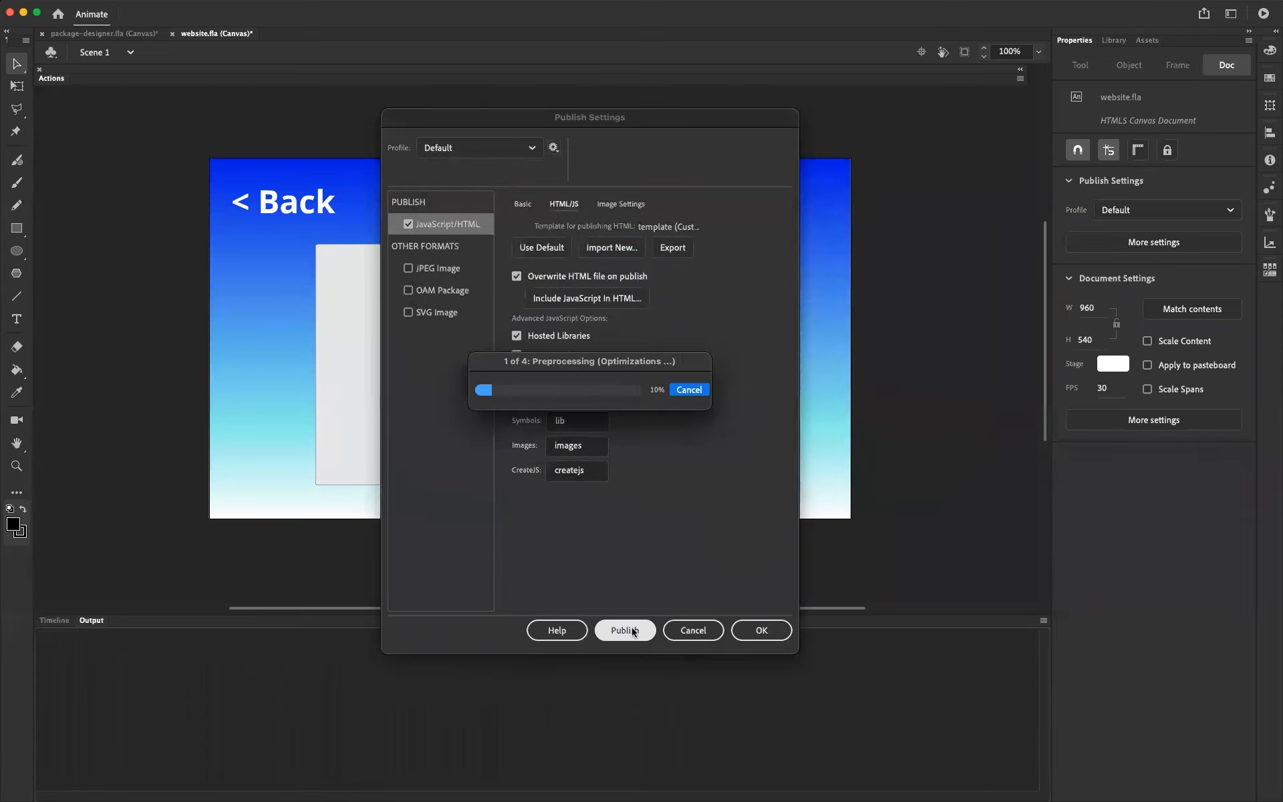
# Switch to Chrome and reload the website preview with the newly published page.
pyautogui.press('super+Tab')
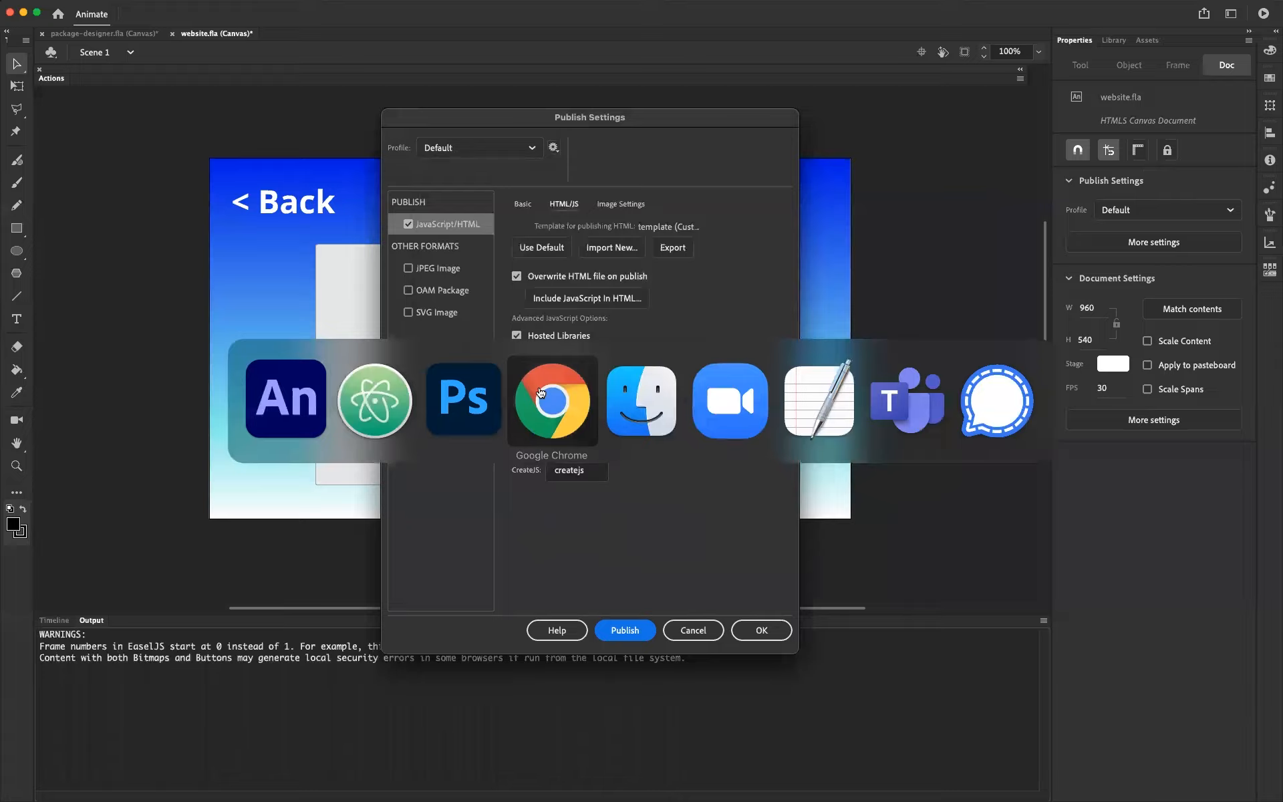
pyautogui.click(542, 393)
pyautogui.click(53, 40)
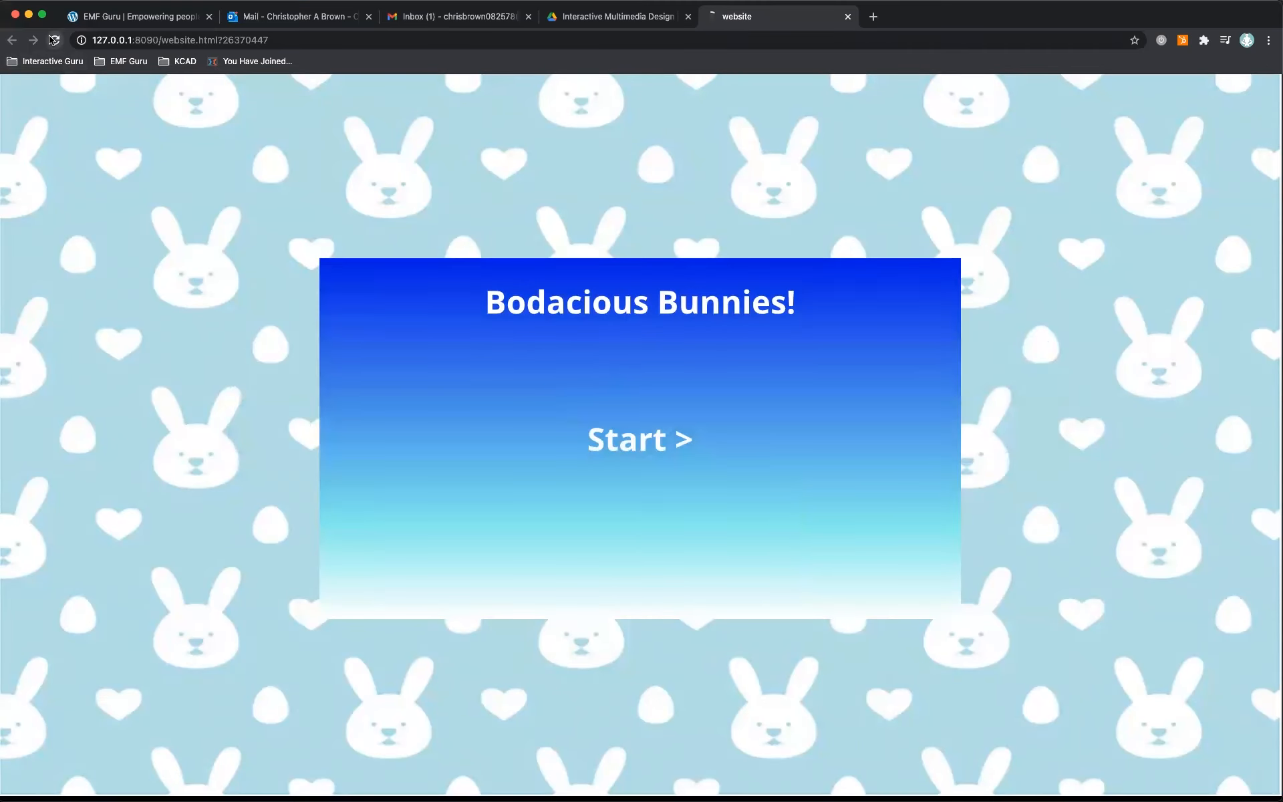